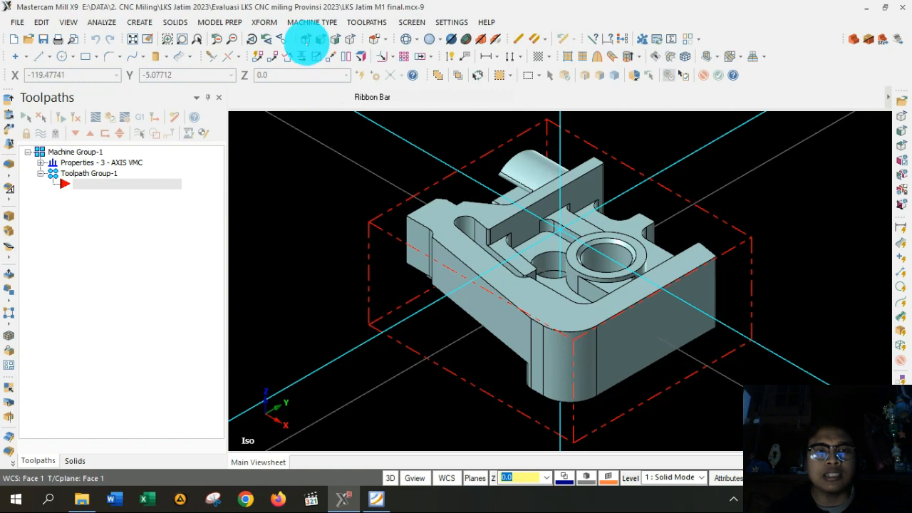
Examine the part and its stock boundary in the top and isometric views of the current WCS.
left_click(306, 40)
left_click(306, 40)
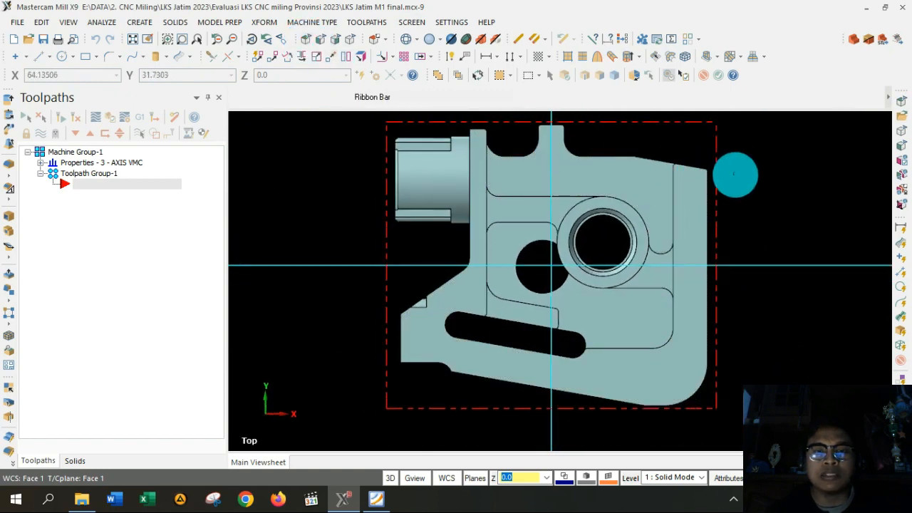
scroll(733, 175, "down", 1)
scroll(763, 168, "up", 1)
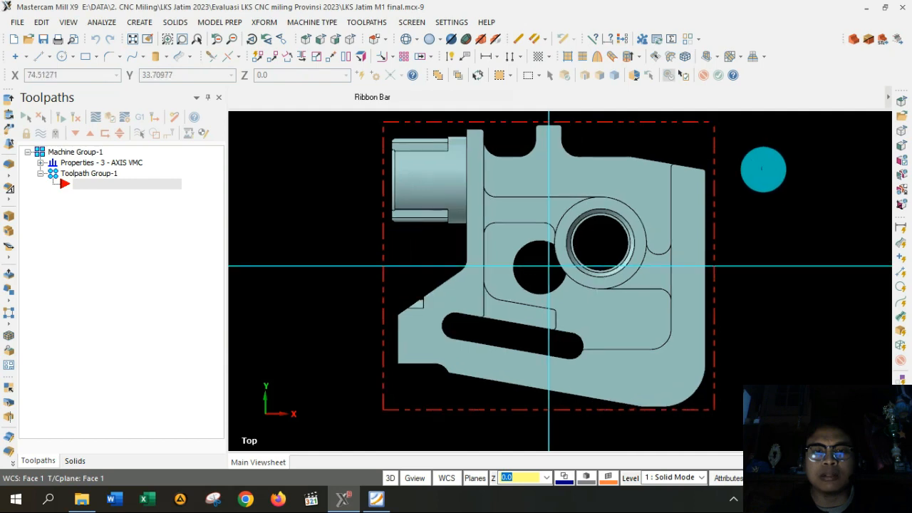
scroll(763, 169, "down", 1)
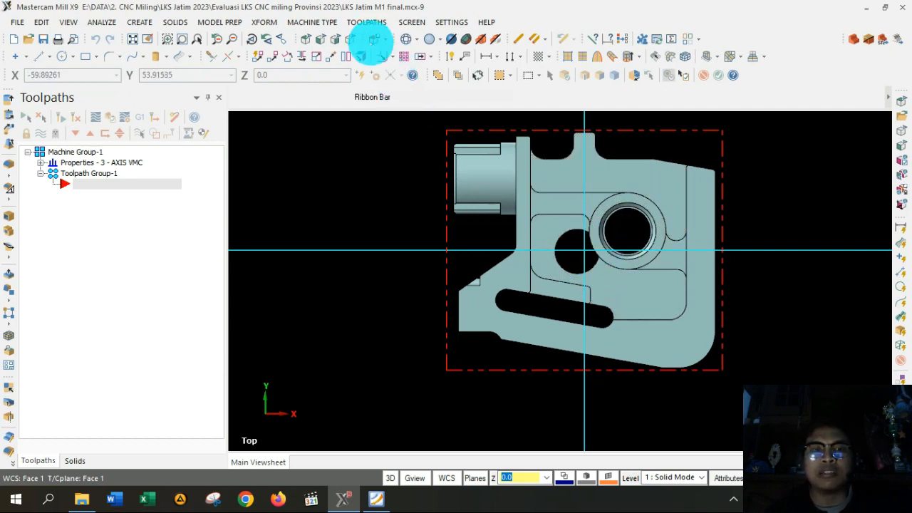
left_click(351, 39)
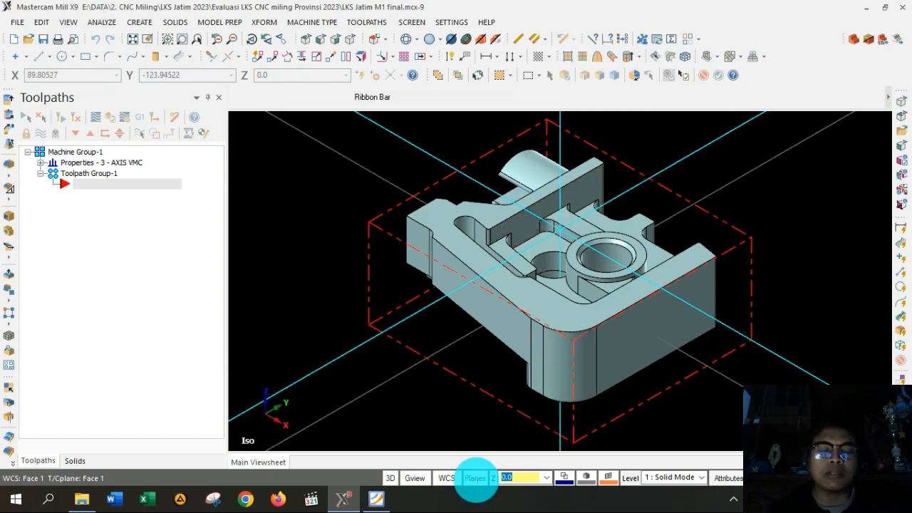
Dynamically rotate the Face 1 plane 90° about its Z axis in the Plane Manager and accept the new orientation.
left_click(474, 478)
left_click(499, 441)
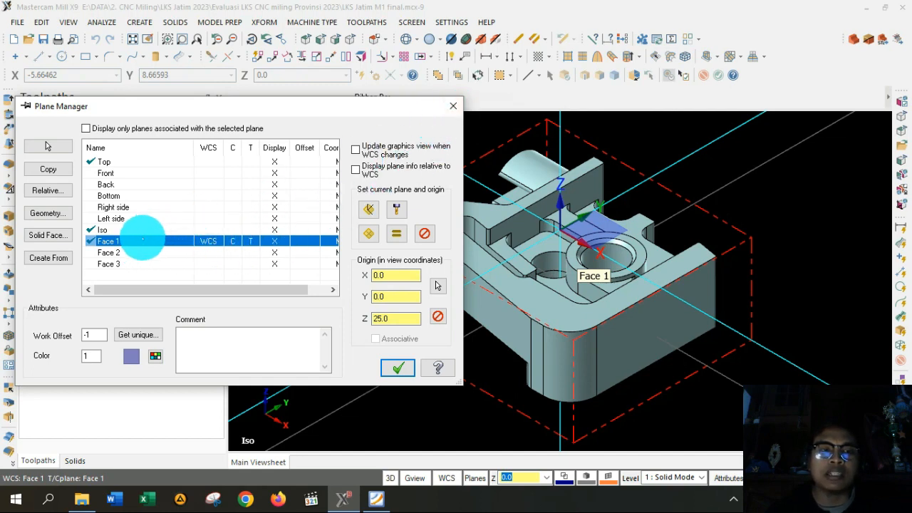
right_click(139, 240)
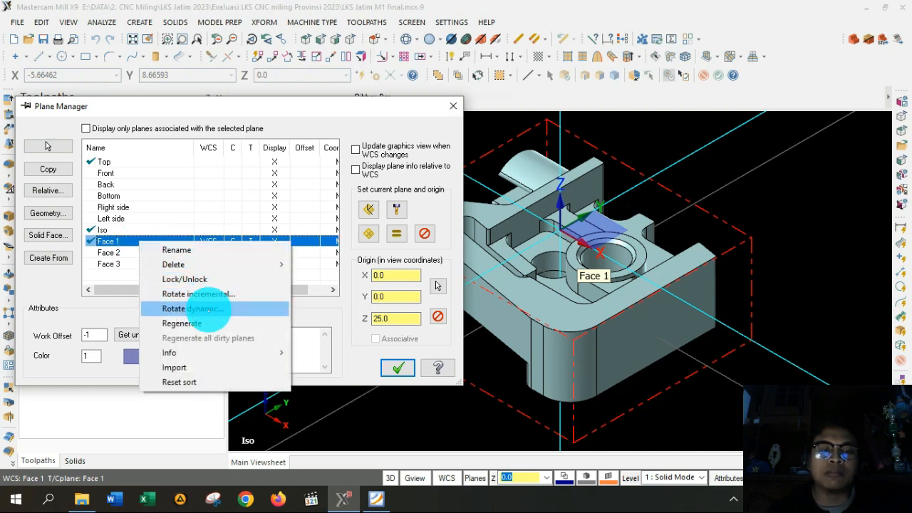
left_click(192, 308)
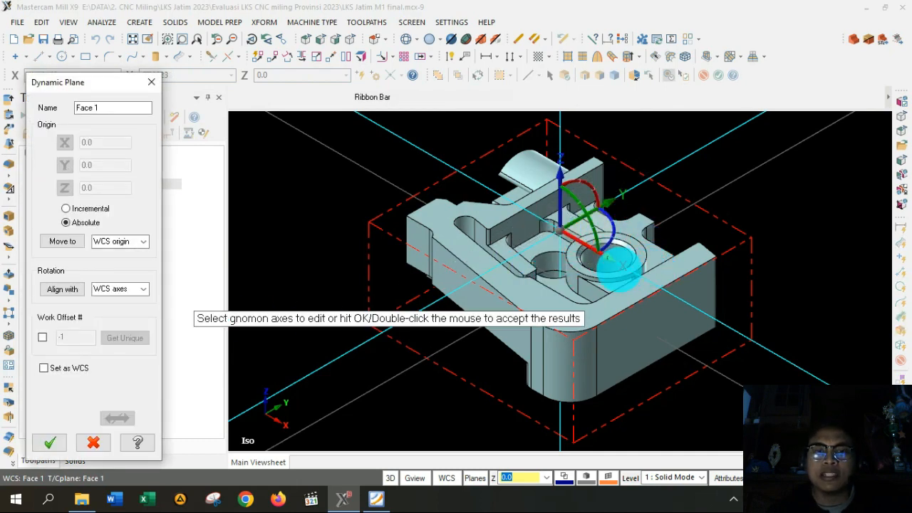
left_click(605, 251)
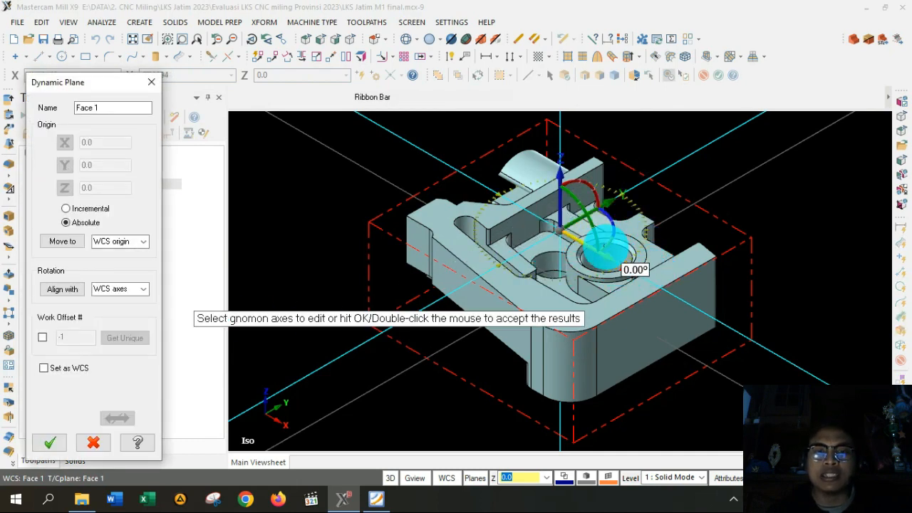
left_click(604, 251)
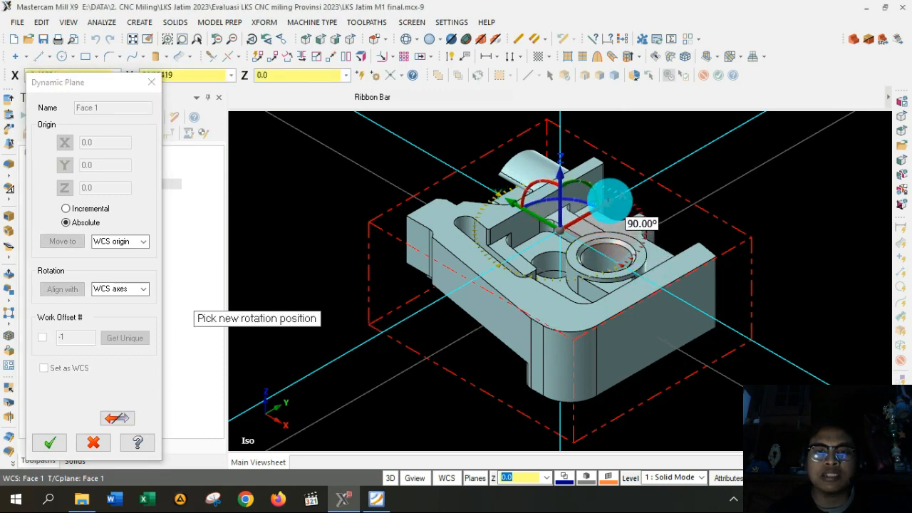
left_click(607, 203)
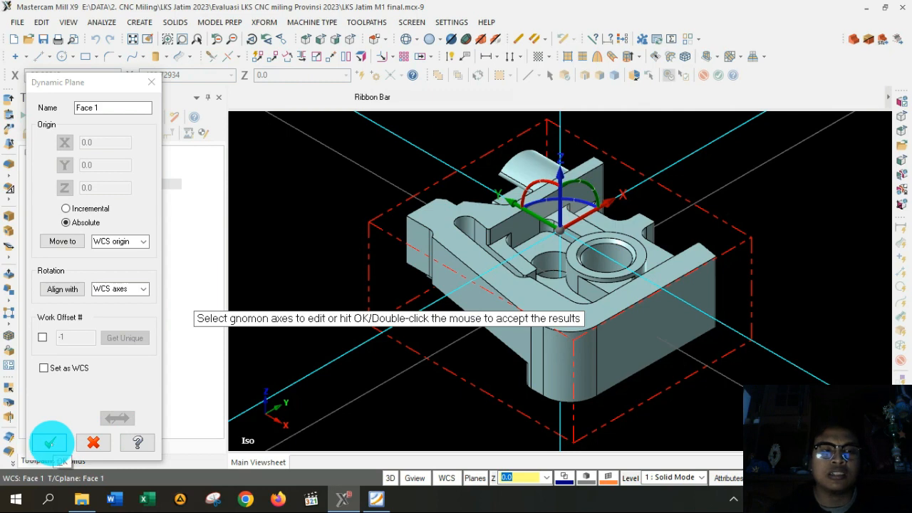
left_click(49, 442)
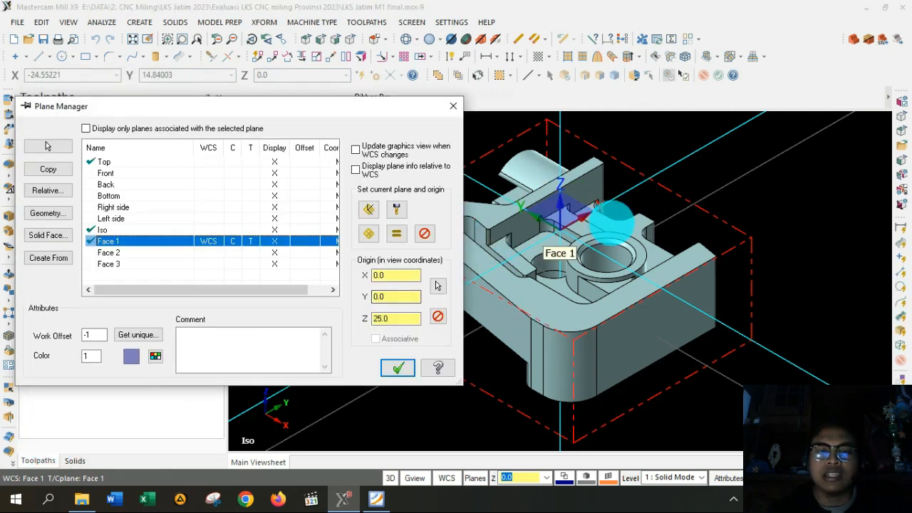
scroll(590, 208, "up", 1)
scroll(589, 208, "up", 3)
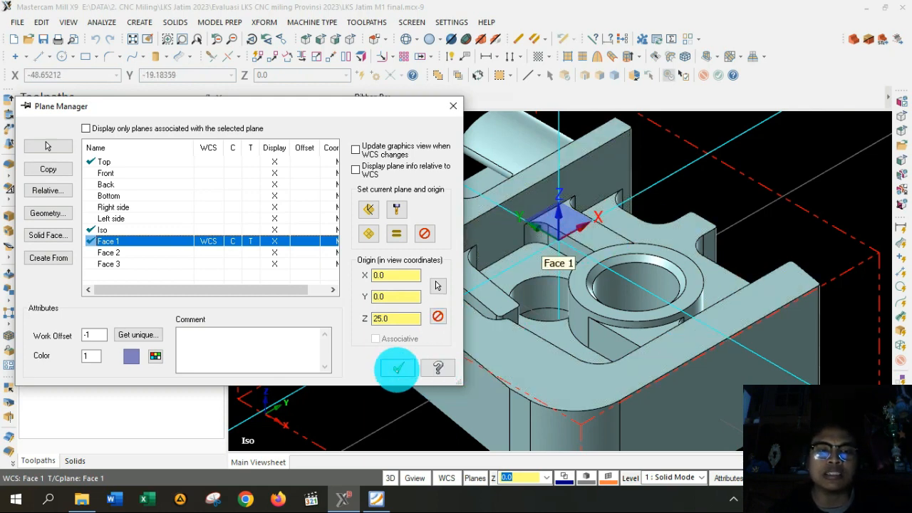
left_click(397, 367)
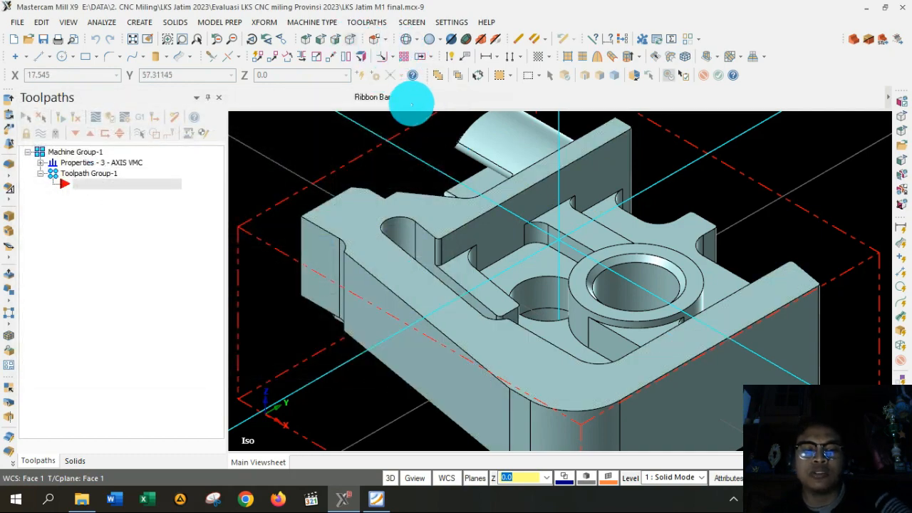
Check the part's orientation on the rotated Face 1 plane in the top and isometric WCS views.
key("alt+p")
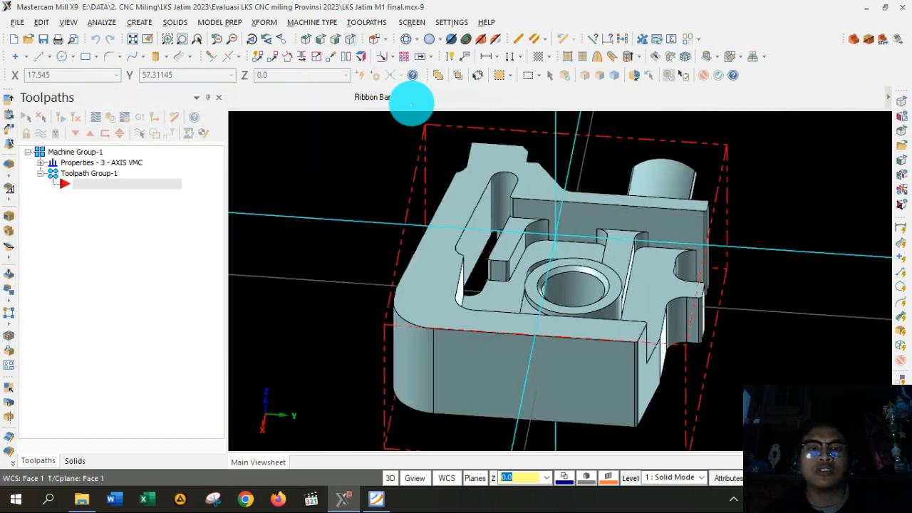
scroll(631, 212, "up", 1)
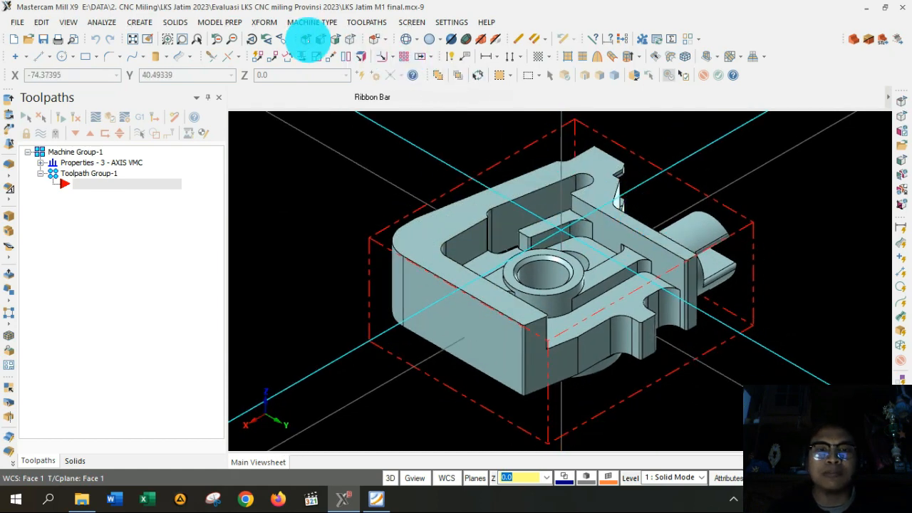
left_click(307, 39)
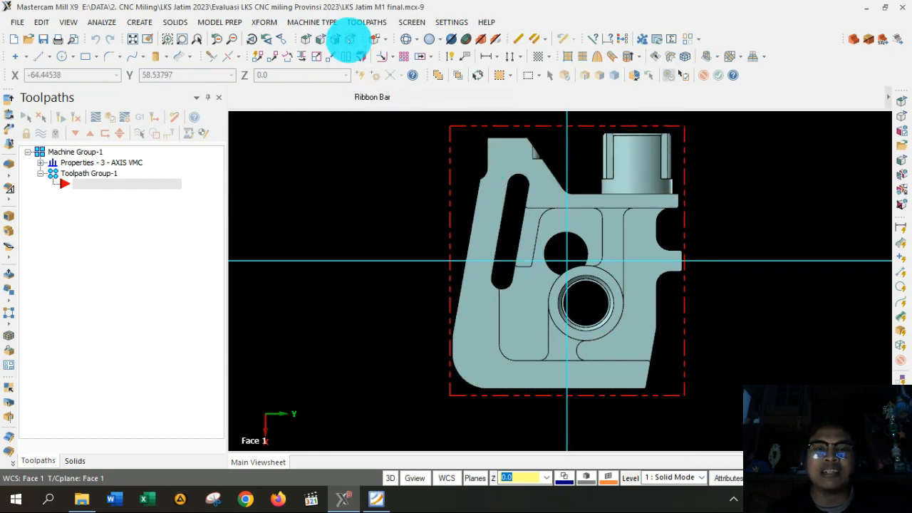
left_click(349, 39)
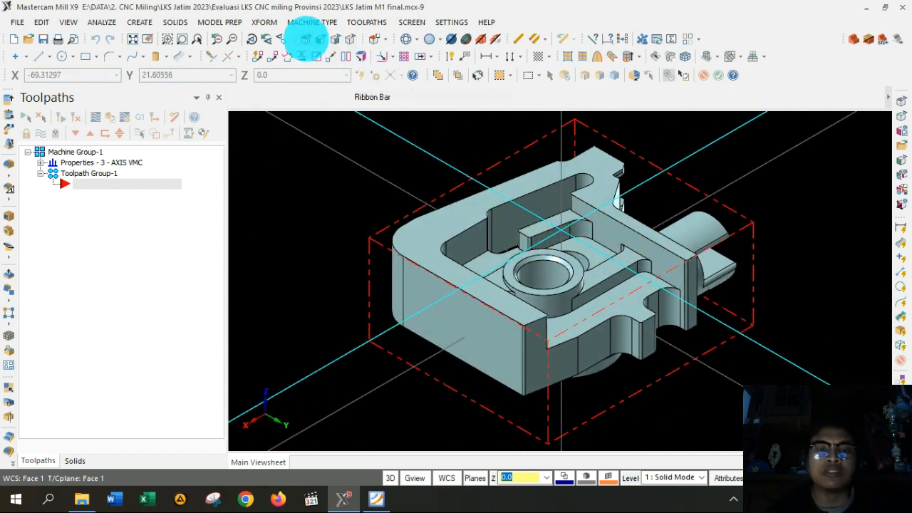
left_click(306, 39)
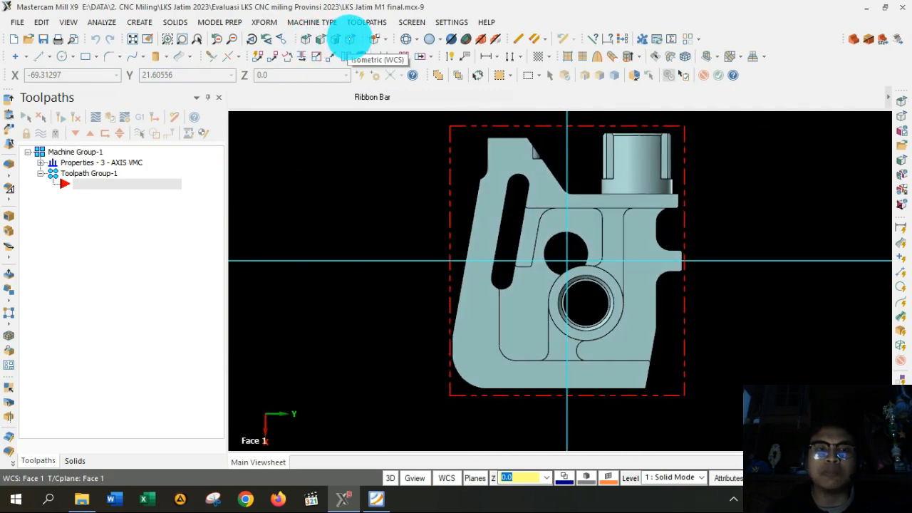
left_click(353, 41)
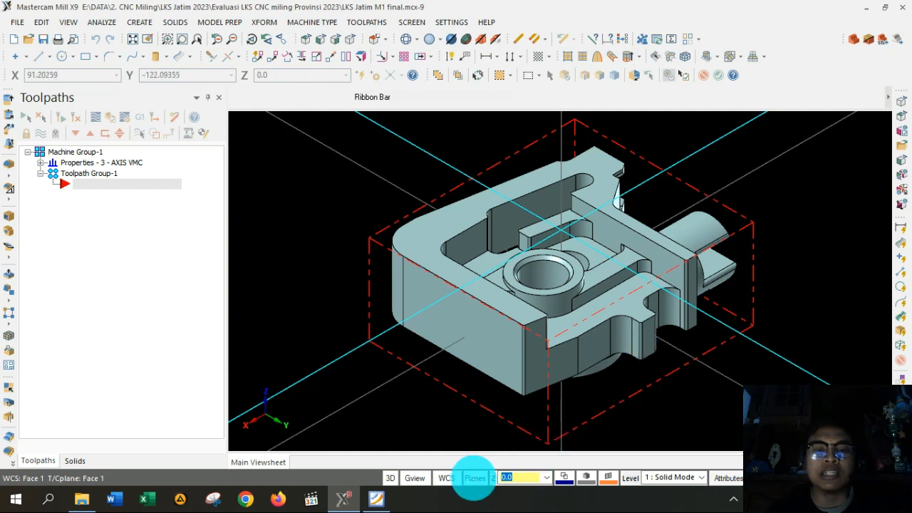
Make Face 2 the active WCS, construction plane and tool plane, and inspect the part in its isometric and top views.
left_click(474, 478)
left_click(496, 437)
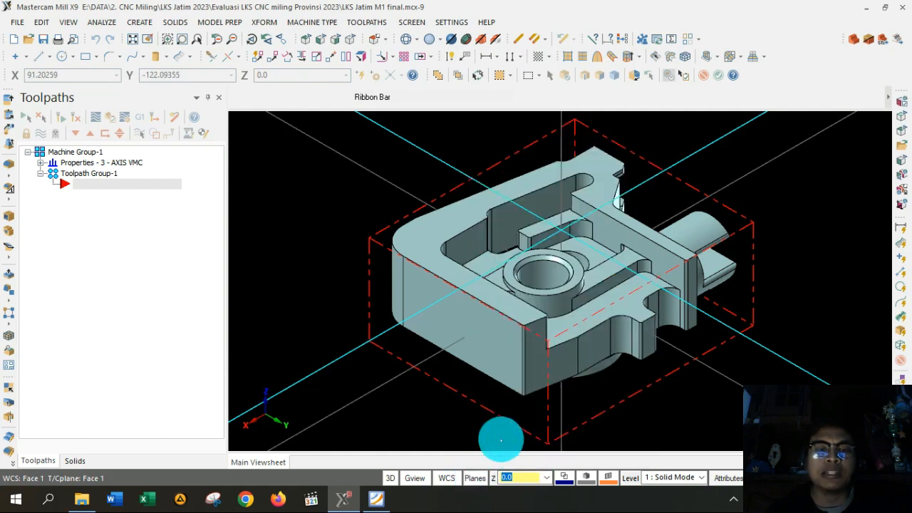
left_click(205, 253)
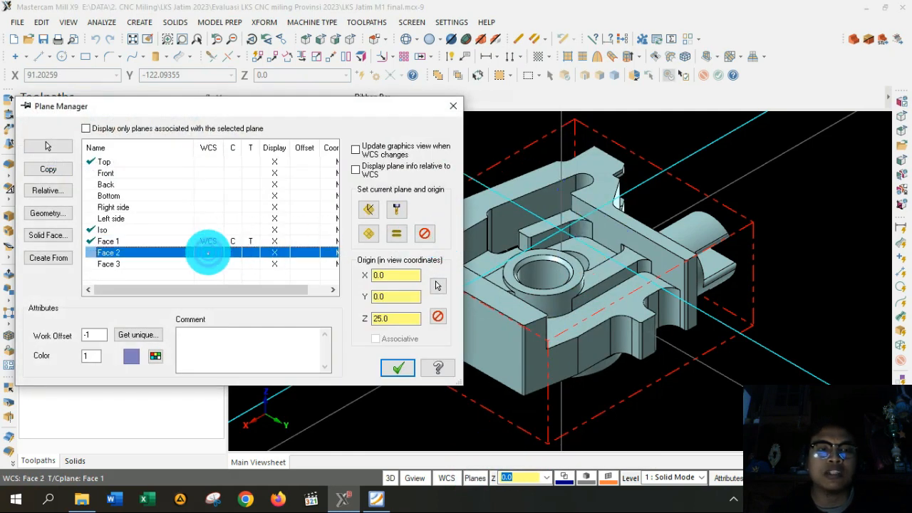
left_click(241, 252)
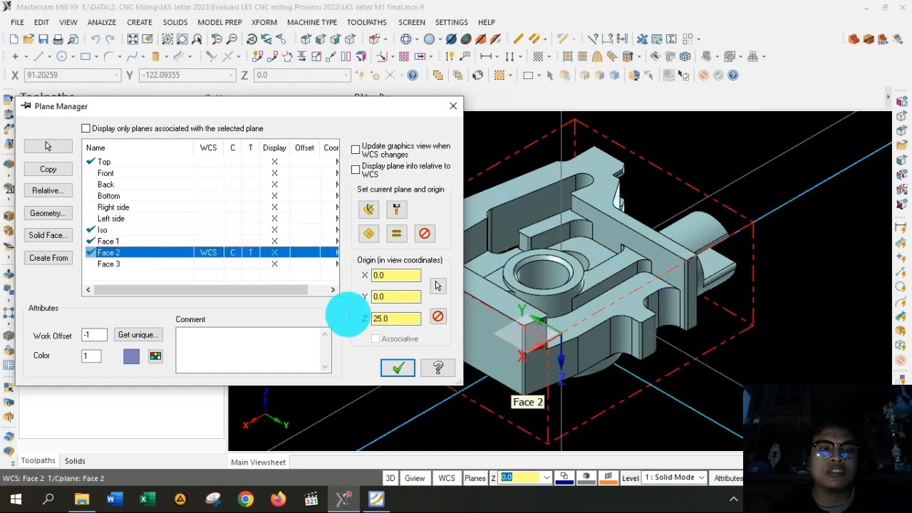
left_click(399, 368)
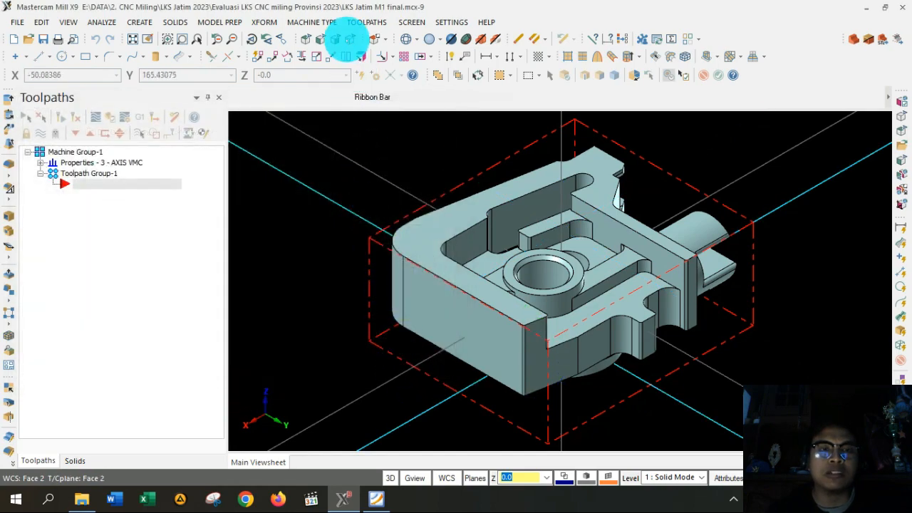
left_click(347, 40)
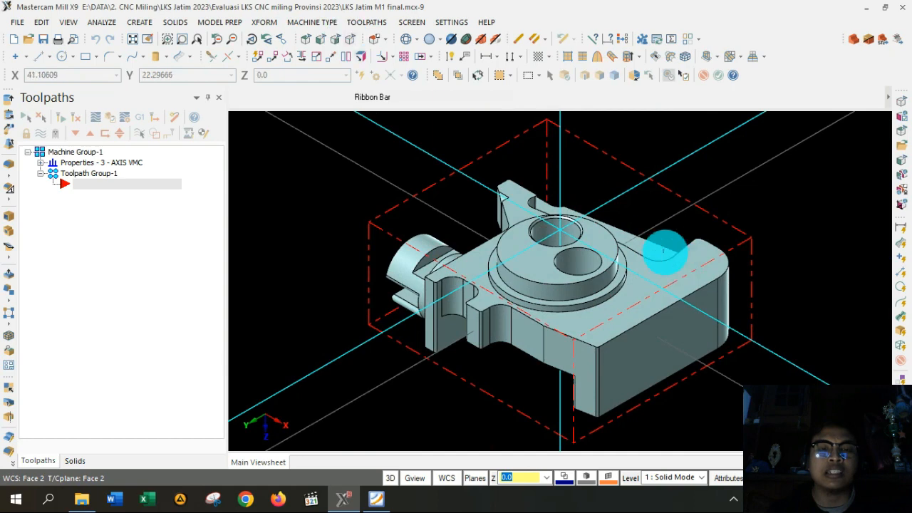
left_click(306, 40)
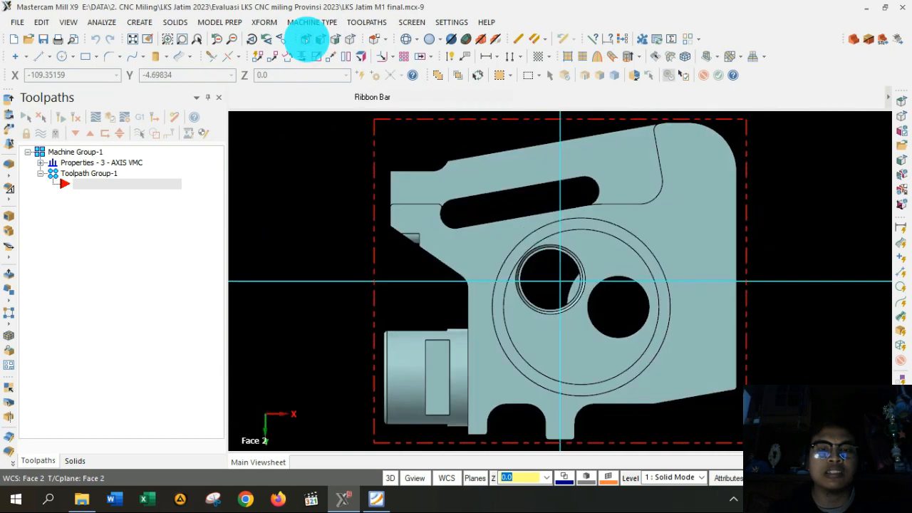
scroll(566, 279, "down", 1)
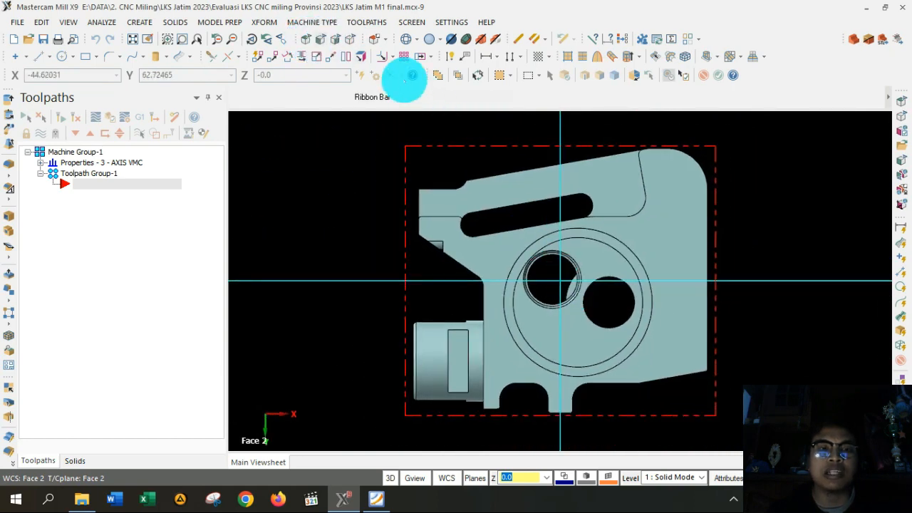
left_click(349, 39)
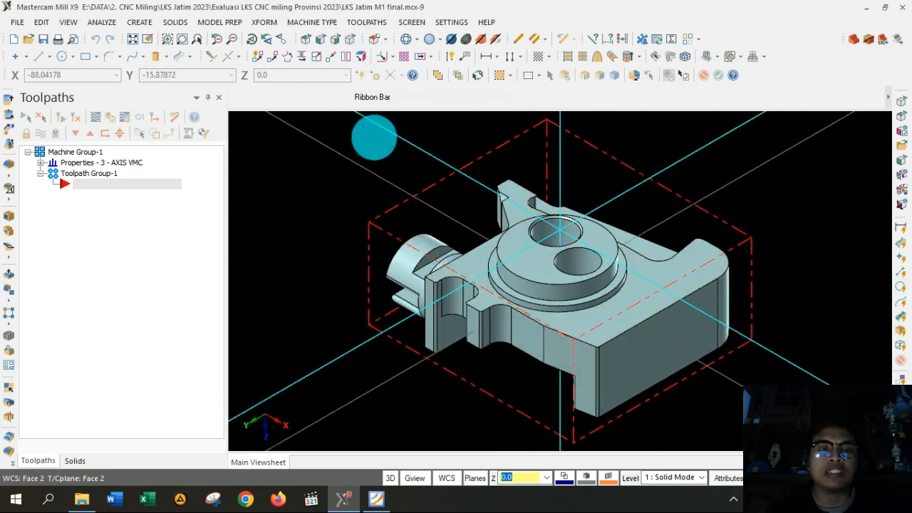
Dynamically rotate the Face 2 plane 90° about its Z axis in the Plane Manager and accept the new orientation.
left_click(476, 478)
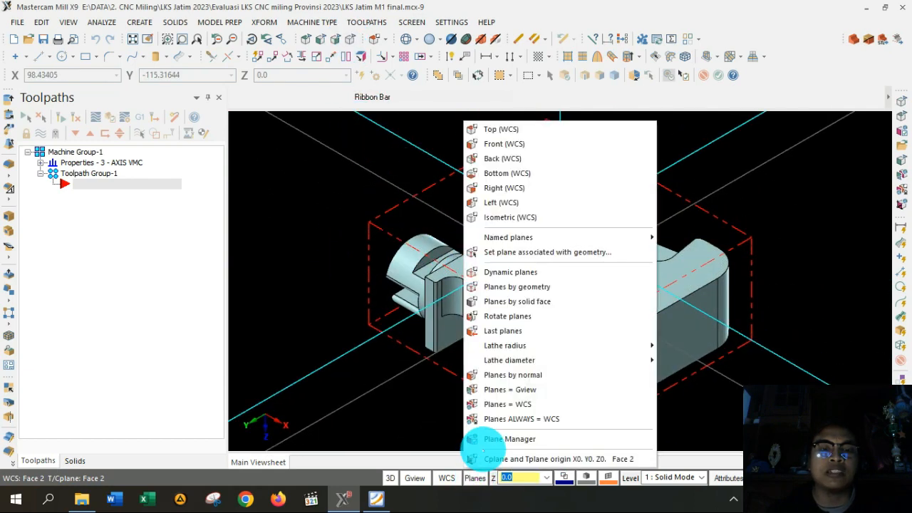
left_click(500, 438)
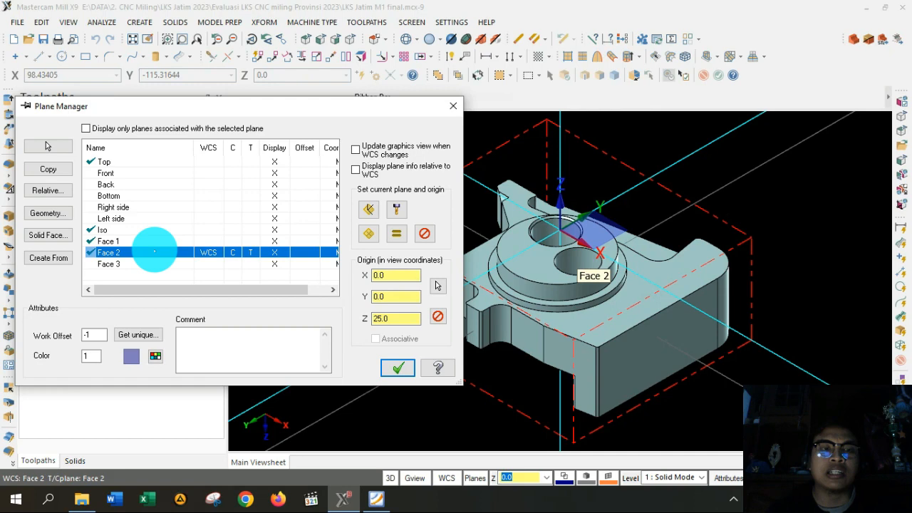
right_click(154, 251)
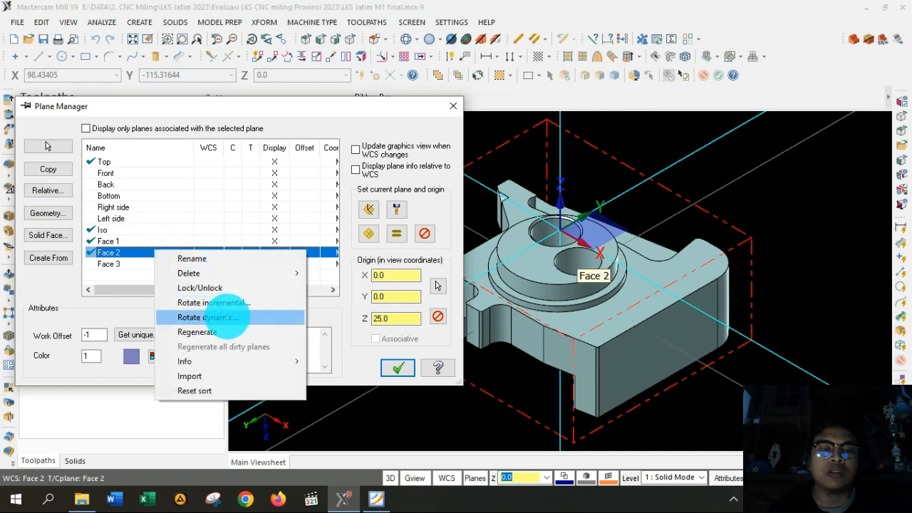
left_click(226, 317)
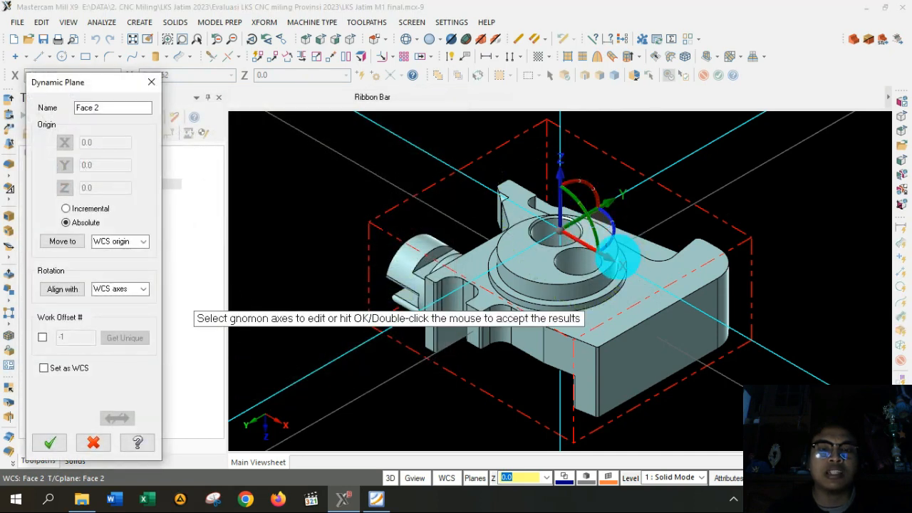
left_click(619, 261)
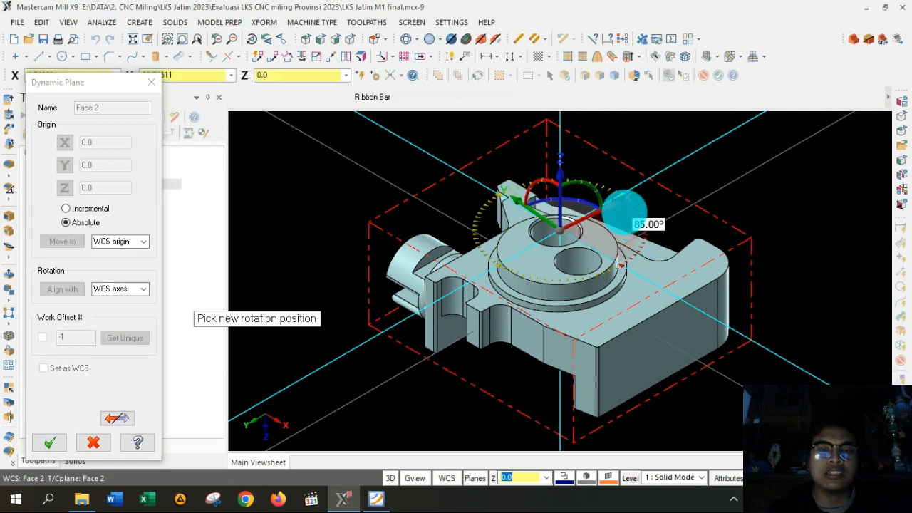
left_click(612, 200)
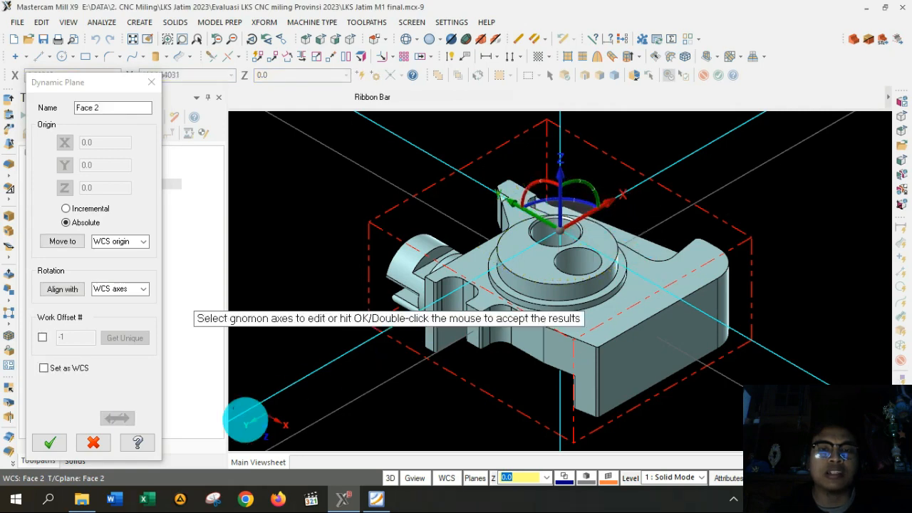
left_click(50, 442)
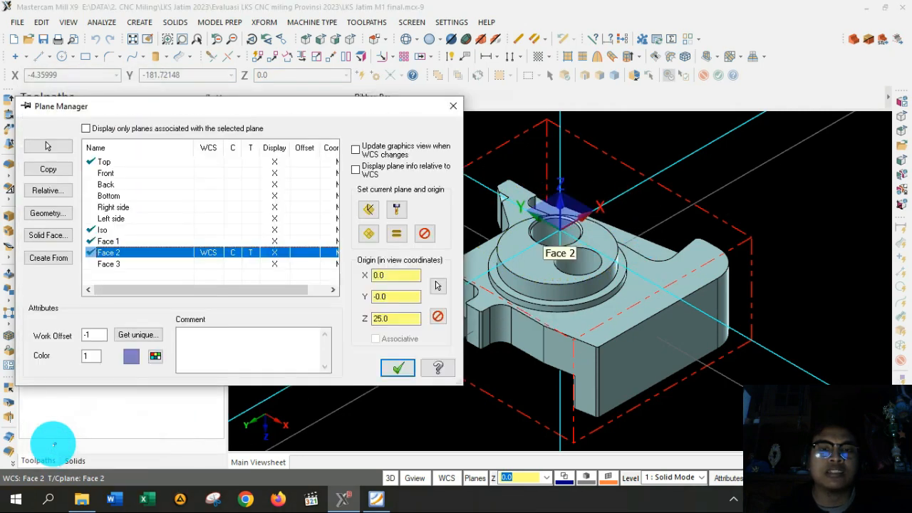
left_click(399, 367)
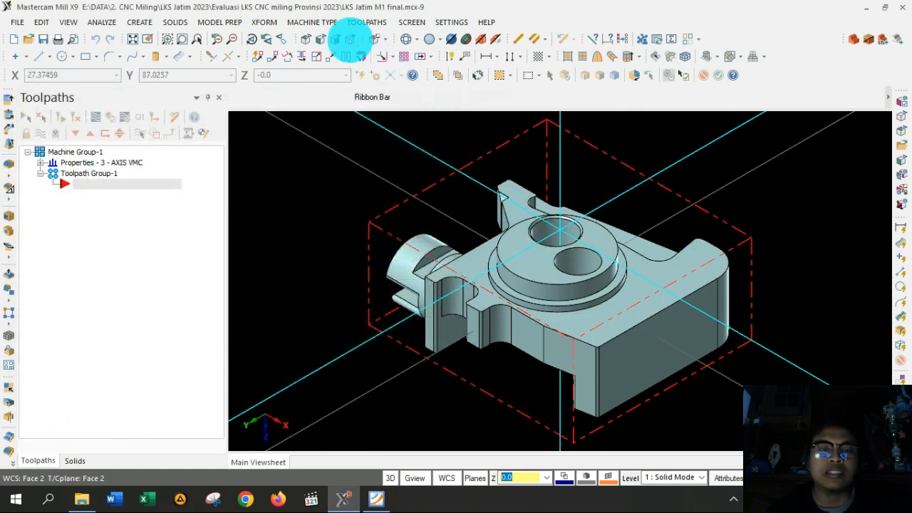
Check the part in the Face 2 isometric view, and make Face 1 the active WCS, construction plane and tool plane.
left_click(349, 39)
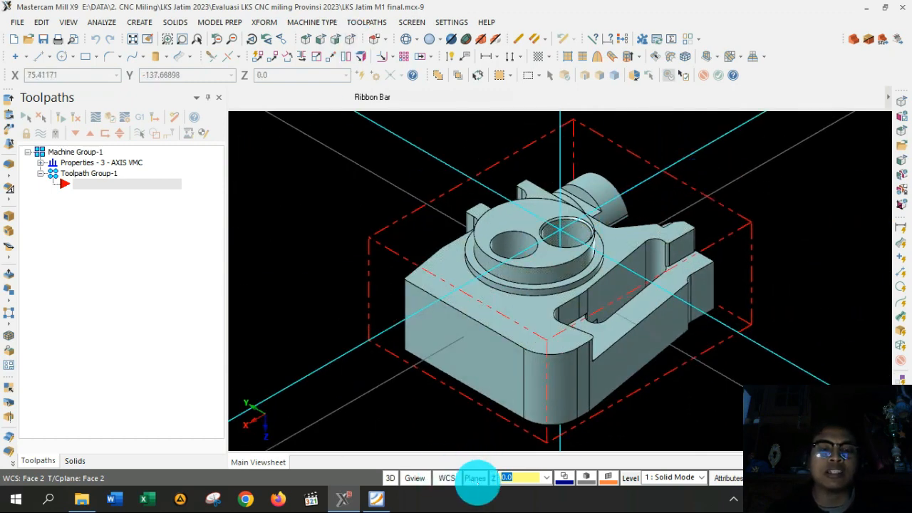
left_click(475, 478)
left_click(507, 439)
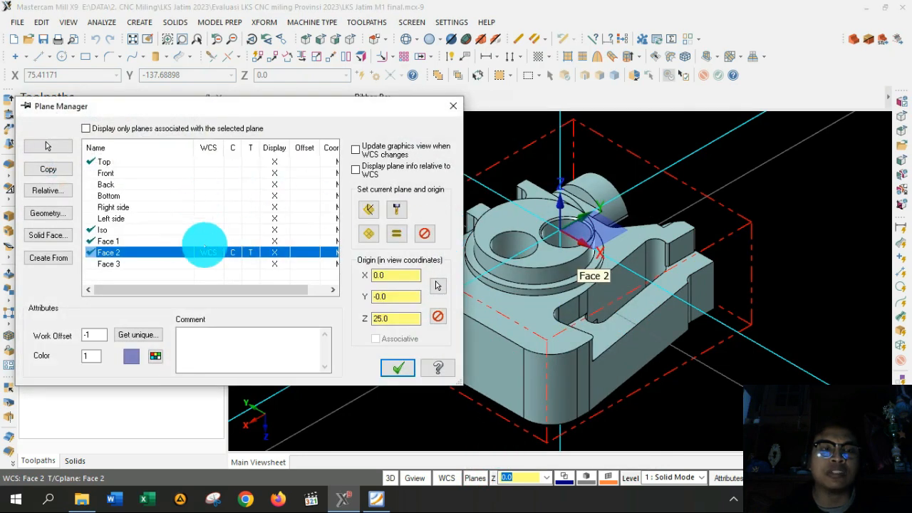
left_click(205, 241)
left_click(368, 208)
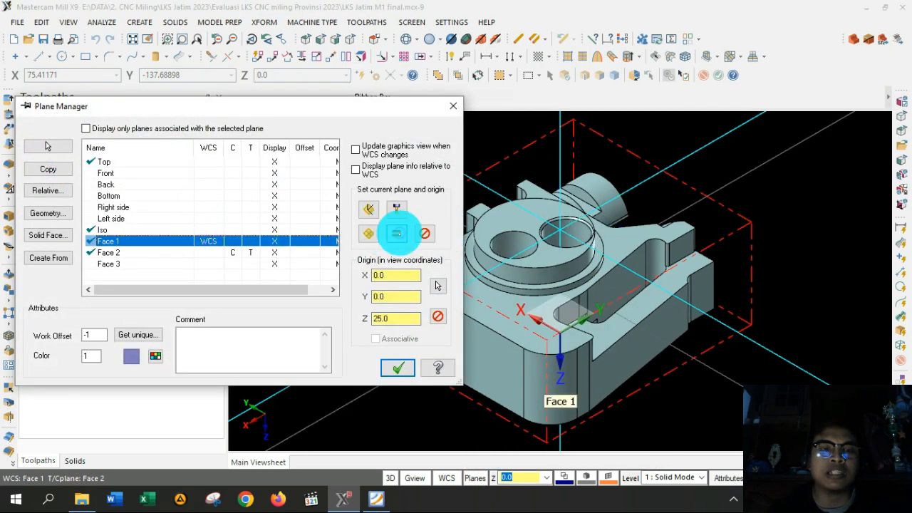
left_click(396, 366)
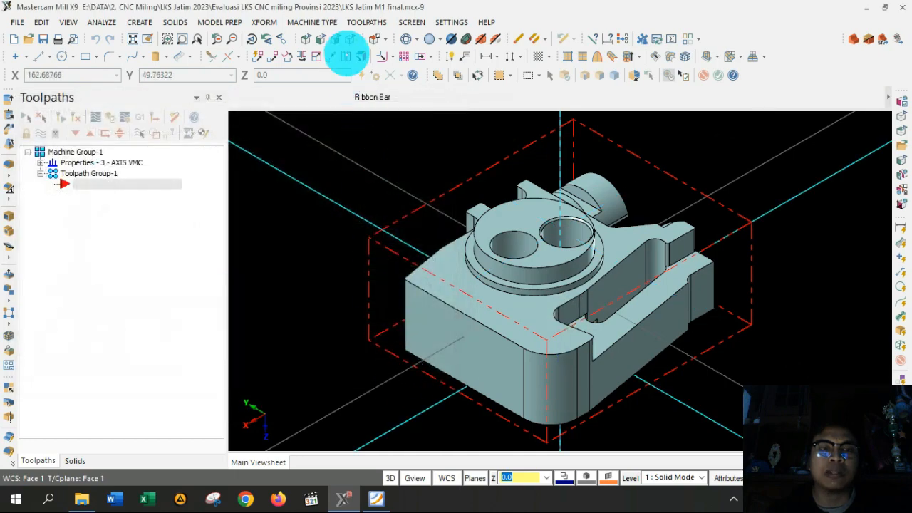
Inspect the part's orientation on the Face 1 plane in the isometric and right side views.
left_click(349, 39)
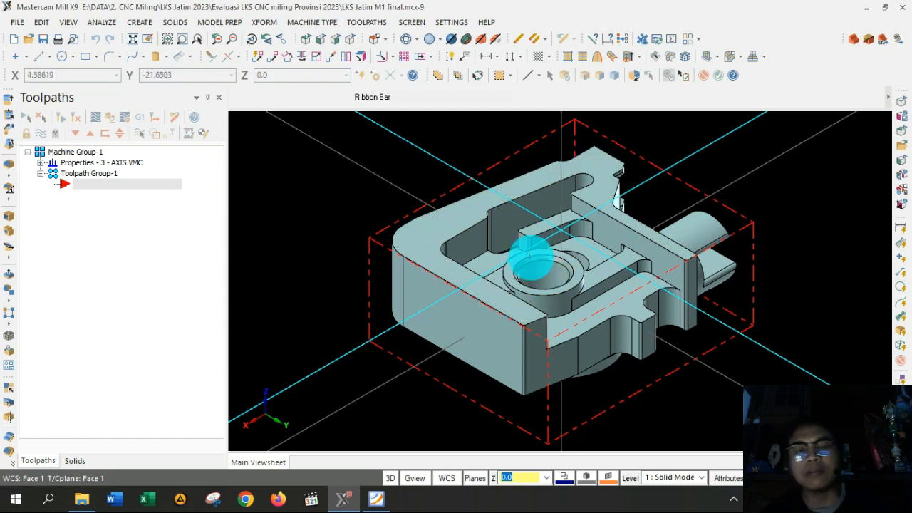
scroll(530, 258, "up", 2)
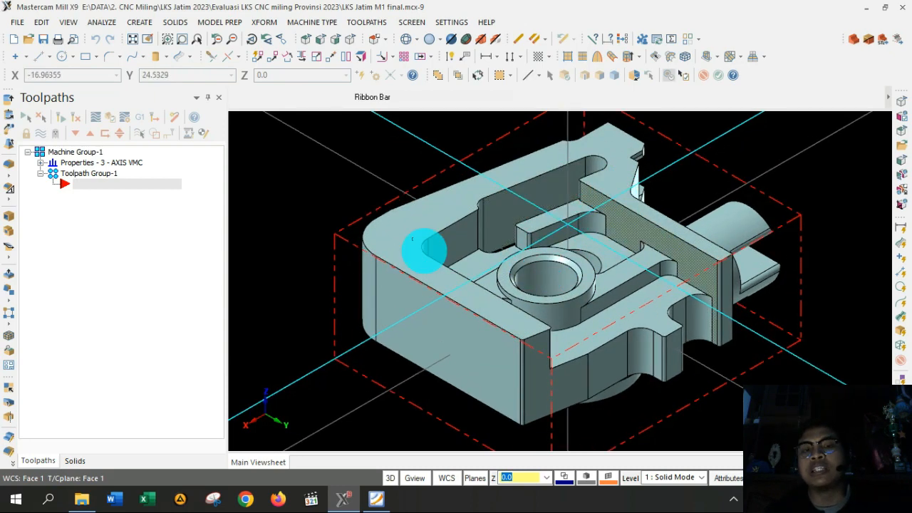
mouse_move(560, 205)
middle_mouse_down()
mouse_move(600, 213)
mouse_move(697, 180)
middle_mouse_up()
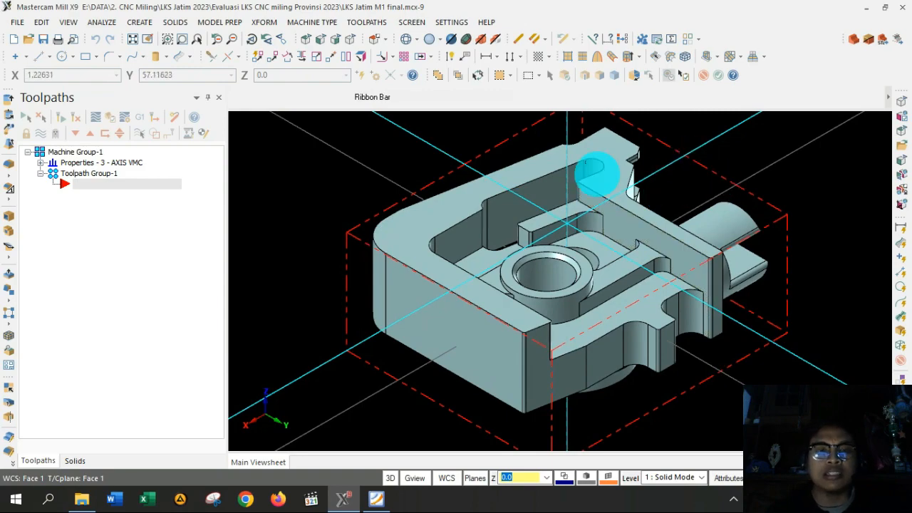
left_click(321, 42)
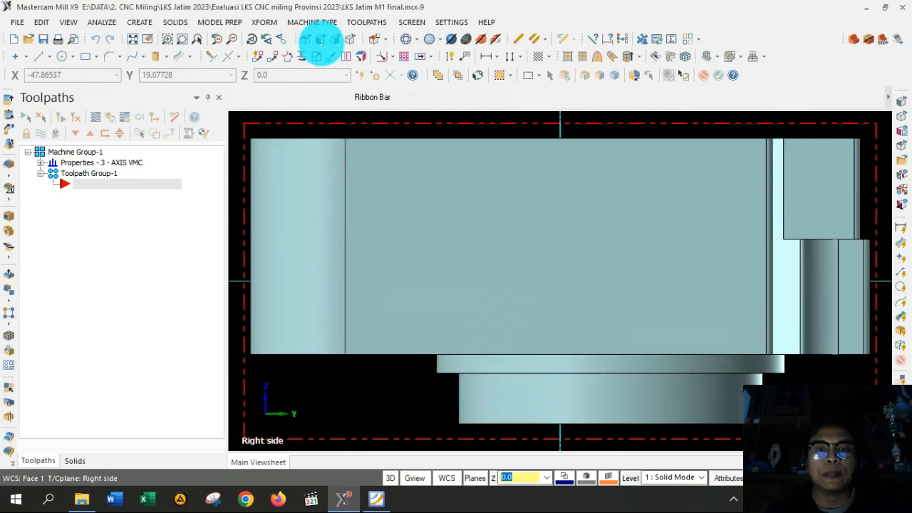
scroll(476, 219, "down", 4)
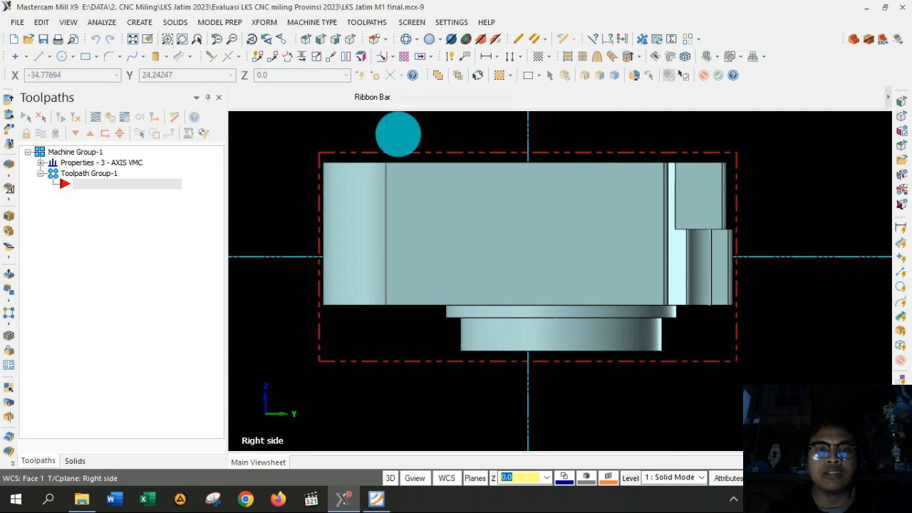
left_click(350, 37)
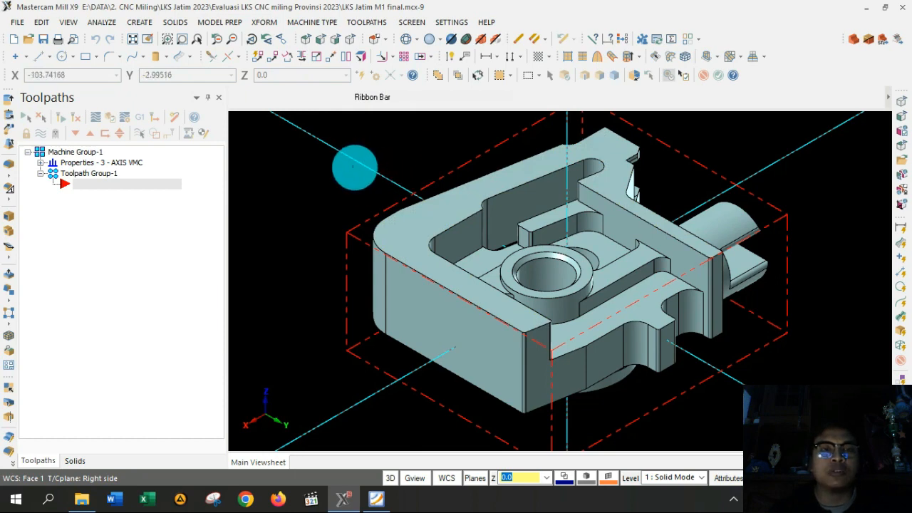
Open the Tool Manager and load the tool library LKS provinsi Modul 1.TOOLDB.
left_click(367, 23)
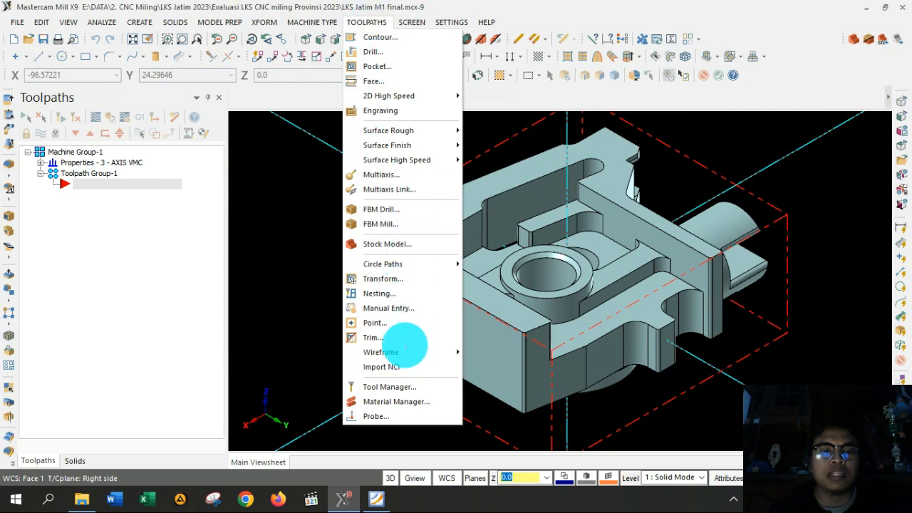
left_click(391, 387)
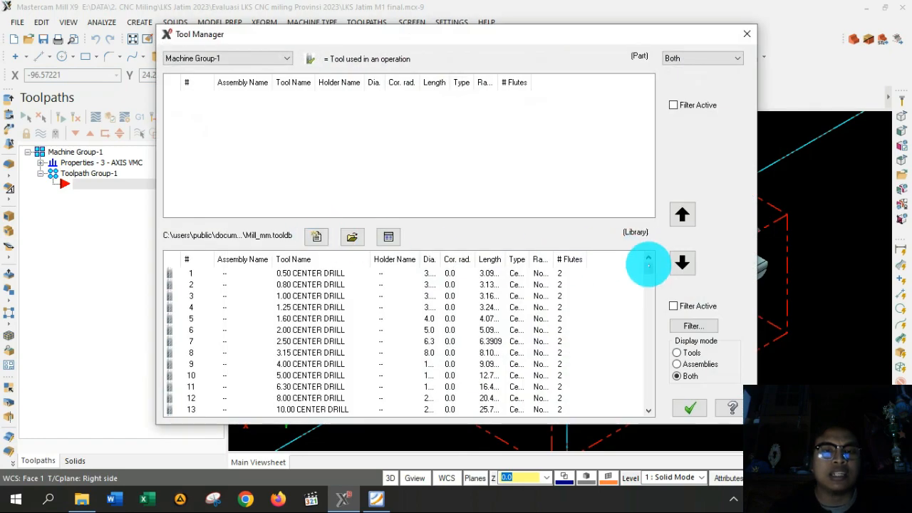
mouse_move(647, 271)
left_mouse_down()
mouse_move(637, 285)
mouse_move(647, 287)
mouse_move(647, 268)
left_mouse_up()
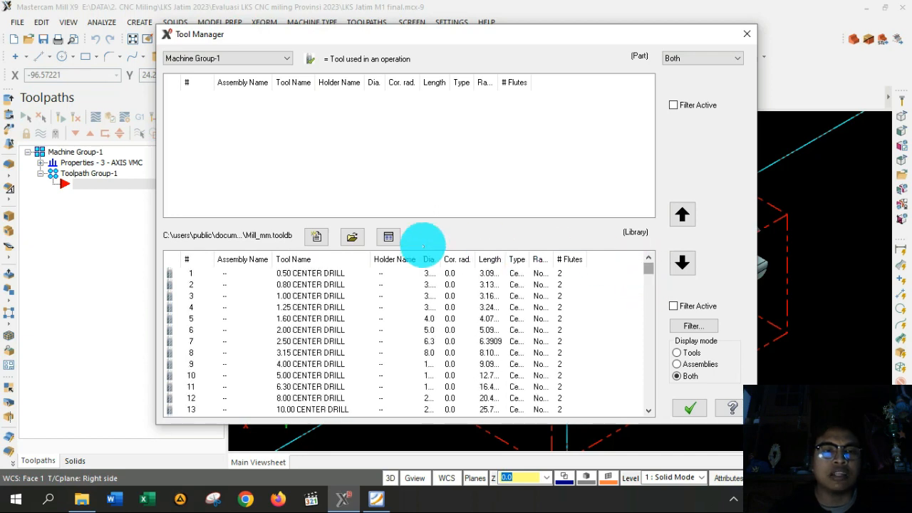
left_click(352, 236)
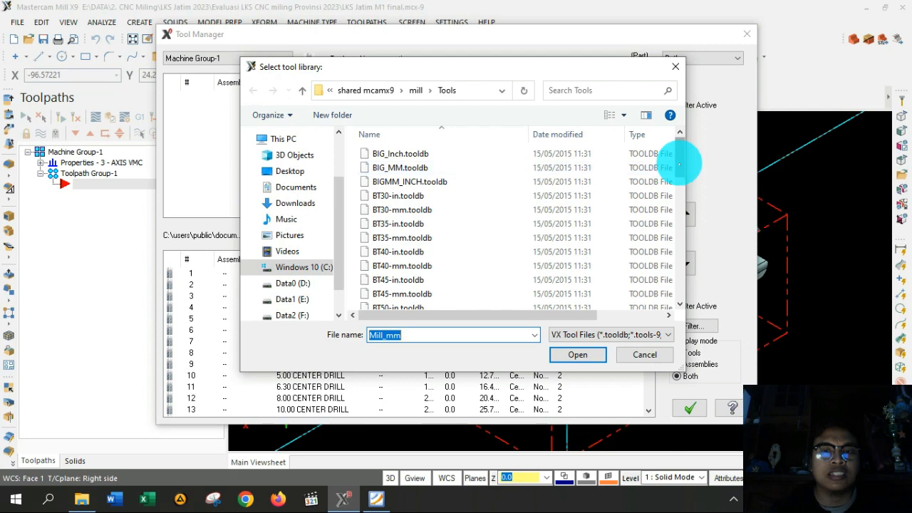
left_click_drag(679, 164, 694, 319)
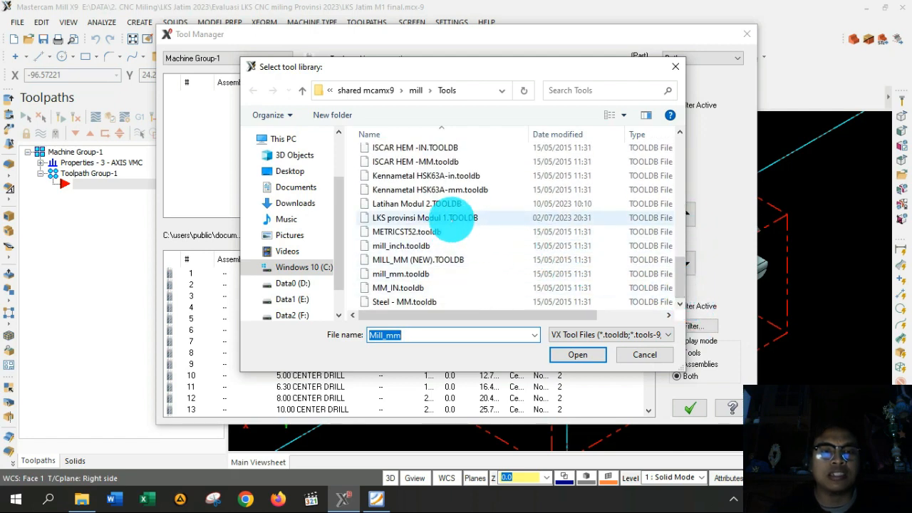
left_click(436, 218)
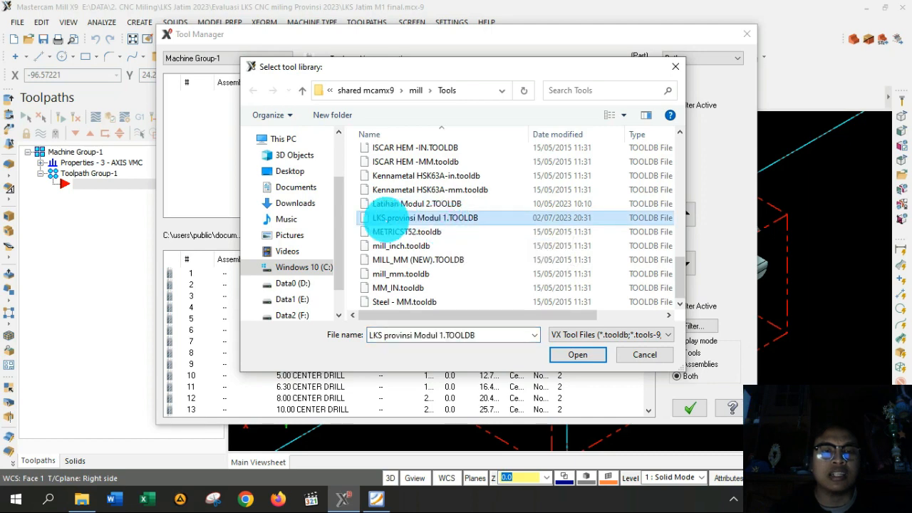
left_click(577, 354)
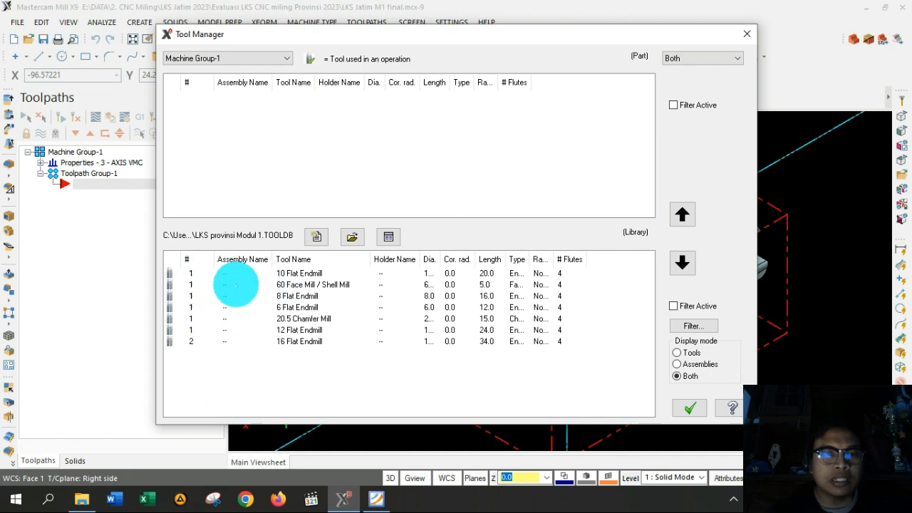
left_click(191, 342)
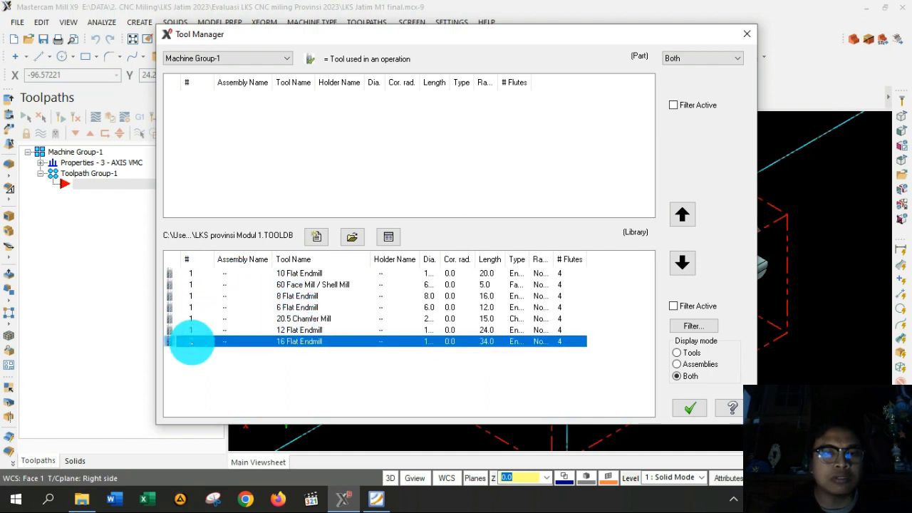
right_click(191, 342)
left_click(255, 171)
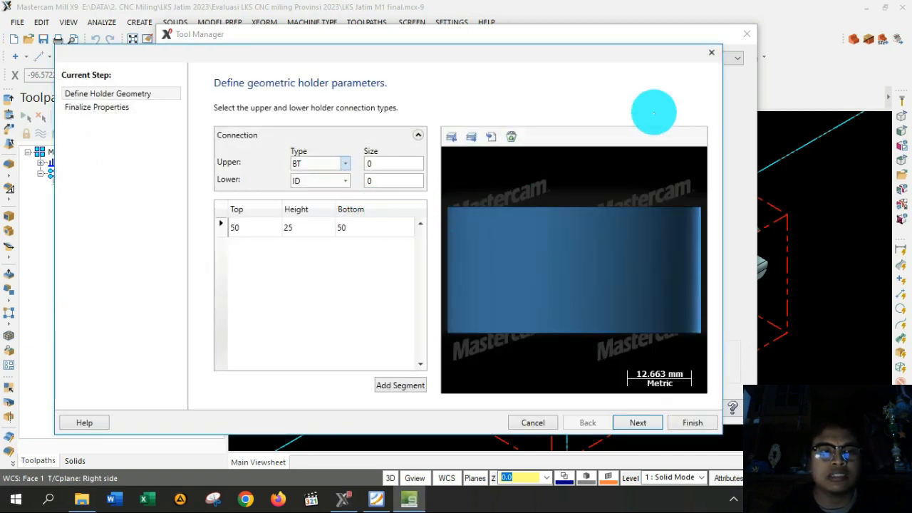
left_click(712, 54)
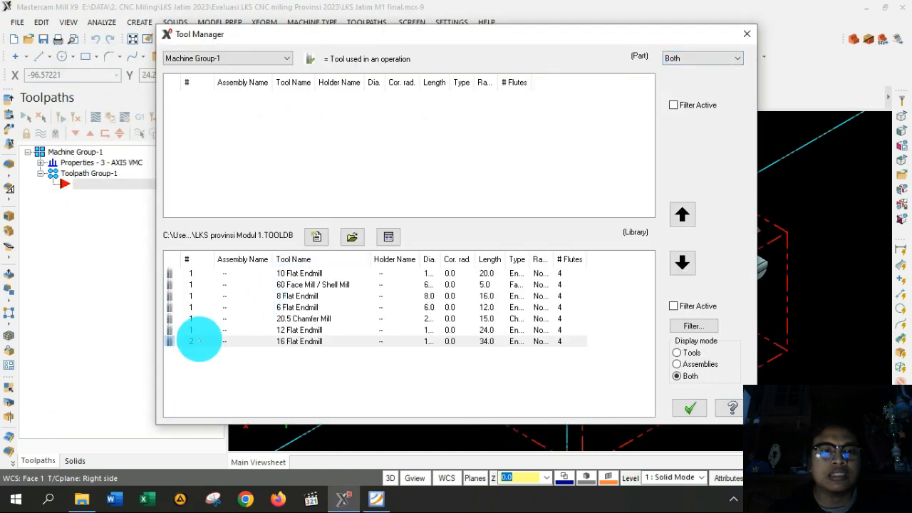
Edit the 16 Flat Endmill in the library, setting its tool number, length offset and diameter offset to 1, and save the tool.
right_click(193, 341)
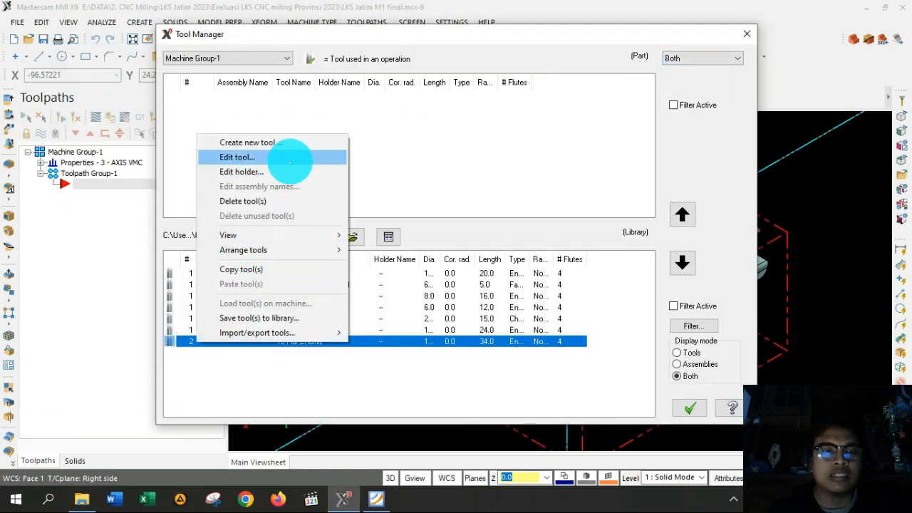
left_click(289, 157)
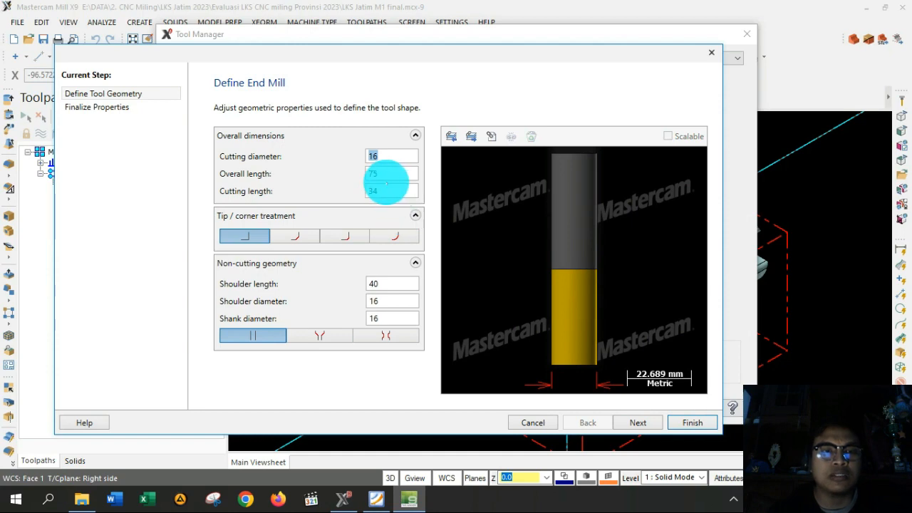
left_click(77, 106)
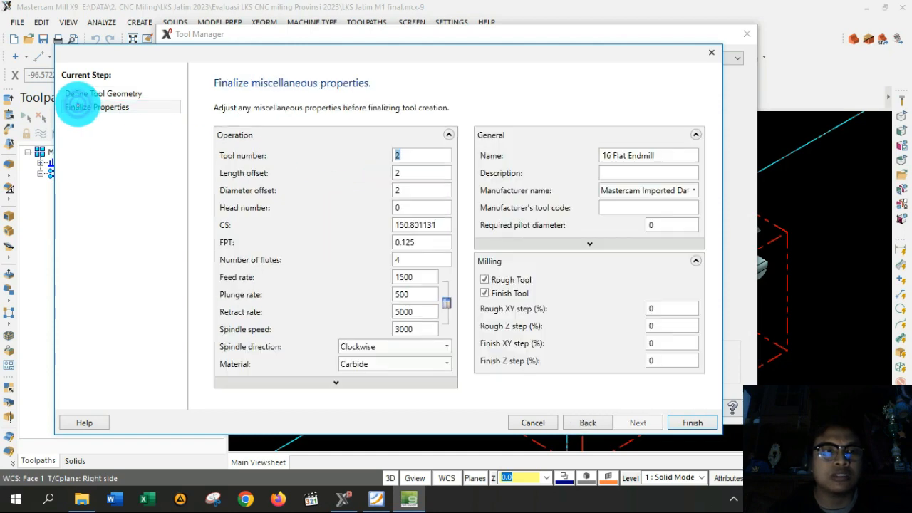
type("1")
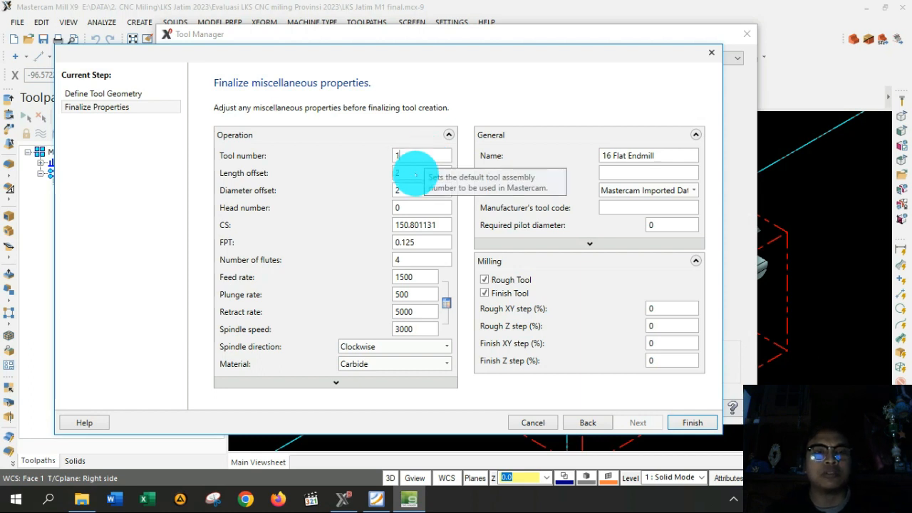
left_click(416, 175)
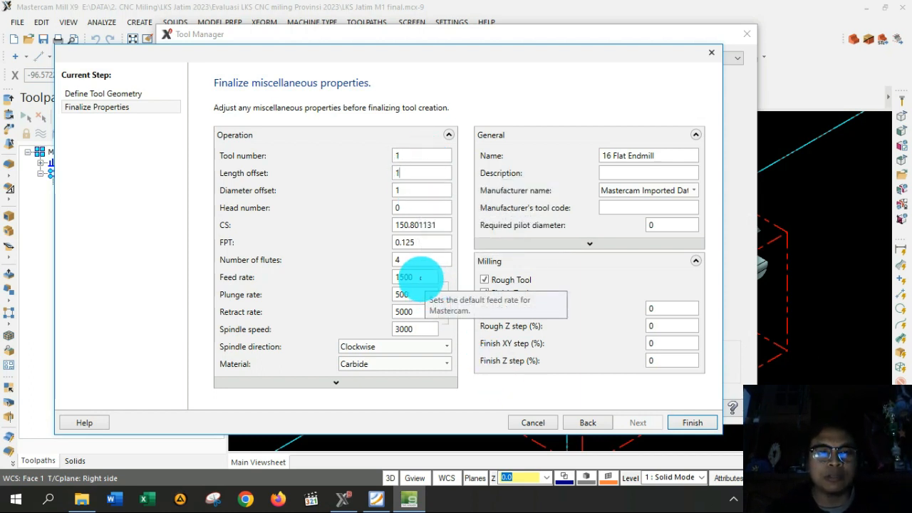
left_click(420, 278)
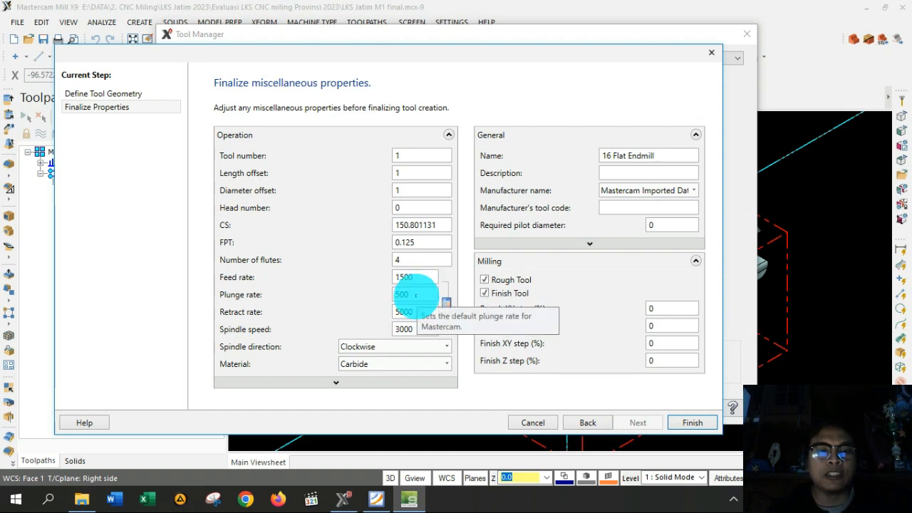
left_click(414, 294)
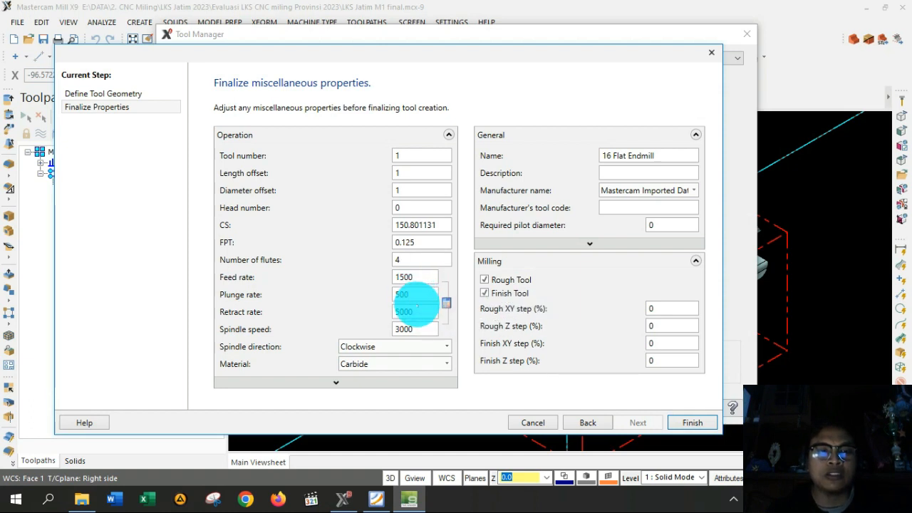
left_click(421, 312)
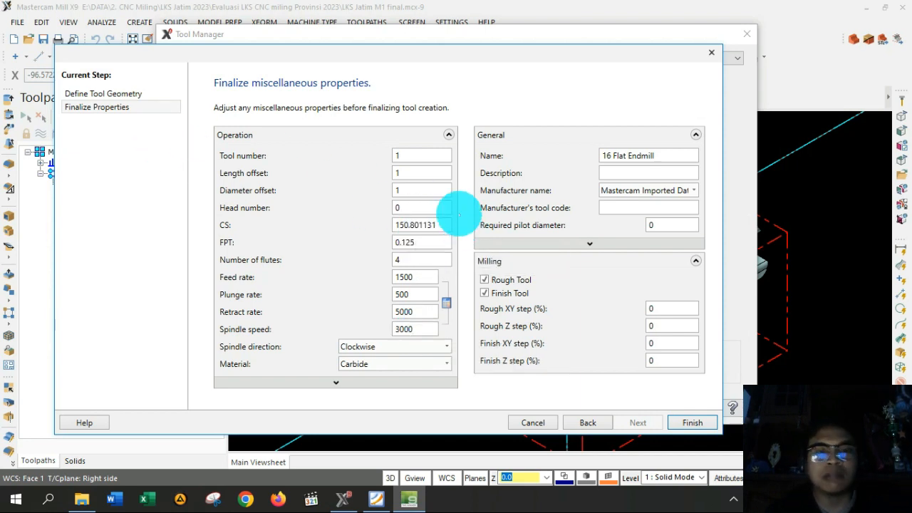
left_click(693, 423)
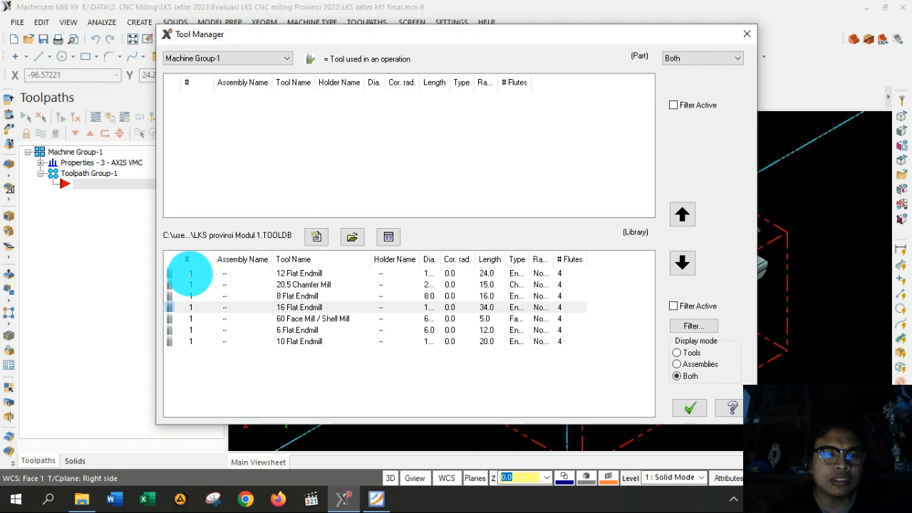
Edit the 12 Flat Endmill in the library, setting its tool number, length offset and diameter offset to 2, and save the tool.
left_click(190, 273)
right_click(193, 278)
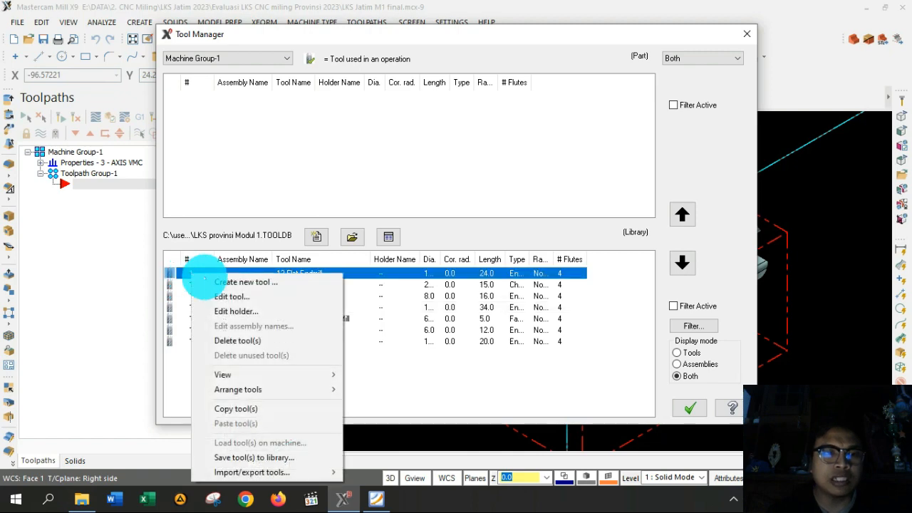
left_click(231, 295)
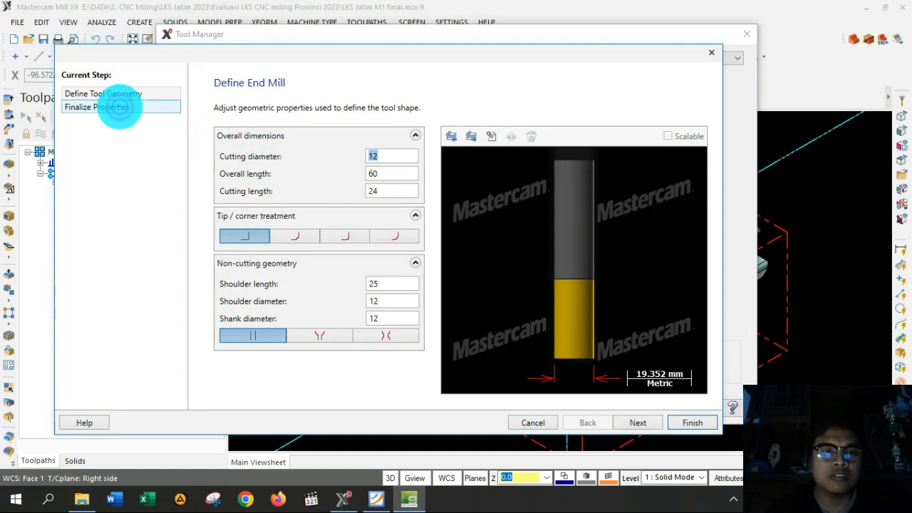
left_click(107, 106)
type("2")
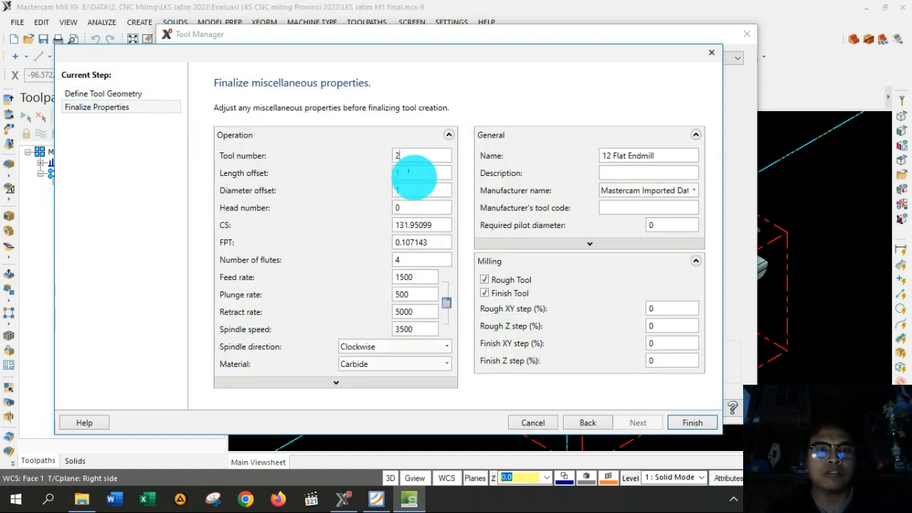
left_click(406, 175)
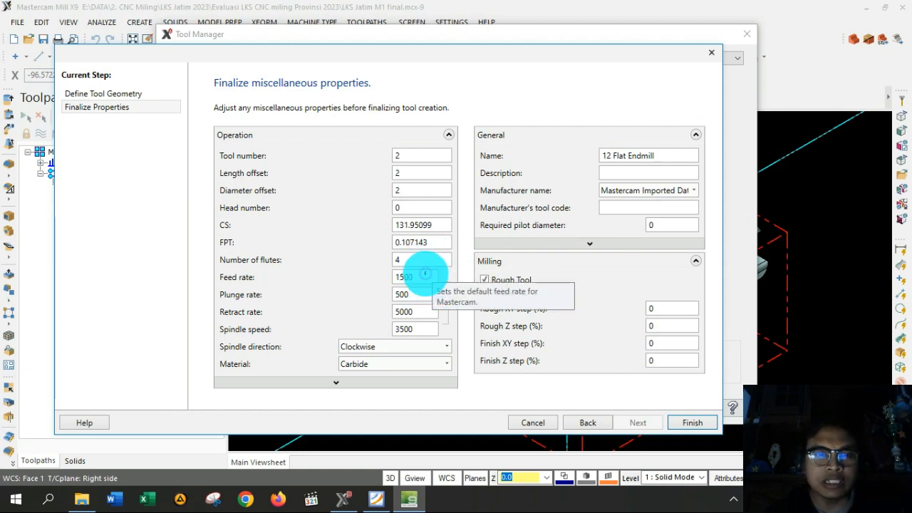
left_click(425, 277)
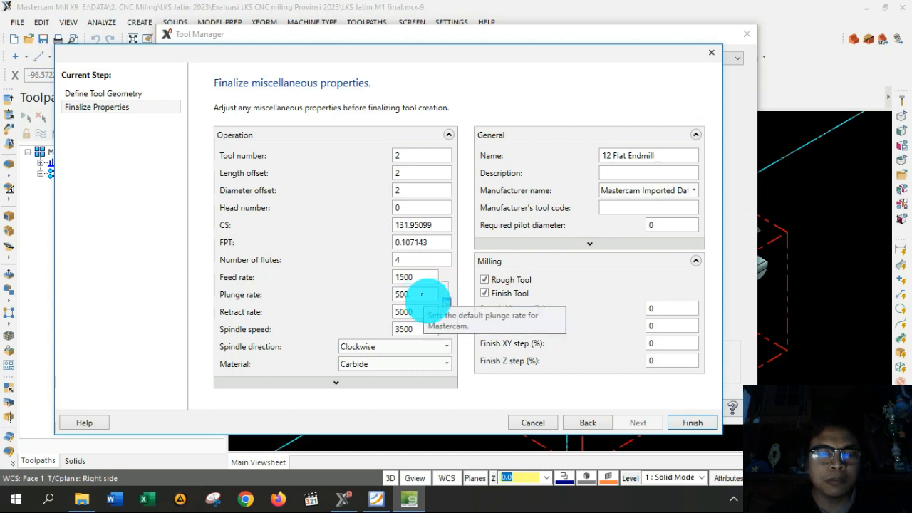
left_click(417, 311)
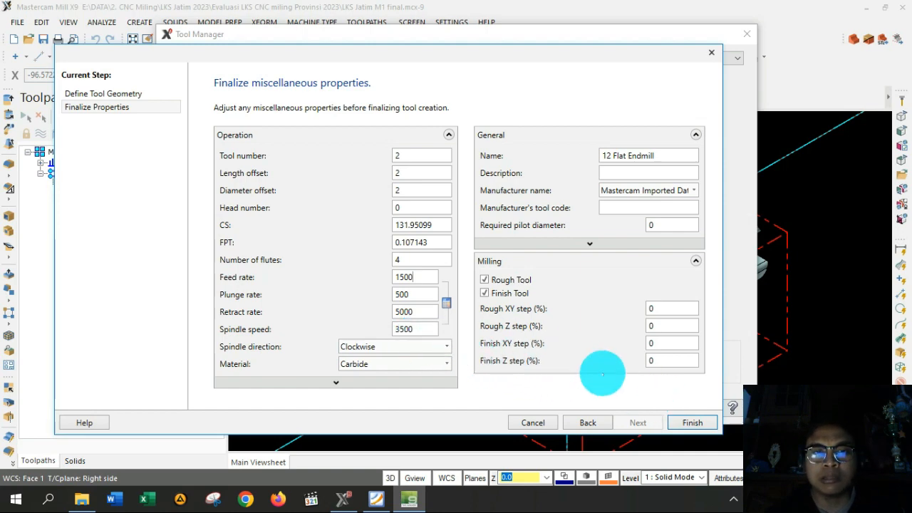
left_click(691, 423)
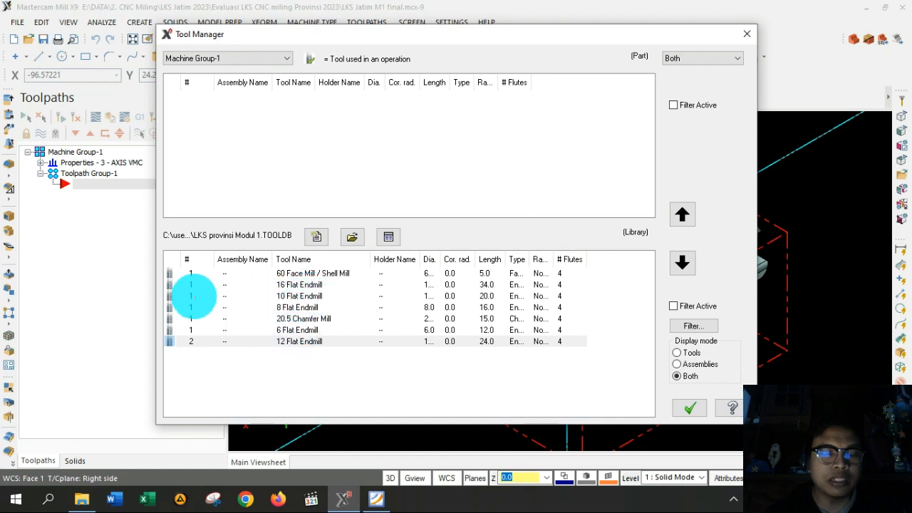
Edit the 10 Flat Endmill in the library, setting its tool number, length offset and diameter offset to 3, and save the tool.
left_click(191, 296)
right_click(193, 297)
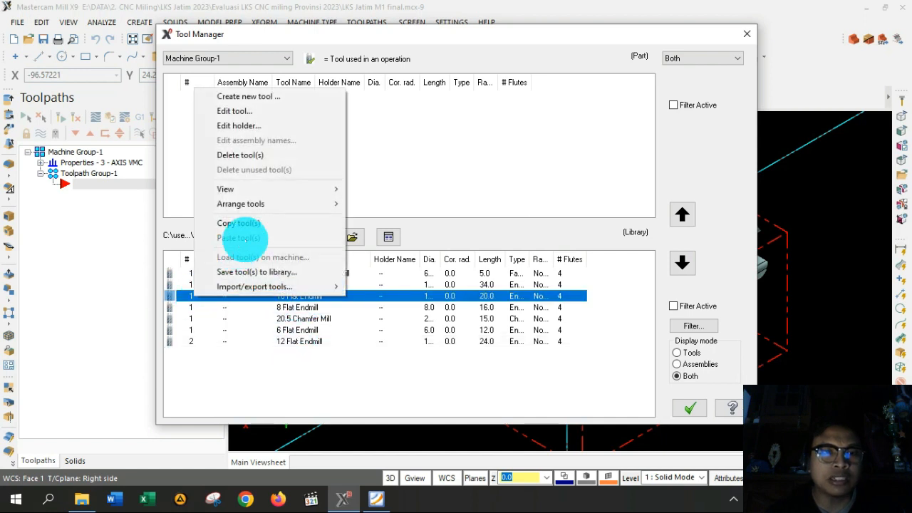
left_click(238, 111)
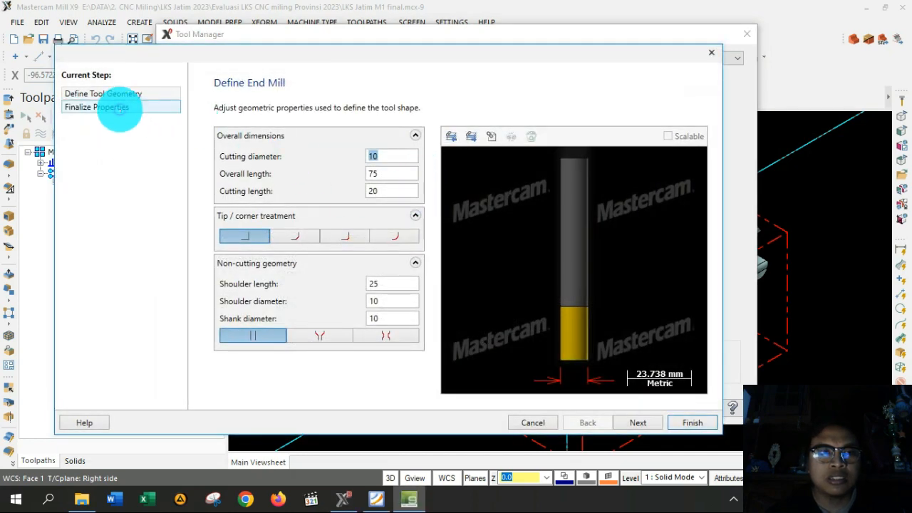
left_click(120, 109)
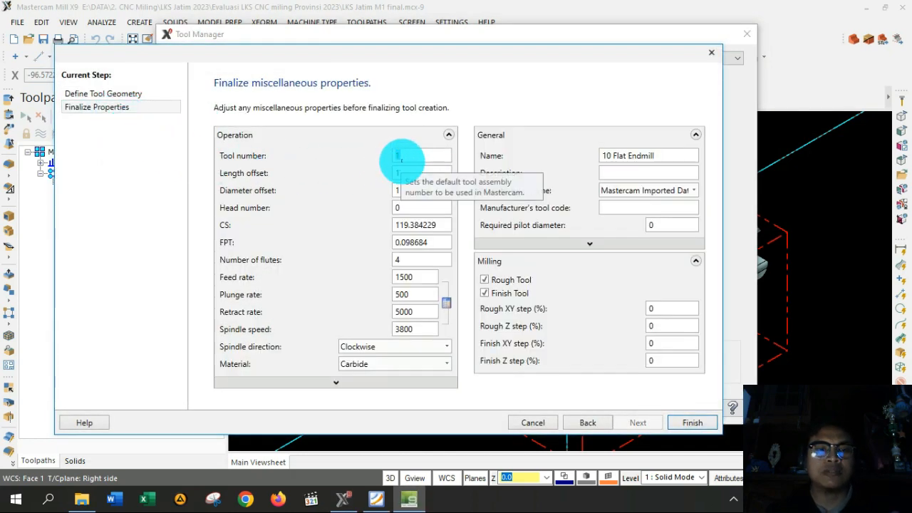
type("3")
left_click(407, 173)
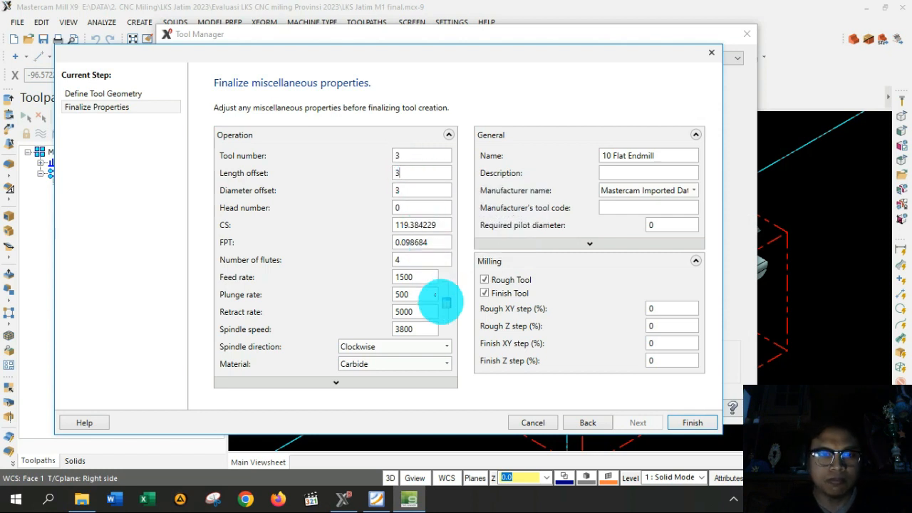
left_click(419, 329)
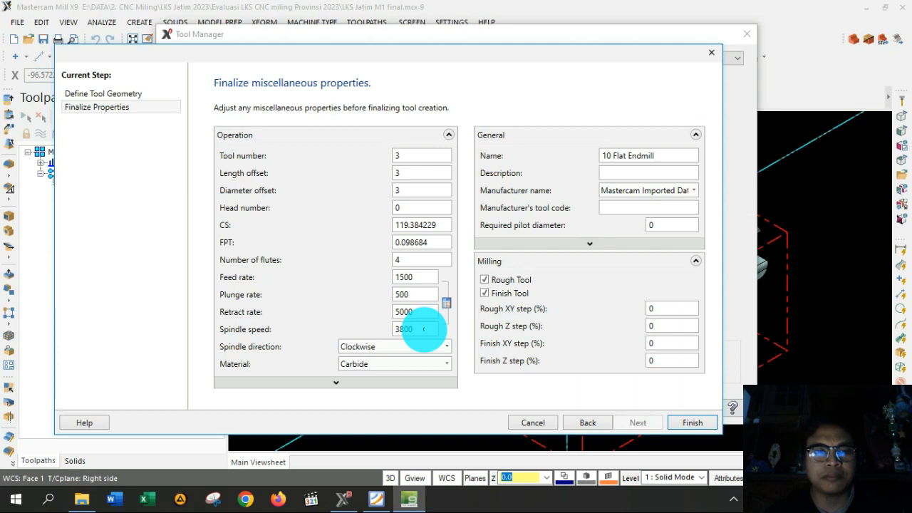
left_click(410, 277)
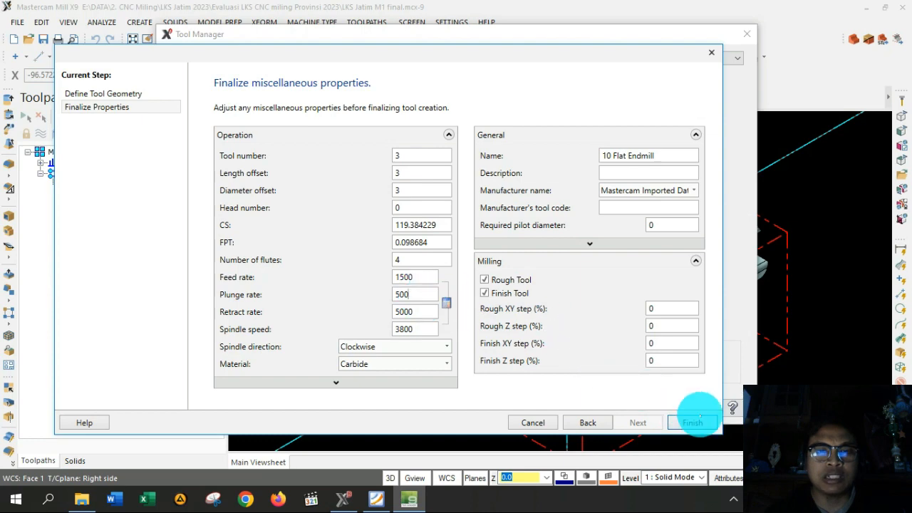
left_click(691, 423)
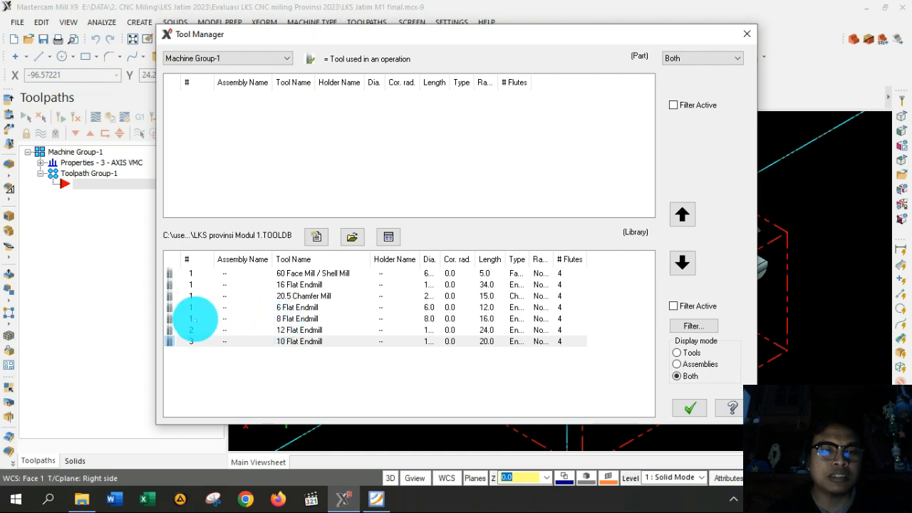
Edit the 8 Flat Endmill in the library, setting its tool number, length offset and diameter offset to 4, and save the tool.
right_click(195, 319)
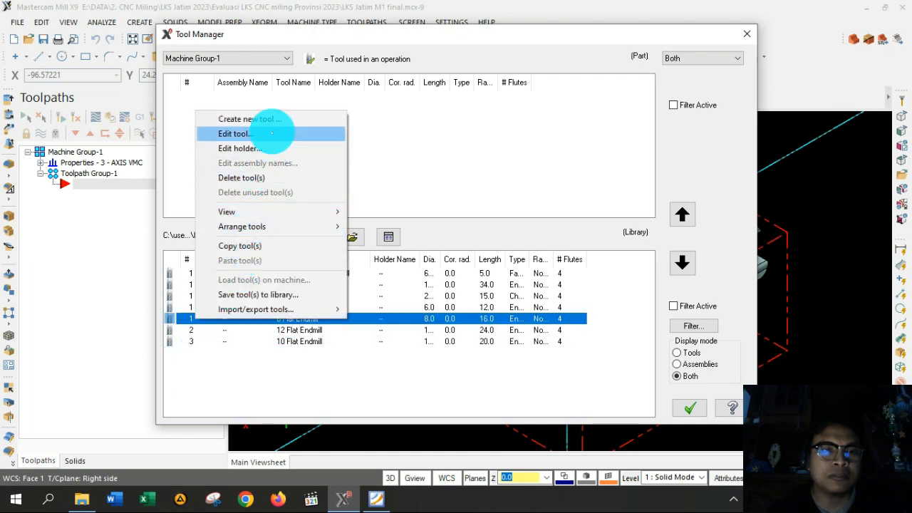
left_click(261, 134)
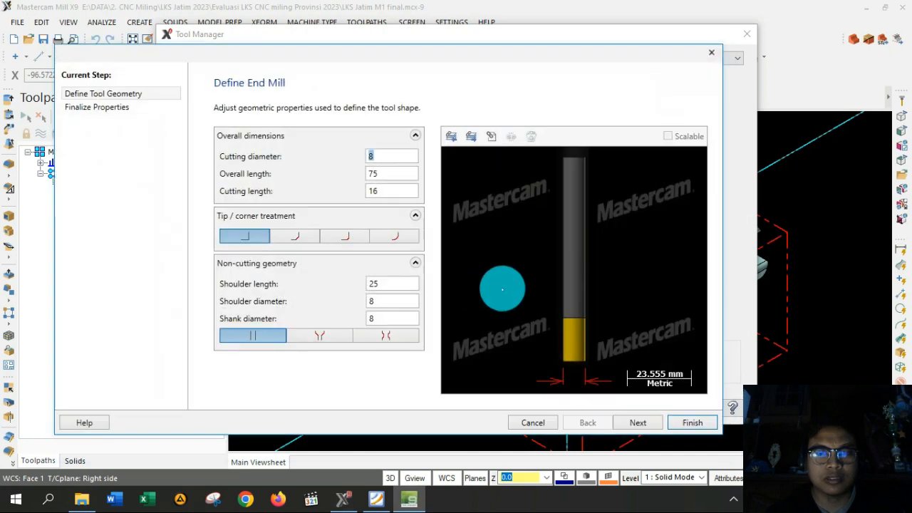
left_click(121, 107)
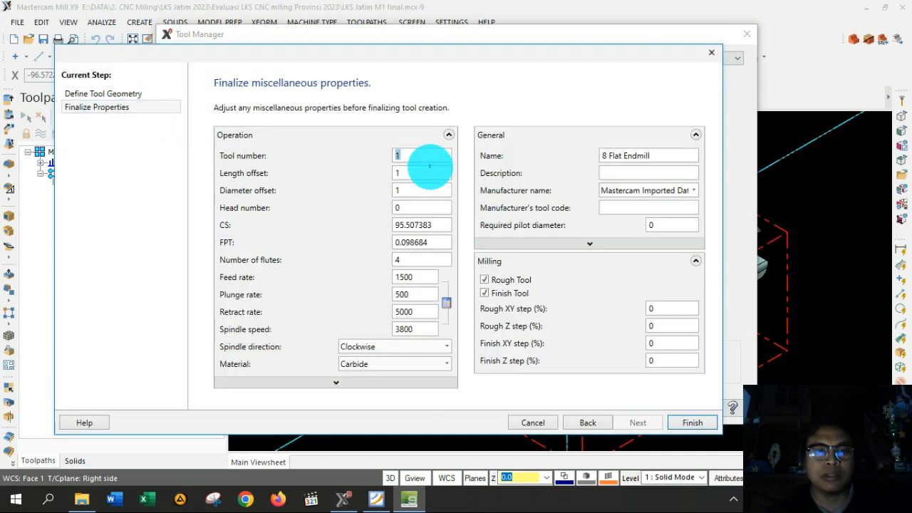
left_click(426, 170)
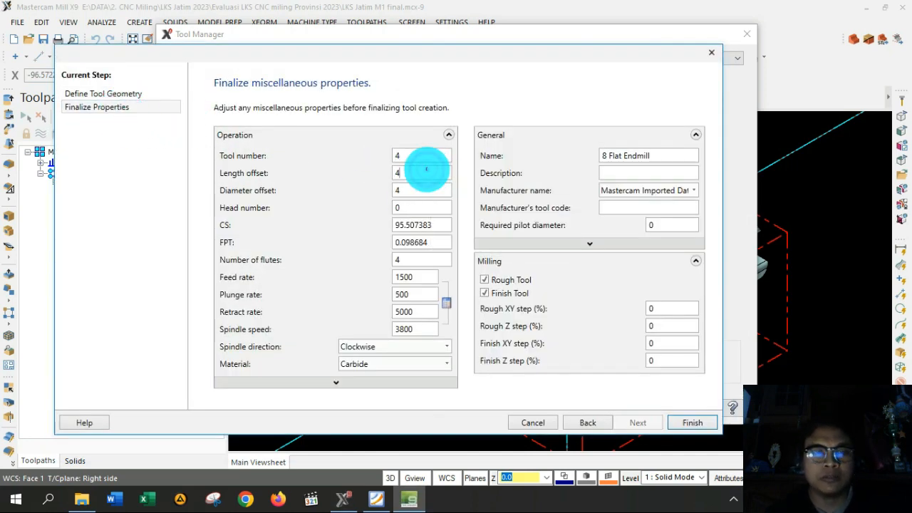
left_click(419, 281)
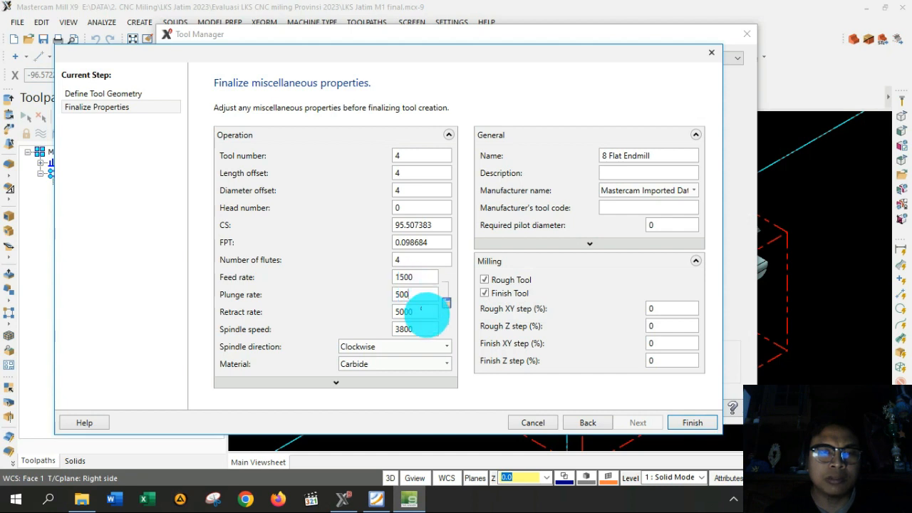
left_click(419, 311)
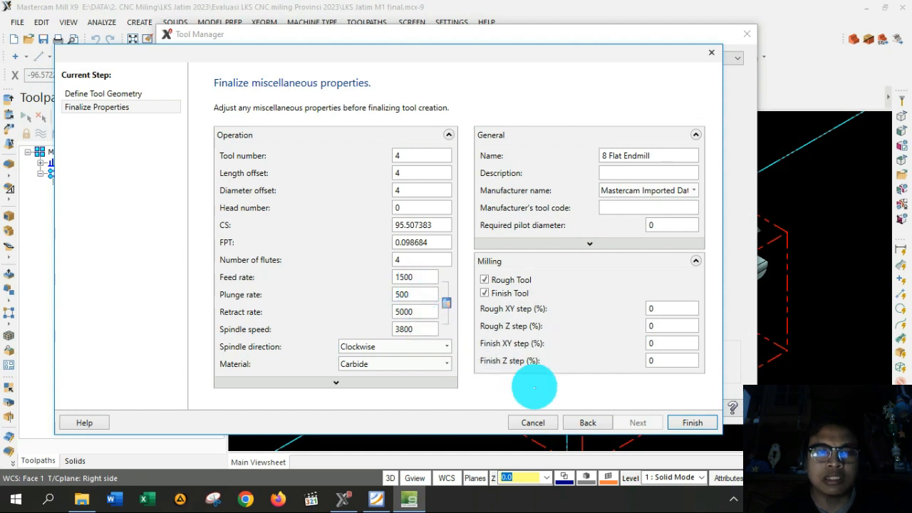
left_click(689, 423)
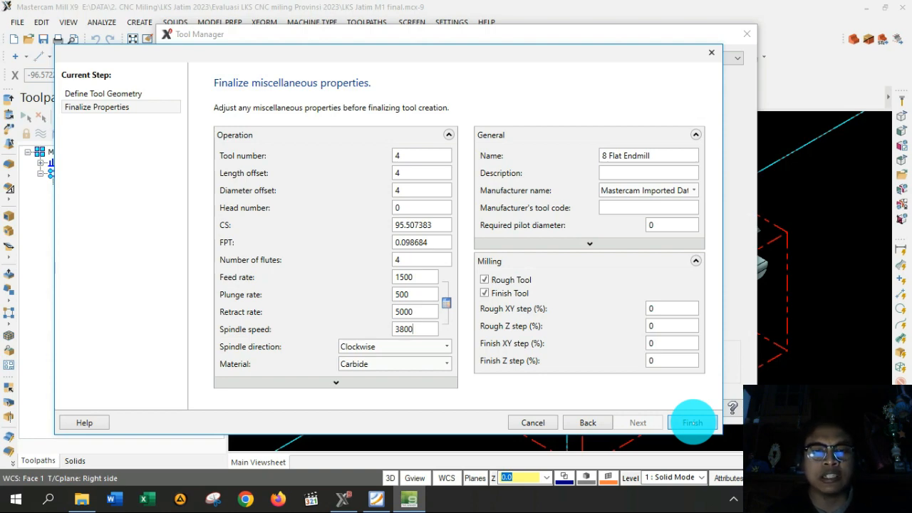
left_click(692, 422)
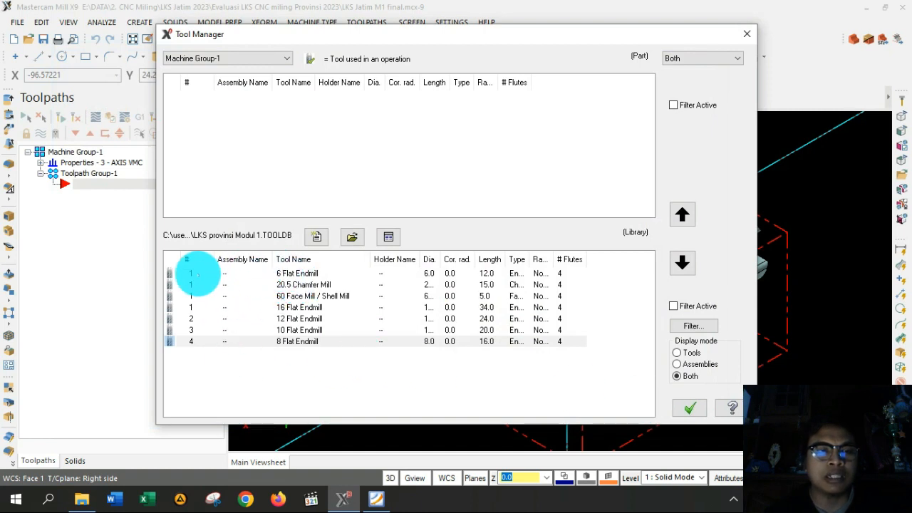
Edit the 6 Flat Endmill in the library, setting its tool number, length offset and diameter offset to 5, and save the tool.
right_click(197, 273)
left_click(202, 294)
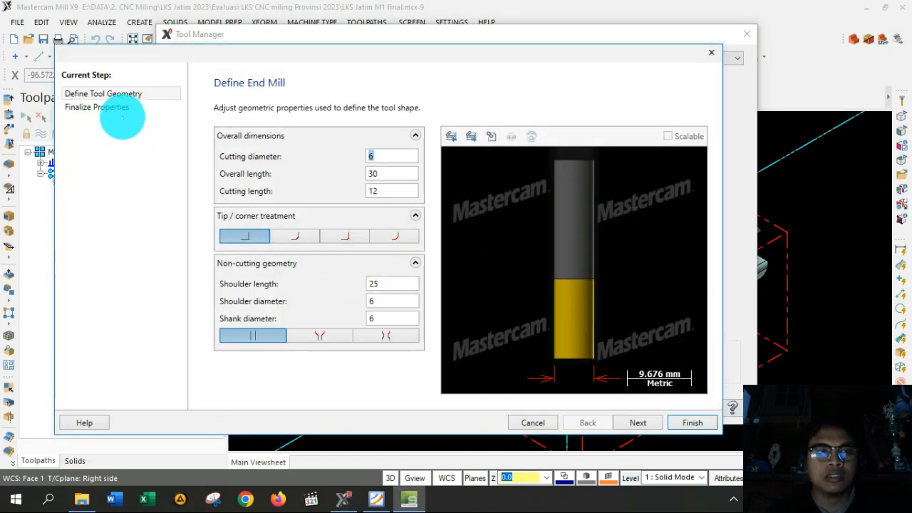
left_click(114, 106)
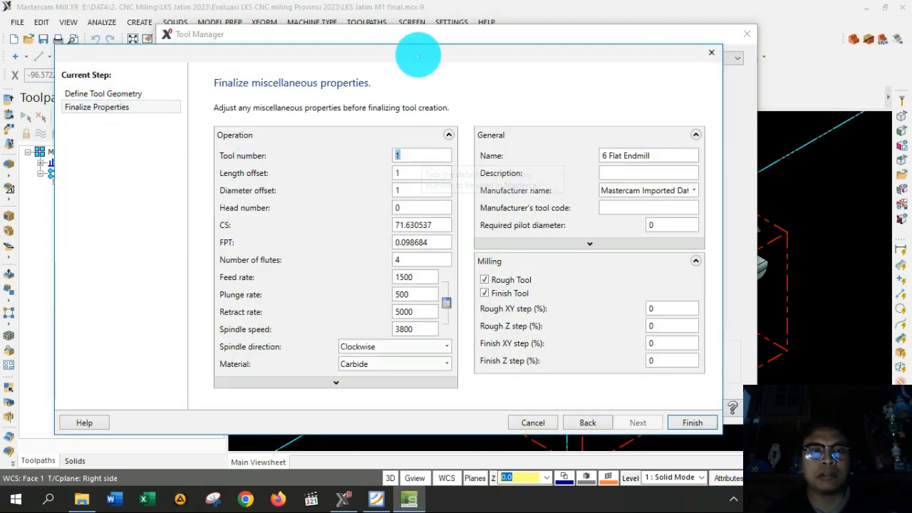
left_click_drag(418, 55, 506, 43)
left_click(333, 169)
type("5")
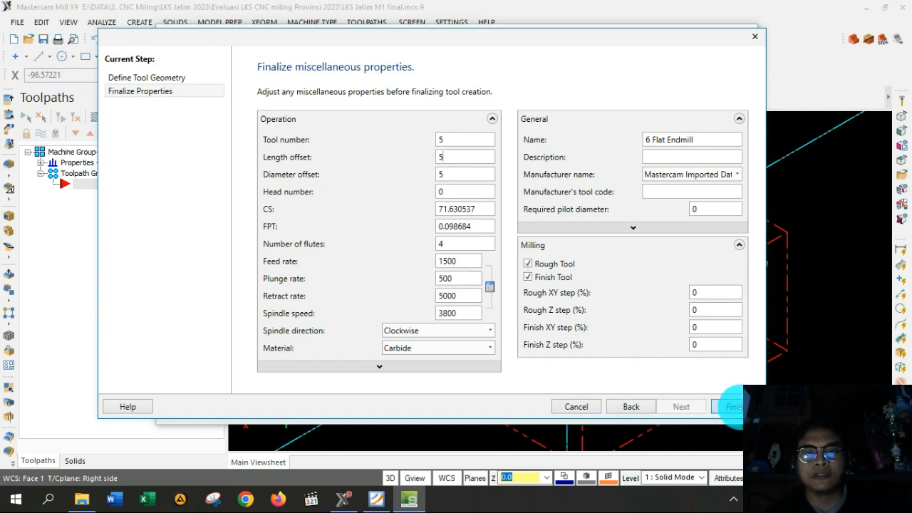
left_click(732, 407)
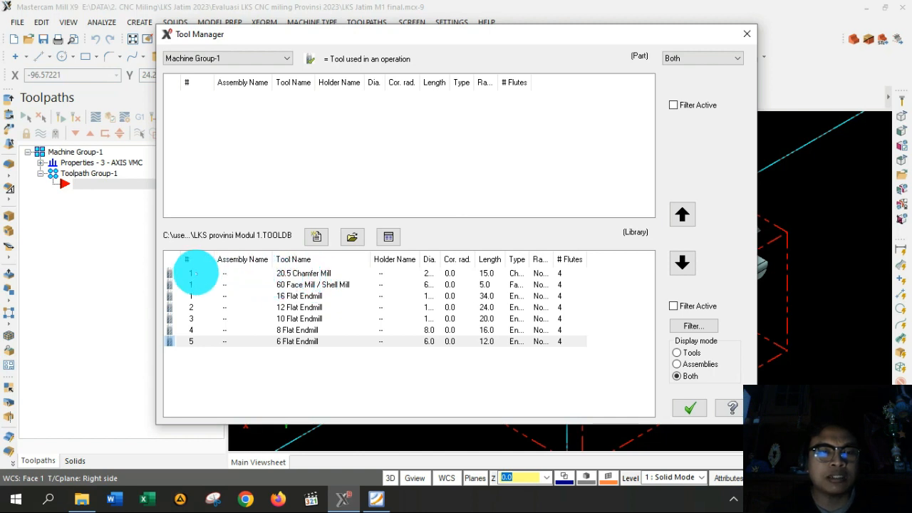
Edit the 20.5 Chamfer Mill in the library, setting its tool number, length offset and diameter offset to 6, and save the tool.
left_click(192, 273)
right_click(193, 273)
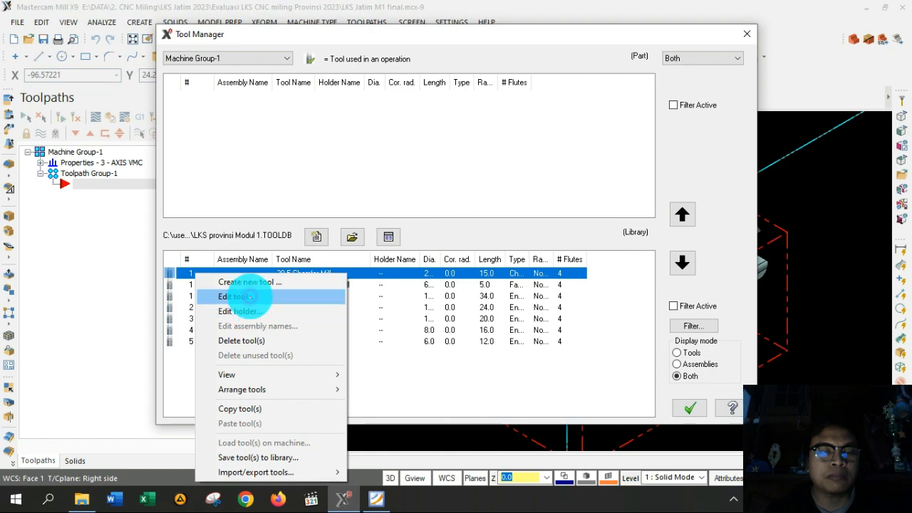
left_click(242, 296)
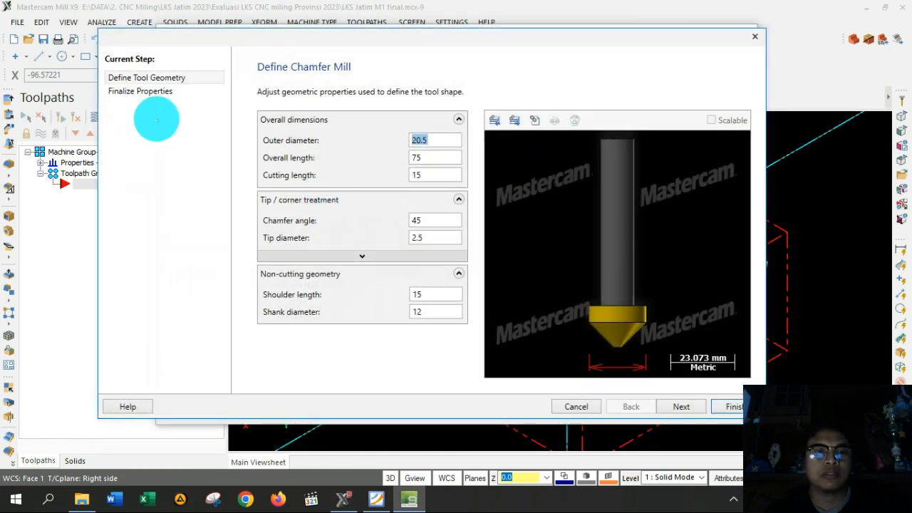
left_click(140, 92)
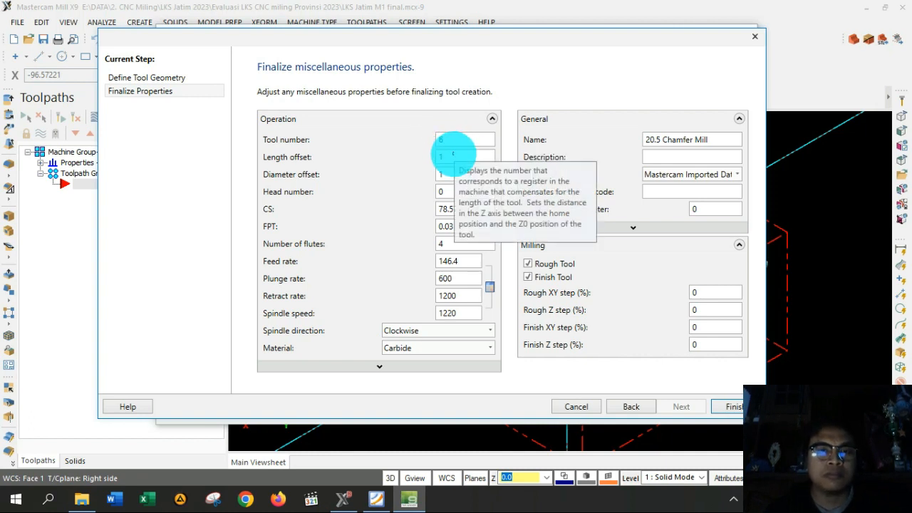
type("6")
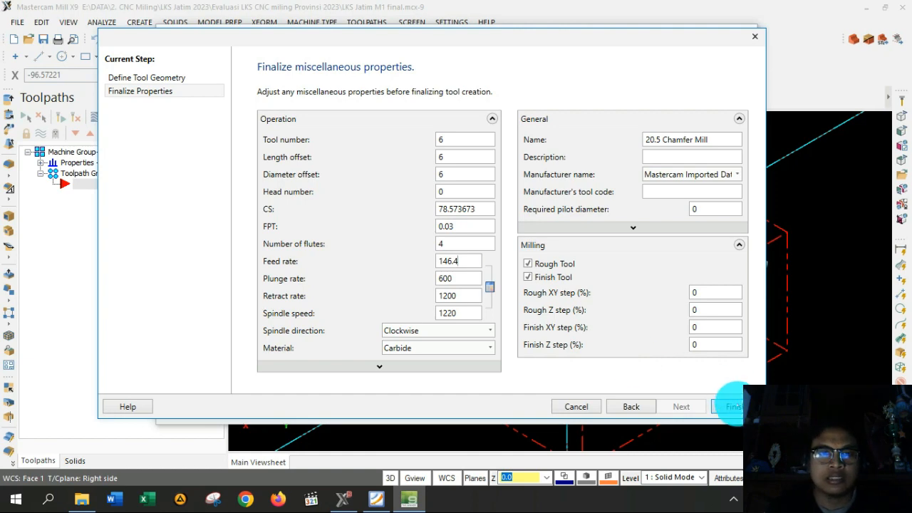
left_click(733, 406)
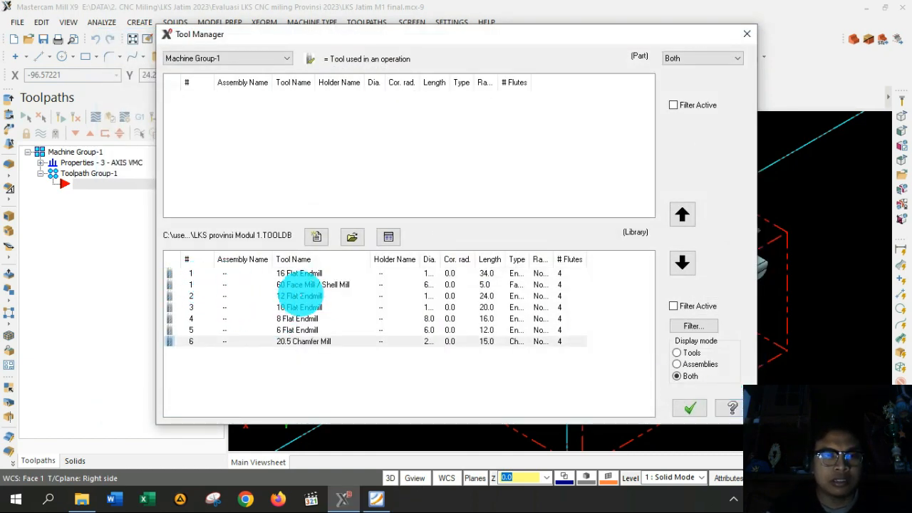
Edit the 60 Face Mill / Shell Mill in the library, setting its tool number, length offset and diameter offset to 7, and save the tool.
left_click(183, 284)
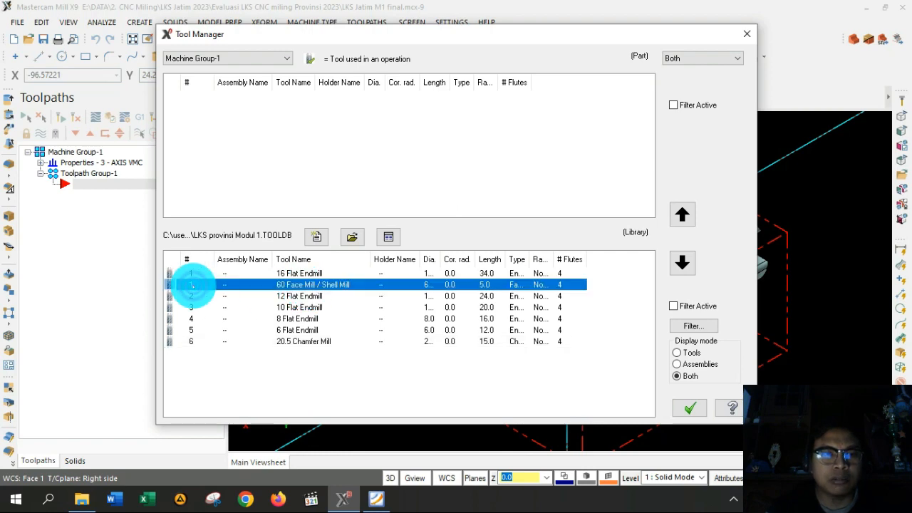
right_click(187, 284)
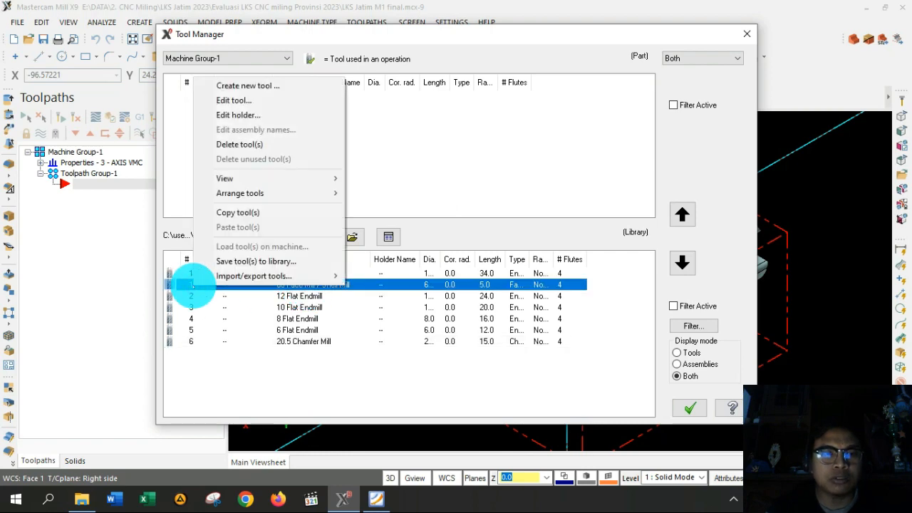
left_click(290, 99)
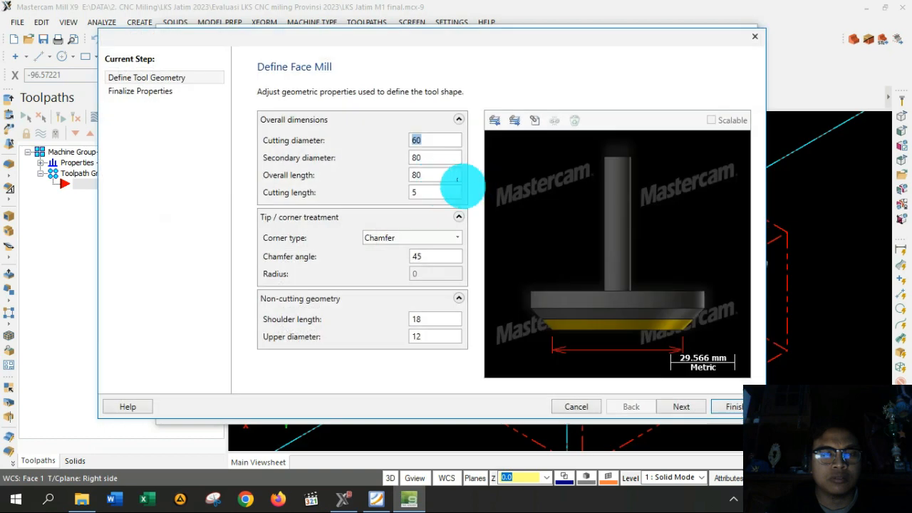
double_click(430, 140)
type("60")
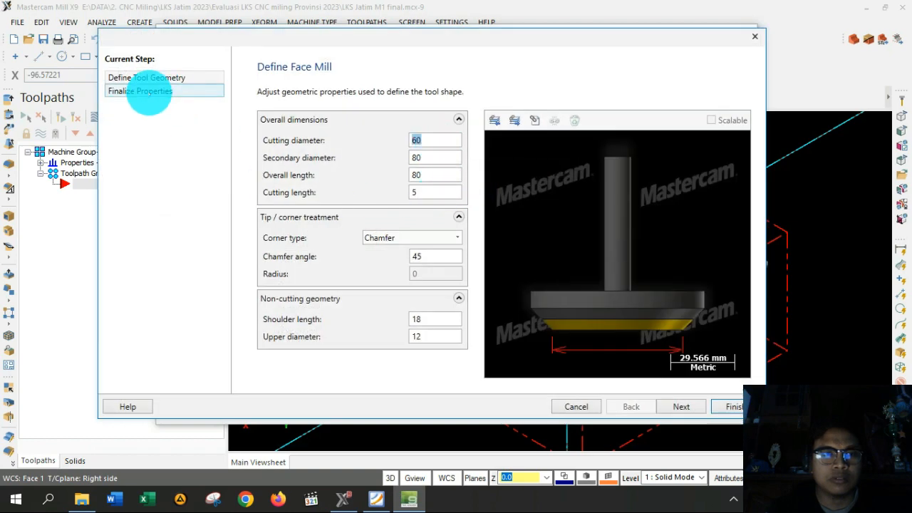
left_click(145, 96)
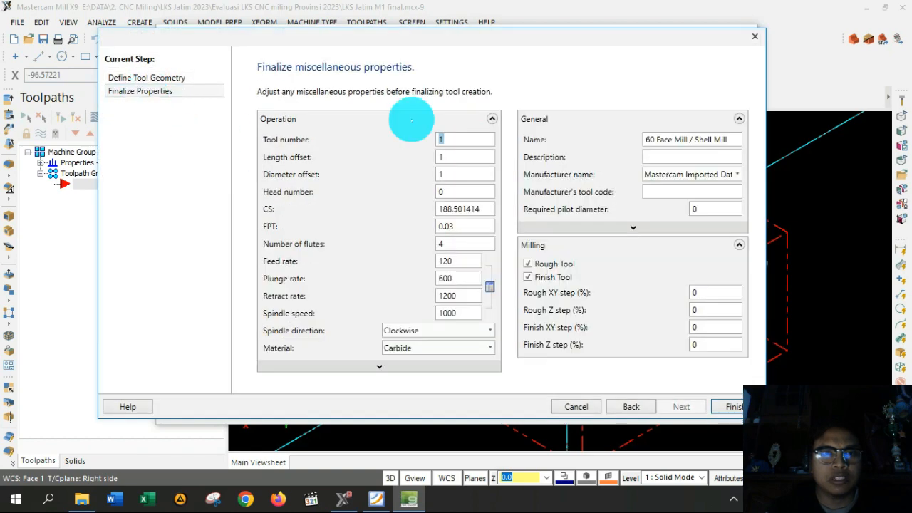
left_click(458, 151)
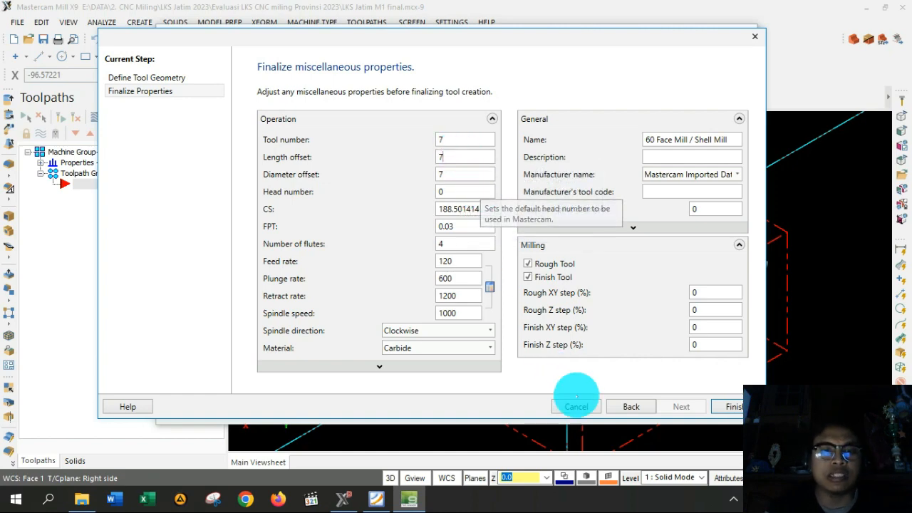
left_click(730, 406)
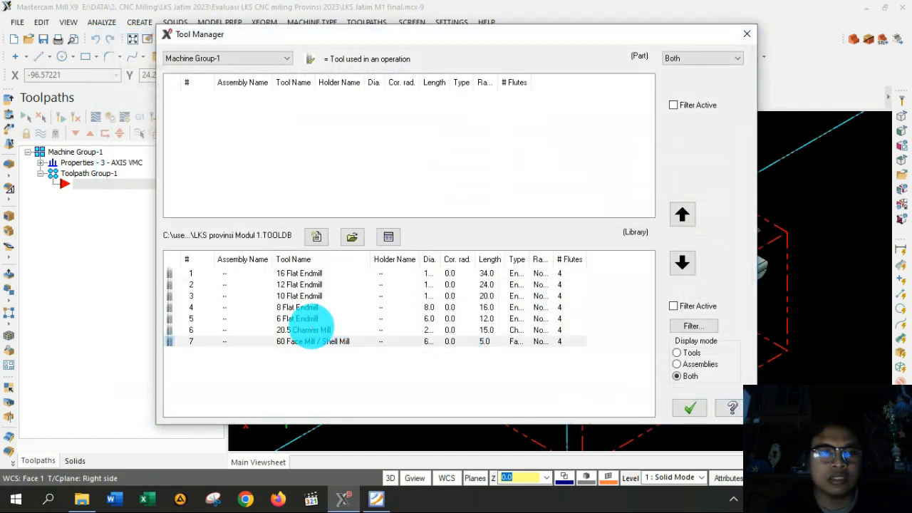
Finish managing the tools and save the changes to the current tool library.
left_click(359, 376)
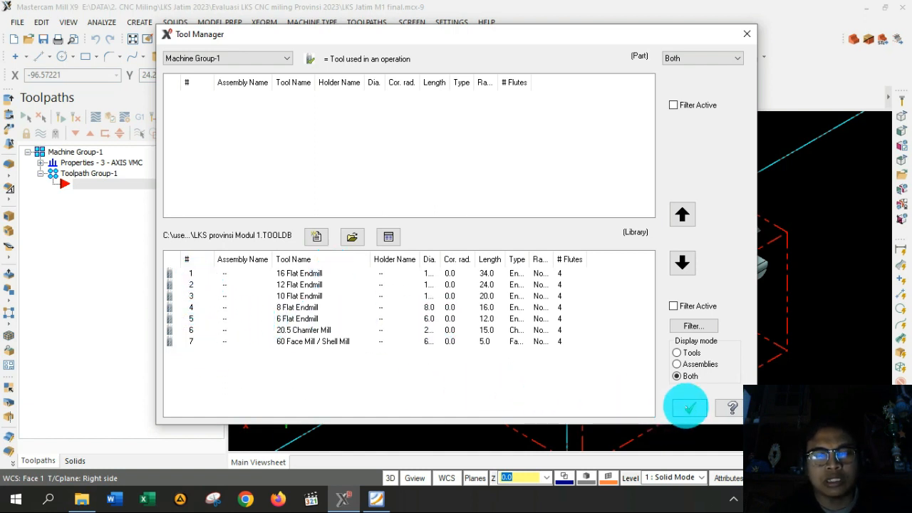
left_click(688, 408)
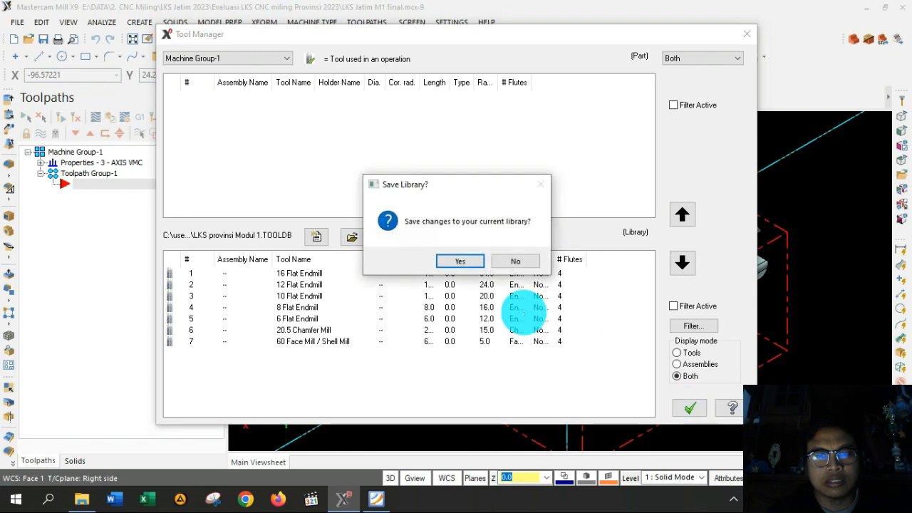
left_click(461, 261)
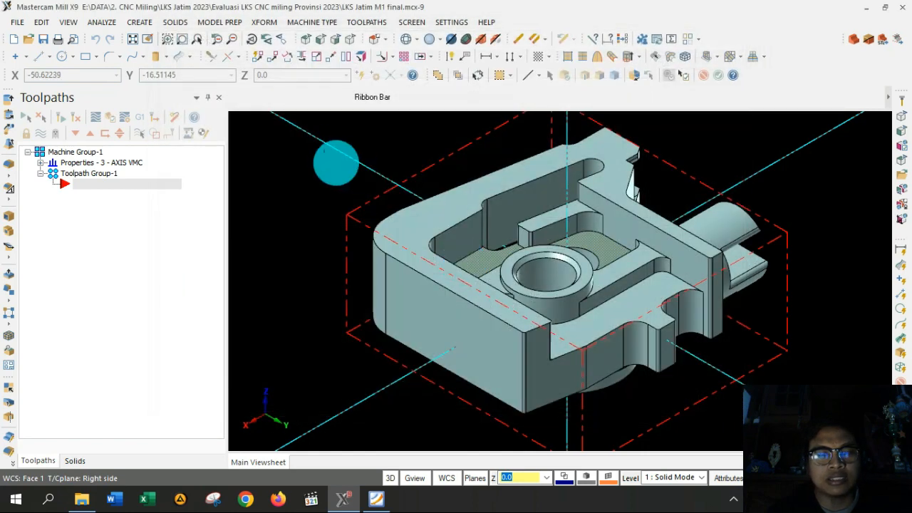
Reopen the machine group's stock setup and create a bounding box around the part's solid body.
middle_click_drag(492, 150, 762, 138)
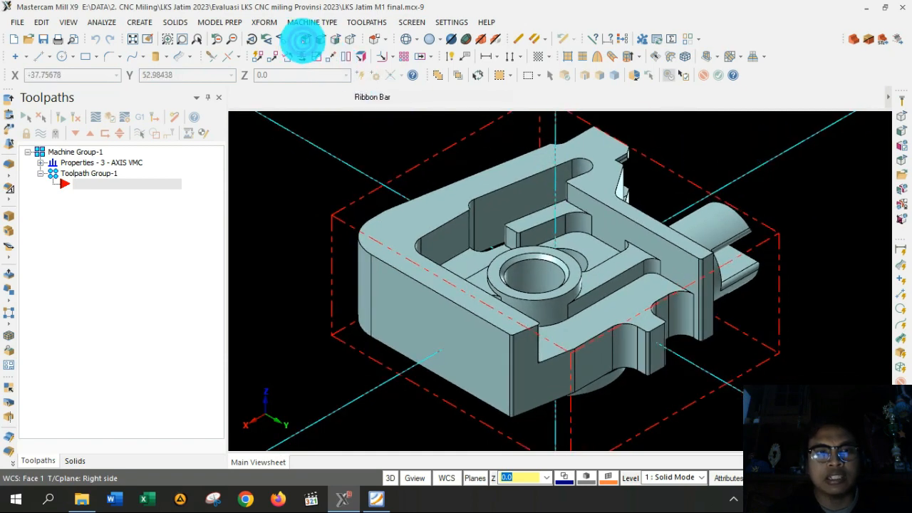
left_click(303, 39)
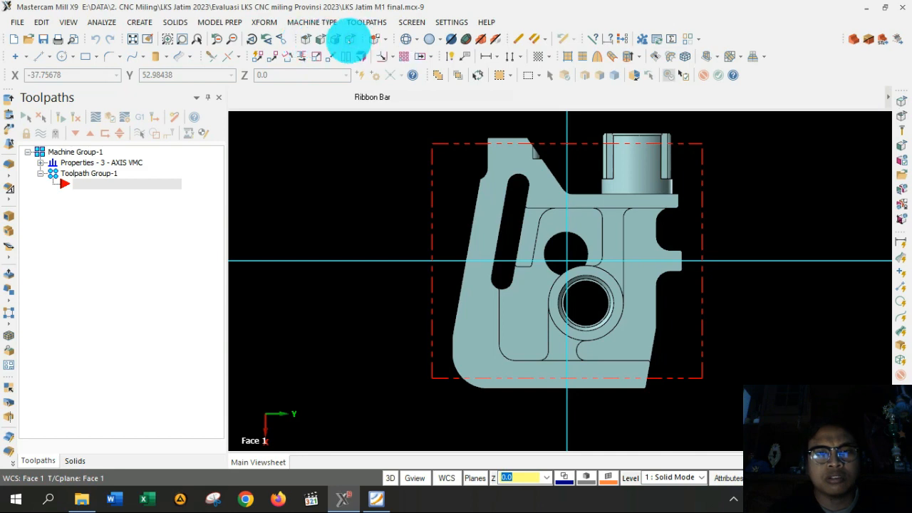
left_click(349, 39)
scroll(666, 232, "down", 2)
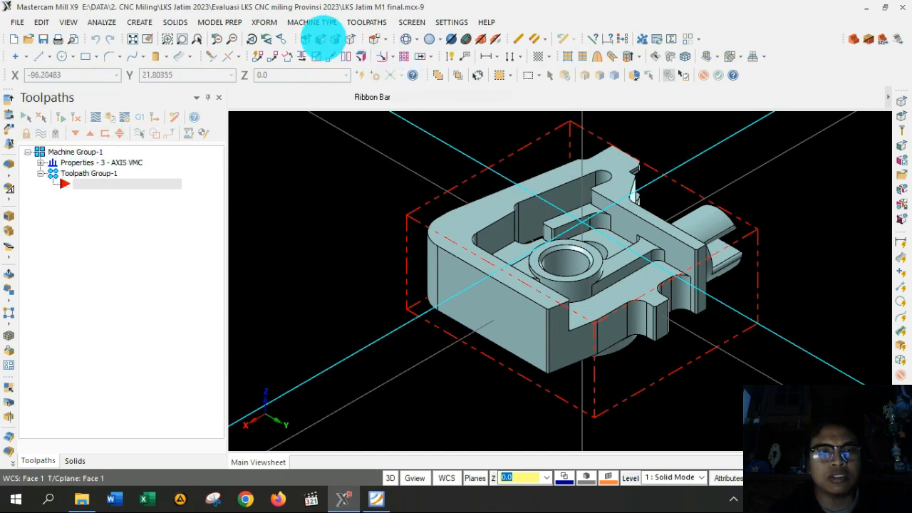
left_click(311, 34)
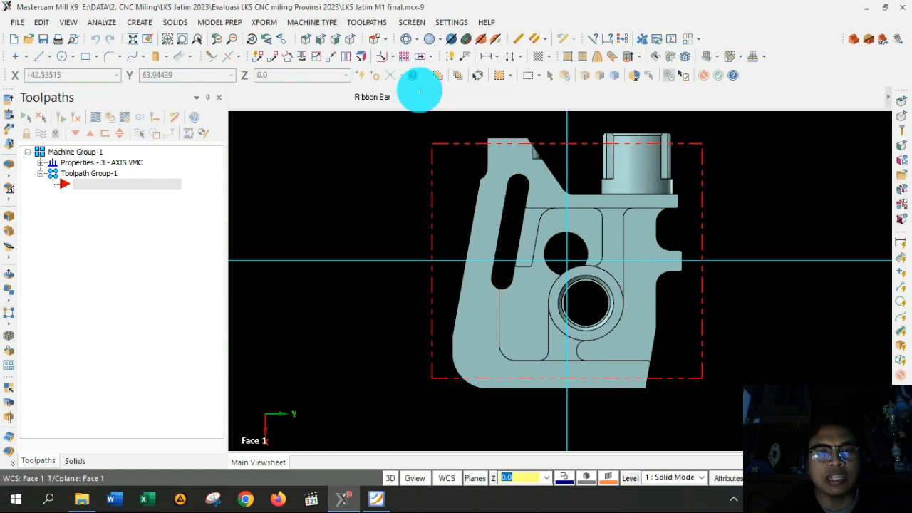
left_click(348, 39)
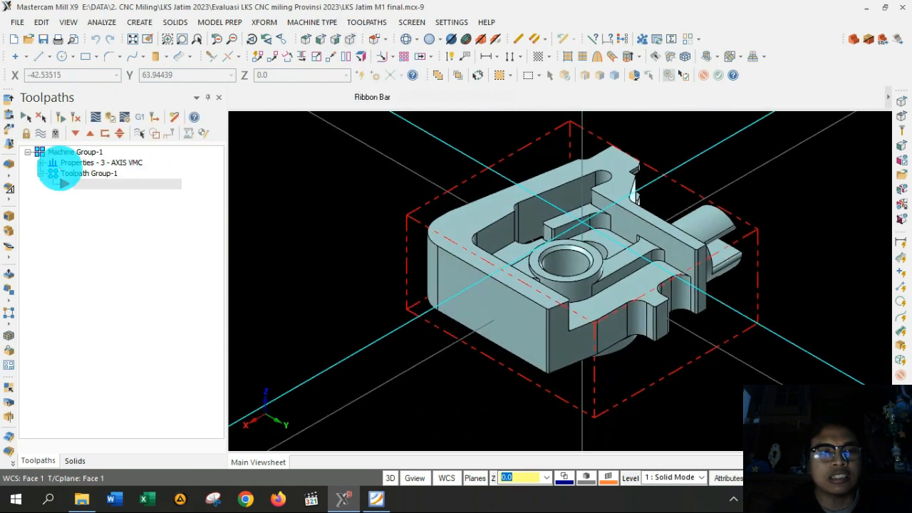
left_click(41, 162)
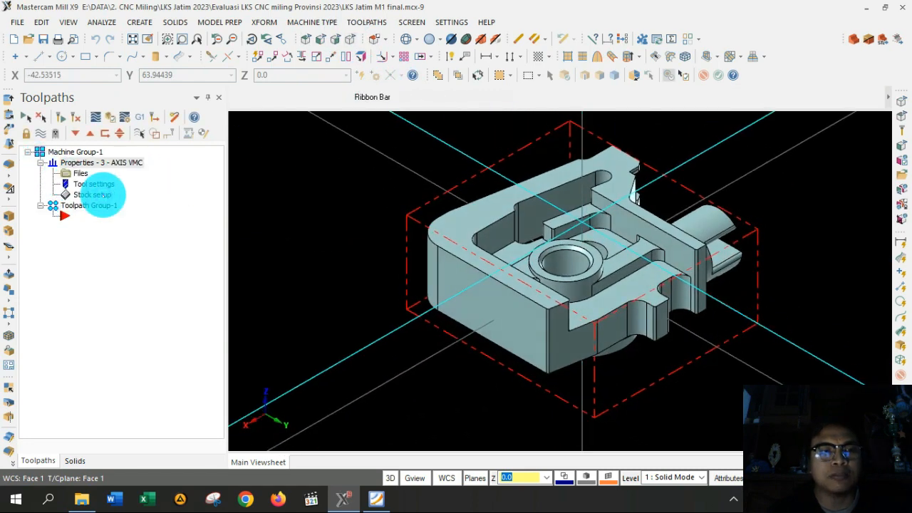
left_click(98, 194)
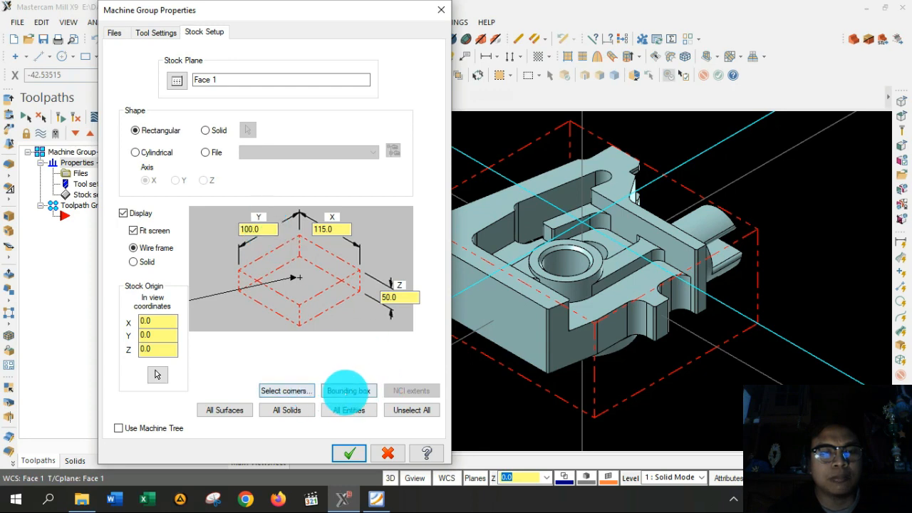
left_click(347, 390)
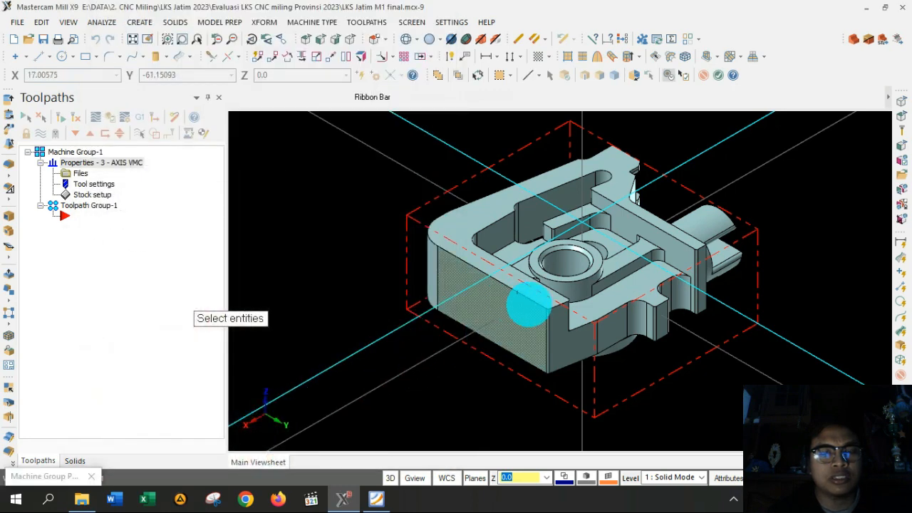
left_click(530, 290)
key("Return")
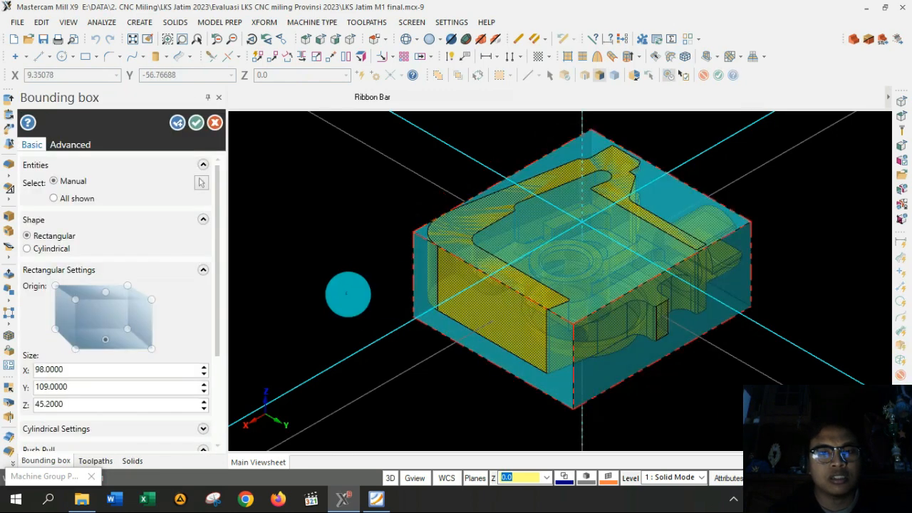
Size the rectangular bounding box to X 100, Y 115 and Z 50, and apply it as the stock.
left_click_drag(76, 369, 33, 370)
double_click(68, 369)
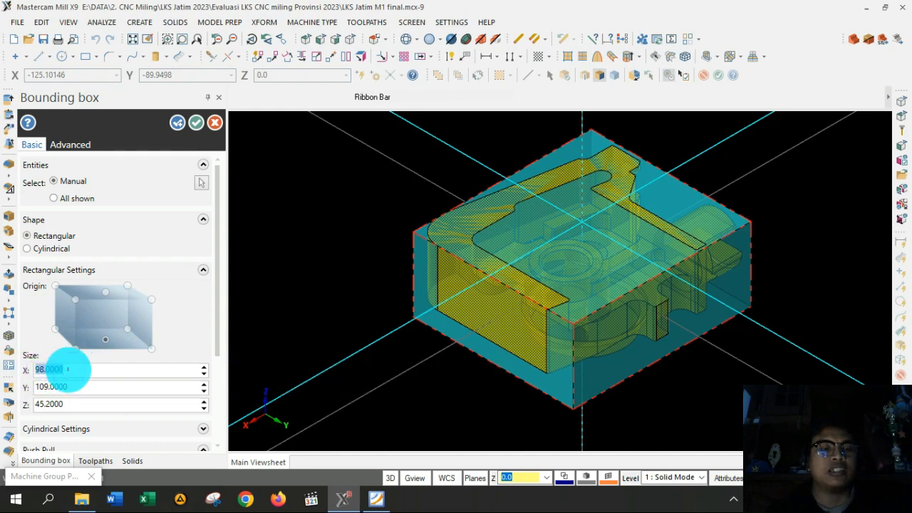
type("100")
double_click(79, 385)
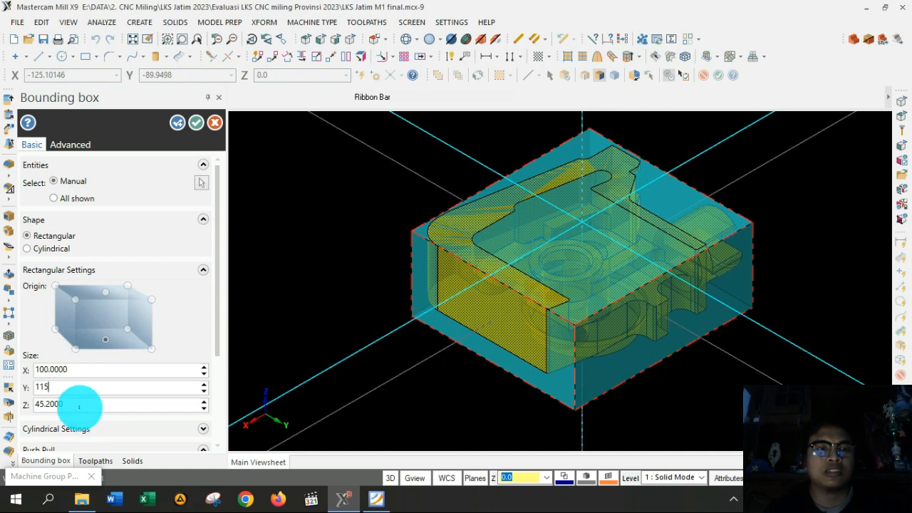
double_click(79, 404)
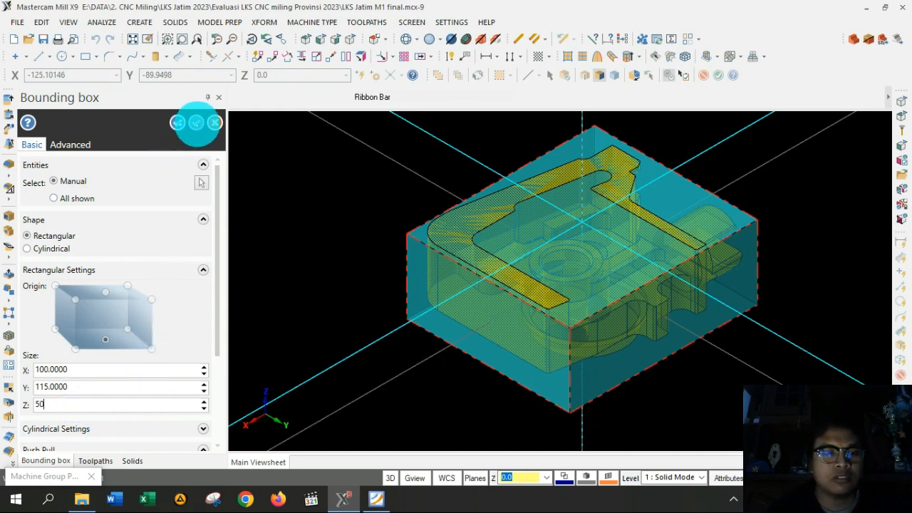
left_click(196, 123)
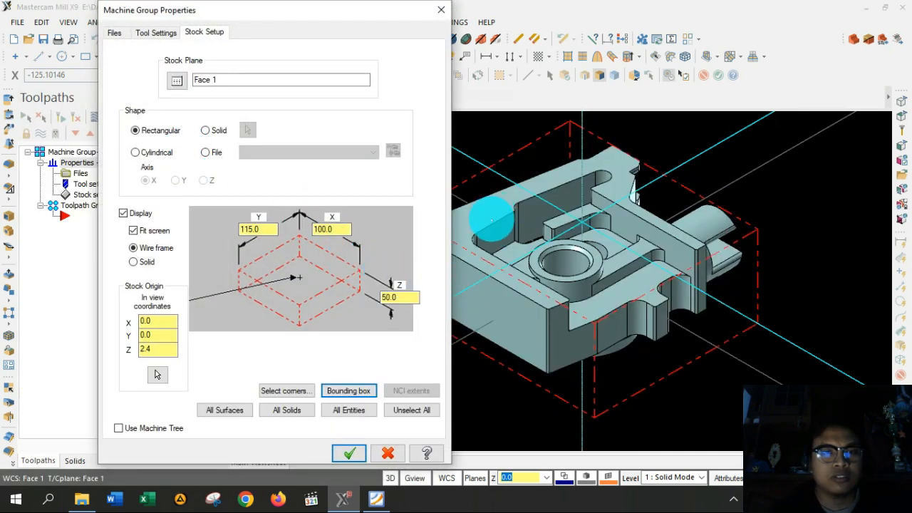
left_click(347, 453)
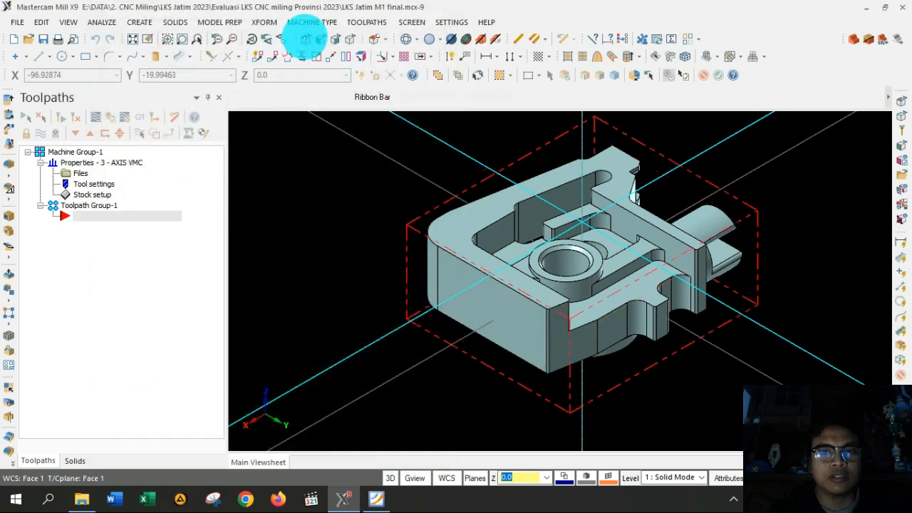
Check the stock around the part from several views, and set the stock origin's Z coordinate to 0 in the stock setup.
left_click(306, 37)
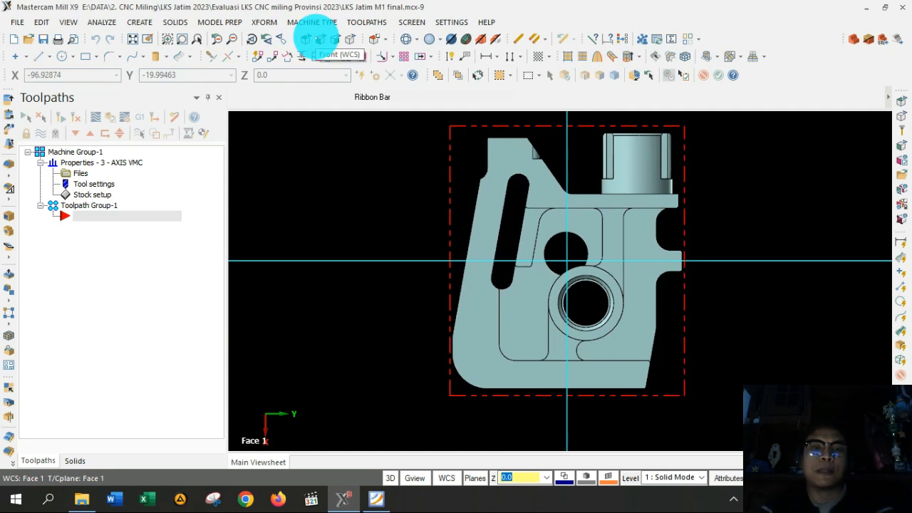
left_click(351, 39)
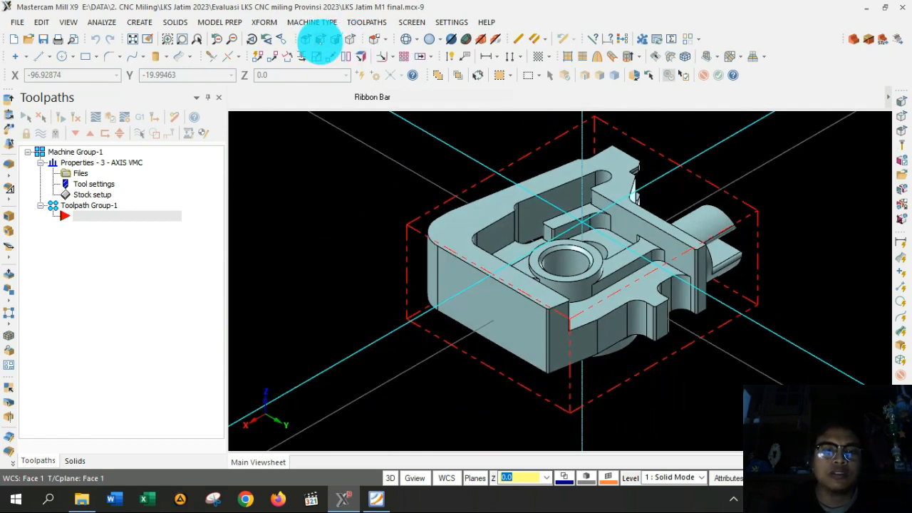
left_click(304, 39)
left_click(347, 38)
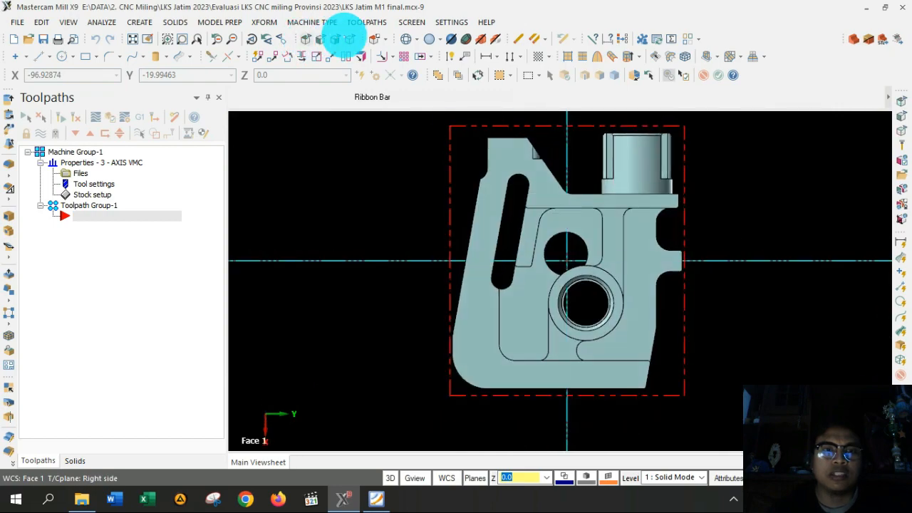
left_click(349, 39)
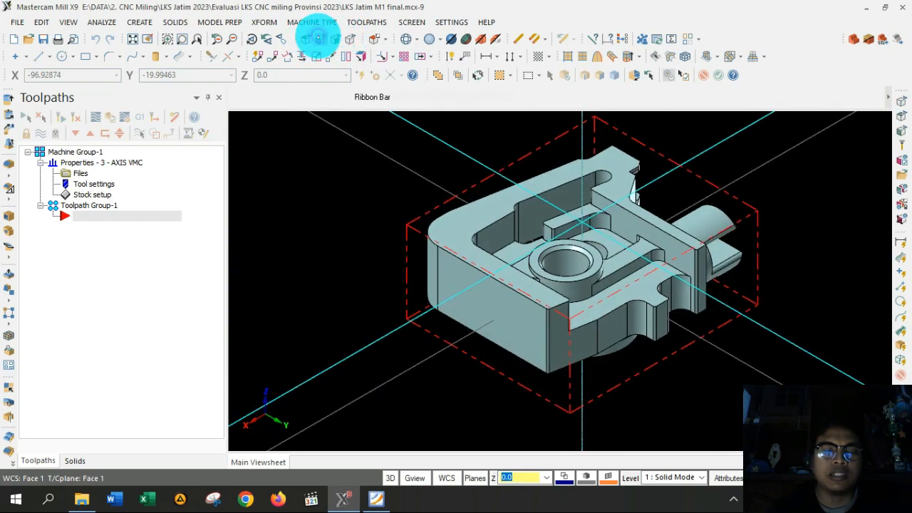
left_click(318, 38)
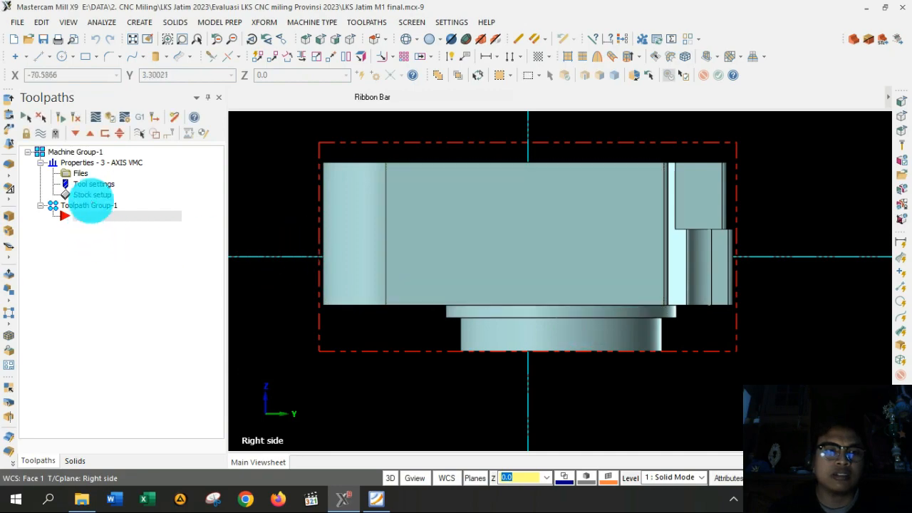
left_click(92, 193)
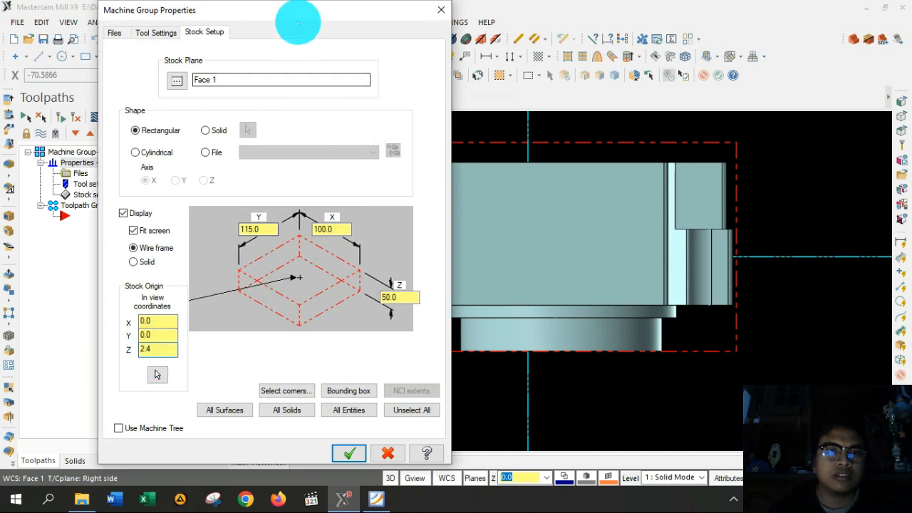
left_click_drag(297, 17, 234, 16)
double_click(92, 347)
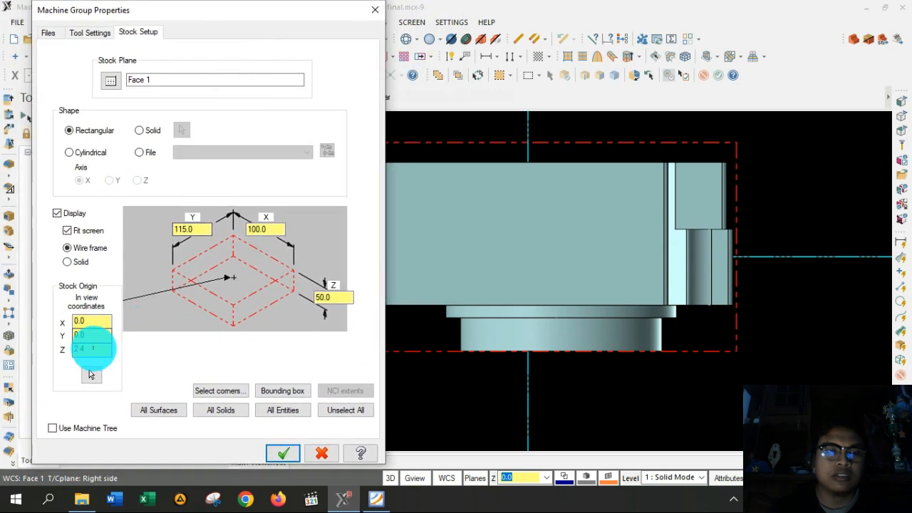
type("0")
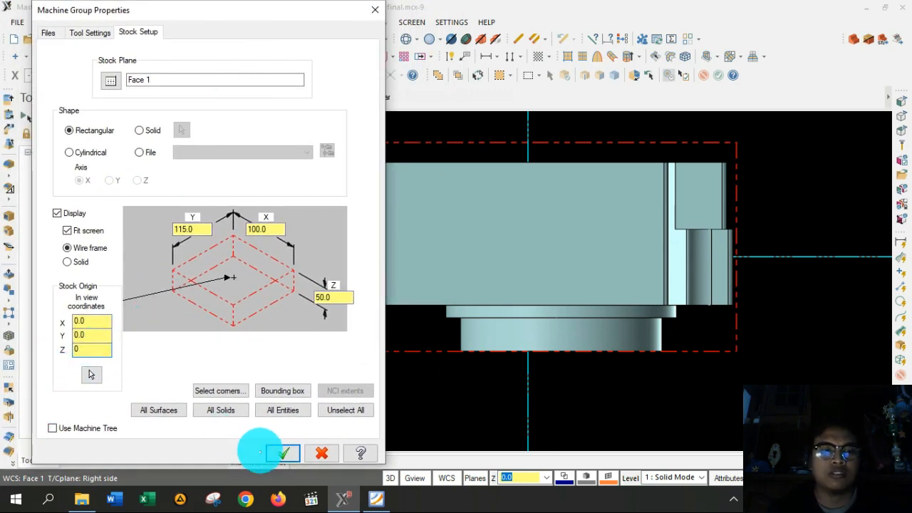
left_click(280, 453)
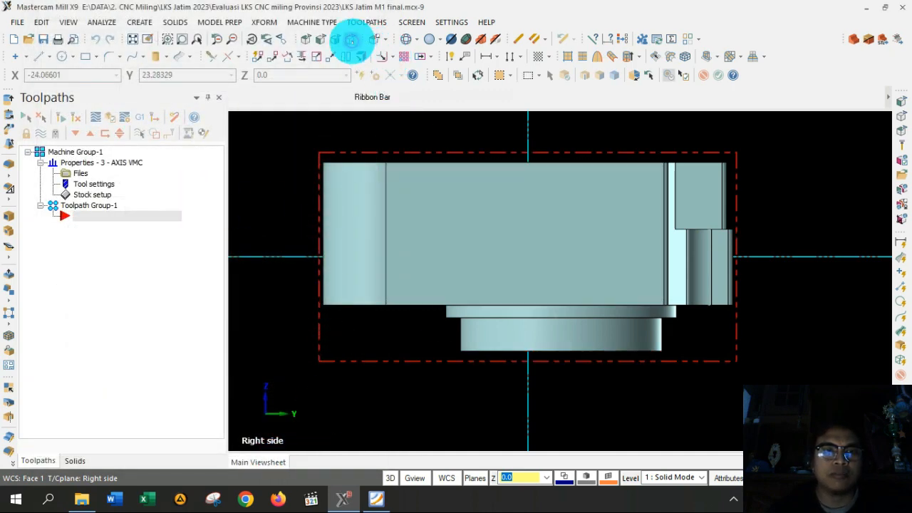
Set Face 1 as both the construction plane and the tool plane in the Plane Manager.
left_click(349, 39)
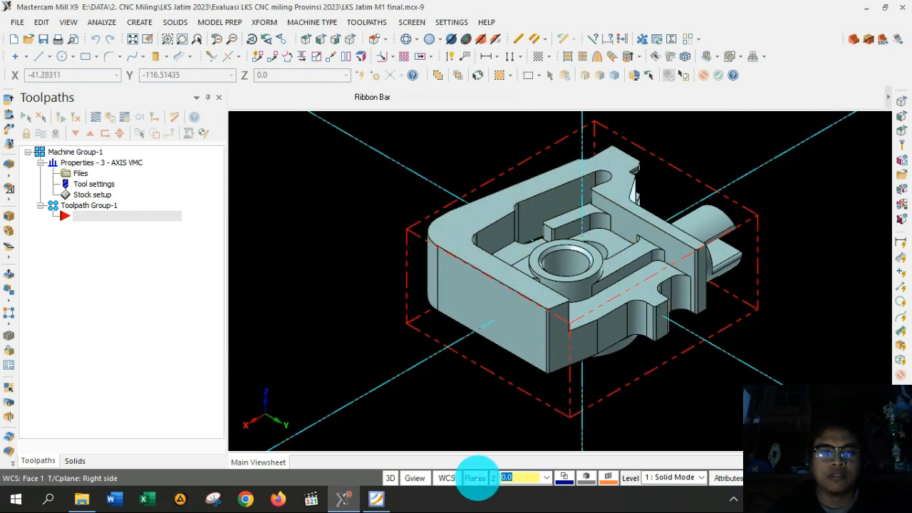
left_click(475, 478)
left_click(504, 434)
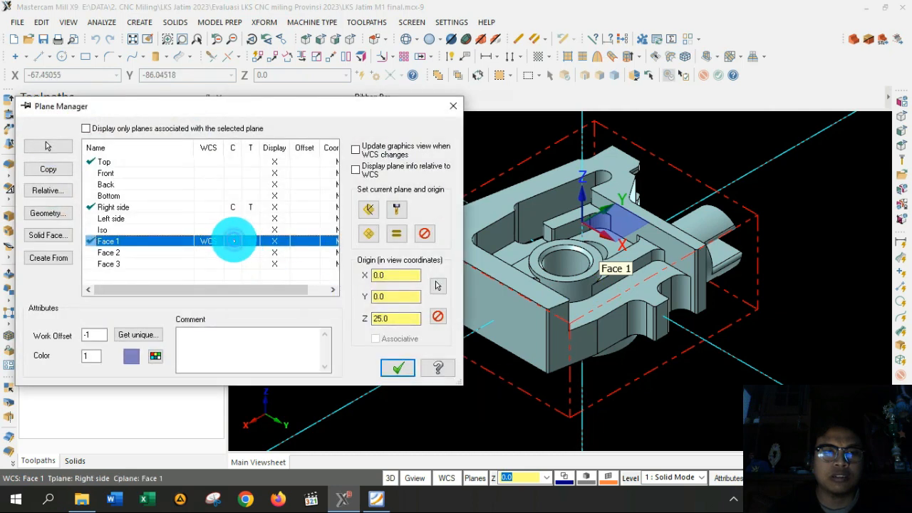
left_click(249, 241)
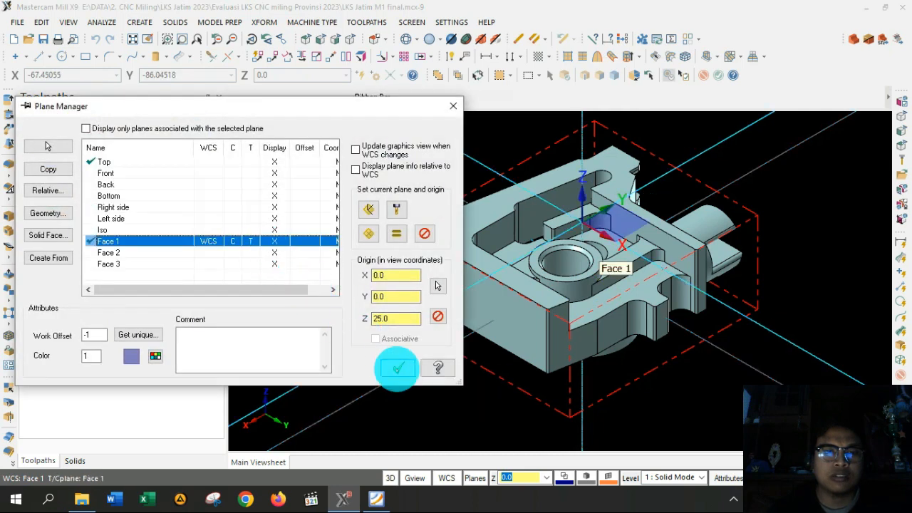
left_click(397, 367)
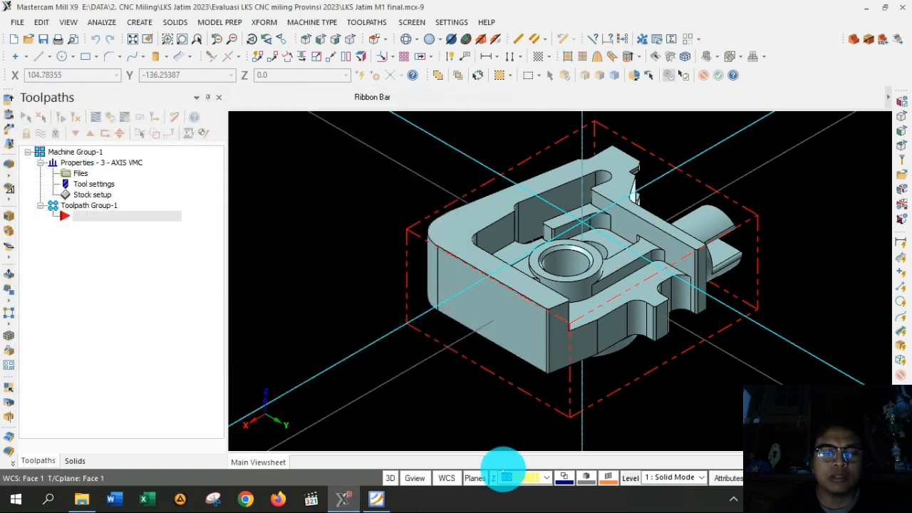
Set the construction and tool planes to always match the WCS.
left_click(474, 477)
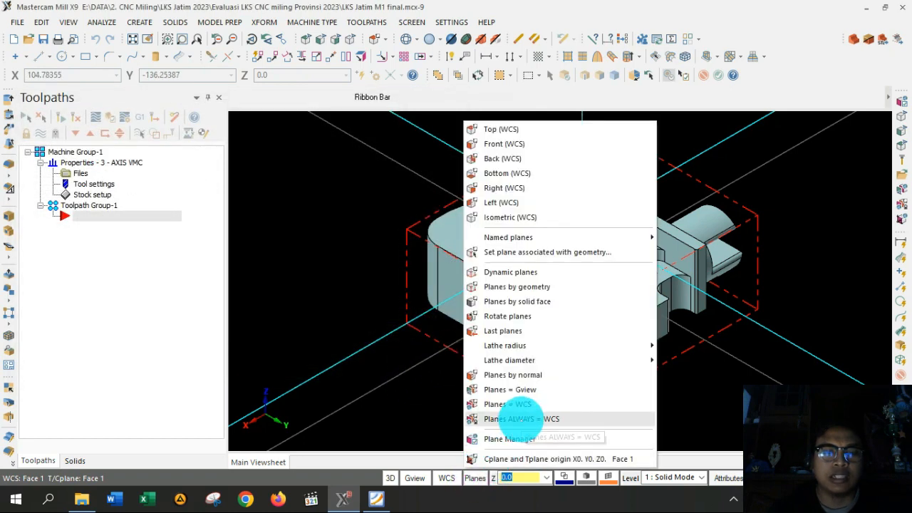
left_click(517, 419)
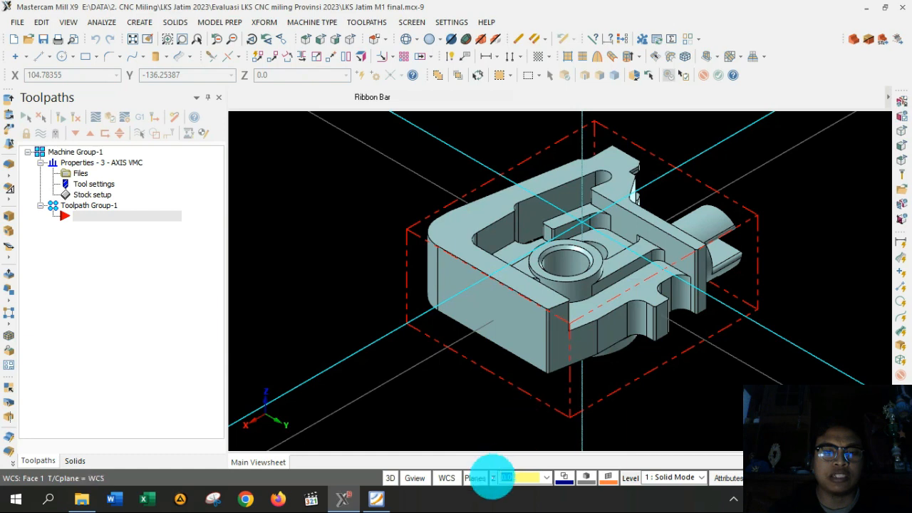
left_click(475, 478)
left_click(708, 366)
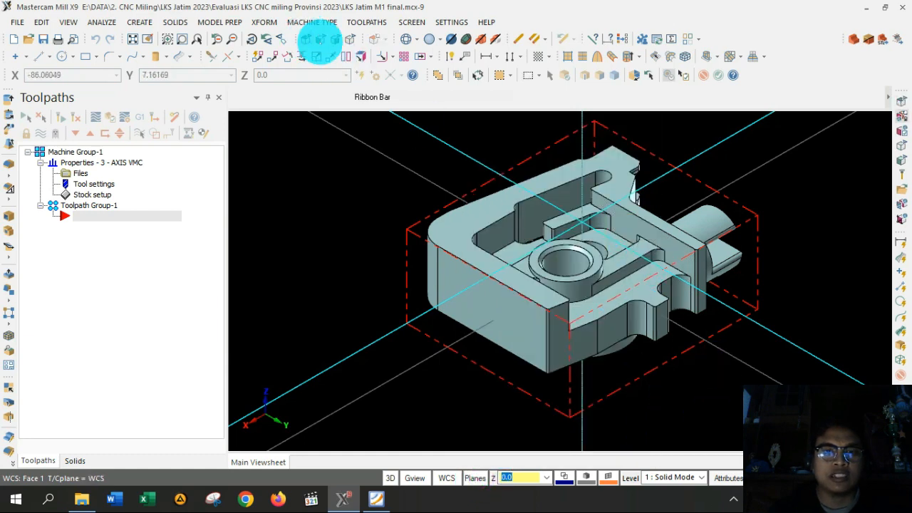
Check the Face 1 plane assignment in the Plane Manager and its origin on the stock in the top, right side and isometric views.
left_click(607, 221)
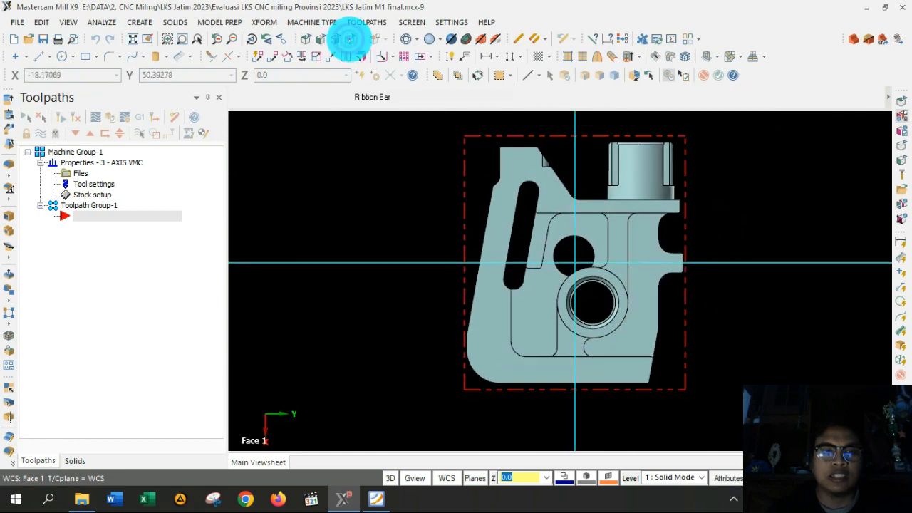
left_click(349, 39)
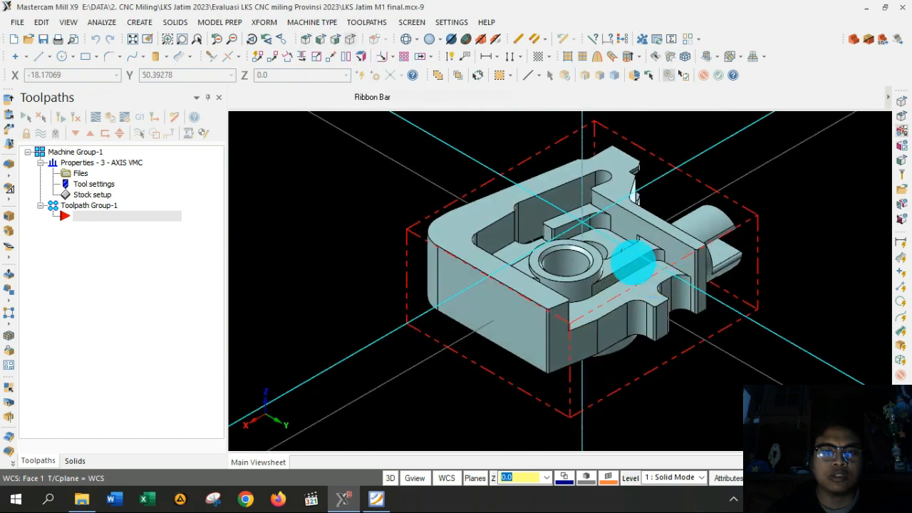
left_click(475, 478)
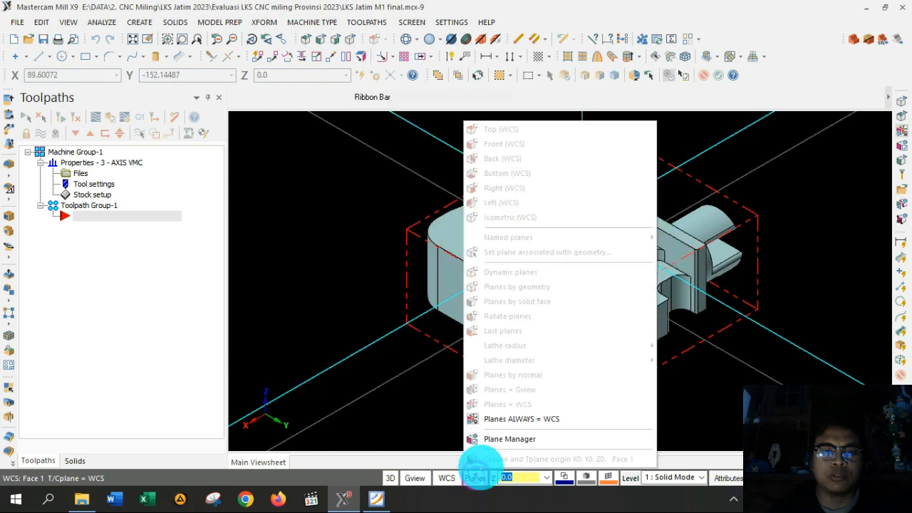
left_click(504, 435)
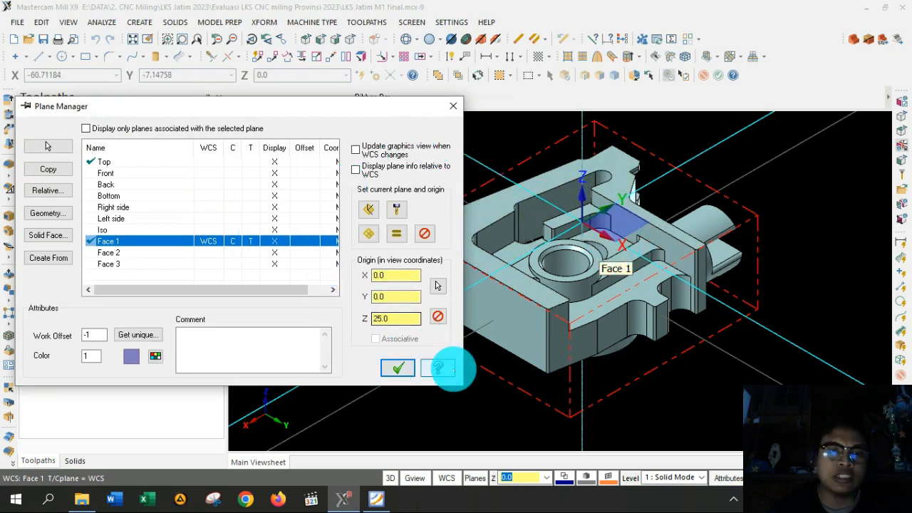
left_click(397, 367)
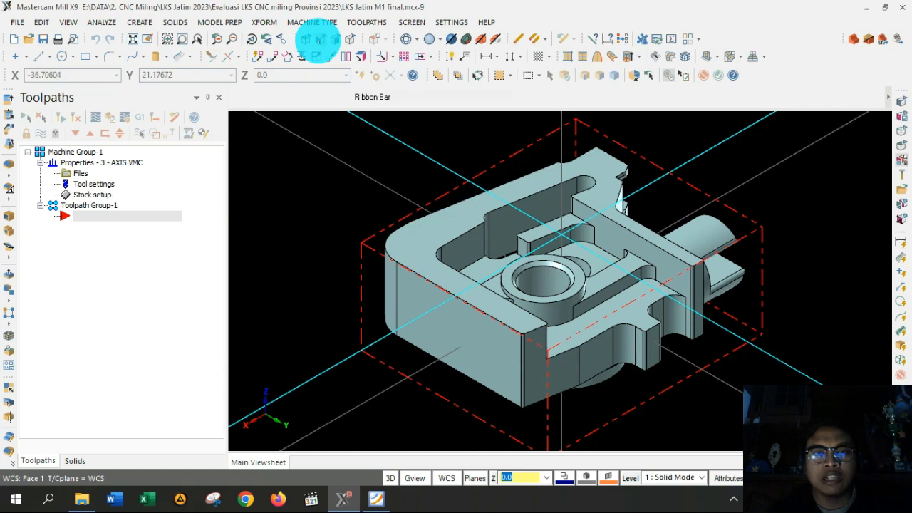
left_click(315, 38)
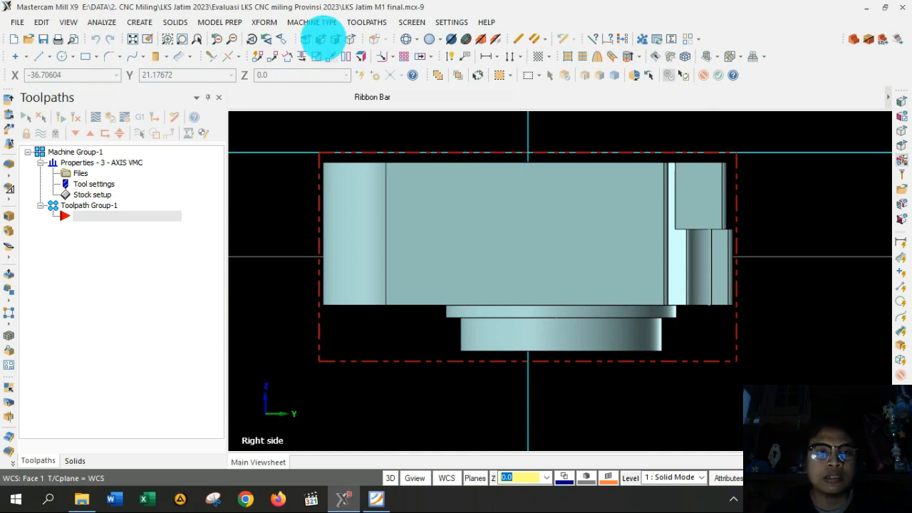
left_click(349, 38)
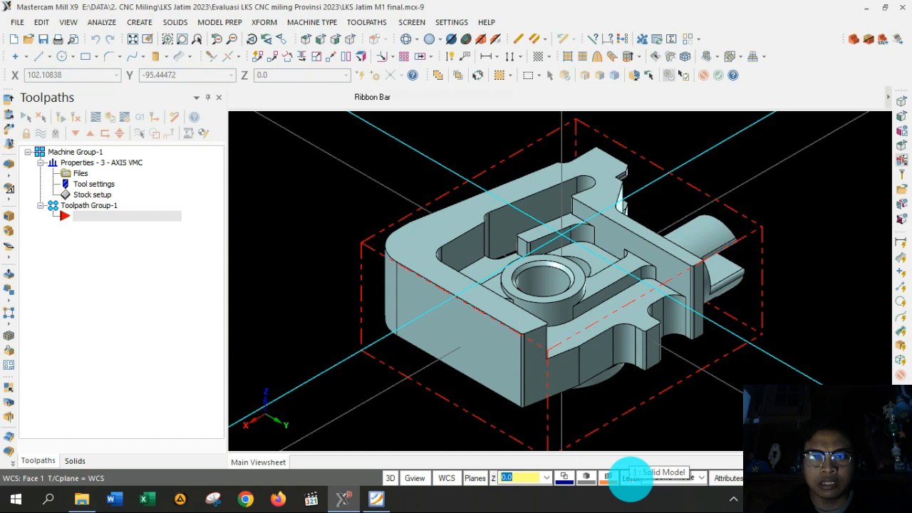
Create level 2 named "Face 1" and make it the main level.
left_click(630, 478)
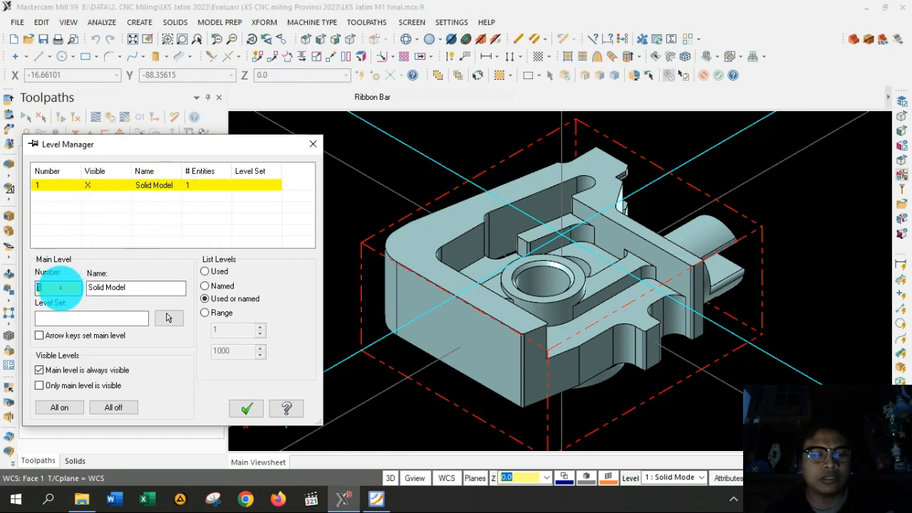
type("2")
left_click(127, 287)
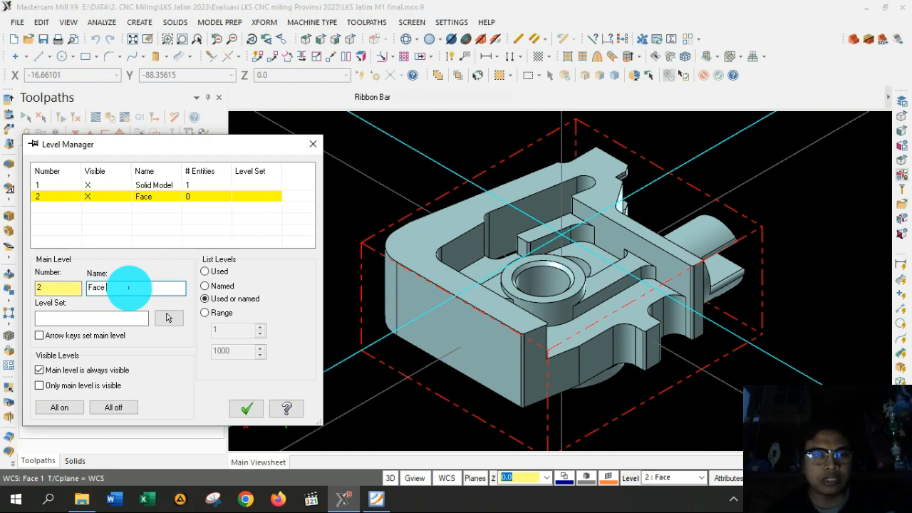
type("1")
left_click(246, 409)
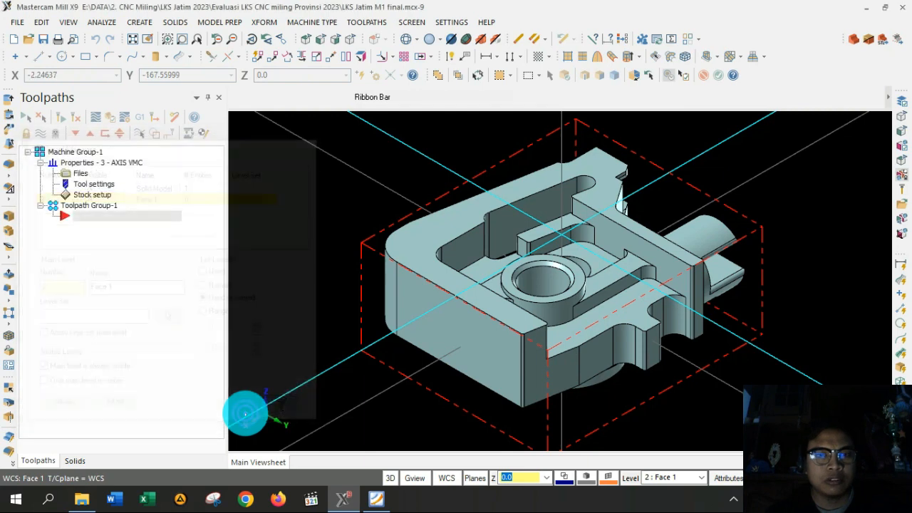
left_click(629, 477)
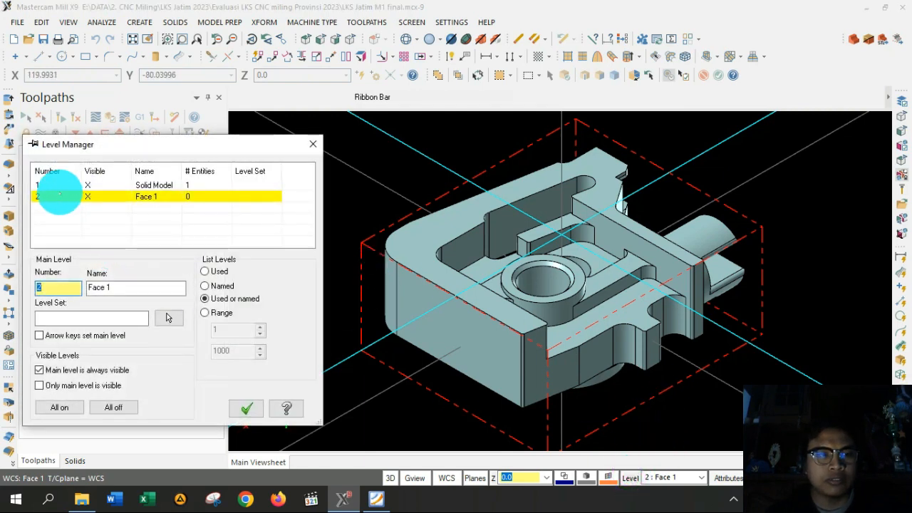
left_click(246, 408)
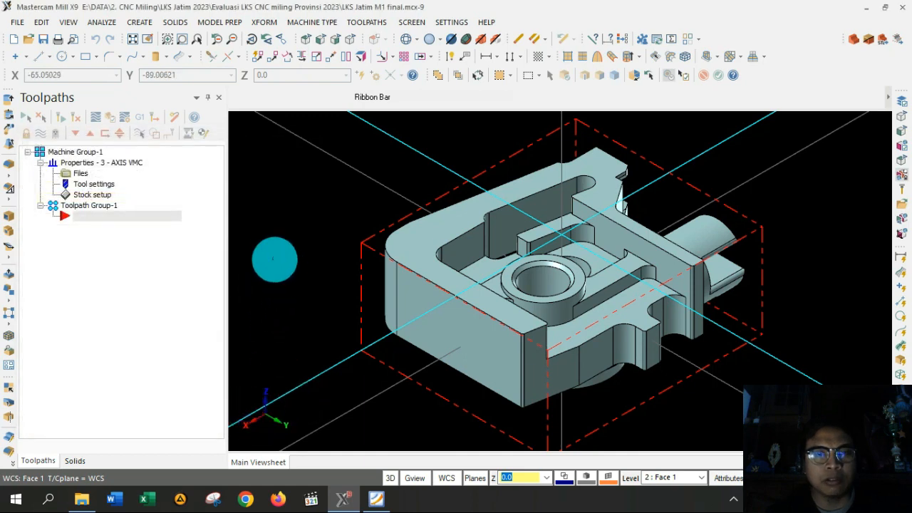
Create a silhouette boundary from the part's whole solid body on the Face 1 level.
left_click(174, 22)
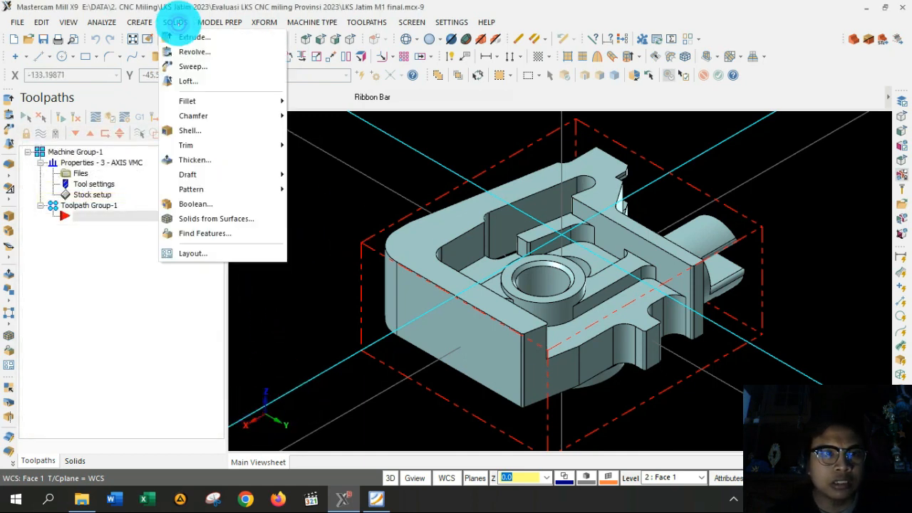
mouse_move(129, 22)
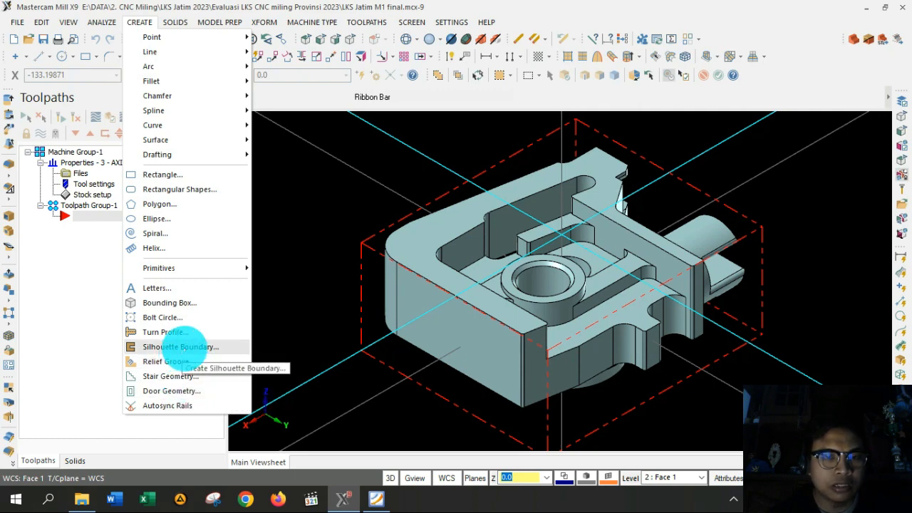
left_click(306, 338)
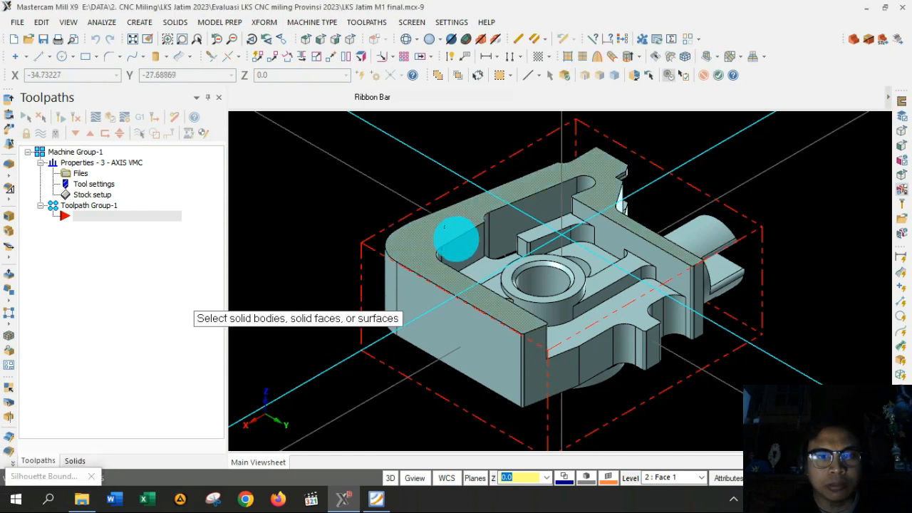
left_click(485, 265)
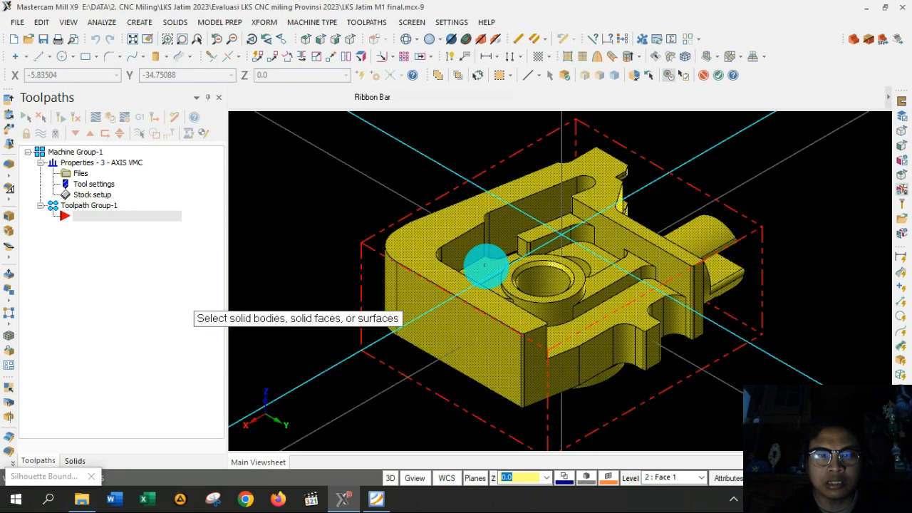
key("Return")
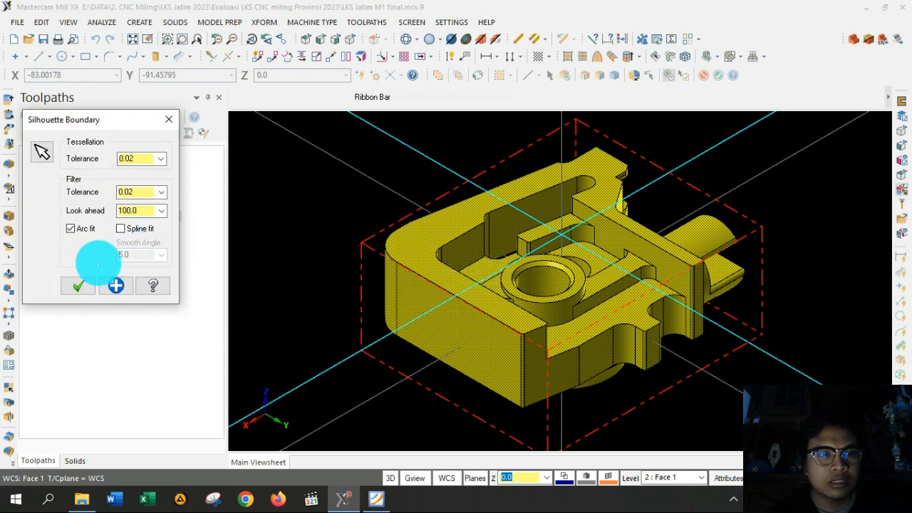
left_click(78, 285)
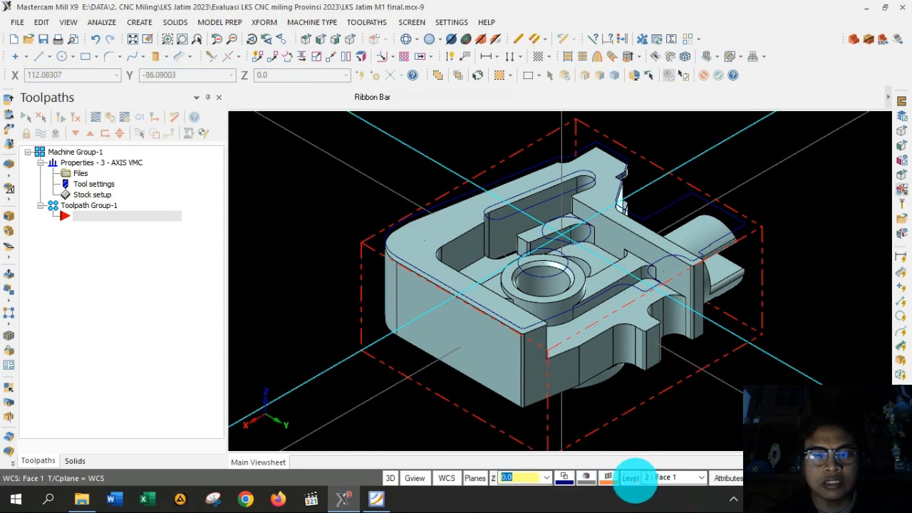
Hide level 1, Solid Model, leaving the Face 1 level visible.
left_click(631, 478)
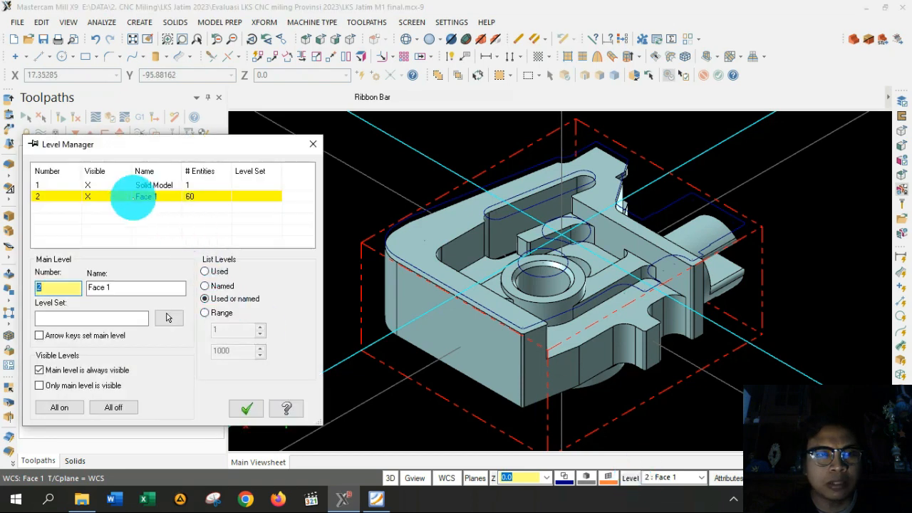
left_click(87, 186)
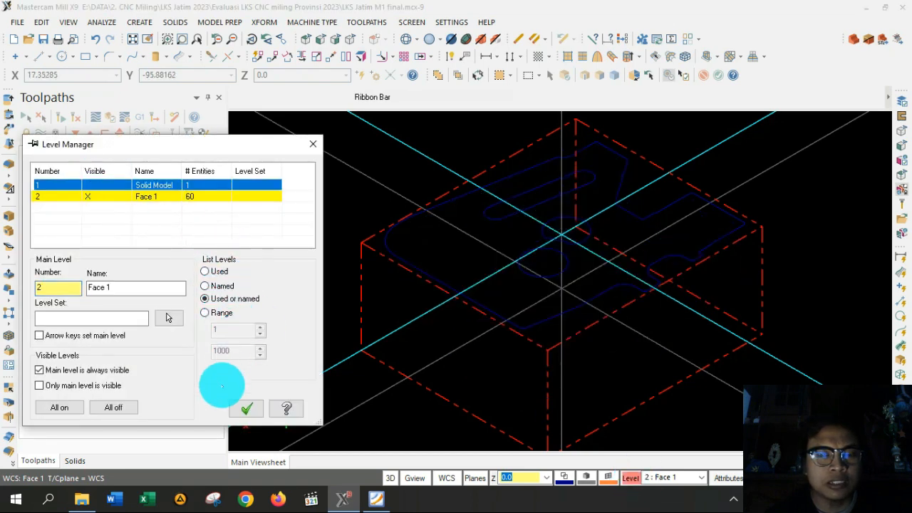
left_click(240, 409)
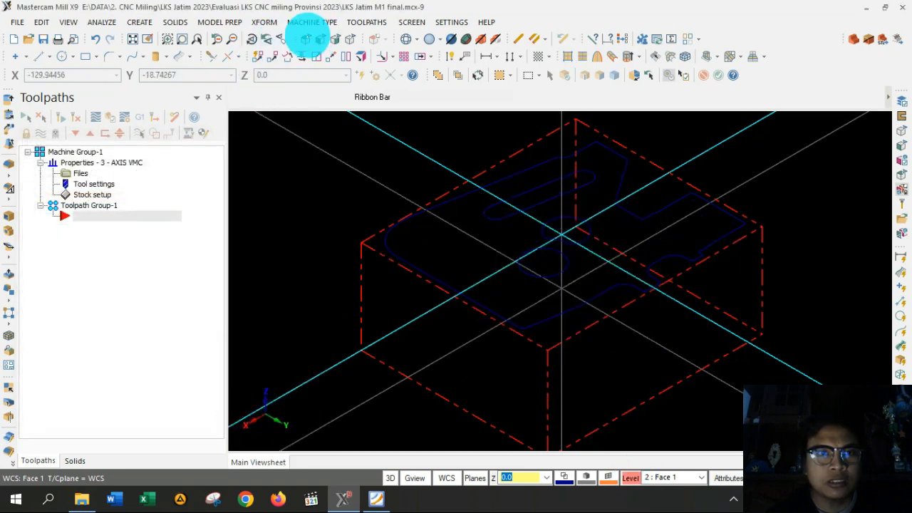
Create a 100 by 115 rectangle centred on the origin in the top view, matching the stock outline.
left_click(304, 37)
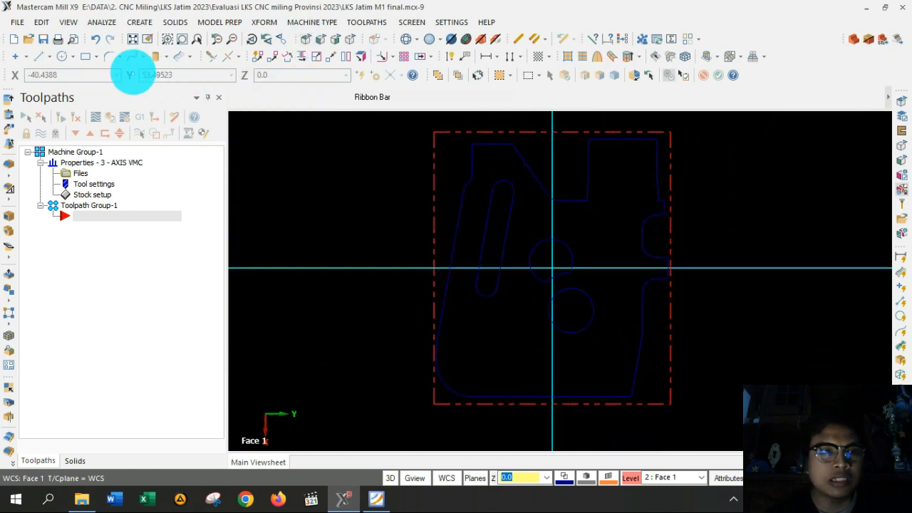
left_click(95, 55)
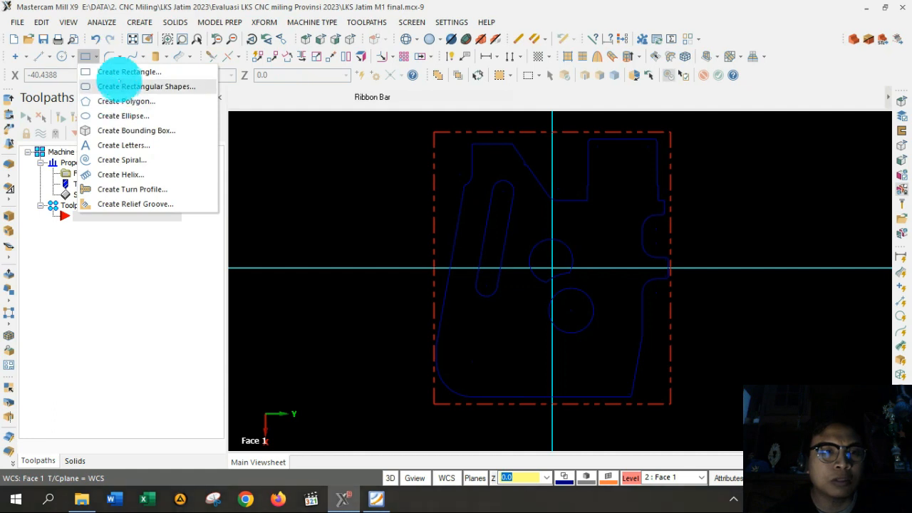
left_click(118, 69)
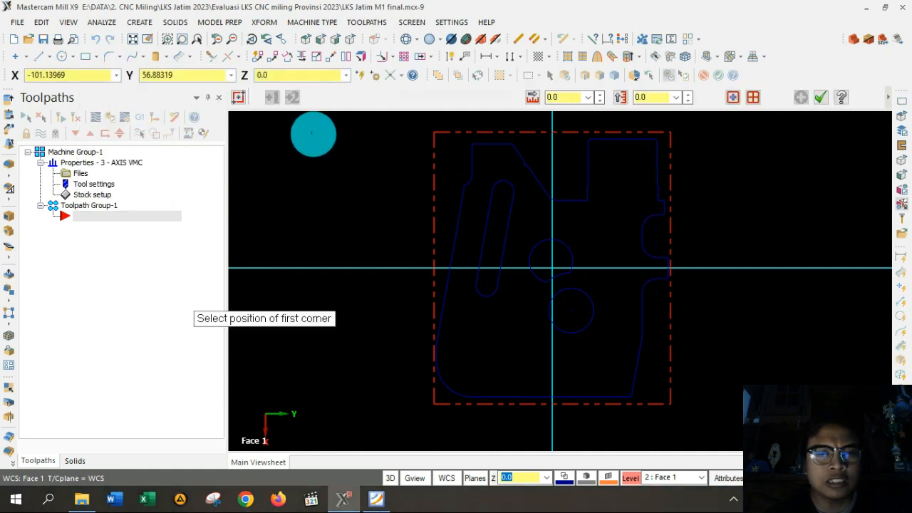
left_click(239, 98)
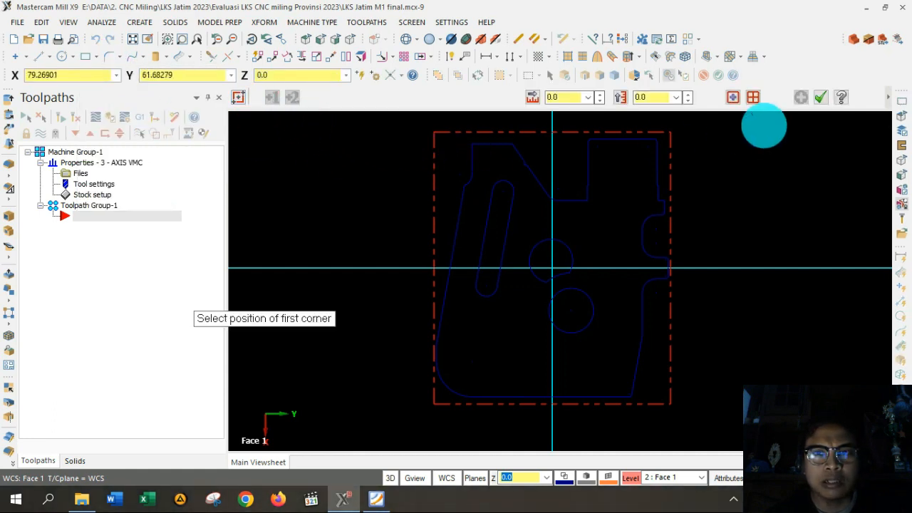
left_click(551, 268)
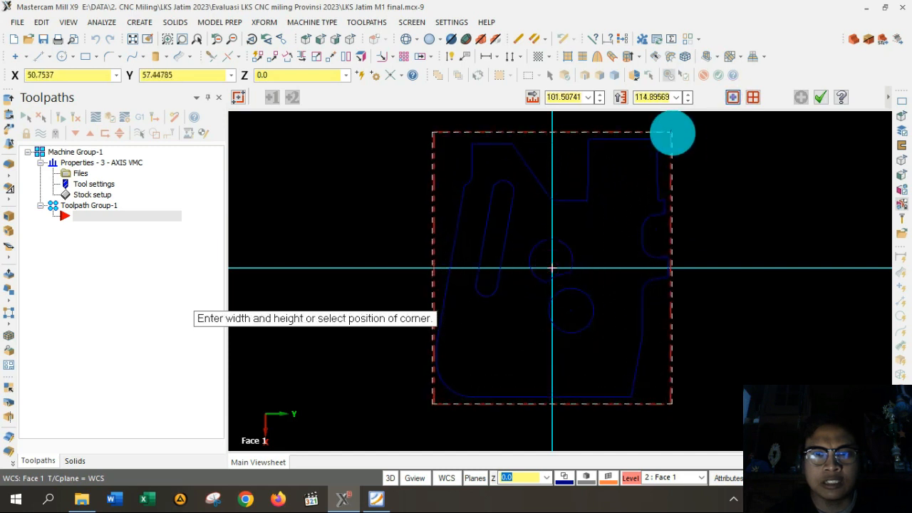
left_click(672, 134)
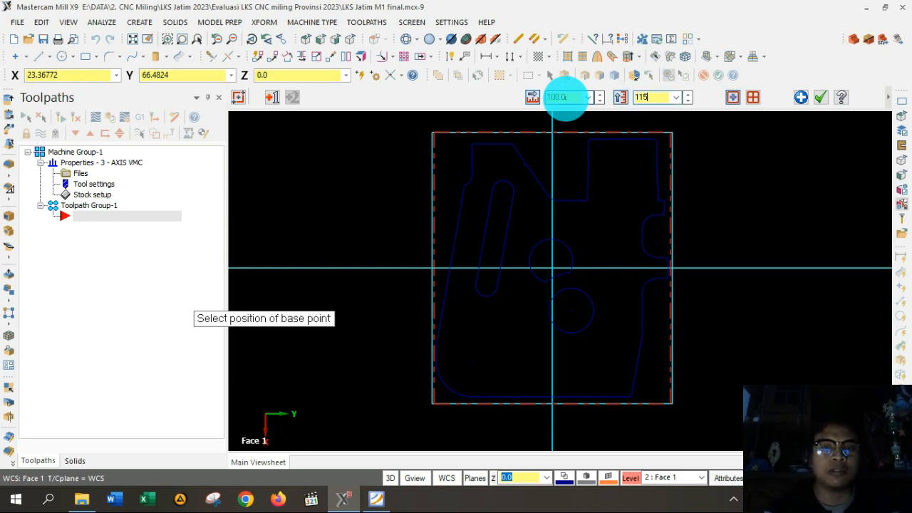
key("Return")
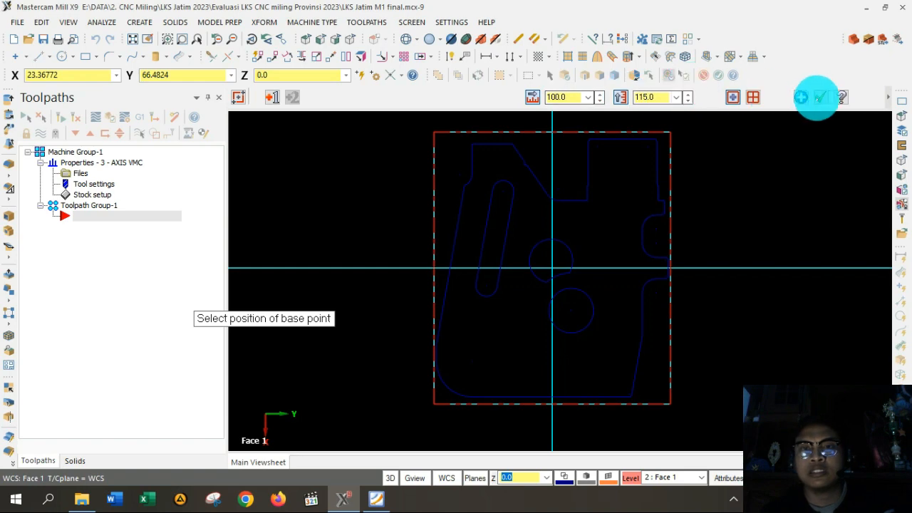
left_click(819, 97)
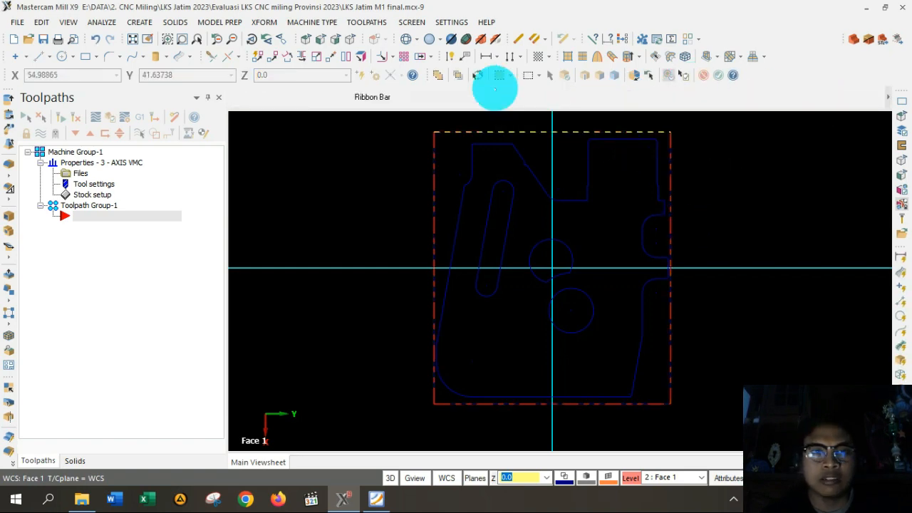
Select all the boundary geometry in the isometric view and set the wireframe color to bright green, color 10.
left_click(349, 37)
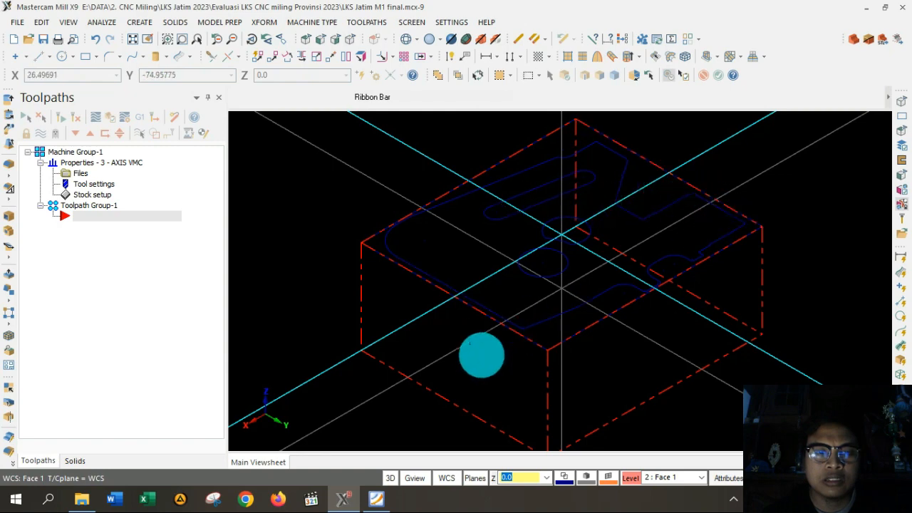
scroll(800, 303, "down", 1)
scroll(829, 274, "up", 1)
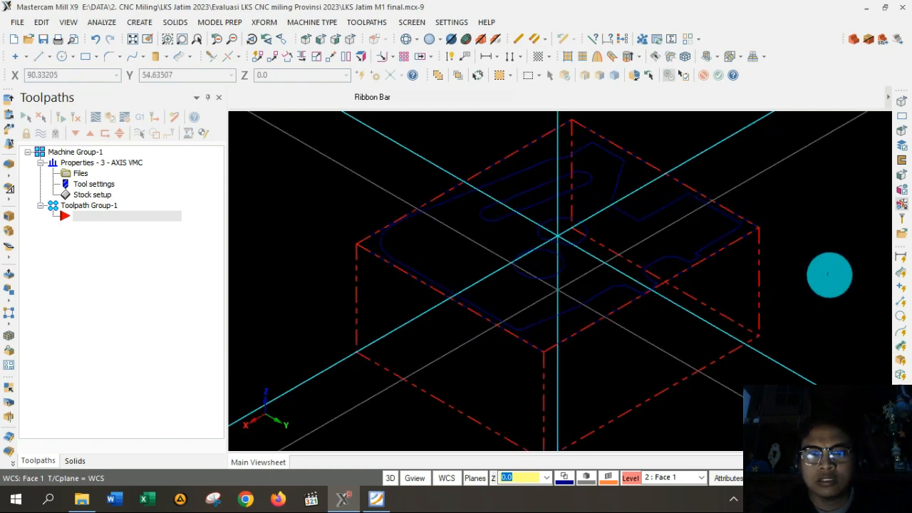
scroll(851, 229, "down", 1)
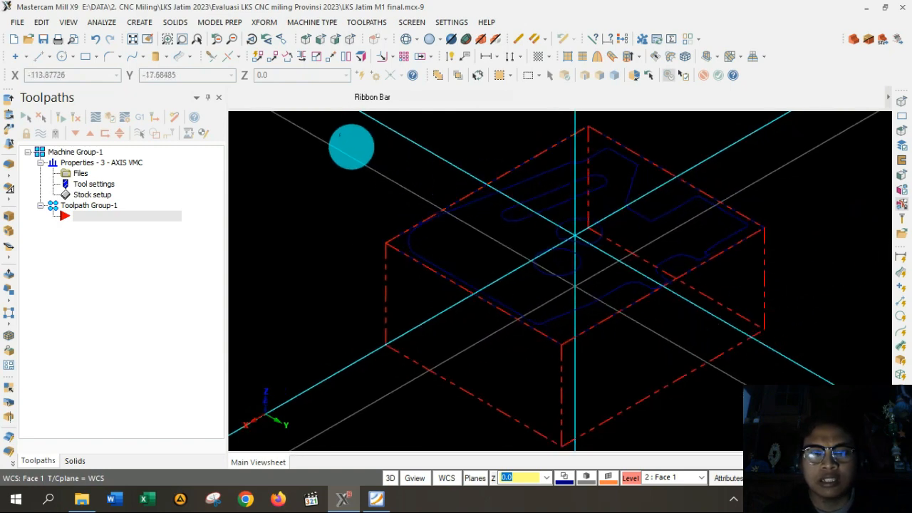
left_click_drag(341, 121, 804, 366)
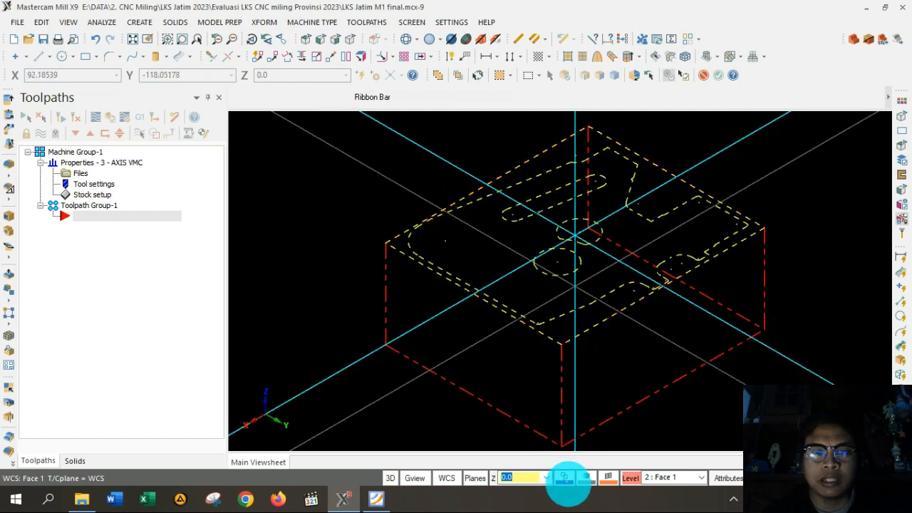
left_click(563, 477)
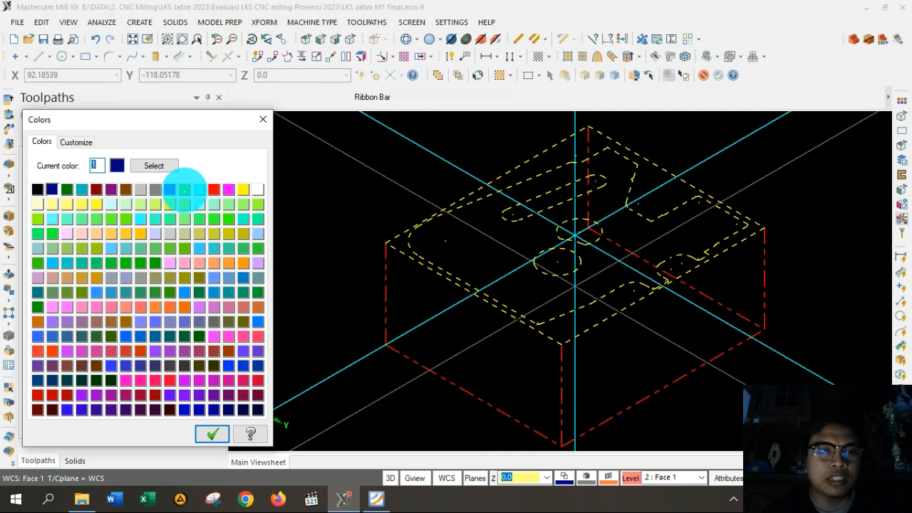
left_click(184, 189)
left_click(211, 434)
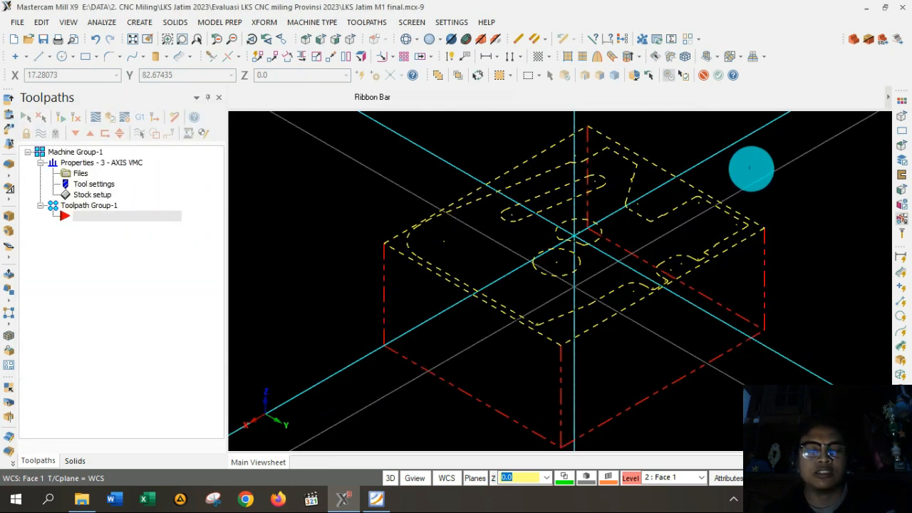
key("Escape")
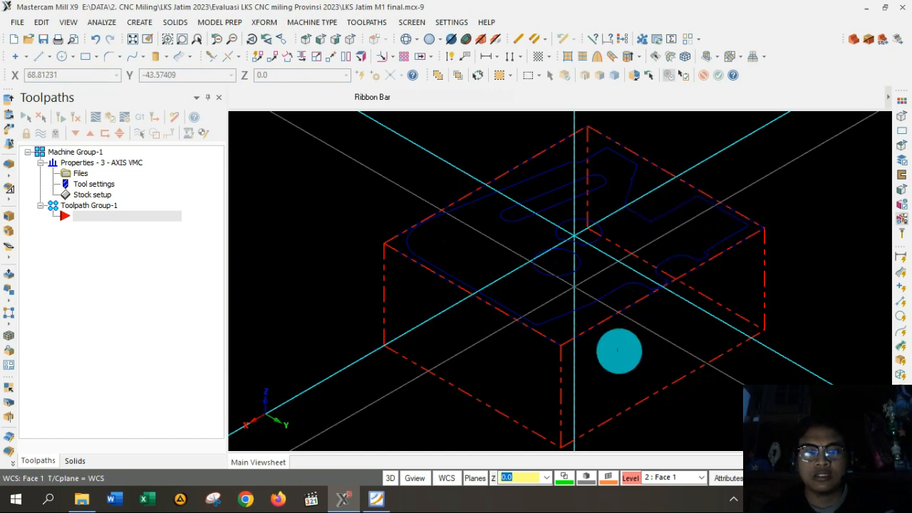
Try to apply the bright green color to the reselected silhouette and rectangle geometry.
middle_click_drag(579, 180, 746, 150)
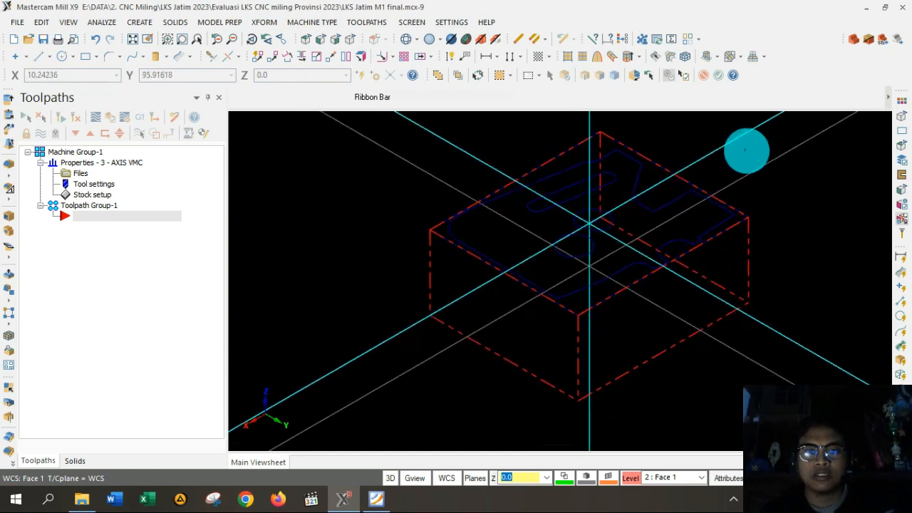
left_click_drag(405, 130, 788, 347)
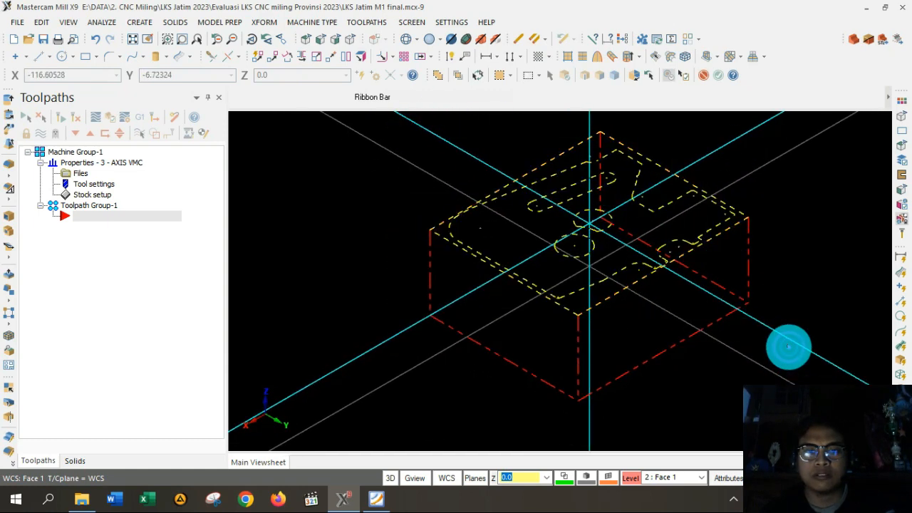
left_click(564, 478)
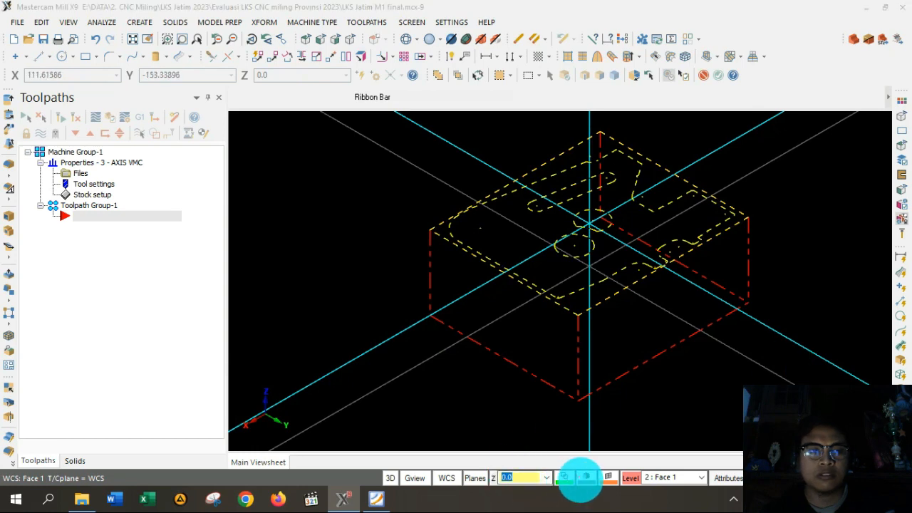
double_click(184, 189)
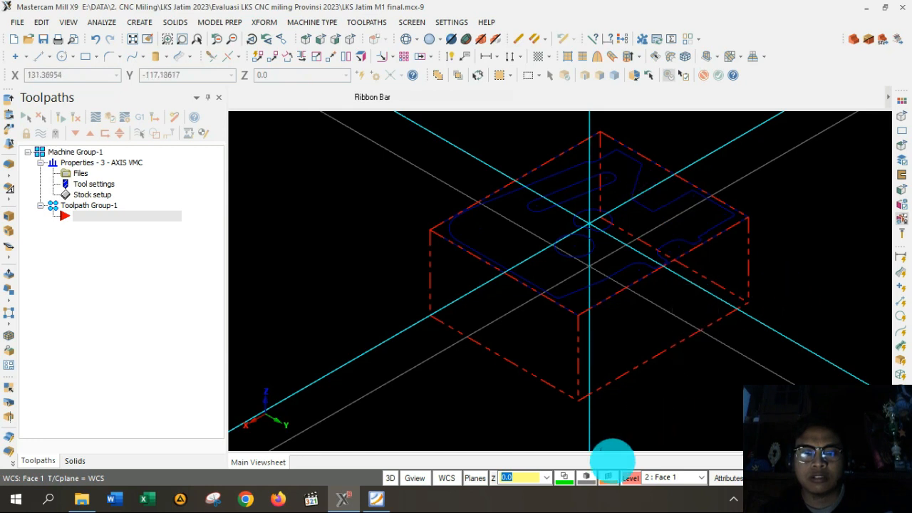
Clear the group and result colors from the Face 1 geometry.
middle_click_drag(701, 357, 700, 384)
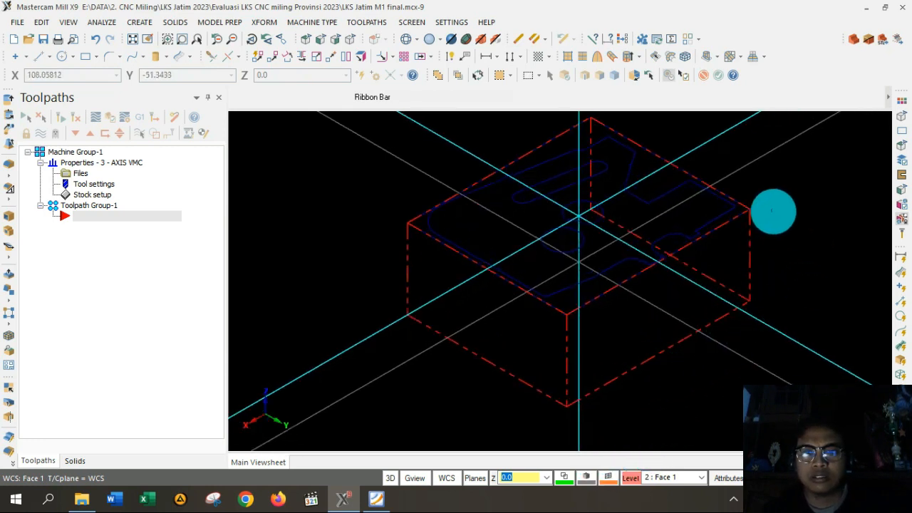
middle_click_drag(612, 205, 696, 220)
middle_click_drag(759, 185, 830, 163)
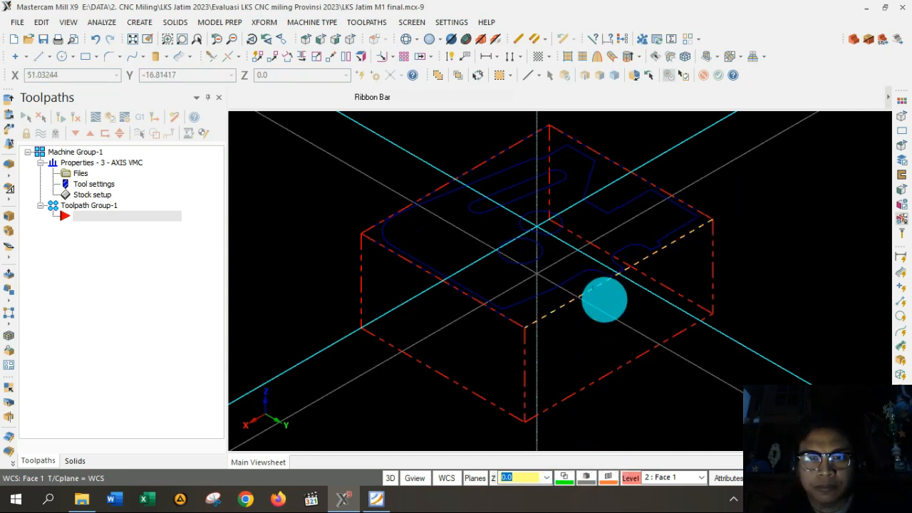
right_click(592, 282)
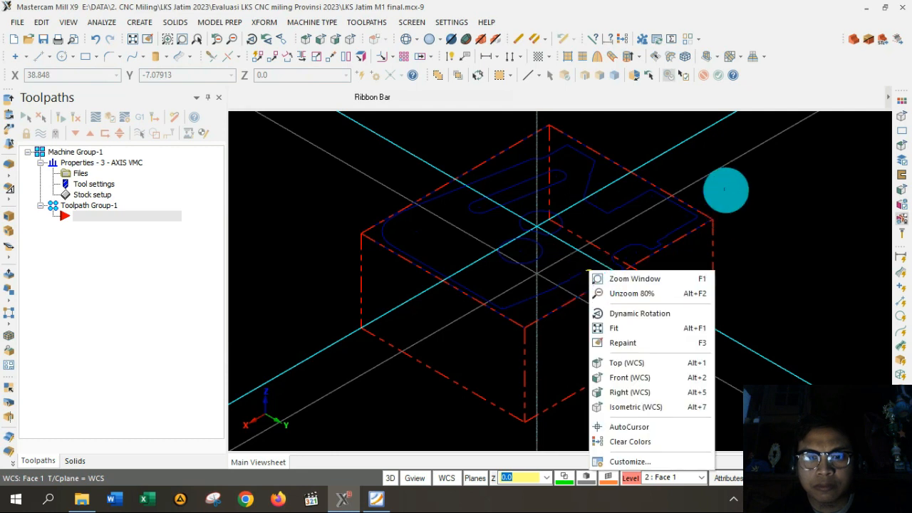
left_click(641, 439)
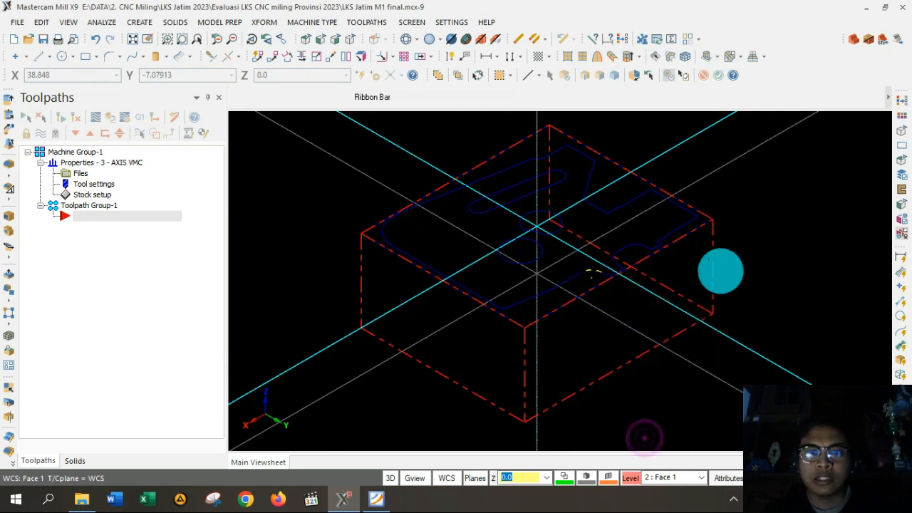
Try again to recolor all the Face 1 wireframe with color 10, sampling the color from existing geometry.
left_click_drag(364, 132, 798, 364)
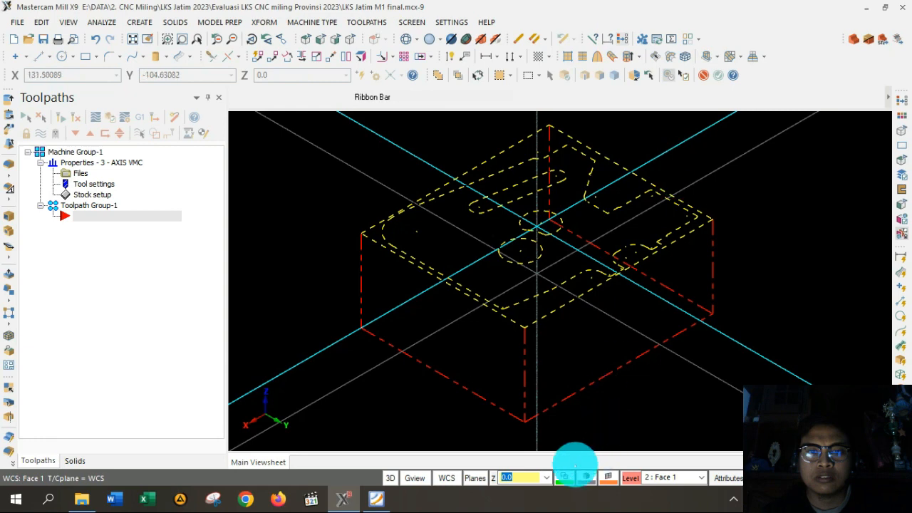
left_click(566, 476)
left_click(566, 476)
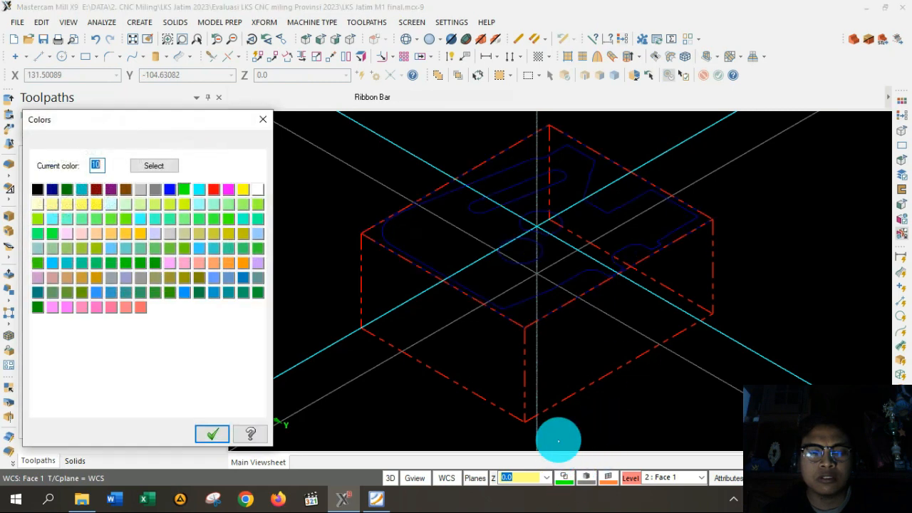
left_click(154, 165)
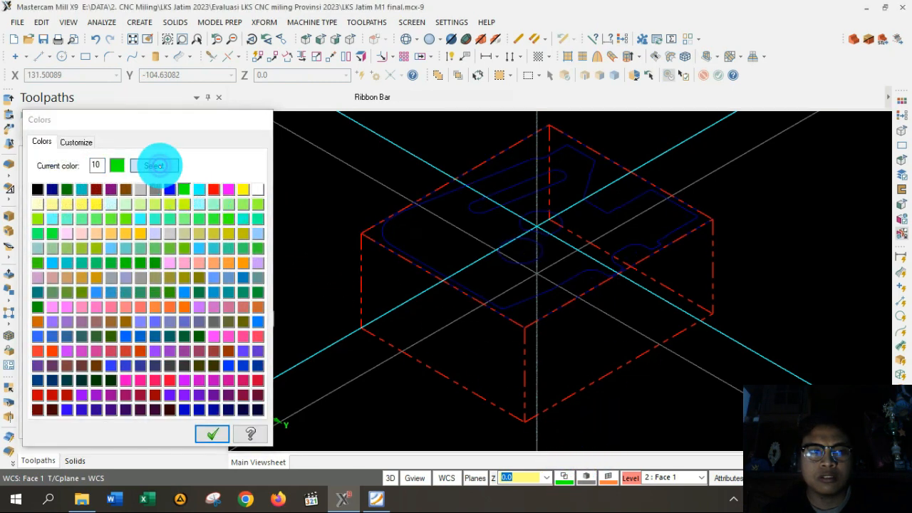
left_click(539, 253)
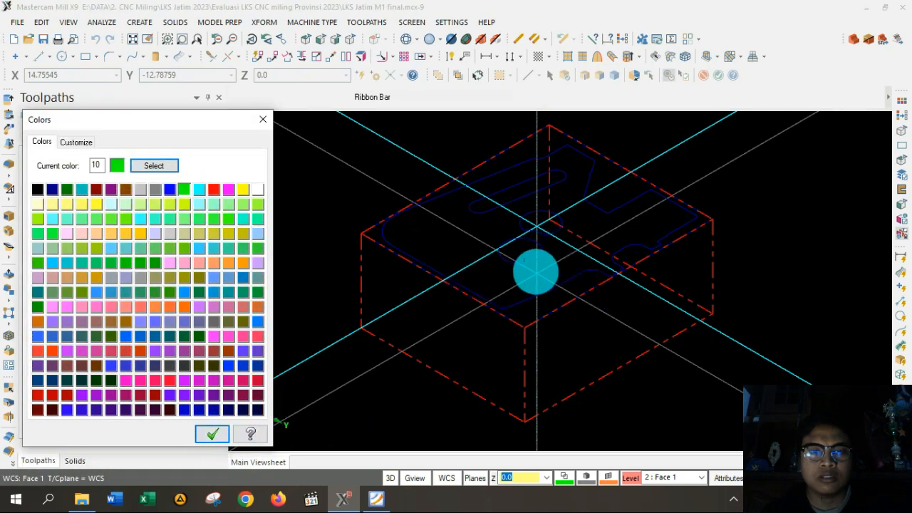
left_click(375, 117)
left_click(207, 435)
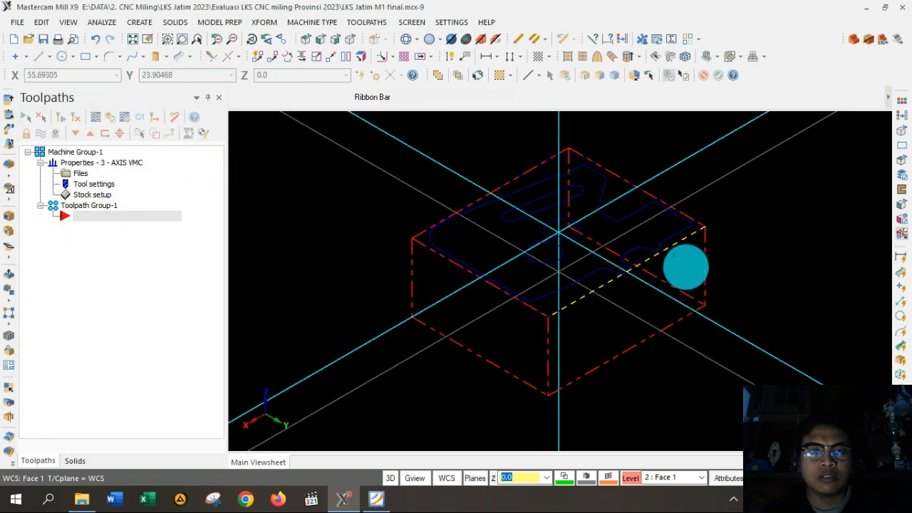
Delete all the silhouette and rectangle geometry on the Face 1 level.
scroll(741, 152, "up", 2)
scroll(741, 152, "down", 1)
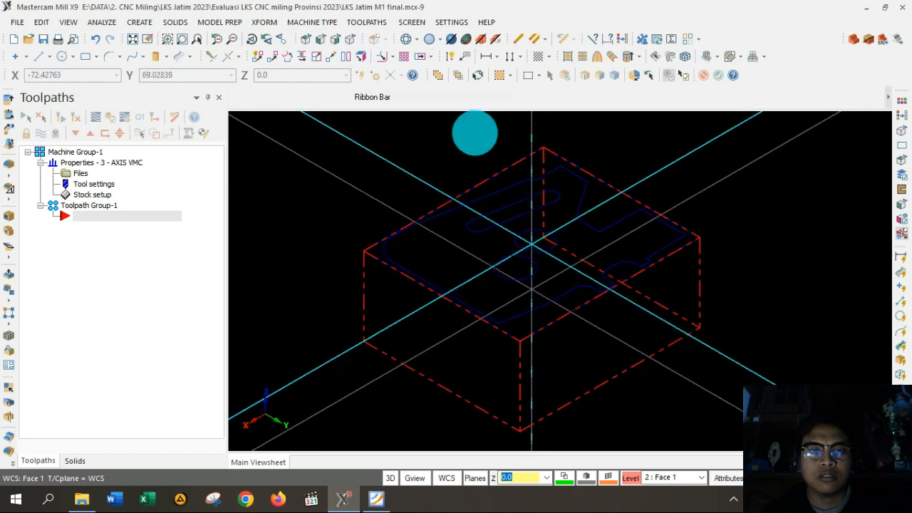
left_click_drag(352, 149, 791, 381)
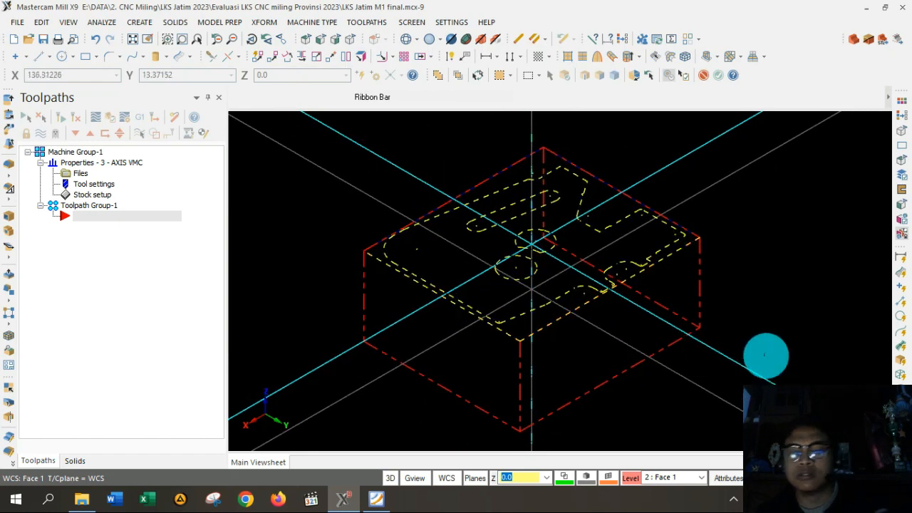
key("Delete")
left_click_drag(330, 132, 811, 364)
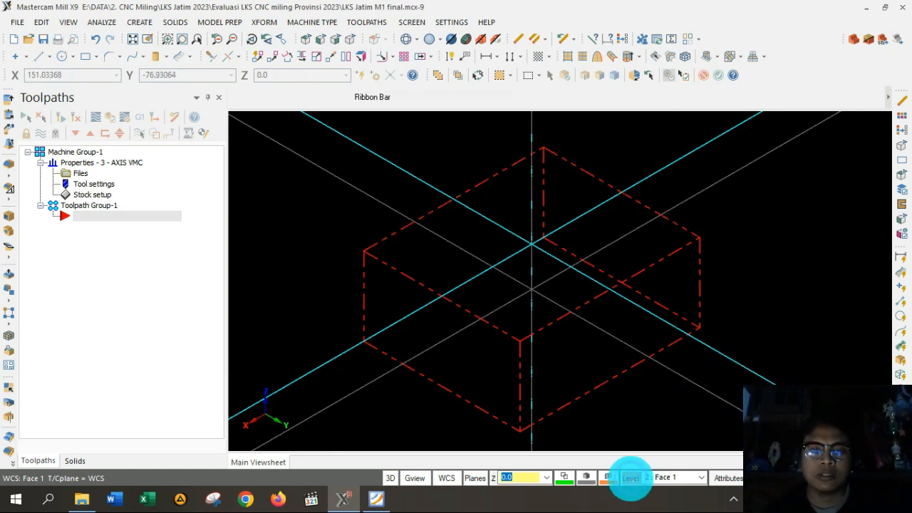
Make level 1, Solid Model, visible again while keeping Face 1 as the main level.
left_click(631, 478)
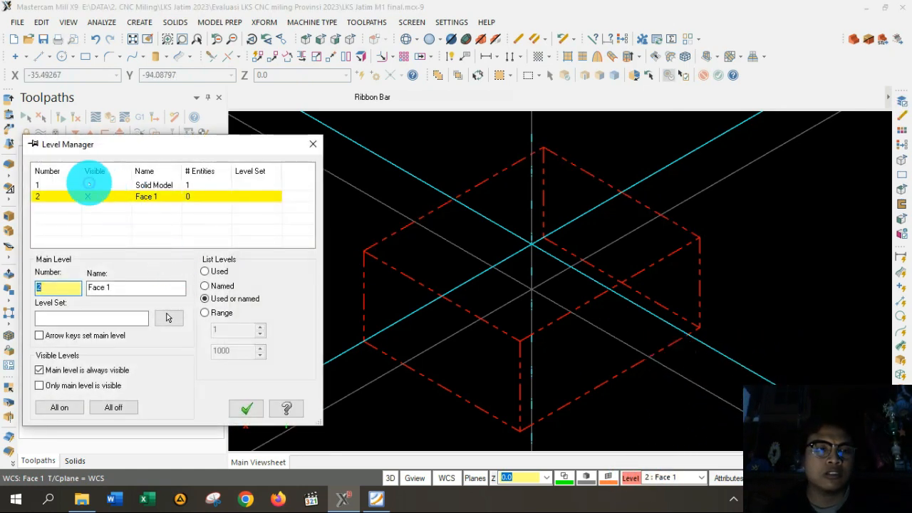
left_click(88, 183)
left_click(246, 410)
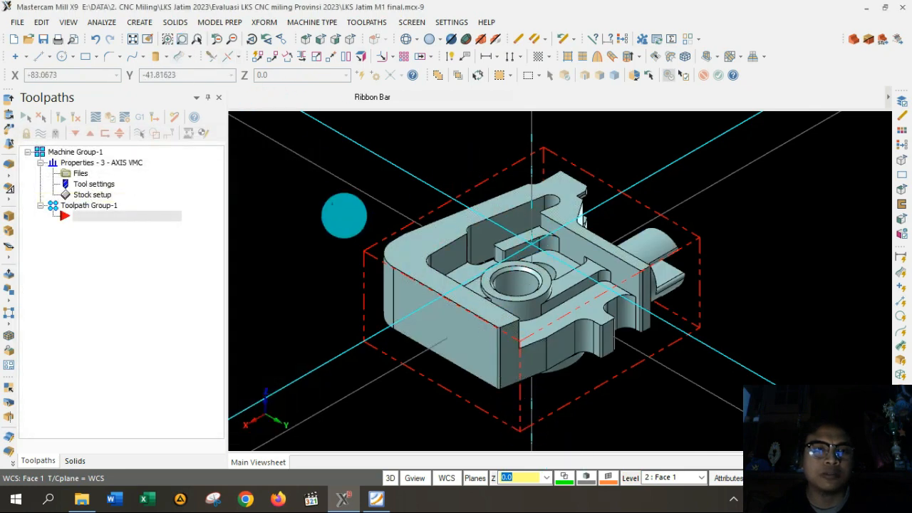
Create a silhouette boundary of the whole solid body on the Face 1 level with 0.02 tessellation and filter tolerances.
left_click(140, 22)
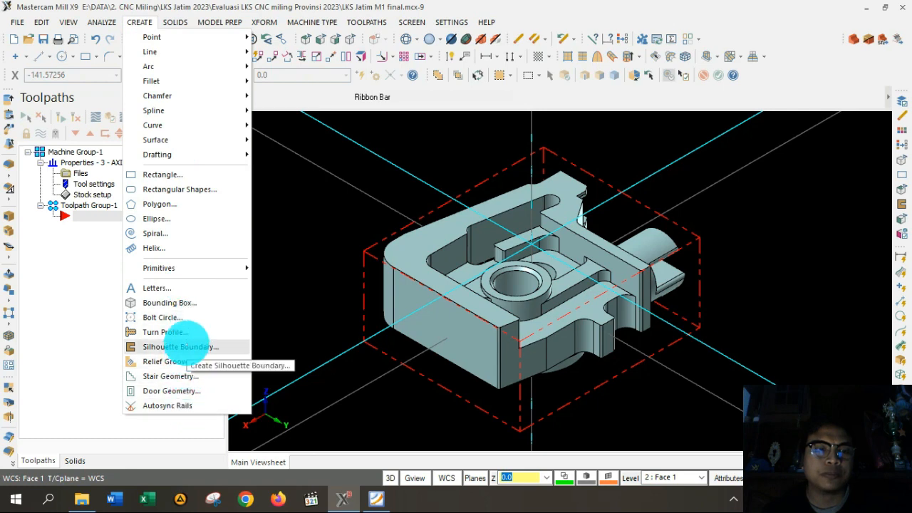
left_click(187, 347)
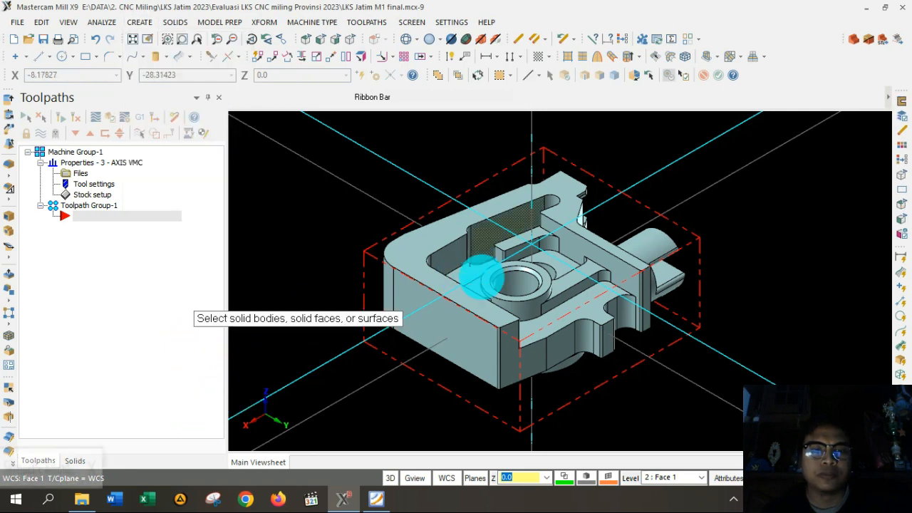
left_click(484, 274)
key("Return")
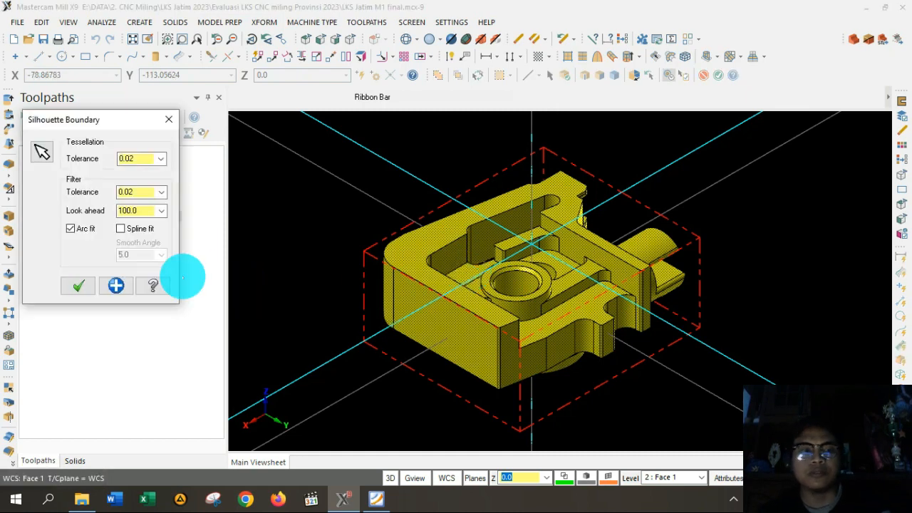
left_click(85, 289)
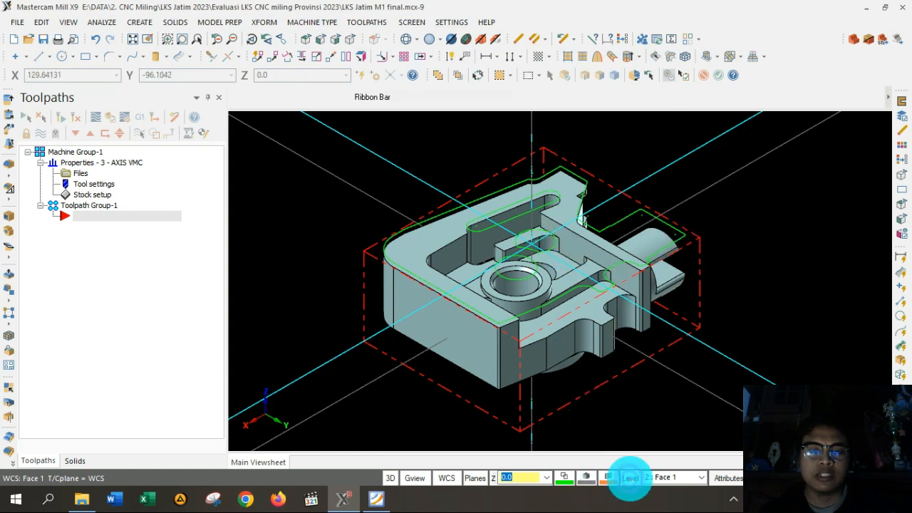
Hide level 1, Solid Model, so only the Face 1 wireframe is displayed.
left_click(630, 477)
left_click(89, 185)
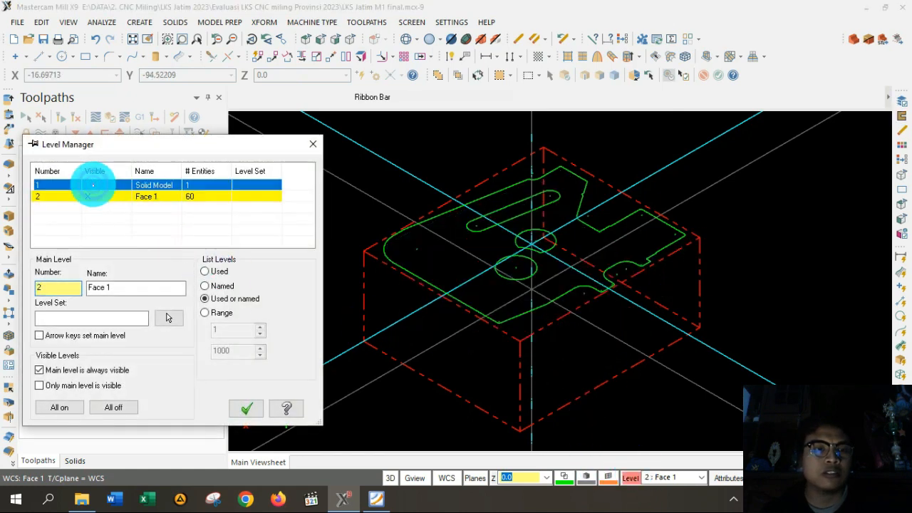
left_click(246, 408)
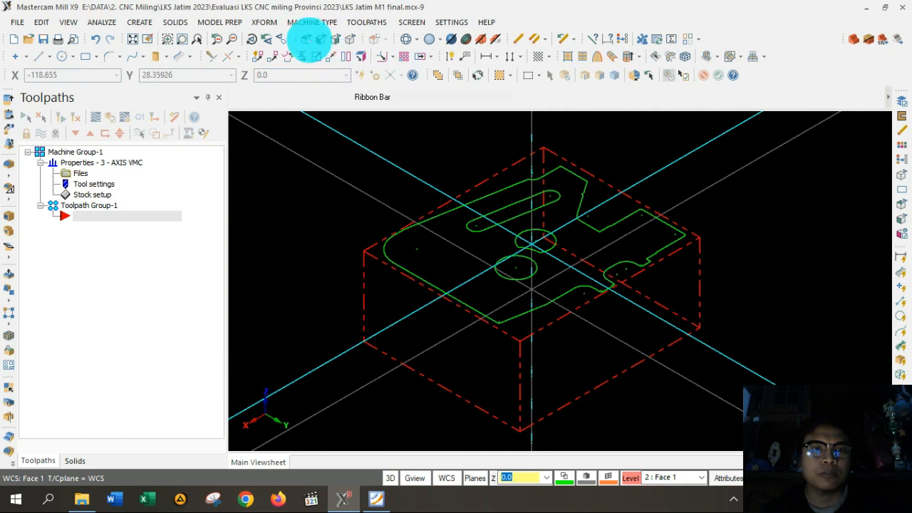
Draw a rectangle anchored by its center at the origin in the top view, 100 wide and 115 high.
left_click(303, 39)
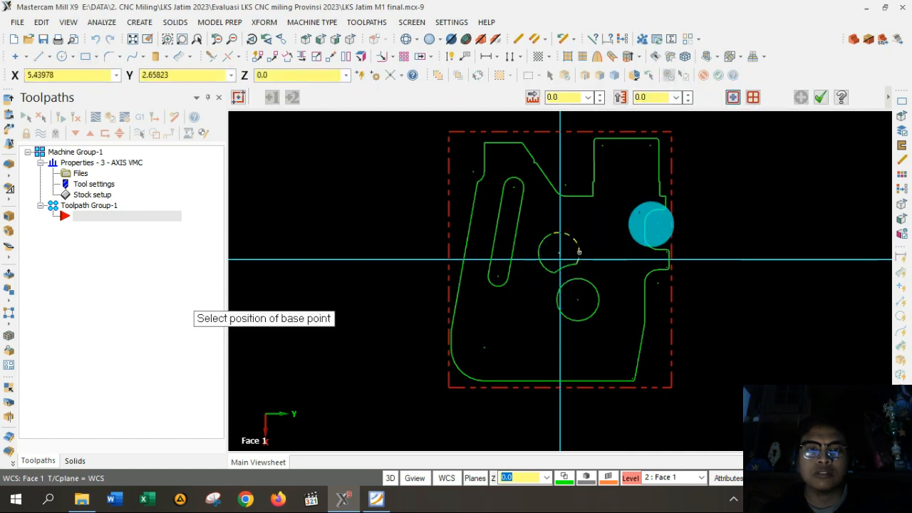
left_click(733, 98)
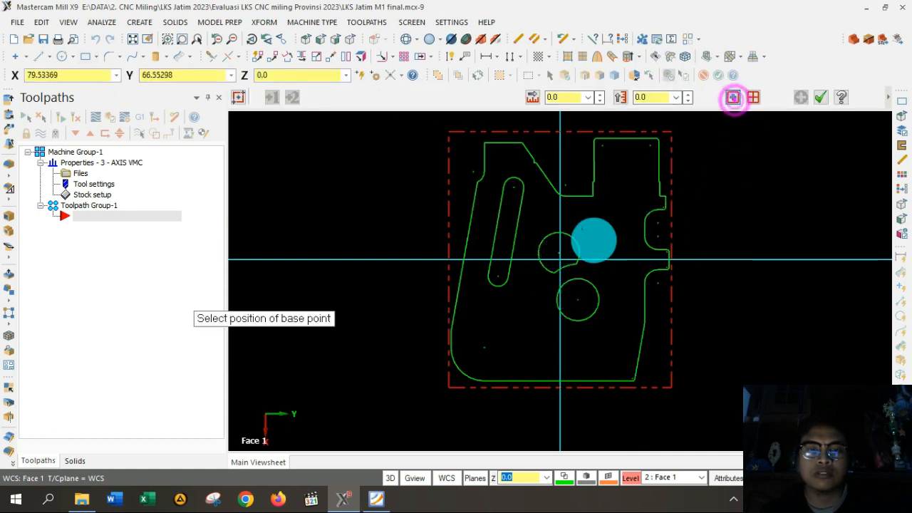
left_click(560, 259)
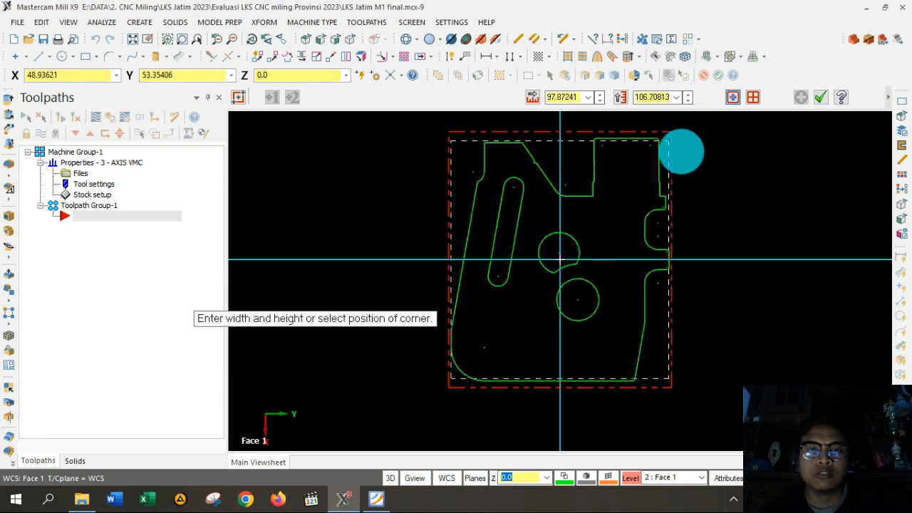
left_click(671, 133)
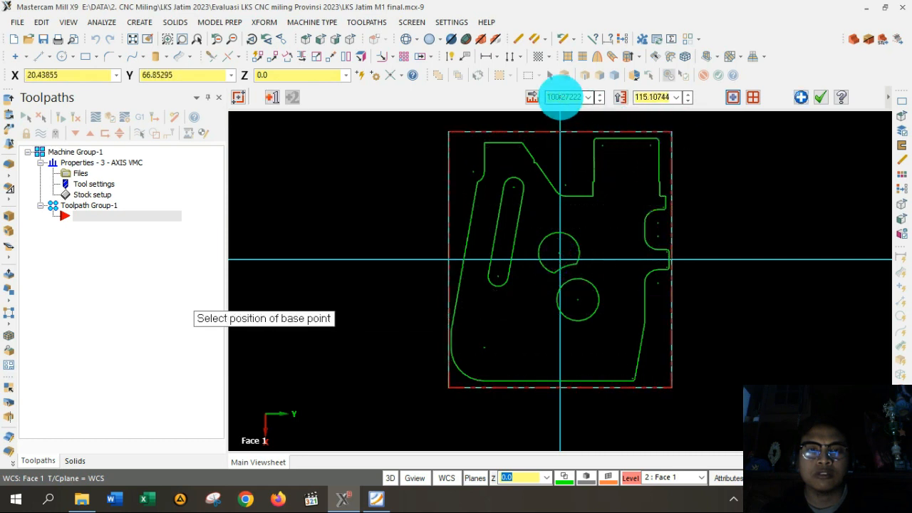
type("100")
left_click(653, 97)
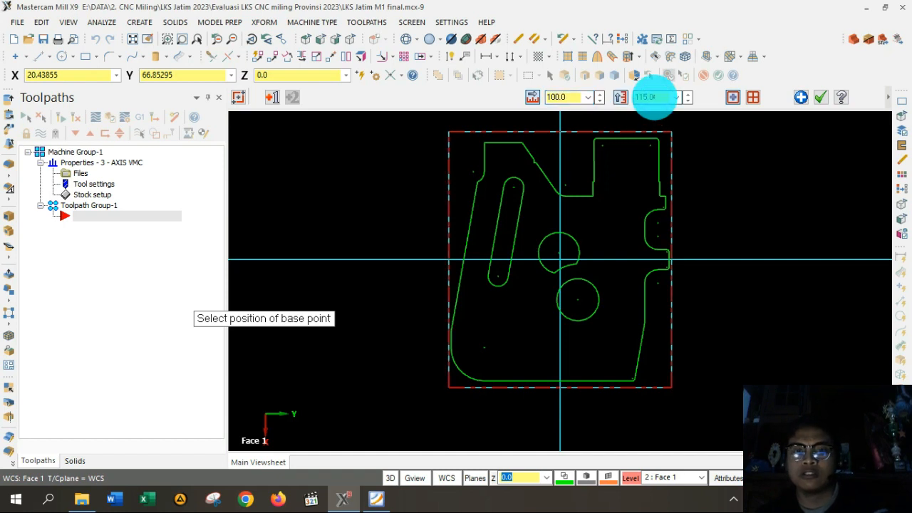
left_click(819, 97)
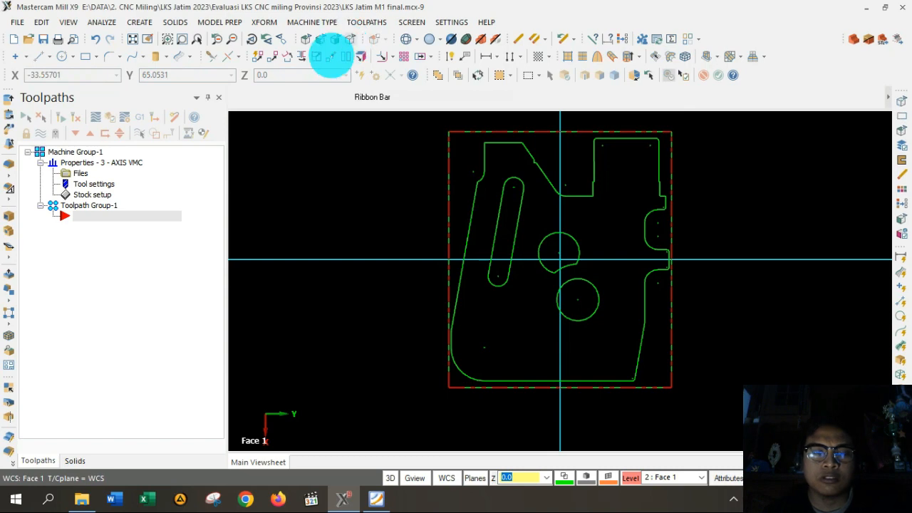
Return to the isometric view and turn on the visibility of level 1, Solid Model, alongside Face 1.
left_click(333, 39)
scroll(767, 203, "up", 1)
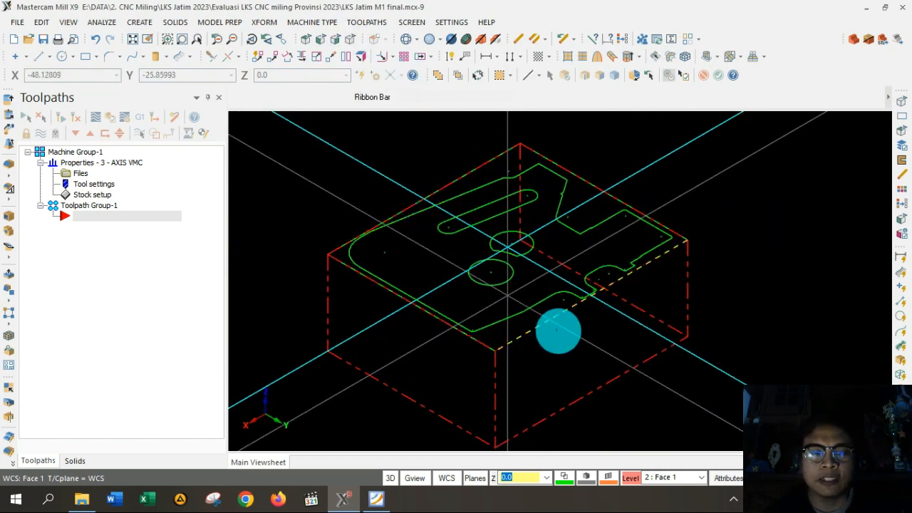
left_click(629, 477)
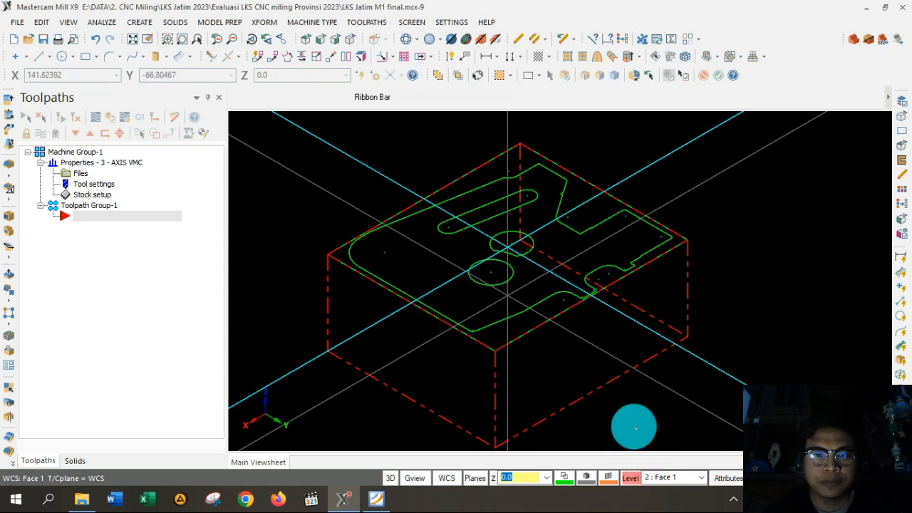
left_click(91, 184)
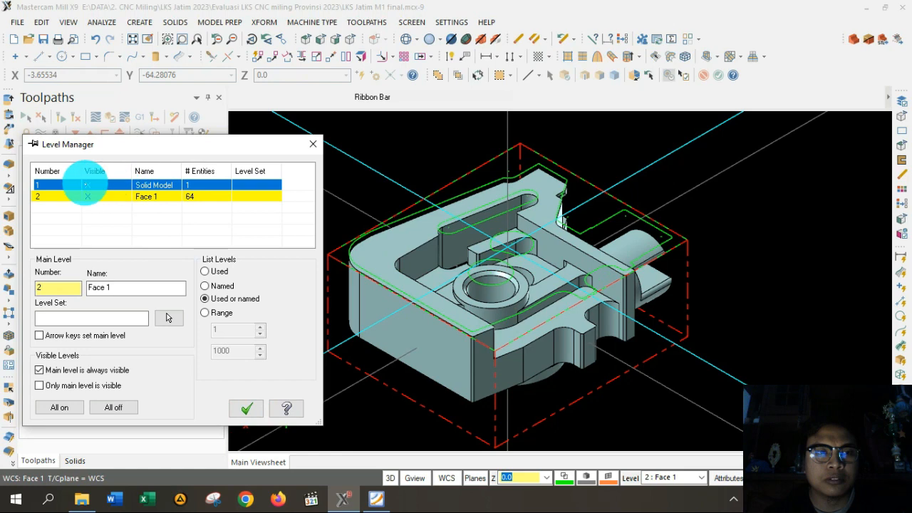
left_click(85, 185)
left_click(80, 182)
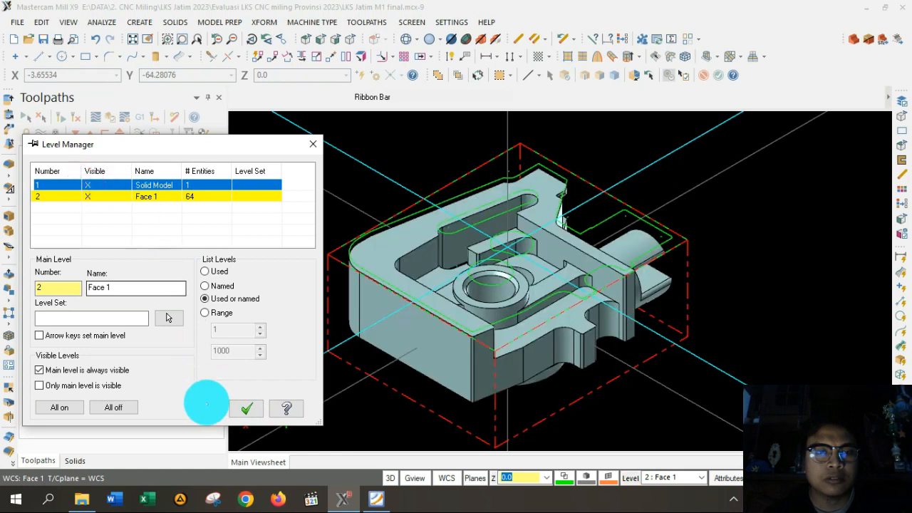
left_click(246, 408)
scroll(737, 158, "up", 2)
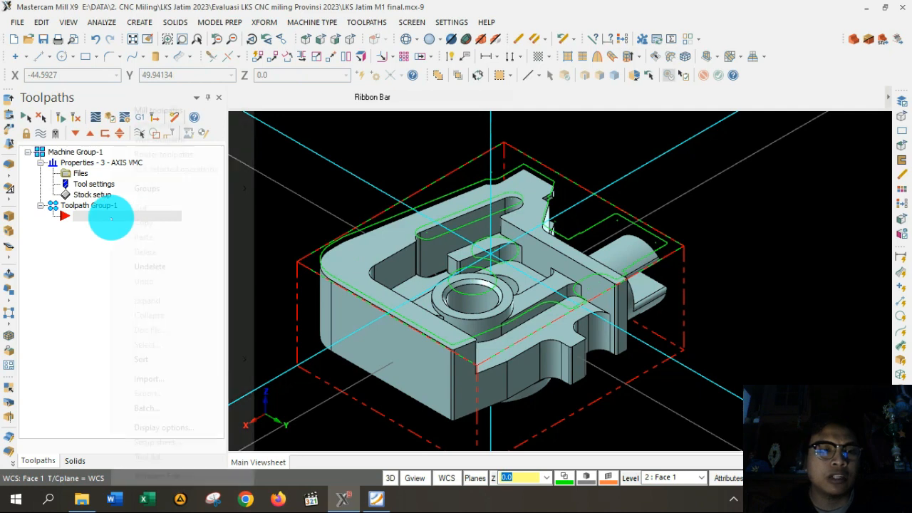
Add a second toolpath group under Machine Group-1.
right_click(111, 218)
mouse_move(203, 189)
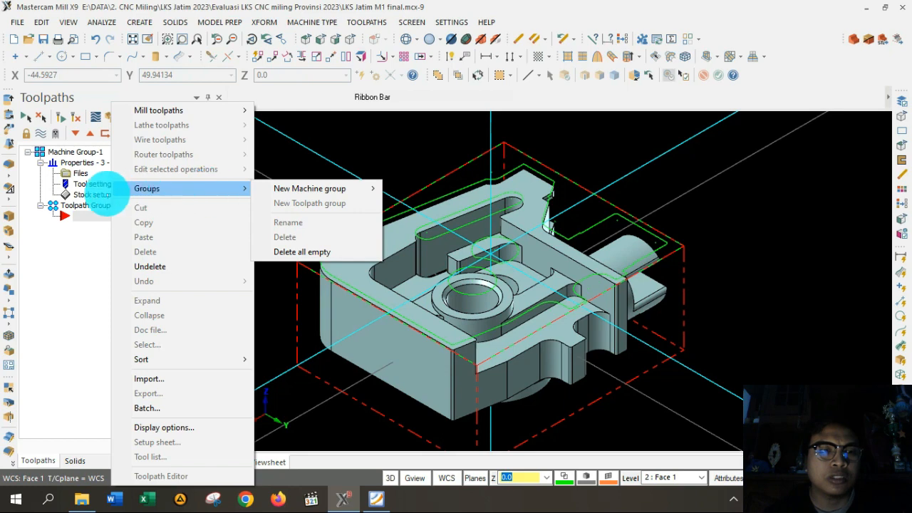
right_click(84, 194)
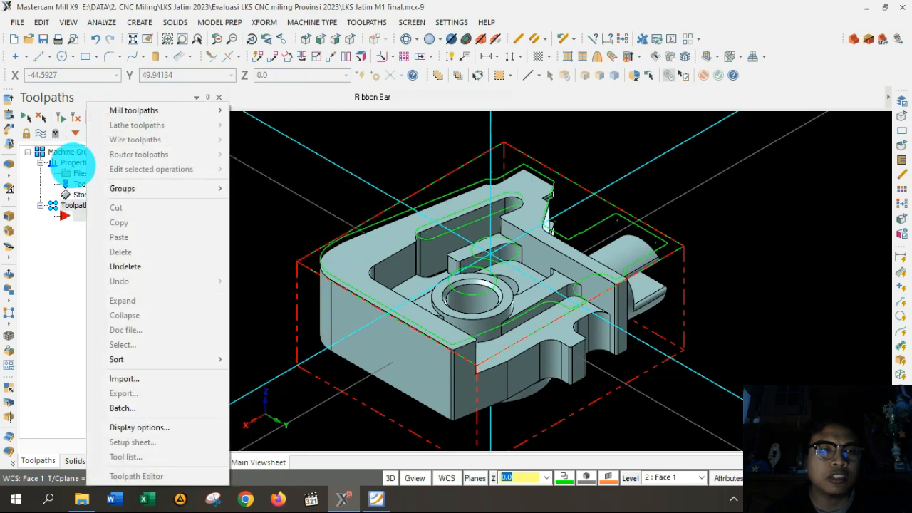
right_click(72, 164)
right_click(68, 151)
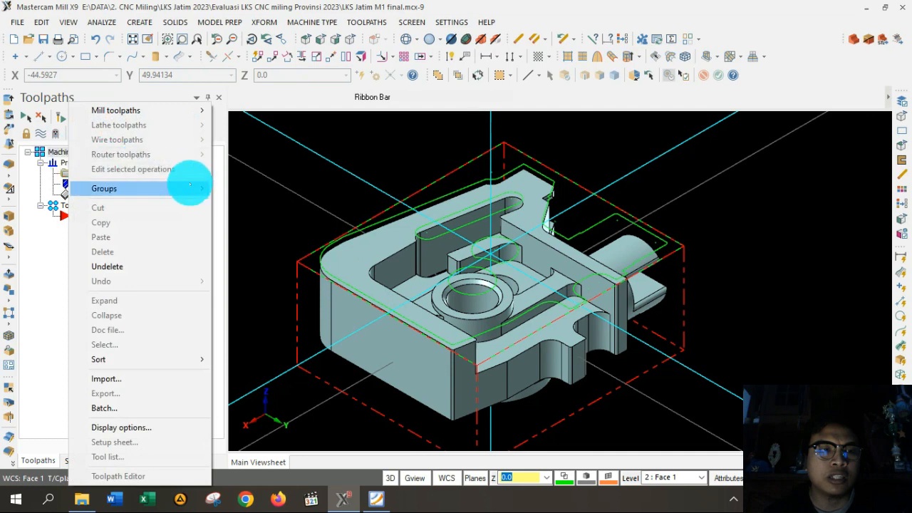
mouse_move(188, 188)
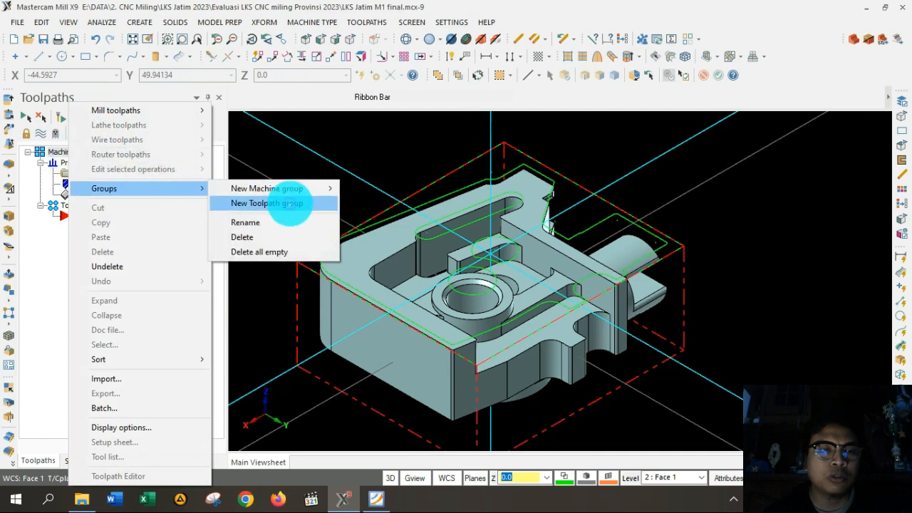
left_click(289, 204)
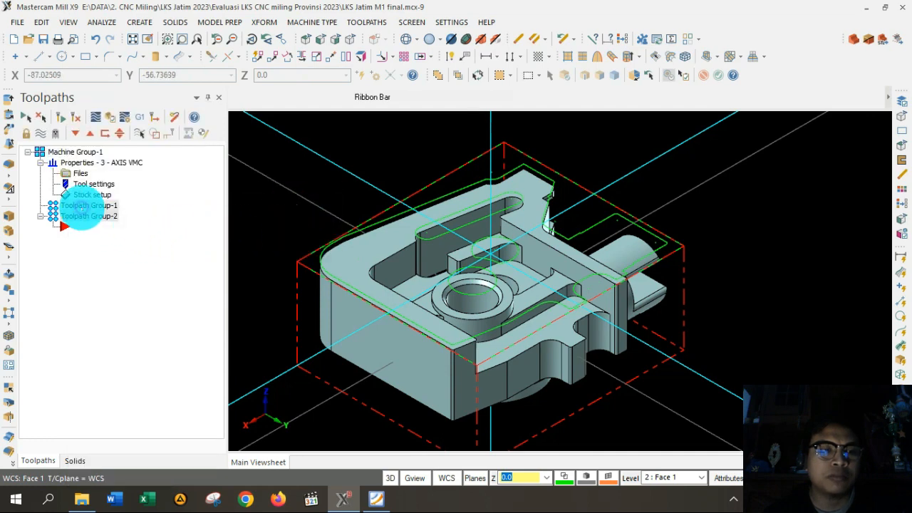
Rename Toolpath Group-1 as Base F1.
right_click(84, 207)
mouse_move(183, 189)
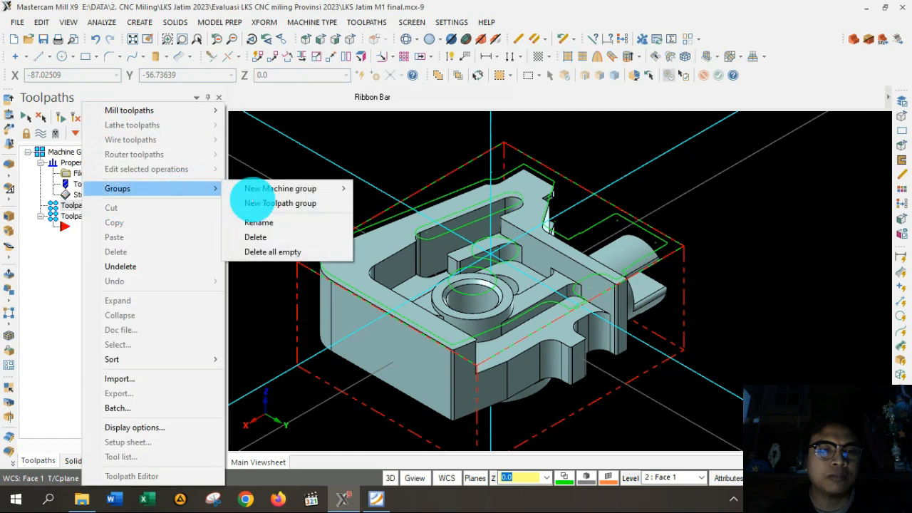
left_click(266, 222)
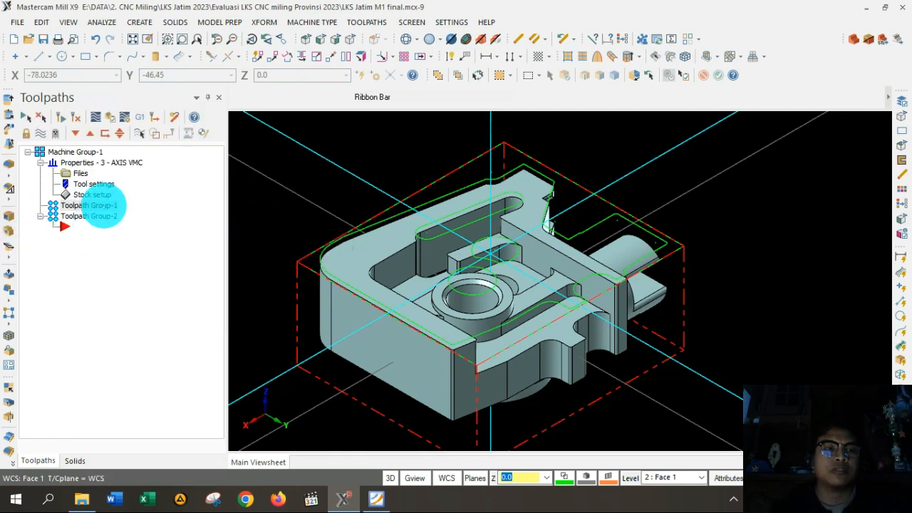
right_click(104, 205)
mouse_move(228, 188)
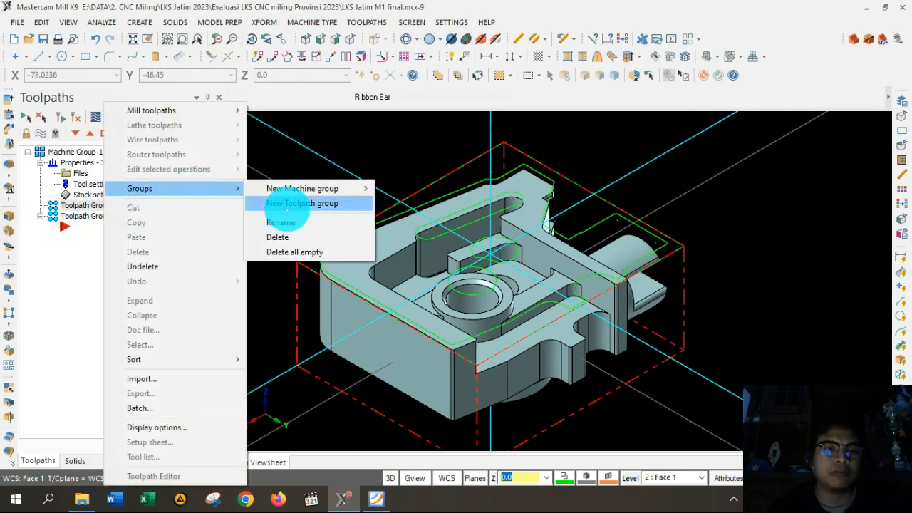
left_click(293, 223)
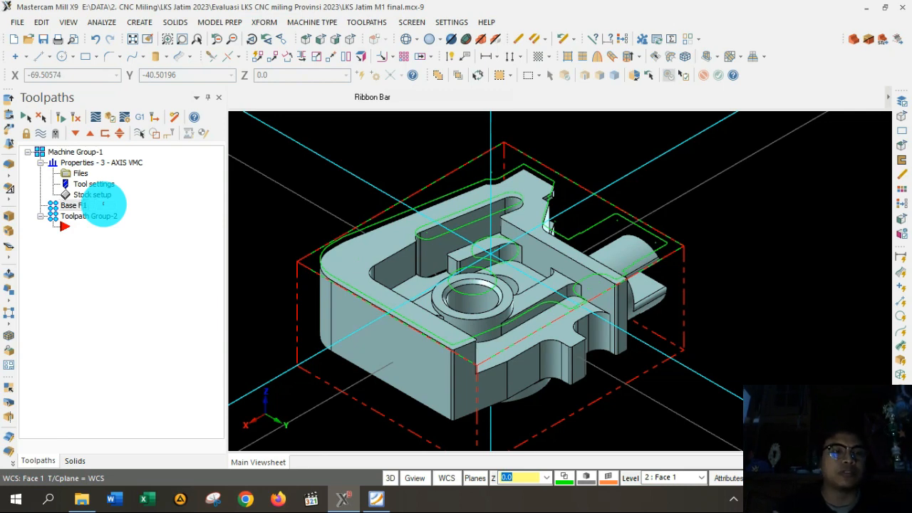
Move the insert arrow into the Base F1 group and start a Face toolpath there with the NC name LKS Jatim M1 final.
left_click_drag(63, 226, 56, 218)
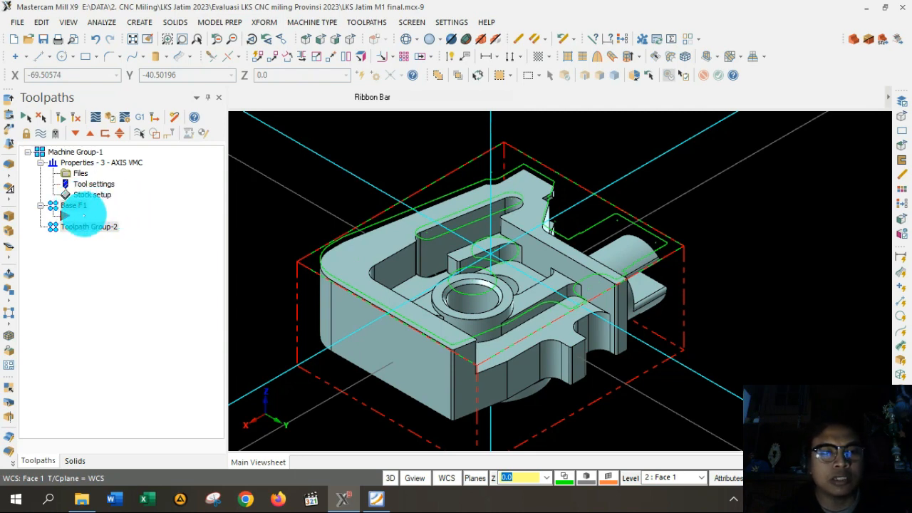
right_click(84, 215)
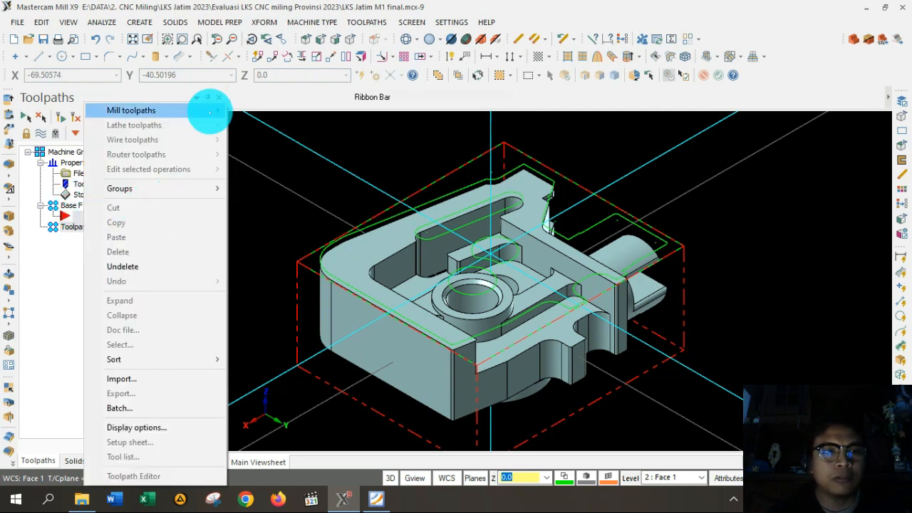
mouse_move(212, 110)
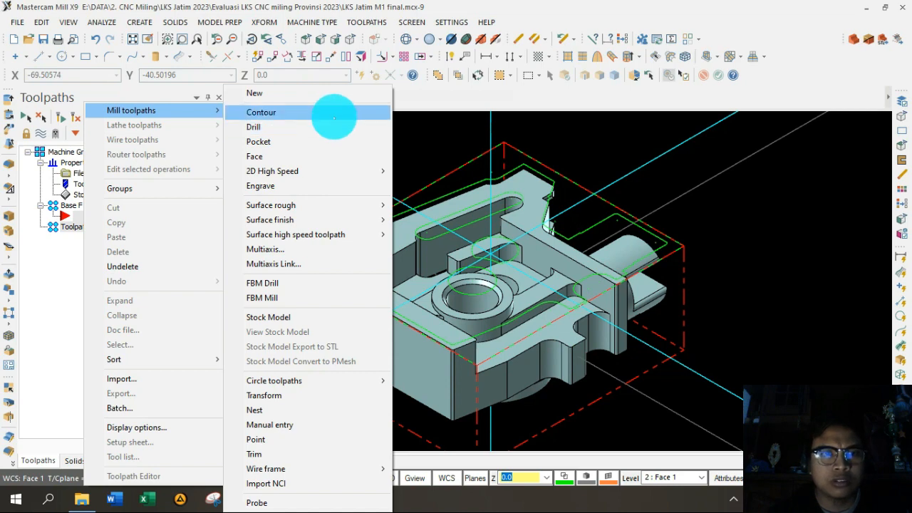
left_click(350, 156)
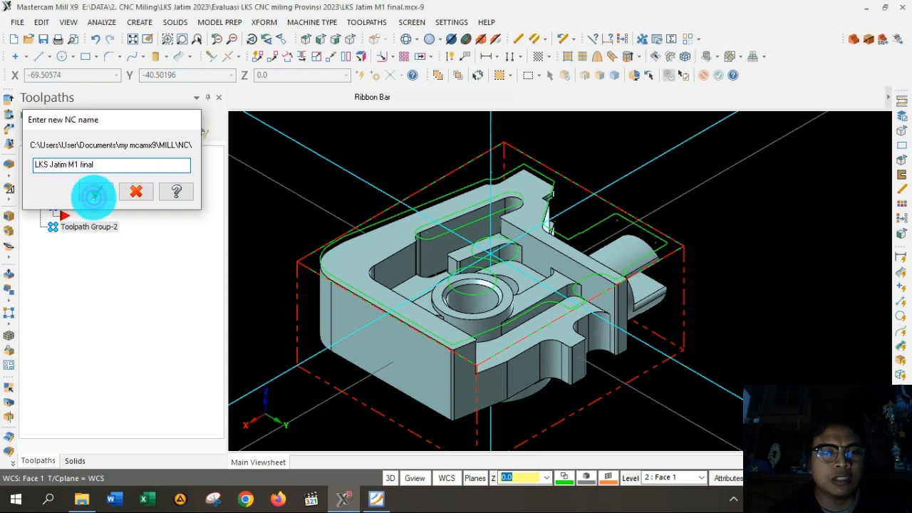
left_click(93, 192)
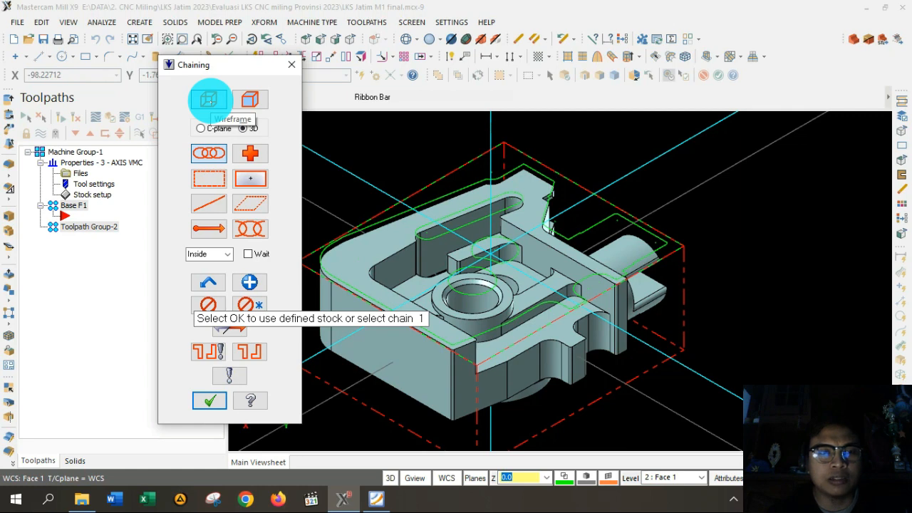
Chain the outer rectangle as the facing geometry in 3D wireframe mode, reversing the chain direction.
left_click(467, 158)
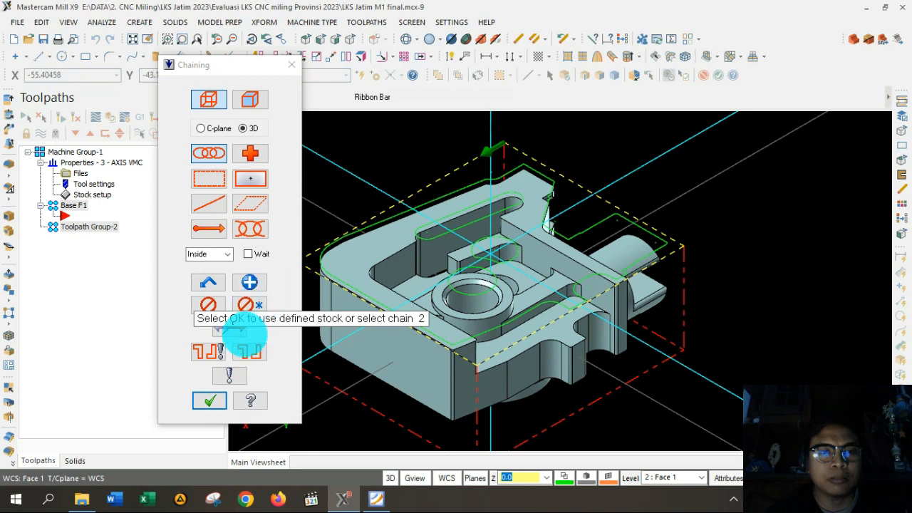
left_click(229, 328)
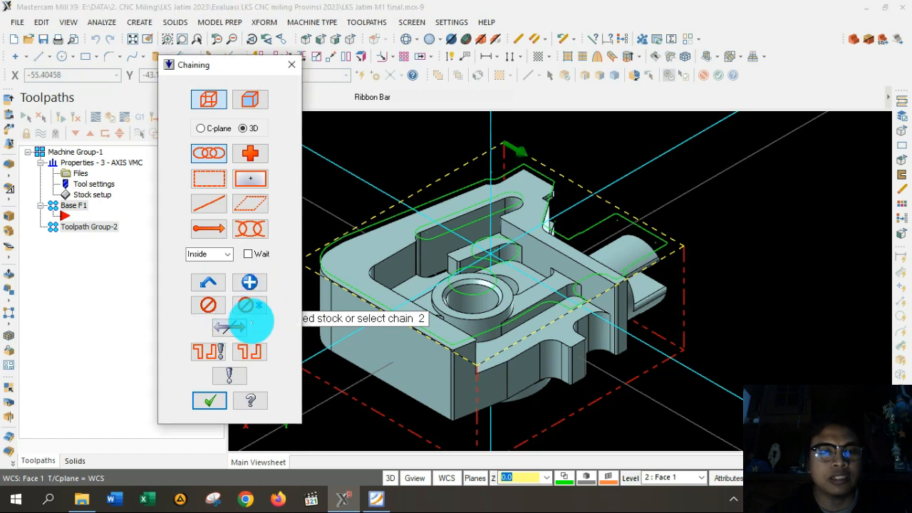
left_click(208, 400)
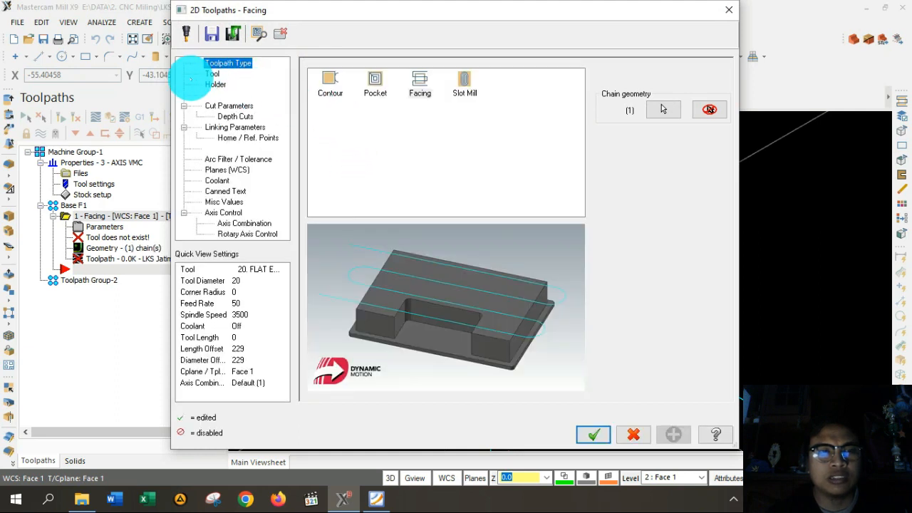
Assign the 16 Flat Endmill from the LKS provinsi Modul 1 tool library to the facing toolpath.
left_click(212, 74)
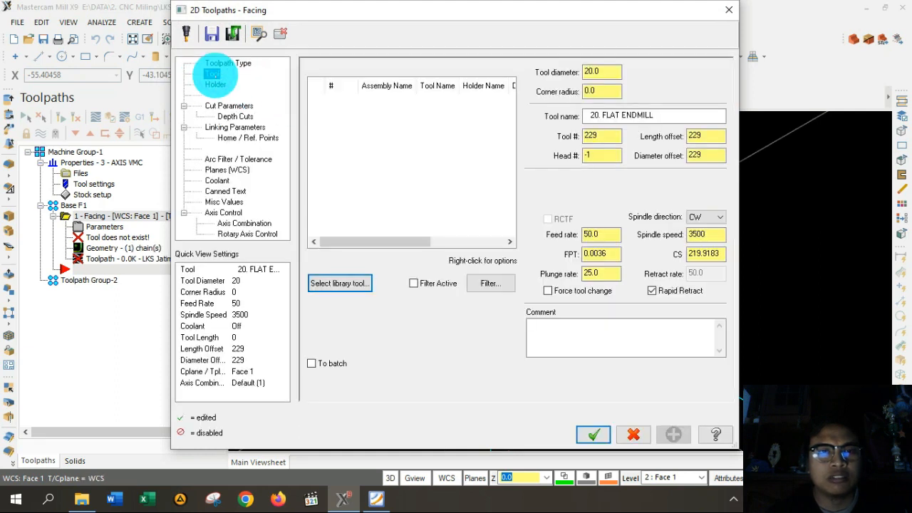
left_click(340, 283)
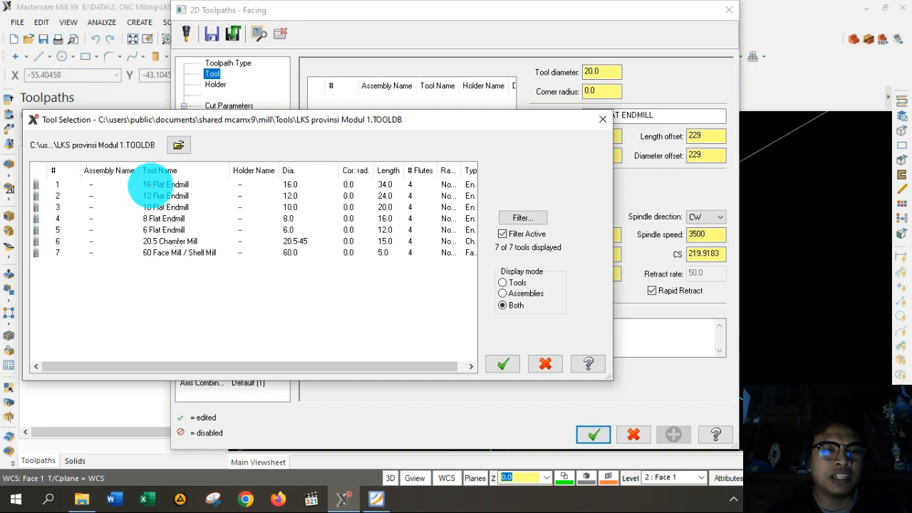
left_click(151, 185)
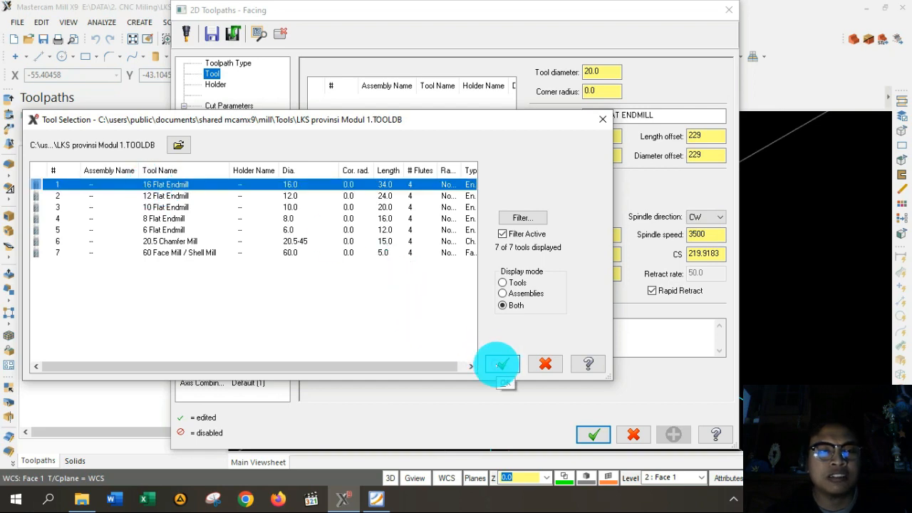
left_click(501, 364)
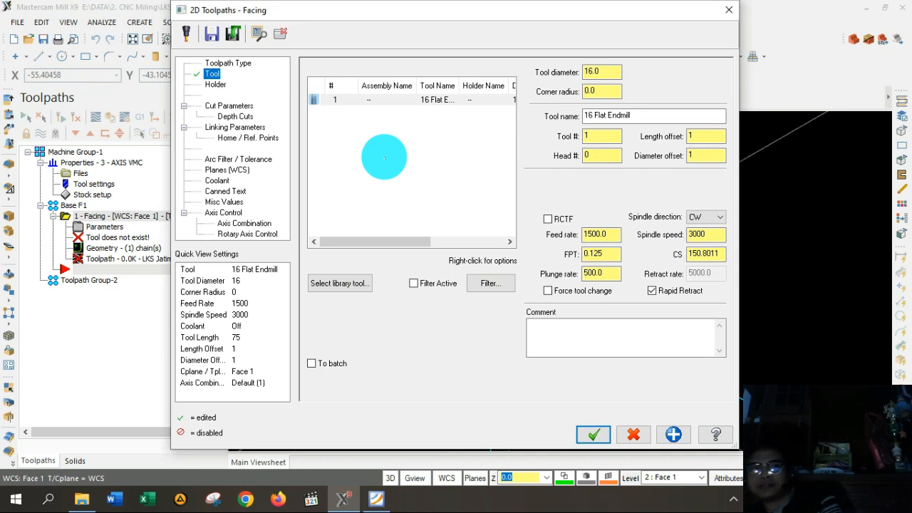
Set the facing cut style to Zigzag and the stock to leave on floors to 0.2.
left_click(228, 105)
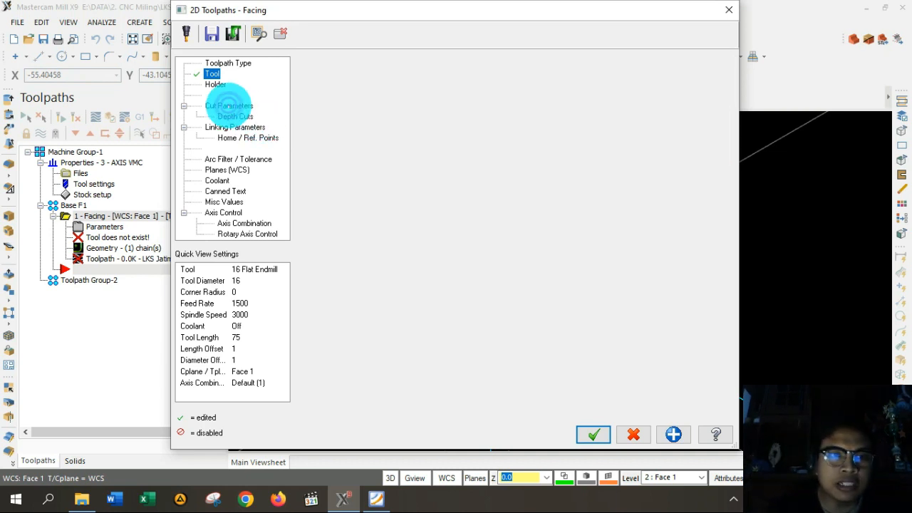
left_click(430, 88)
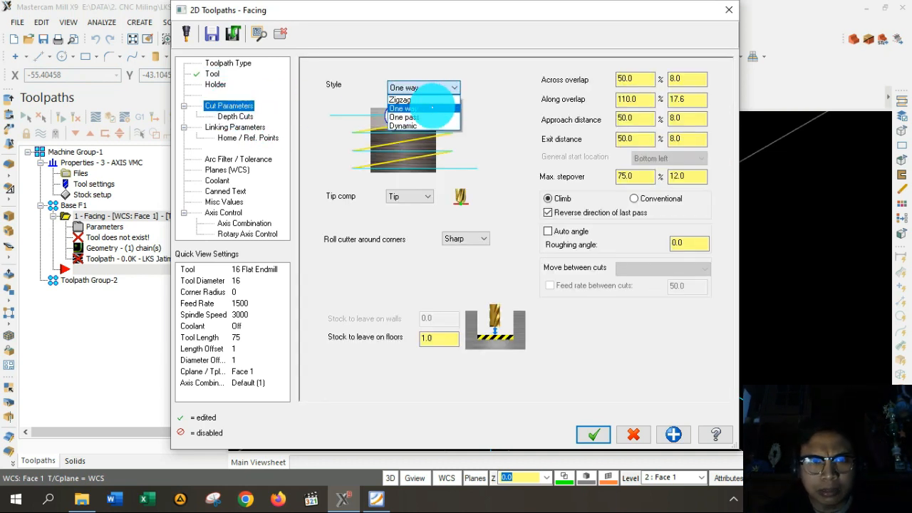
left_click(431, 100)
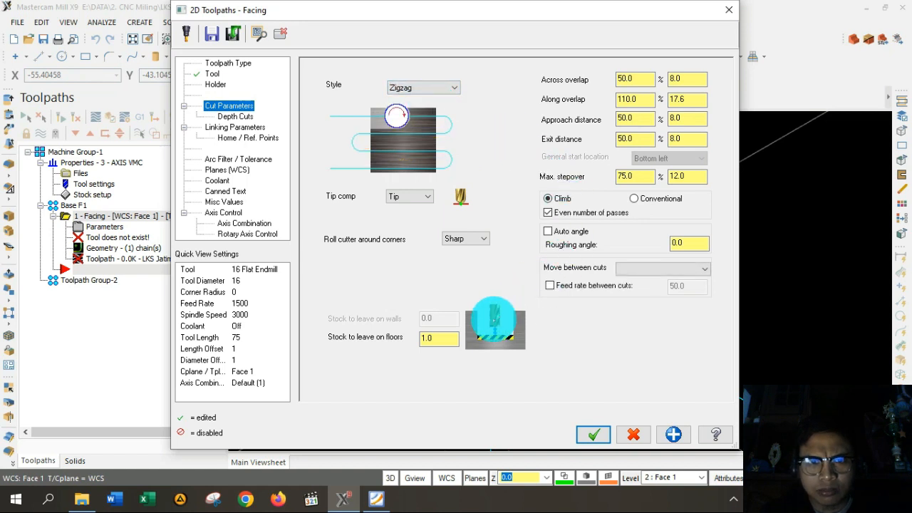
left_click(436, 340)
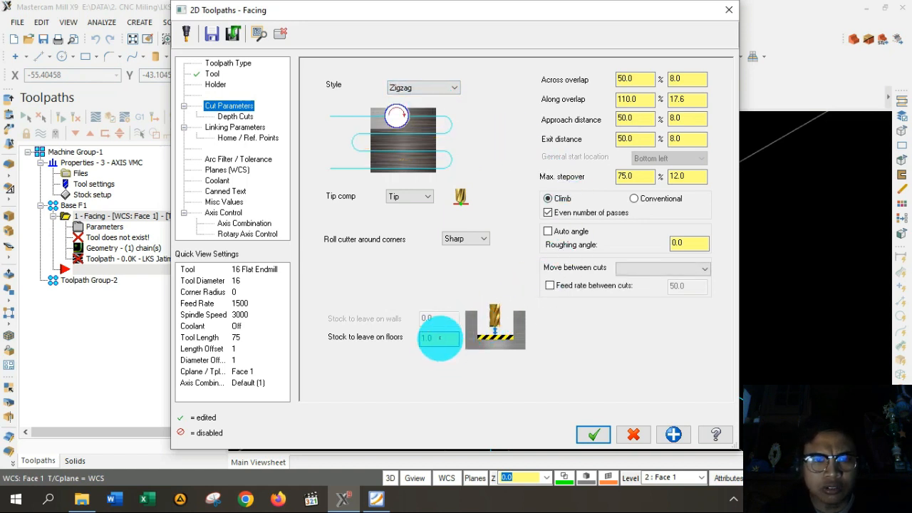
left_click_drag(440, 337, 416, 338)
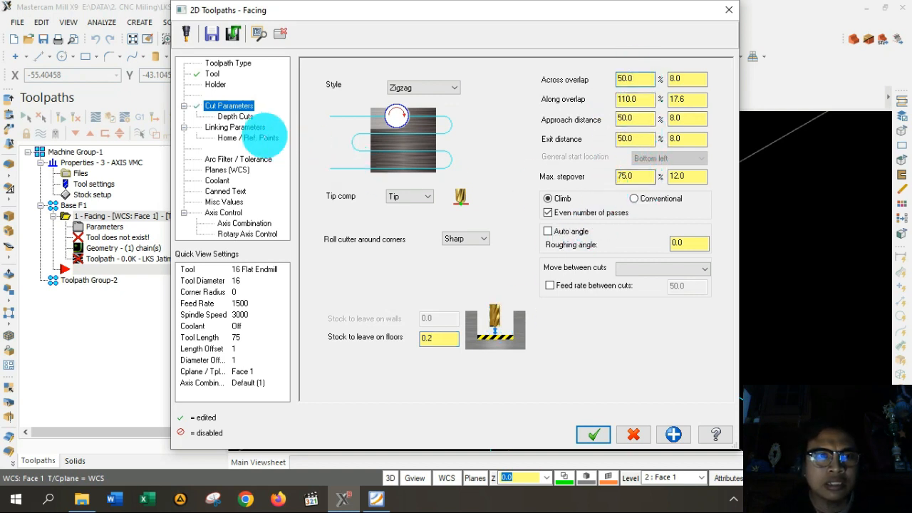
Switch the retract, feed plane and depth linking parameters of the facing toolpath to Absolute.
left_click(235, 116)
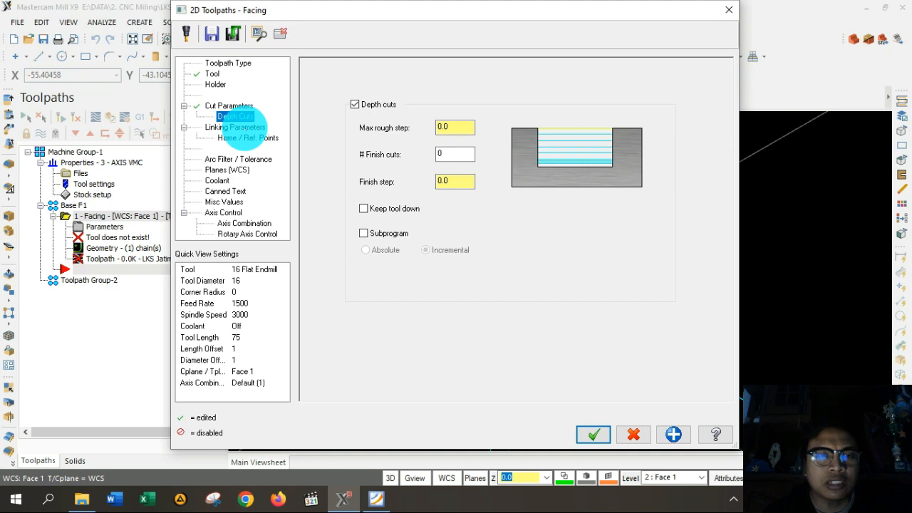
left_click(235, 126)
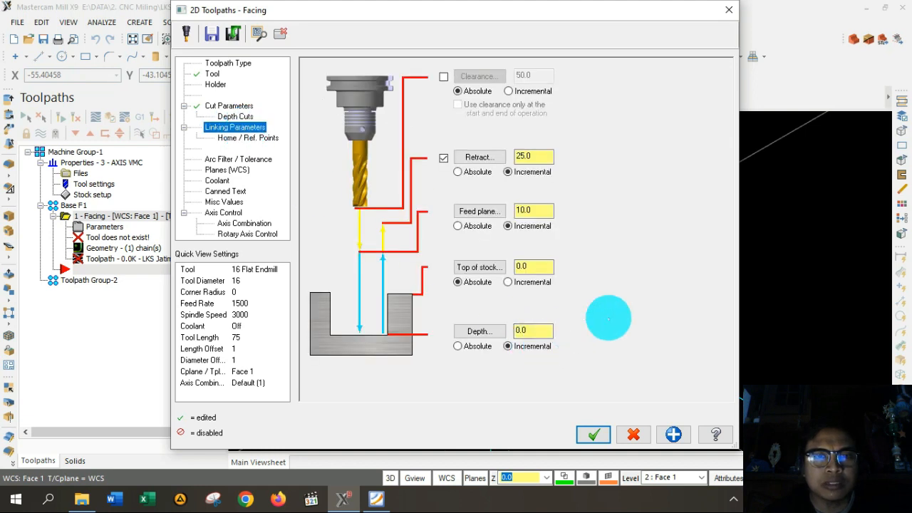
left_click(457, 172)
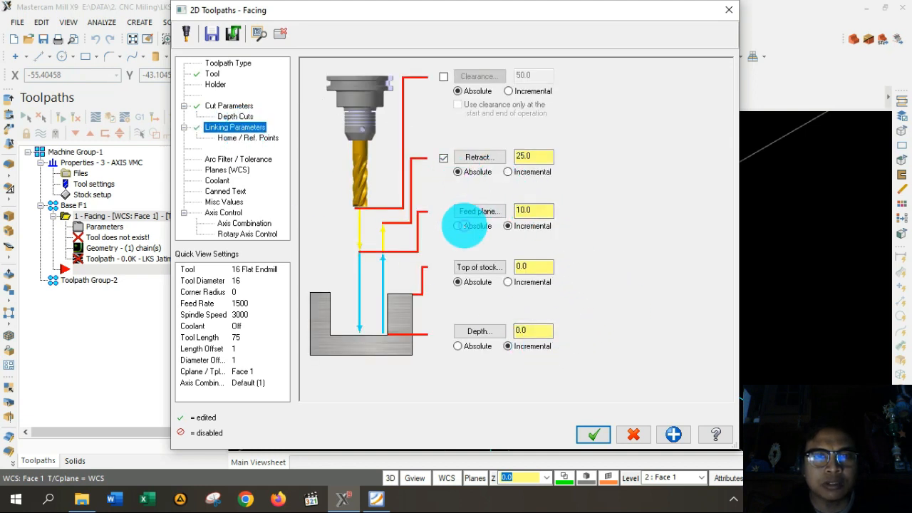
left_click(457, 226)
left_click(473, 345)
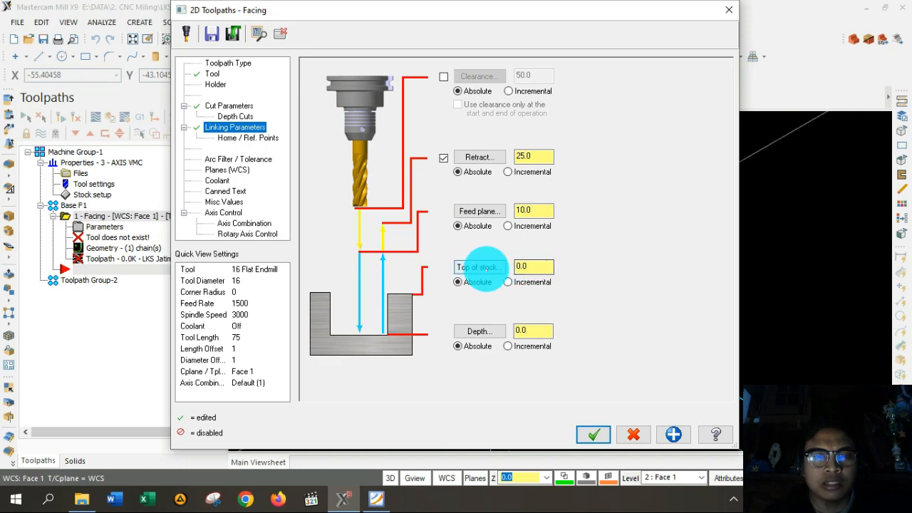
Pick the stock's upper corner as top of stock and a point on the model's top face as the -2.4 depth, then generate the facing toolpath.
left_click(482, 267)
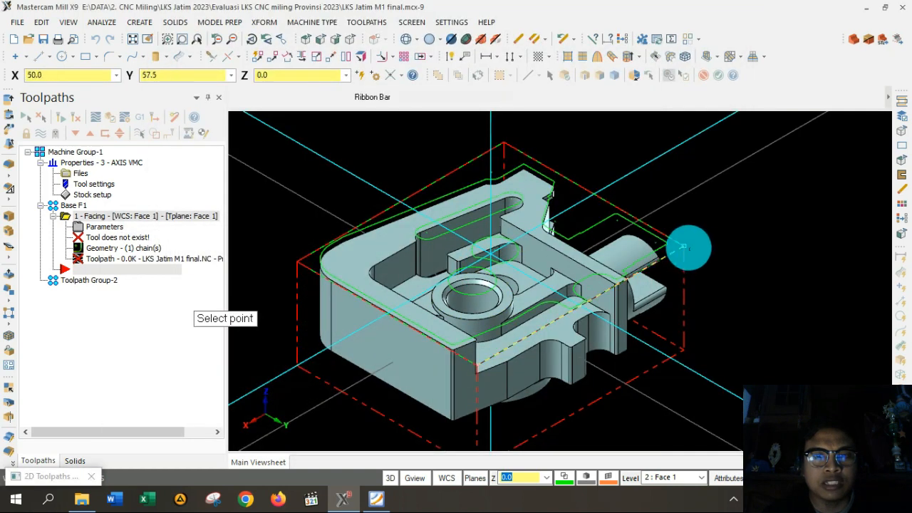
left_click(688, 248)
left_click(482, 332)
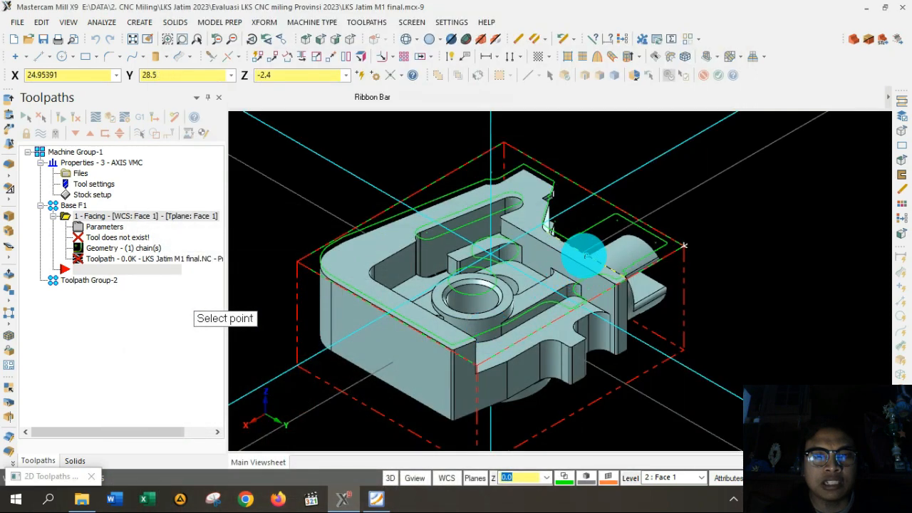
scroll(588, 255, "up", 4)
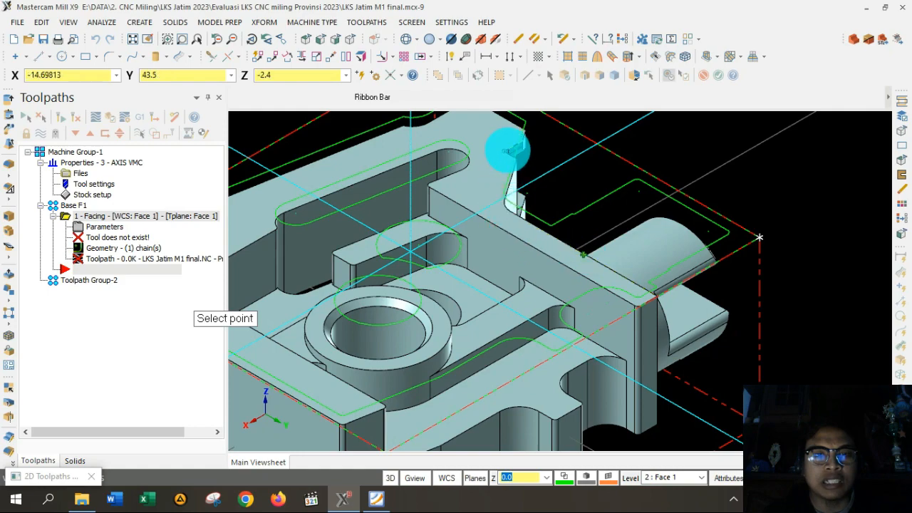
left_click(505, 150)
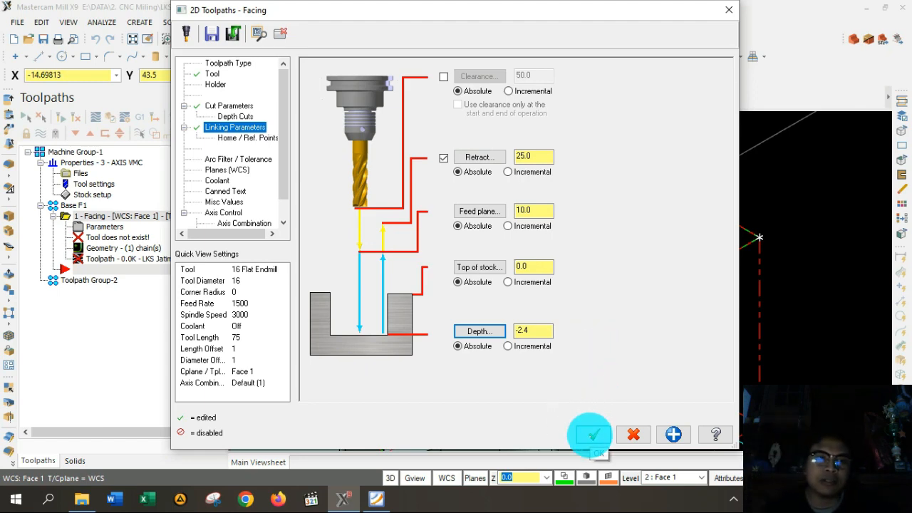
left_click(594, 434)
scroll(468, 249, "down", 5)
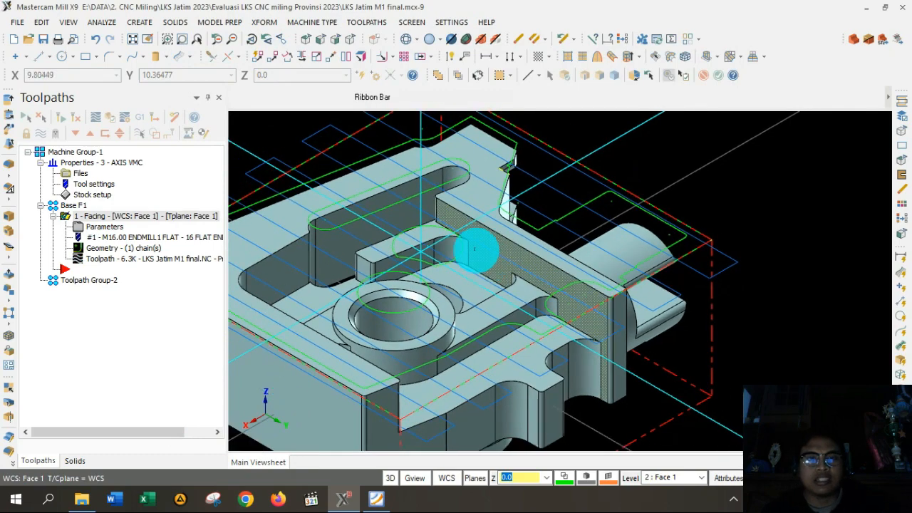
scroll(263, 140, "up", 3)
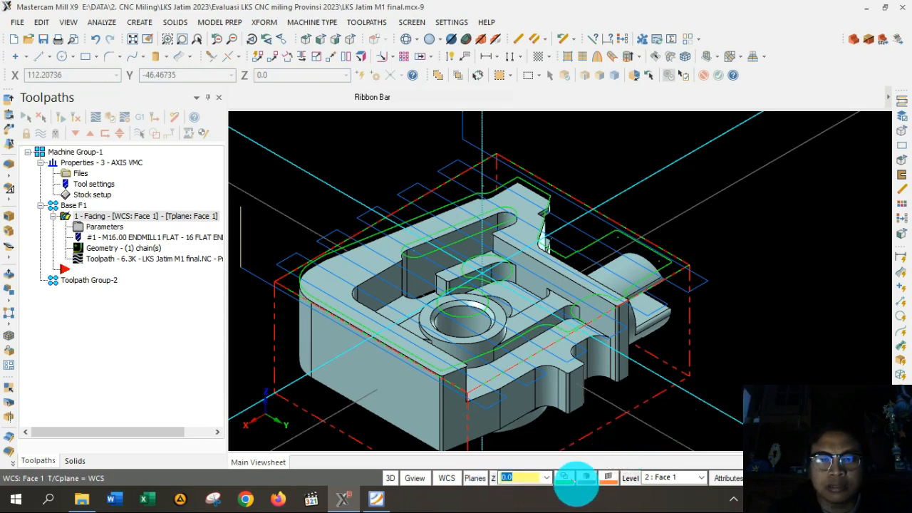
Make the Solid Model level the main level and hide the Face 1 level.
left_click(630, 477)
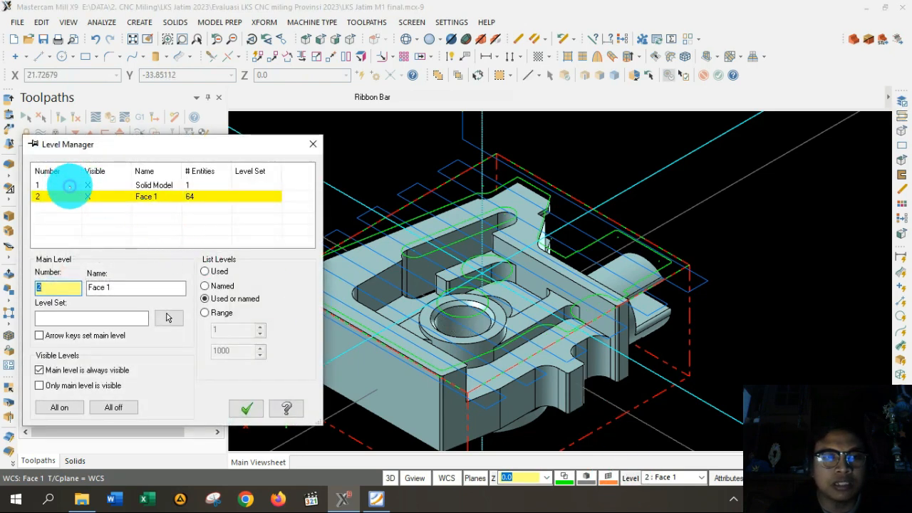
left_click(134, 185)
left_click(90, 198)
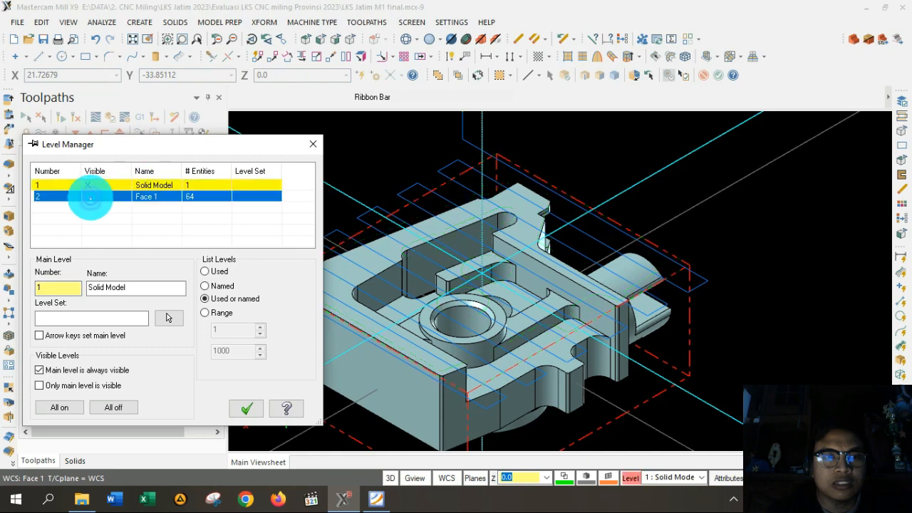
left_click(246, 409)
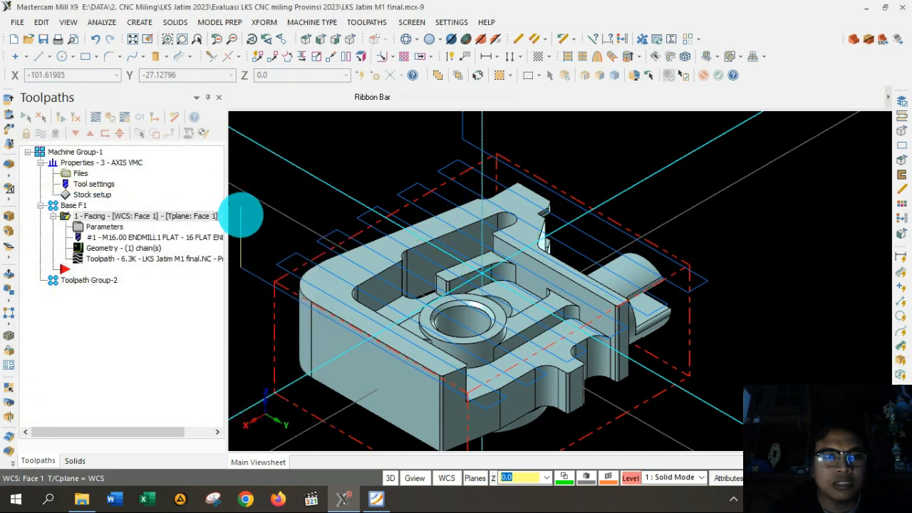
Play the backplot of the facing operation to examine its tool motion, and close it.
scroll(456, 205, "down", 2)
scroll(464, 197, "up", 2)
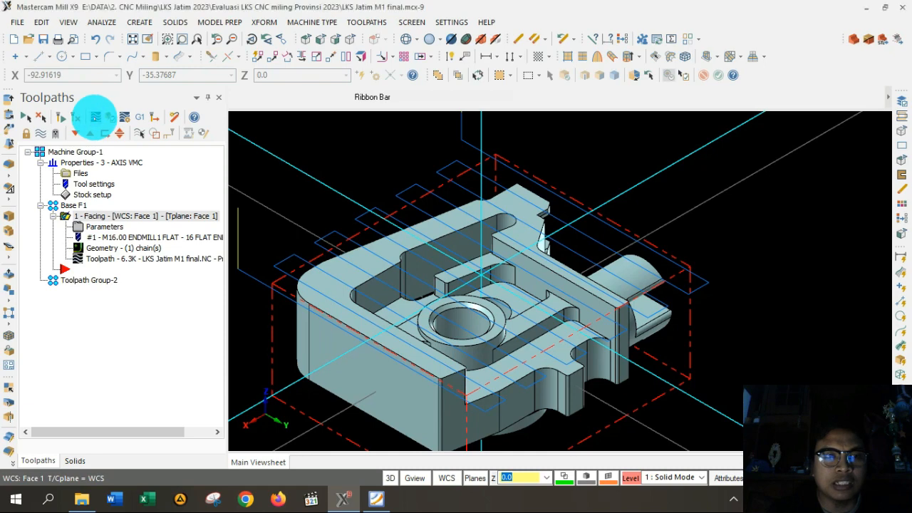
left_click(95, 117)
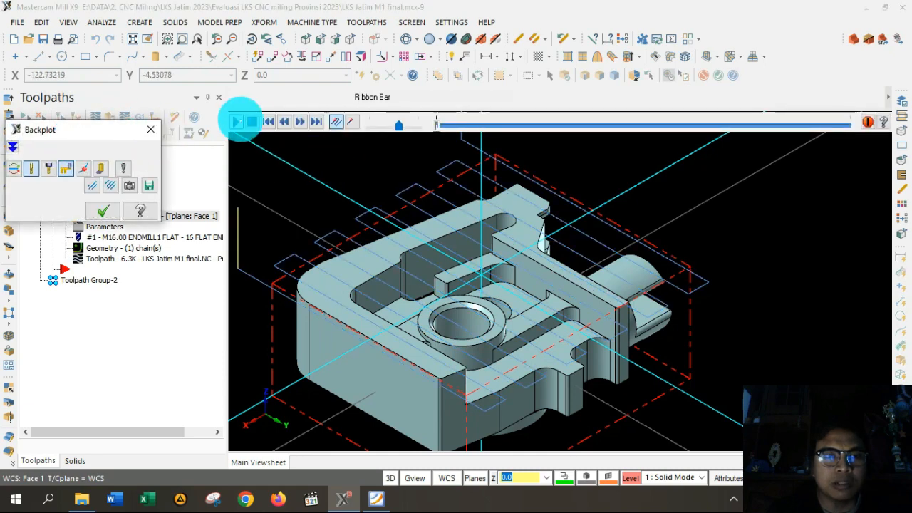
left_click(235, 121)
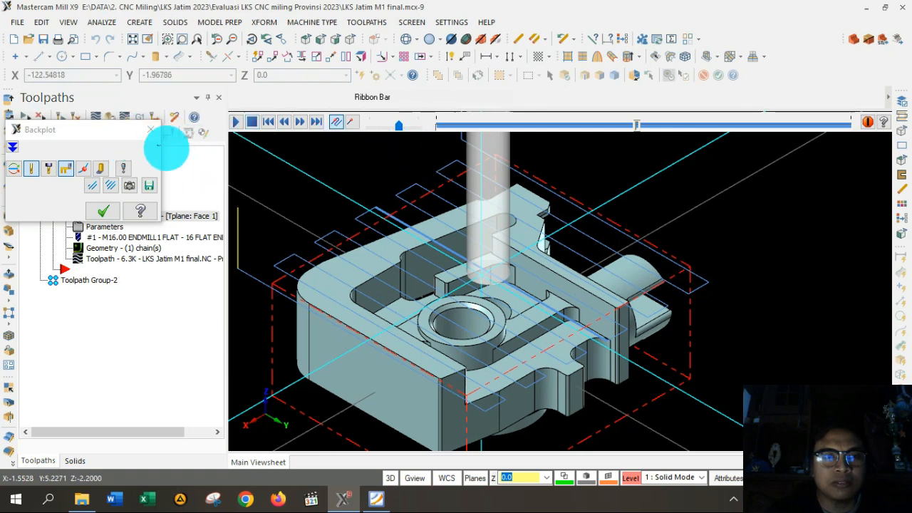
left_click(149, 129)
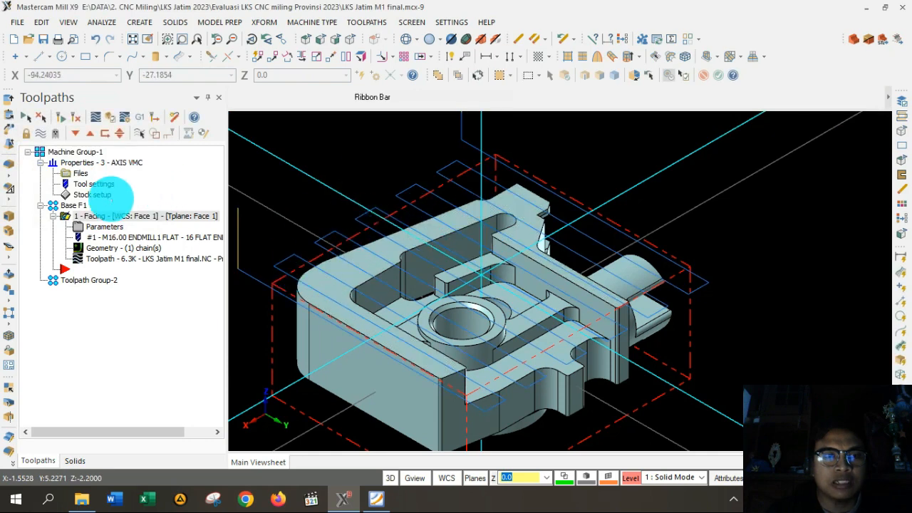
Hide the facing toolpath's display, duplicate the Facing operation within Base F1, and place the insert arrow below the copy.
left_click(41, 133)
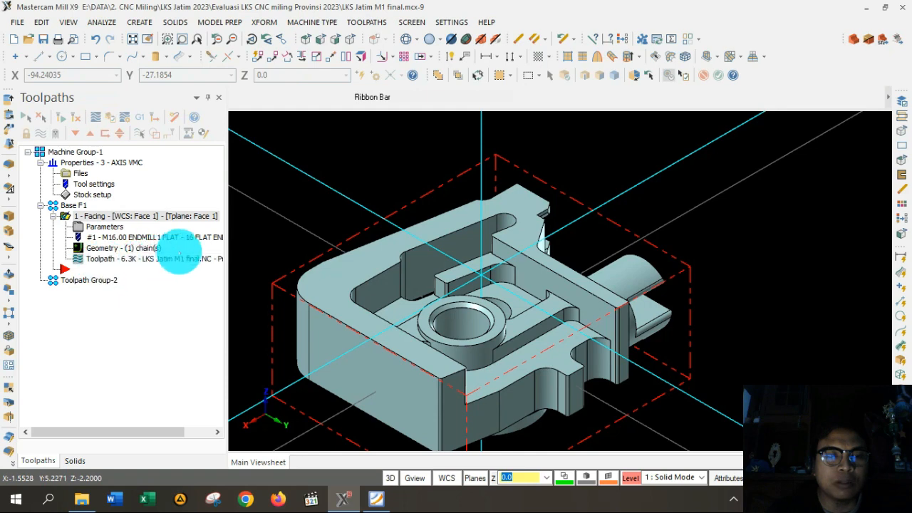
right_click(98, 215)
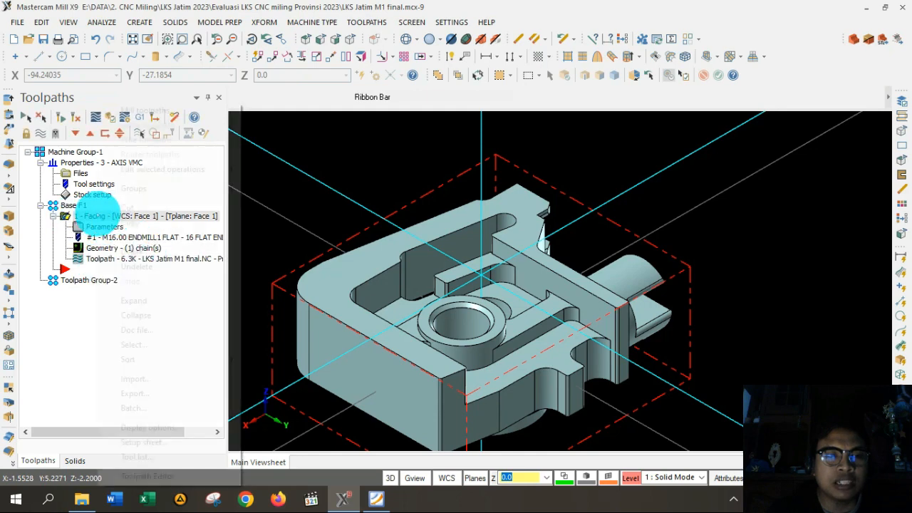
left_click(126, 221)
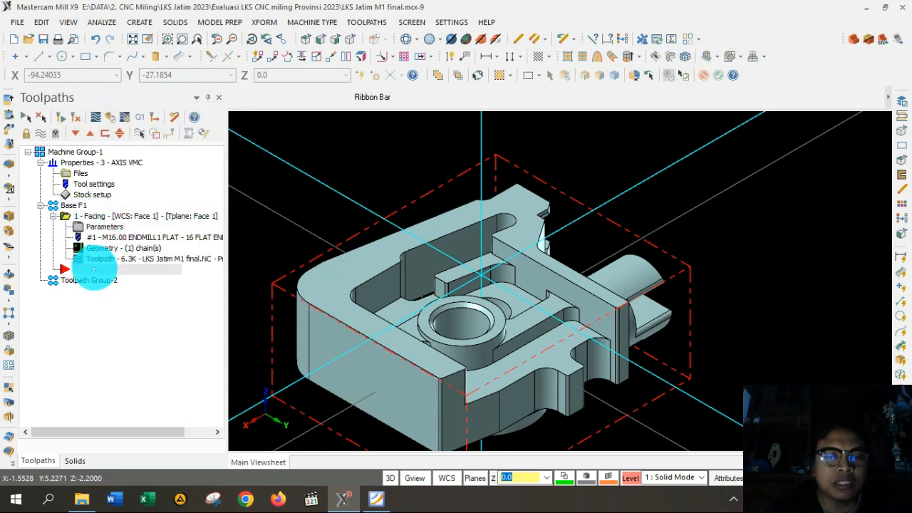
right_click(93, 265)
left_click(148, 238)
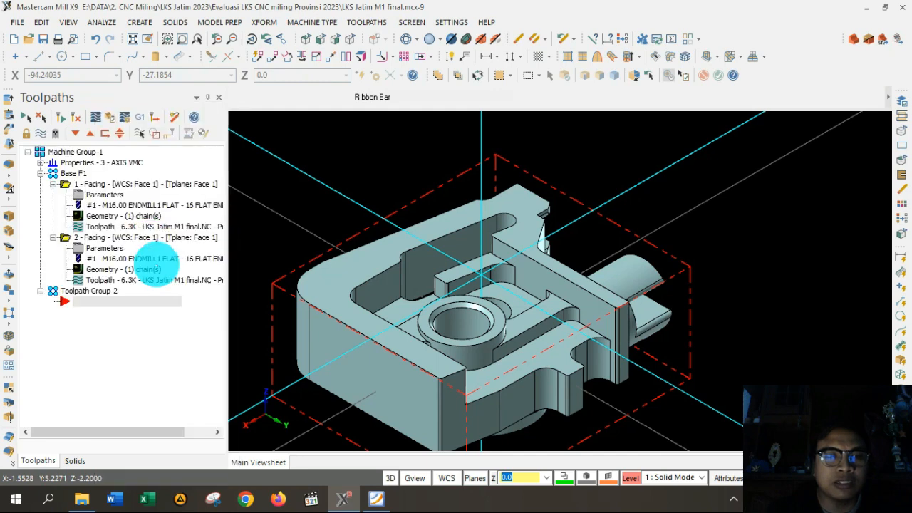
left_click(103, 238)
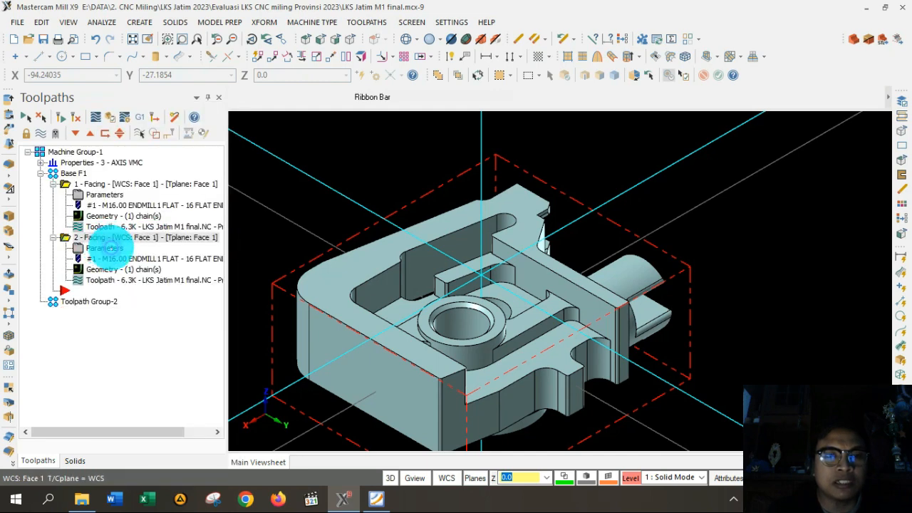
Review the second Facing operation's cut, linking and tool parameters, accept them, and regenerate its toolpath.
left_click(105, 247)
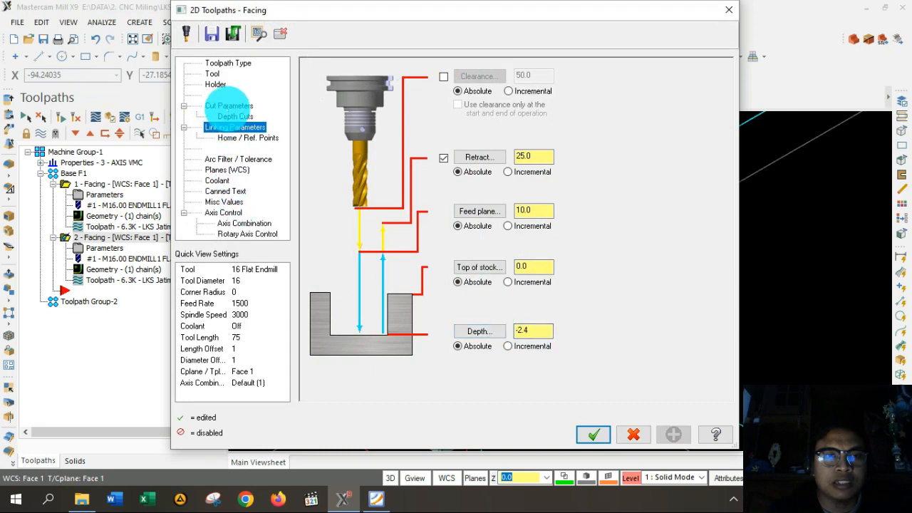
left_click(228, 105)
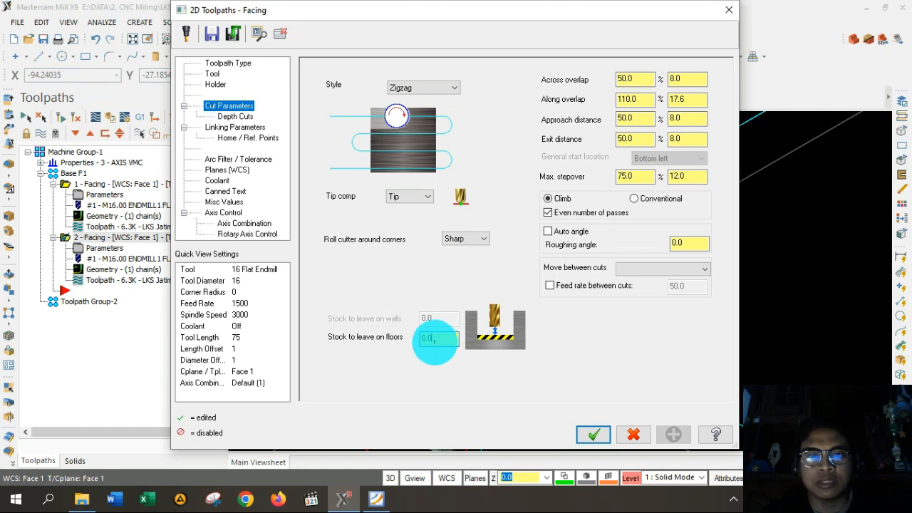
left_click(234, 127)
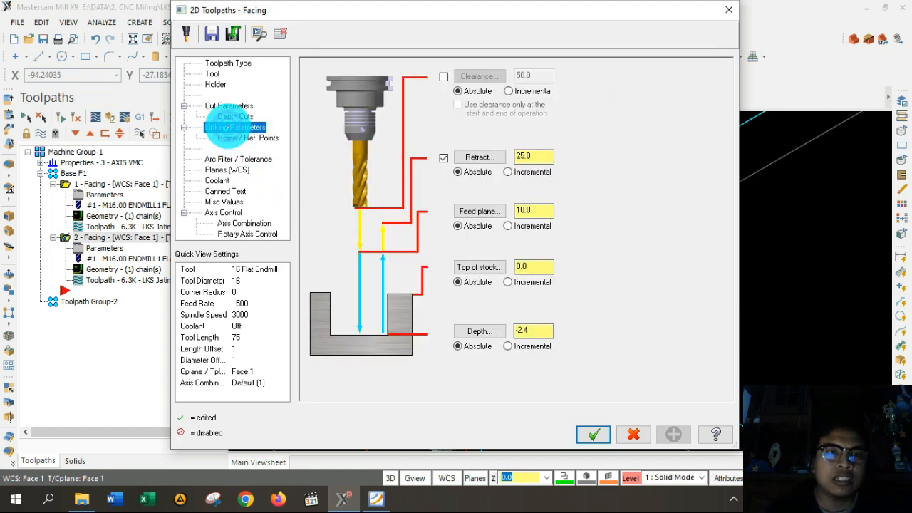
left_click(214, 74)
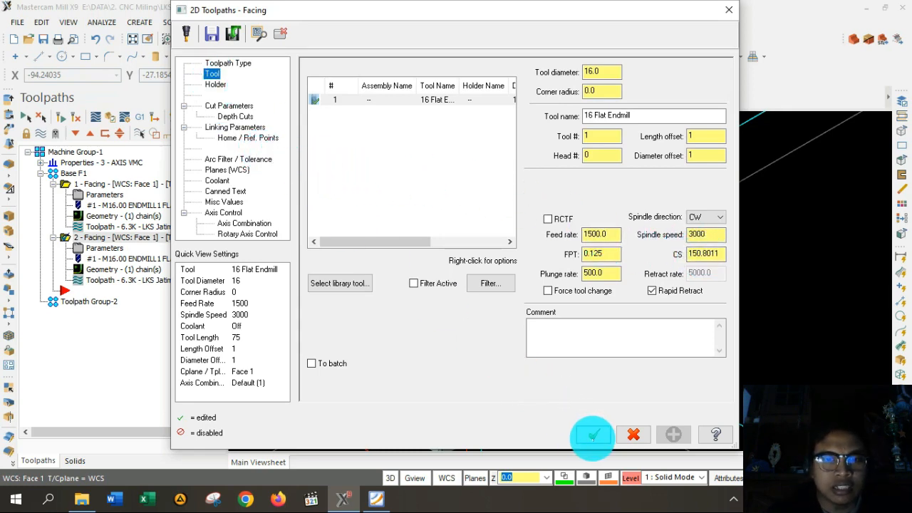
left_click(594, 436)
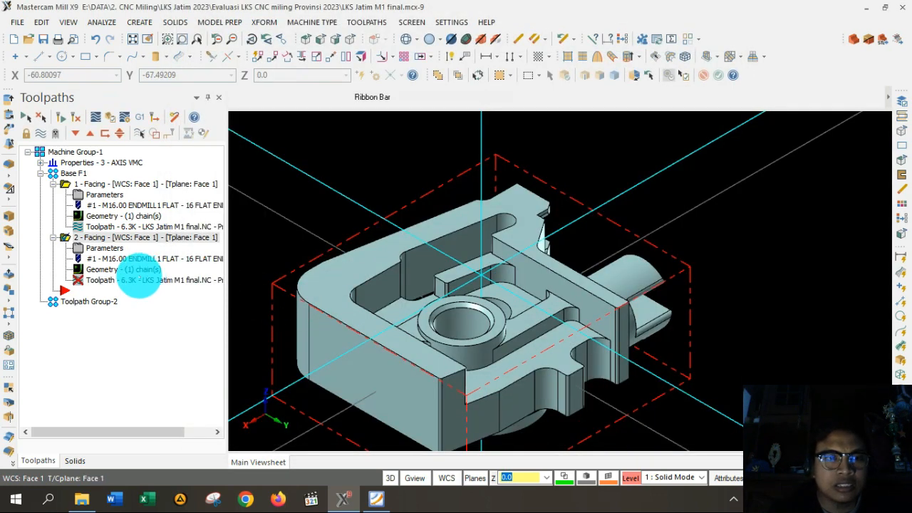
left_click(186, 246)
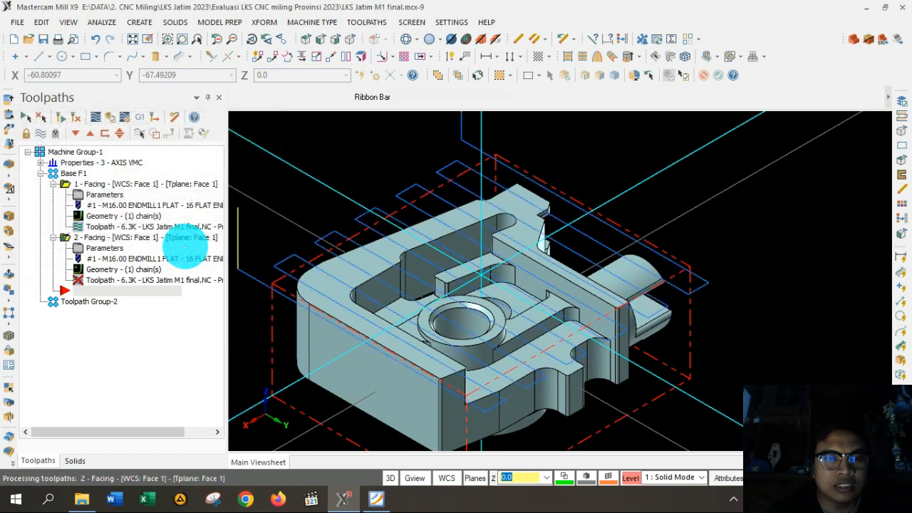
Backplot both Facing operations of Base F1 together, check the cycle time information, and close the backplot.
left_click(93, 228)
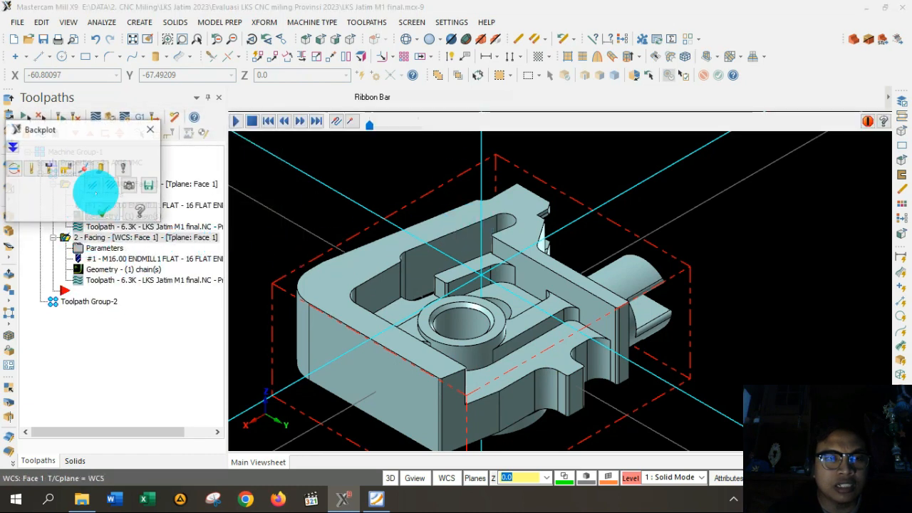
left_click(150, 129)
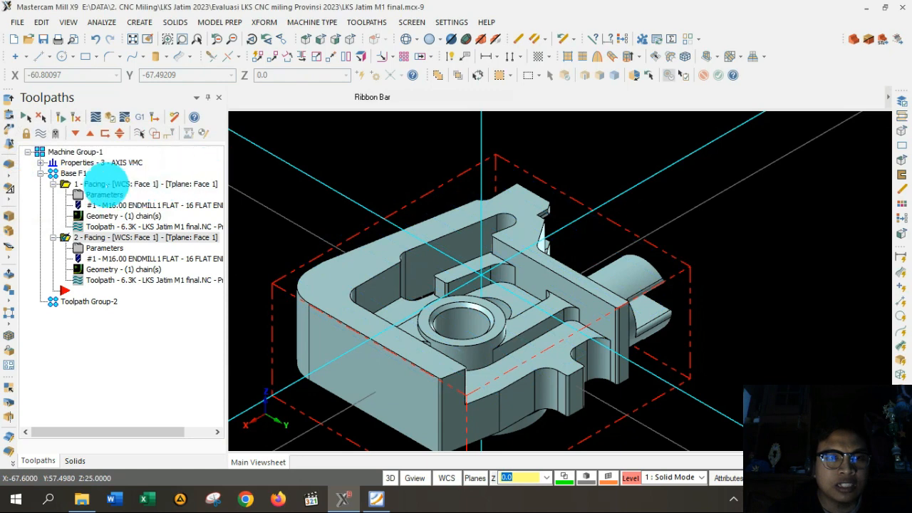
left_click(96, 185)
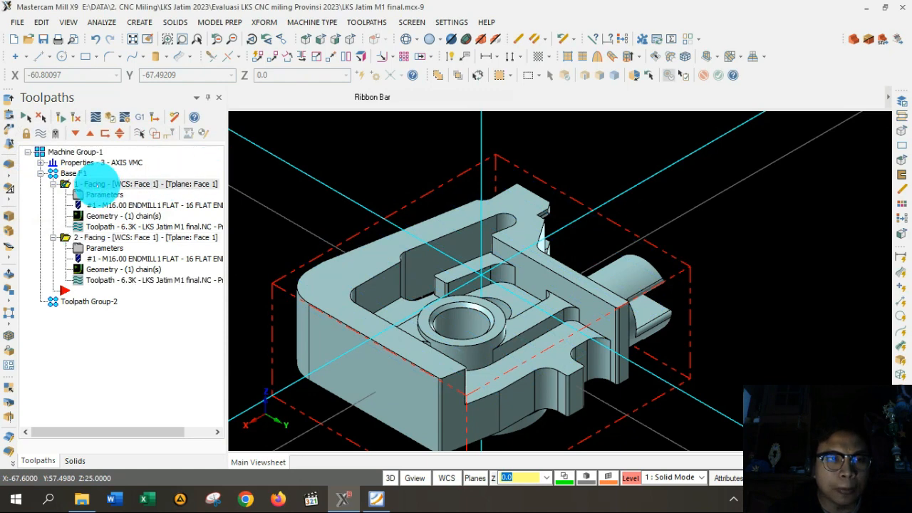
left_click(122, 240)
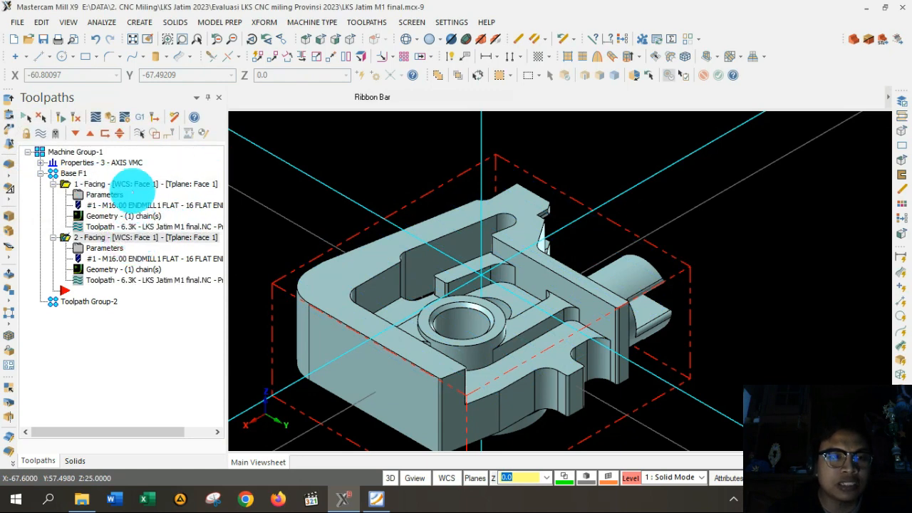
left_click(130, 184)
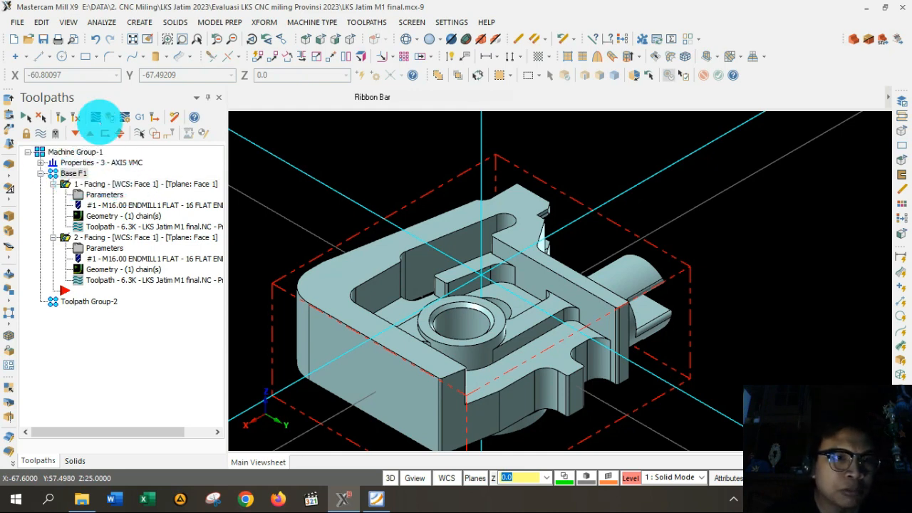
left_click(100, 118)
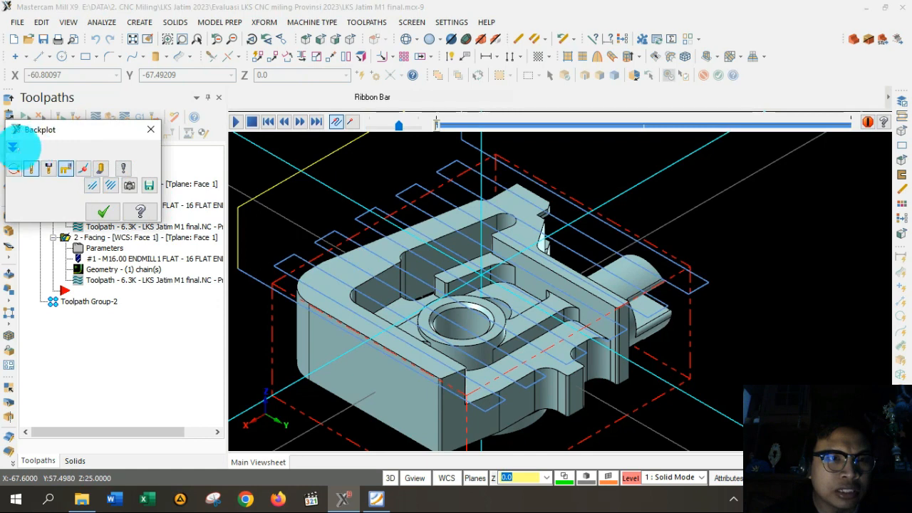
left_click(12, 147)
left_click(47, 322)
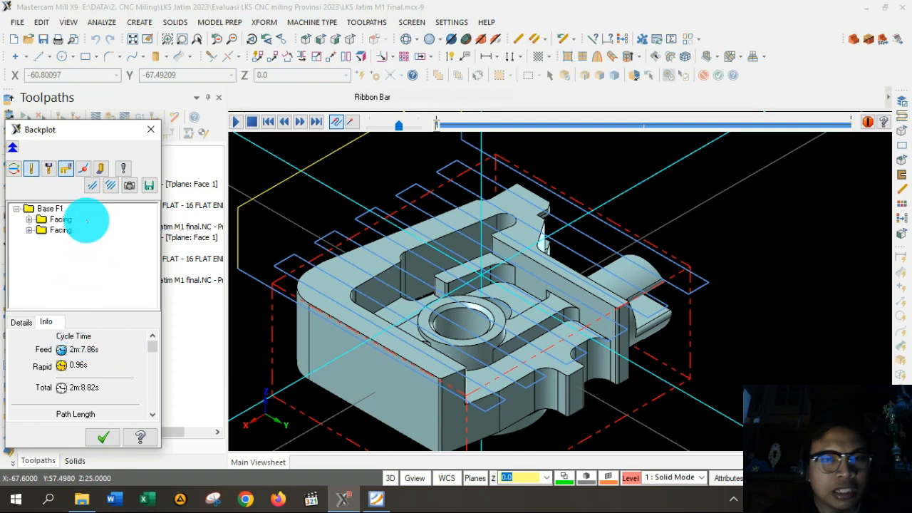
left_click(151, 130)
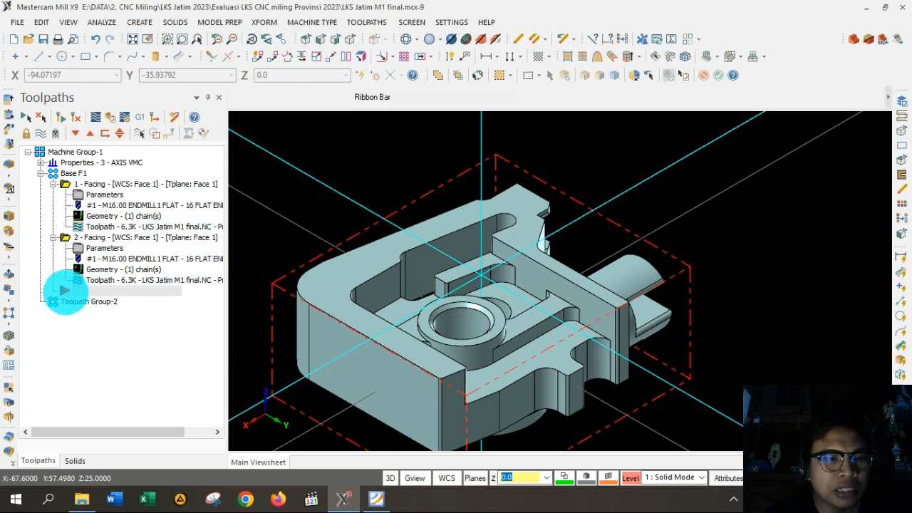
Move the insert arrow into the empty Toolpath Group-2 and rename that group Face 1.
left_click_drag(64, 290, 52, 306)
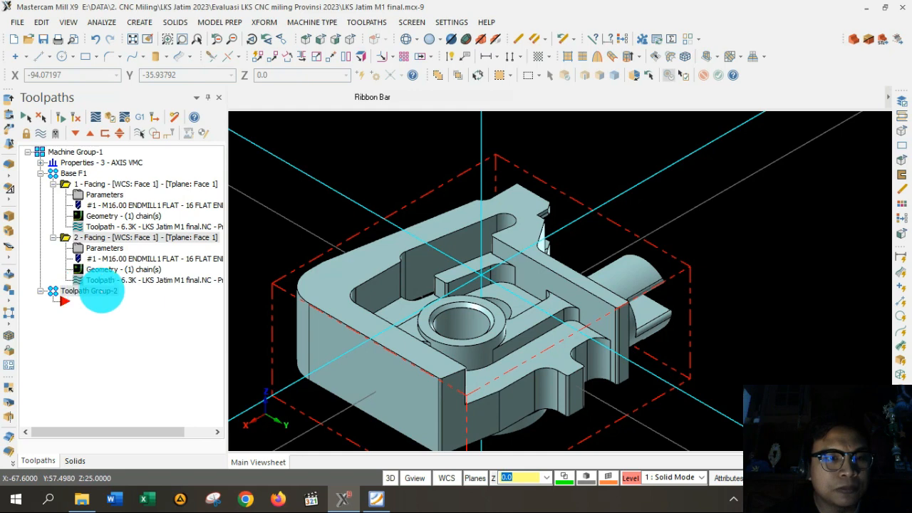
right_click(100, 293)
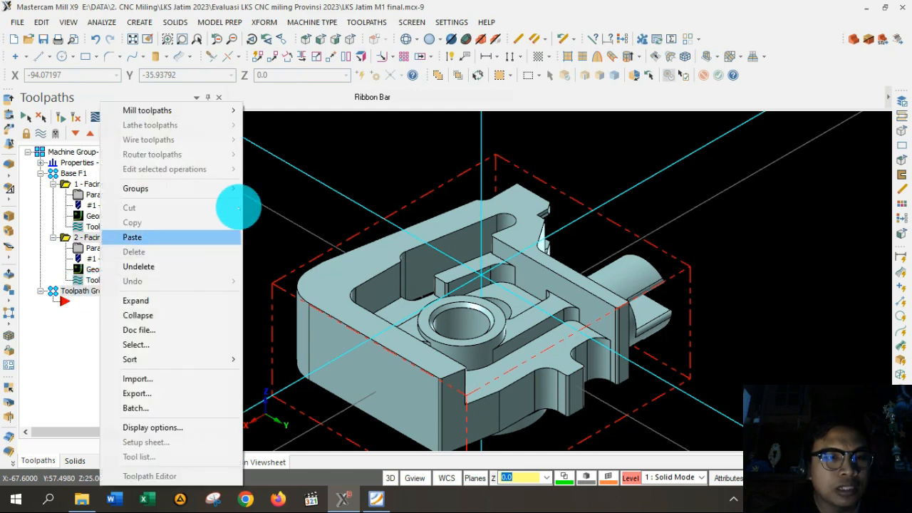
mouse_move(235, 188)
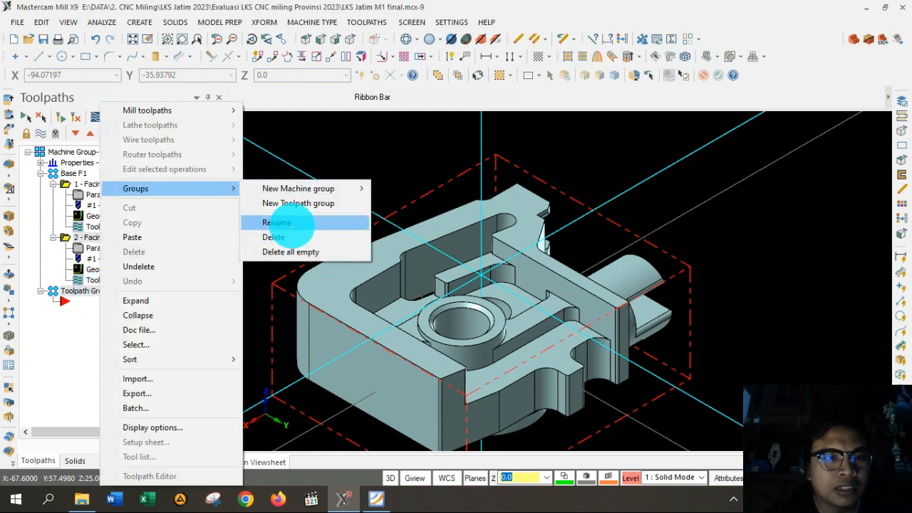
left_click(288, 223)
key("Return")
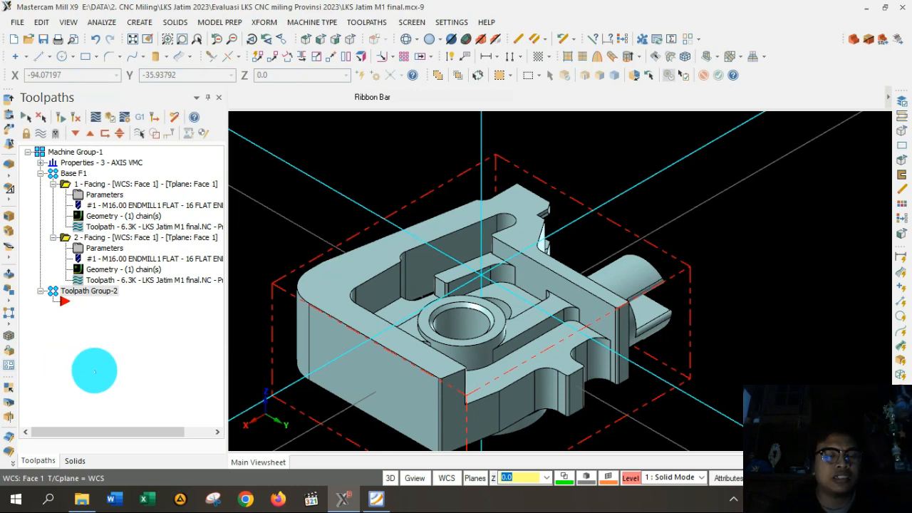
right_click(87, 292)
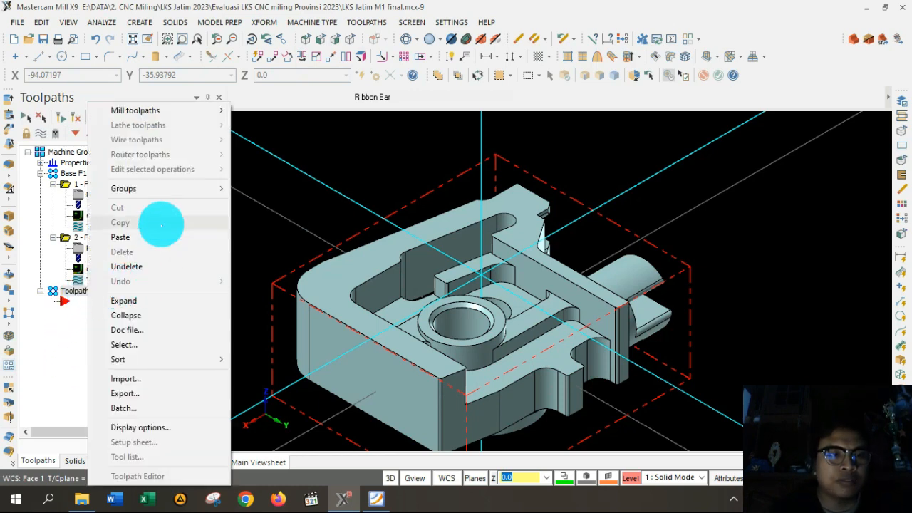
mouse_move(204, 111)
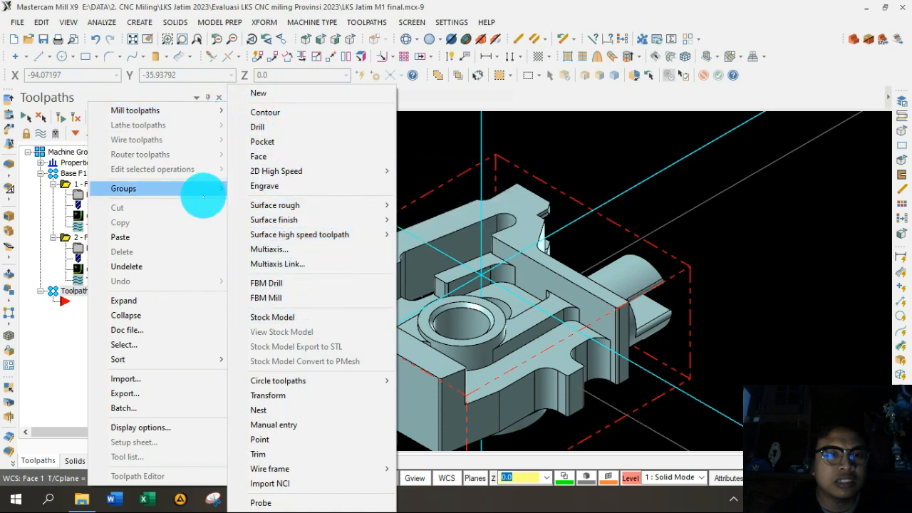
mouse_move(199, 189)
left_click(263, 222)
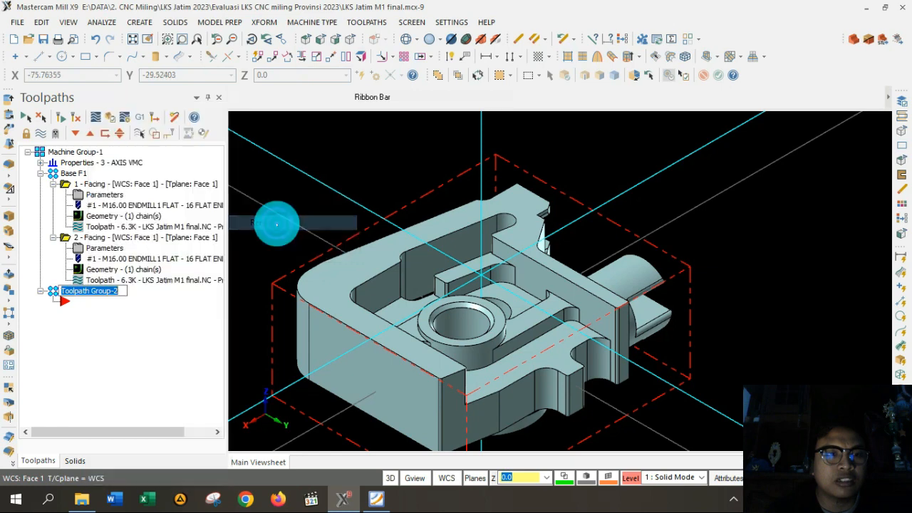
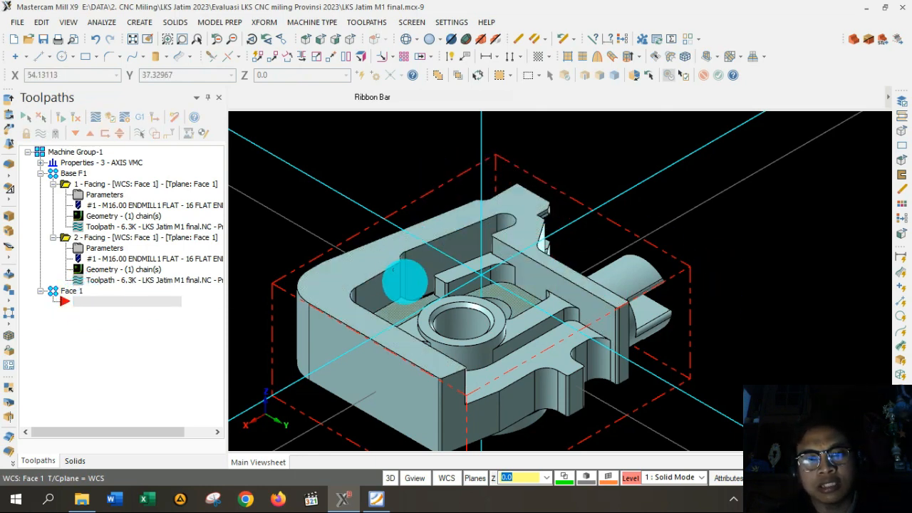
Make the Face 1 level the main level and hide the Solid Model level.
scroll(410, 265, "down", 2)
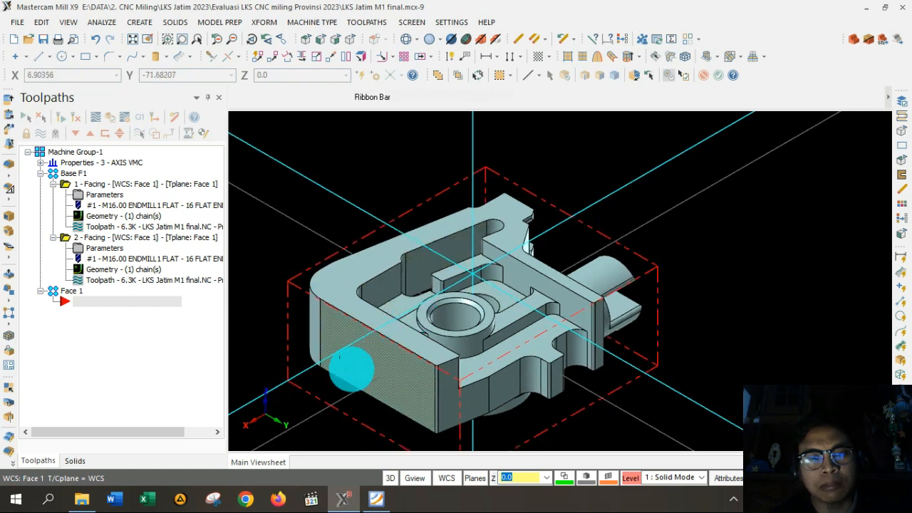
scroll(340, 359, "up", 2)
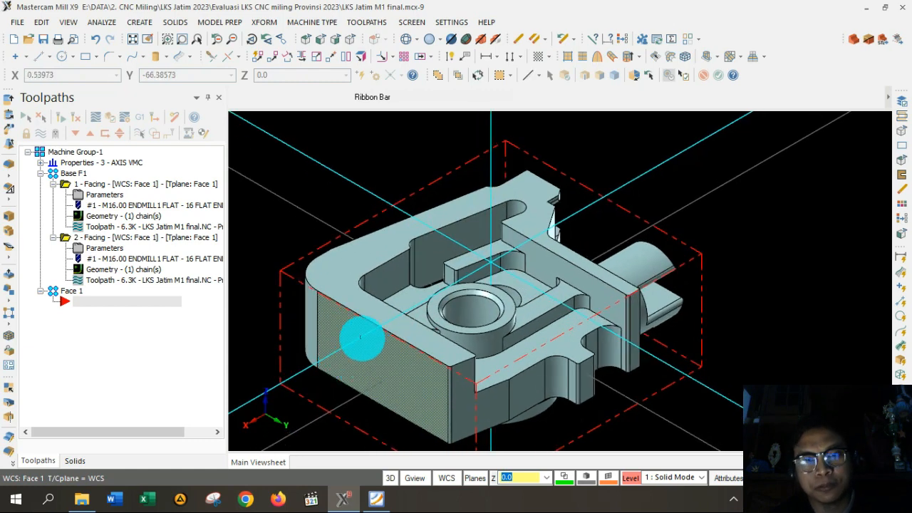
scroll(519, 228, "down", 1)
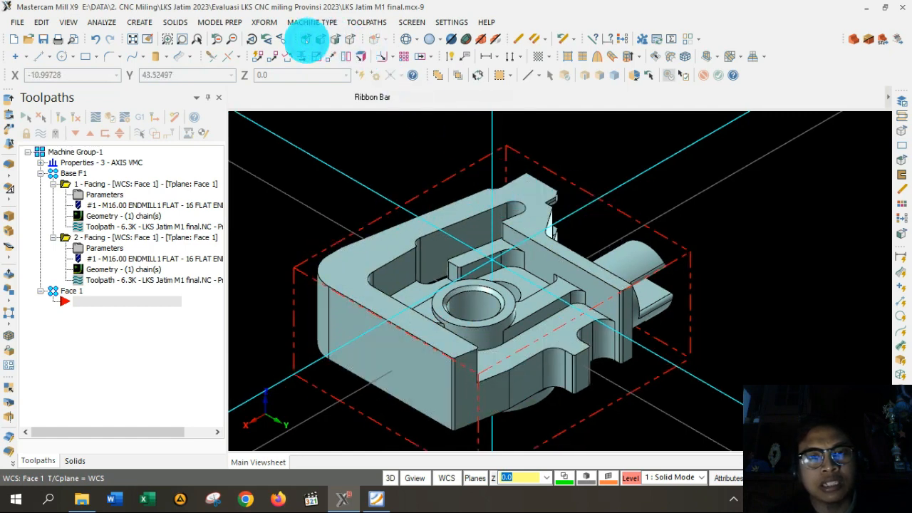
left_click(307, 39)
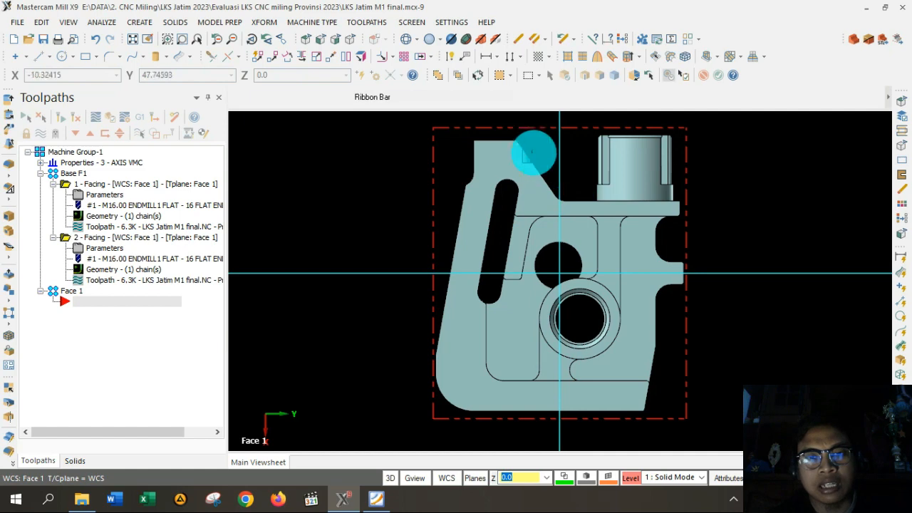
scroll(533, 152, "up", 2)
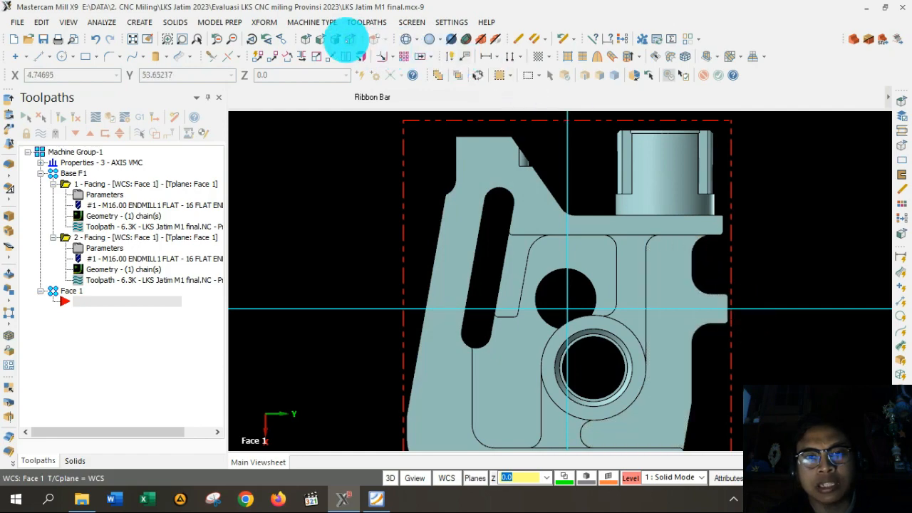
left_click(348, 39)
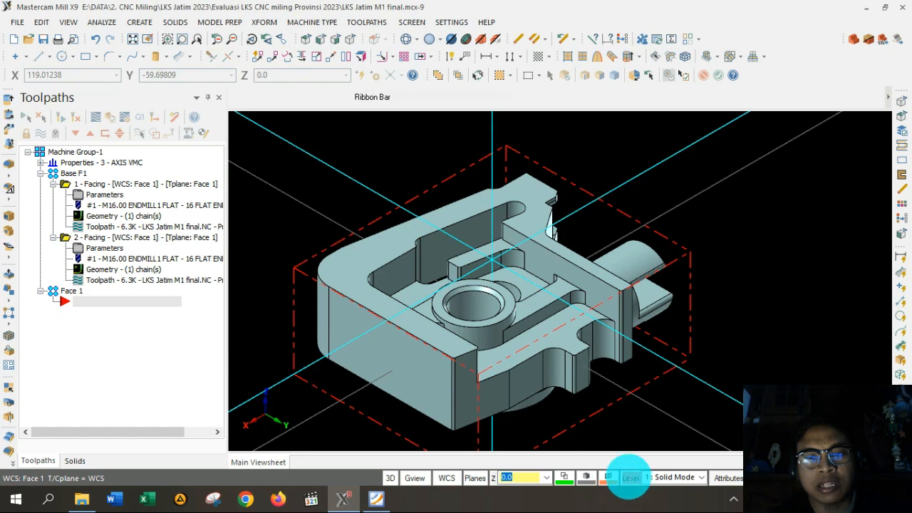
left_click(628, 477)
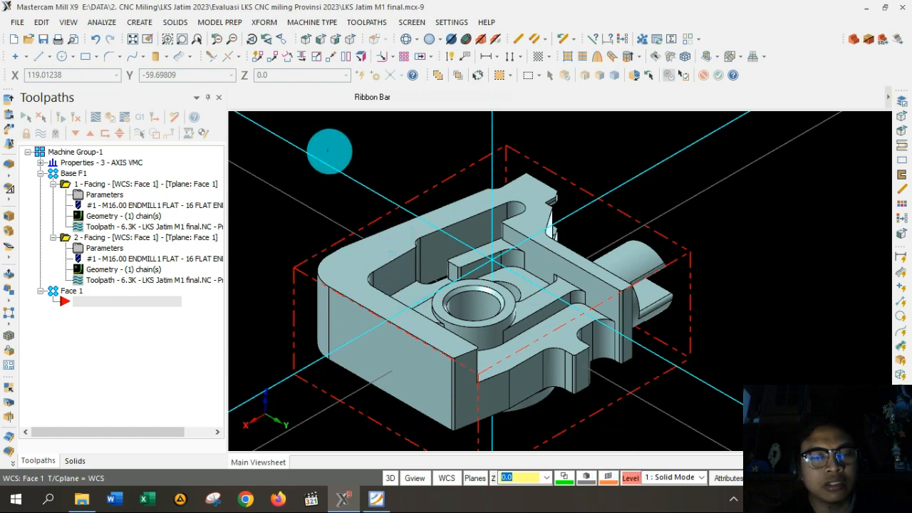
left_click(91, 197)
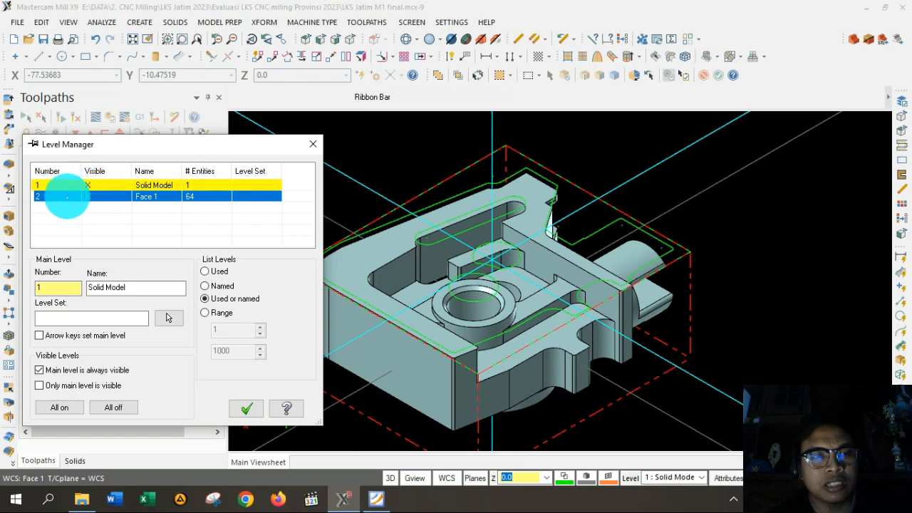
left_click(54, 196)
left_click(87, 185)
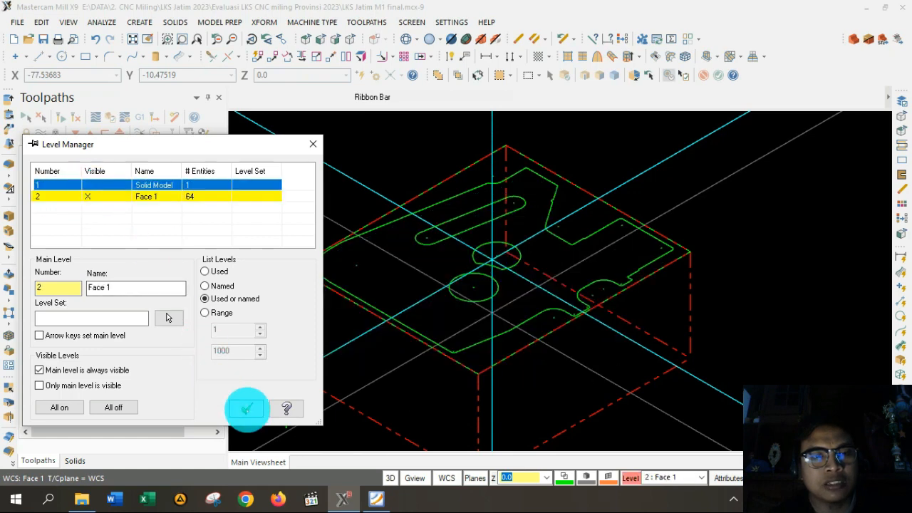
left_click(245, 407)
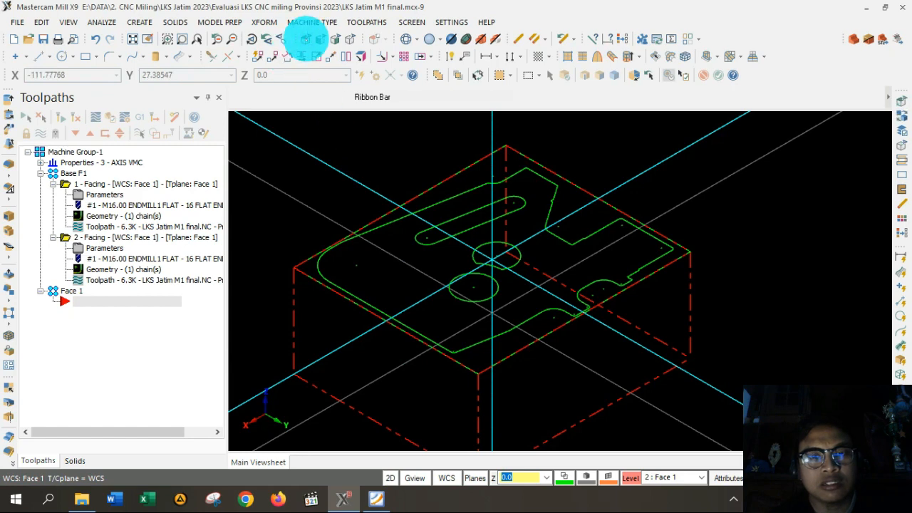
Delete the two short lines that form the small notch on the slanted edge of the Face 1 profile.
left_click(266, 38)
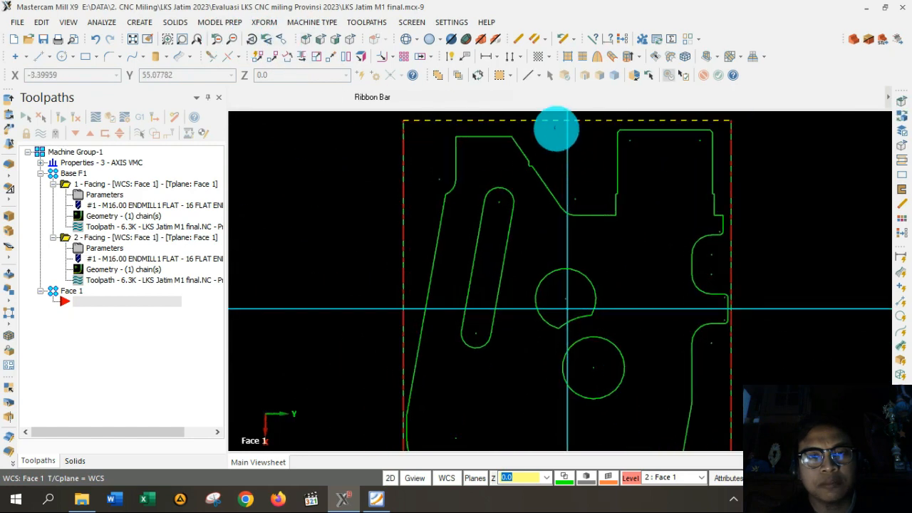
scroll(556, 128, "up", 5)
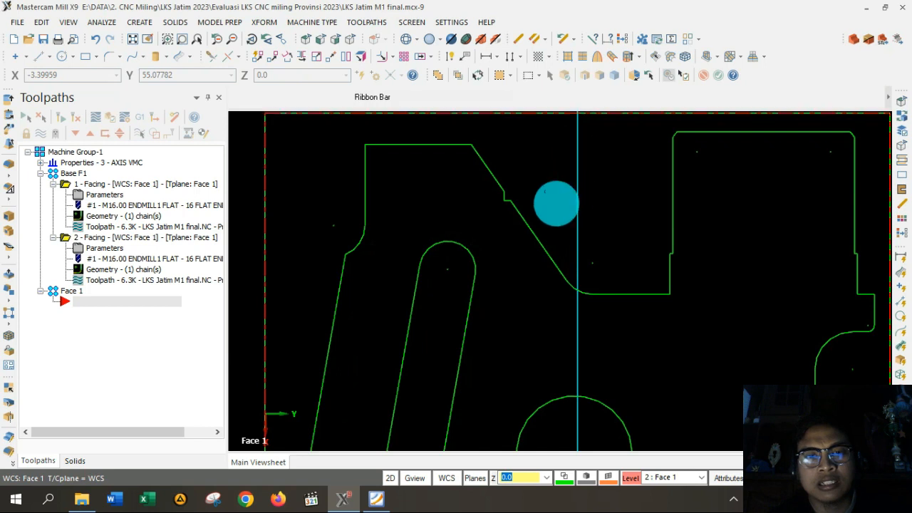
scroll(552, 179, "up", 2)
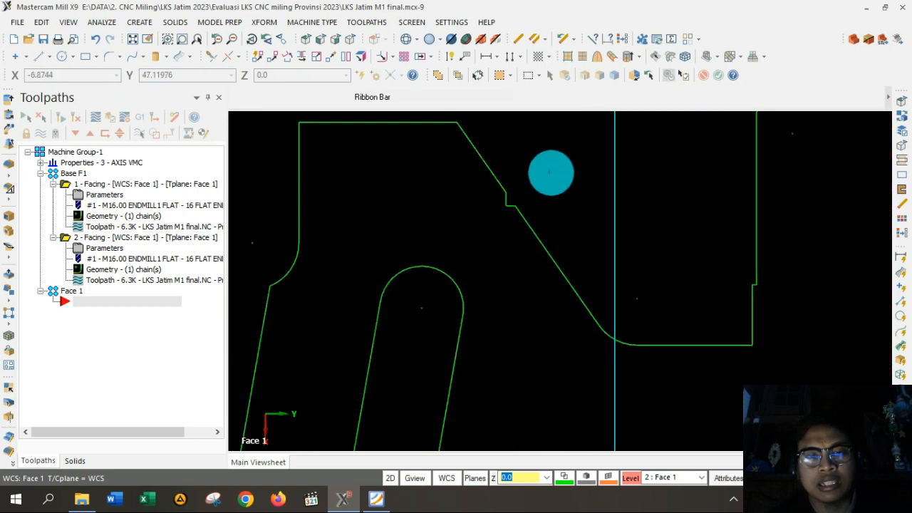
scroll(549, 172, "up", 6)
scroll(549, 172, "down", 7)
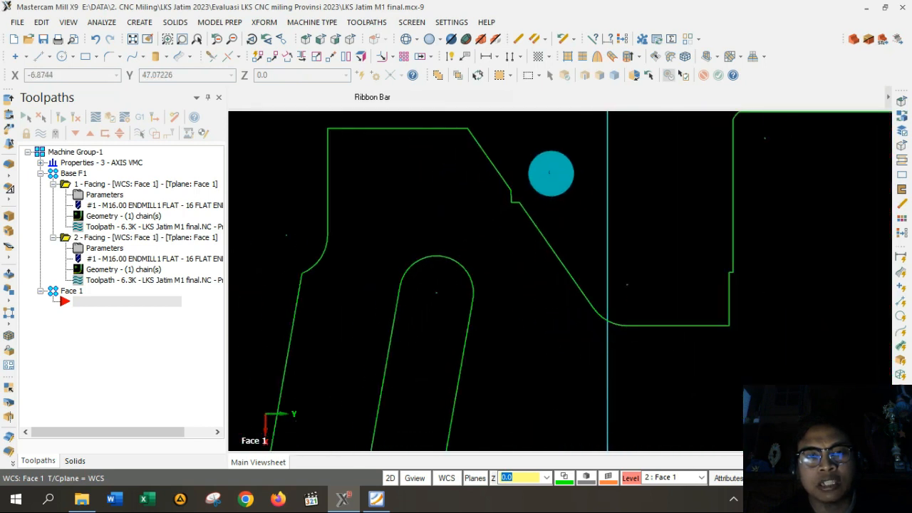
scroll(549, 173, "up", 3)
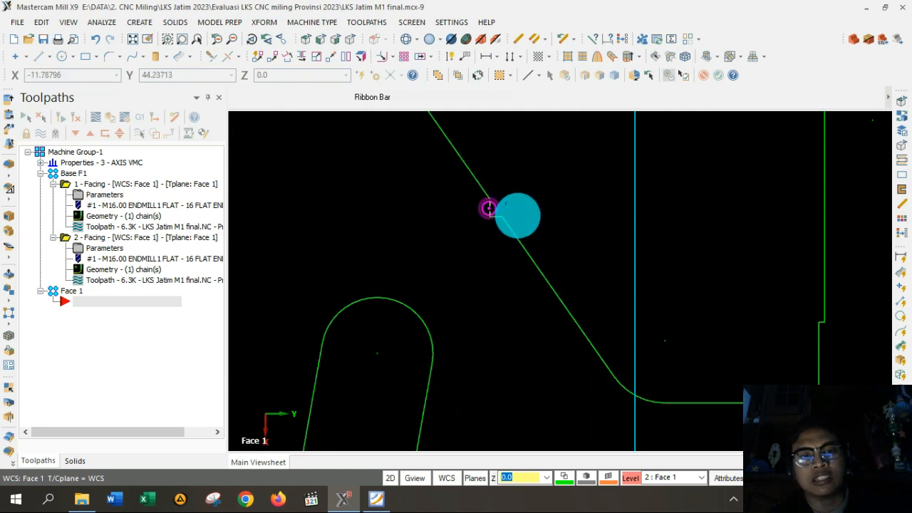
left_click(488, 208)
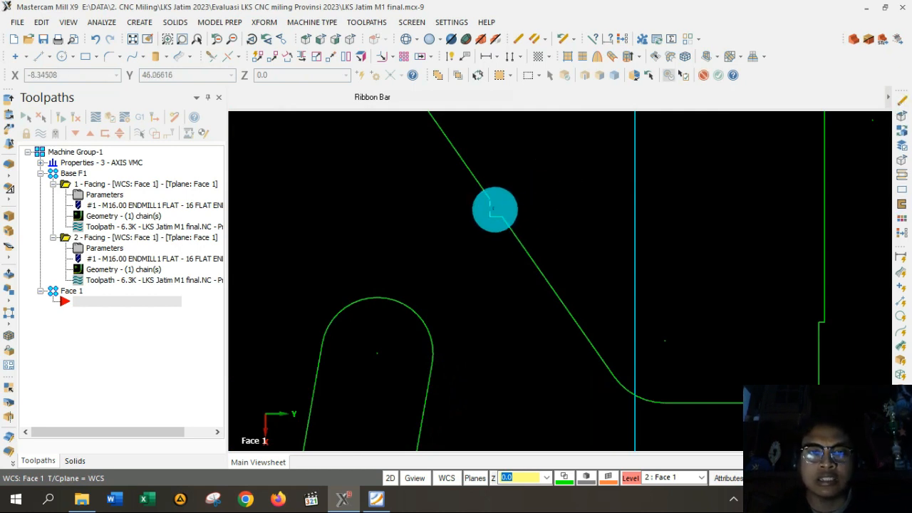
scroll(519, 204, "down", 3)
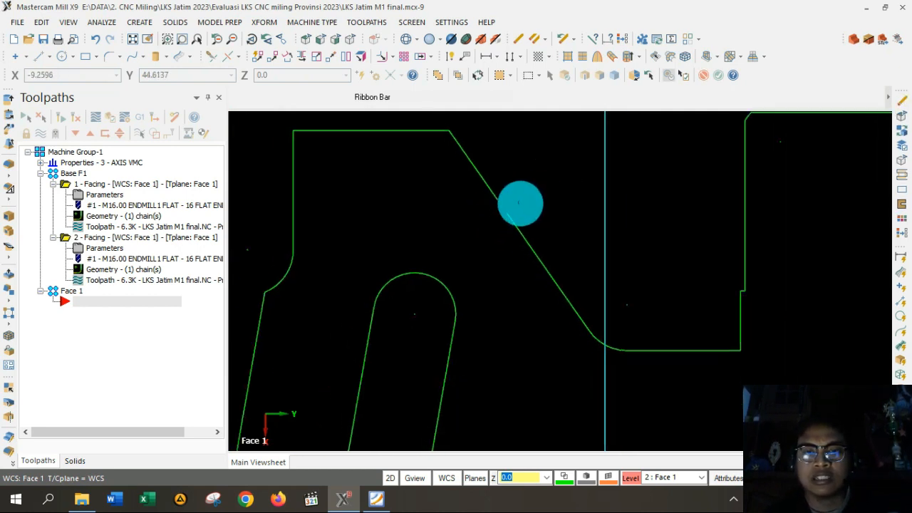
Delete the upper outline of the profile's rectangular tab, including its two long sides, end edge and small corner segments.
scroll(519, 203, "down", 1)
scroll(746, 180, "up", 2)
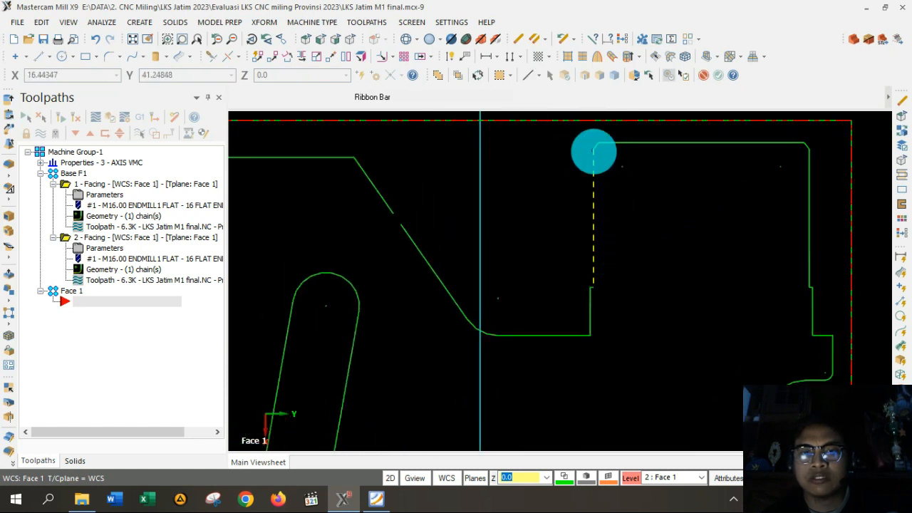
left_click(593, 149)
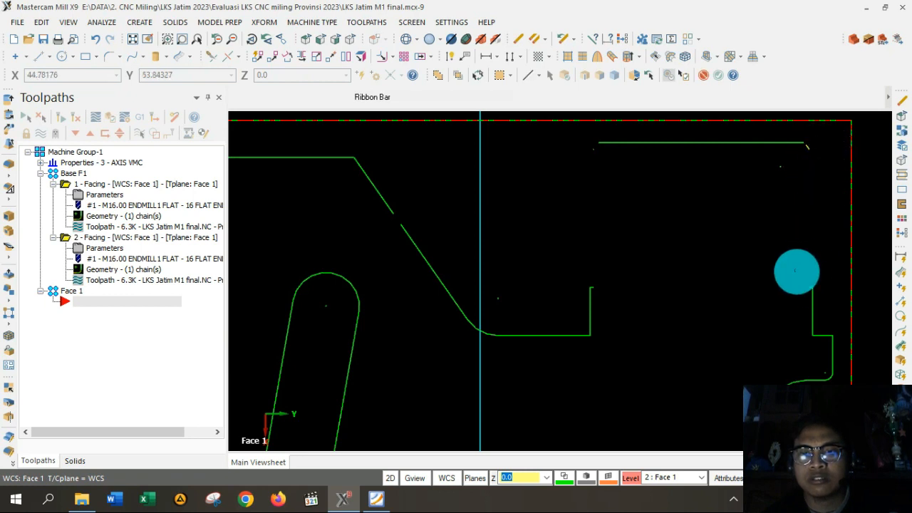
scroll(800, 285, "up", 6)
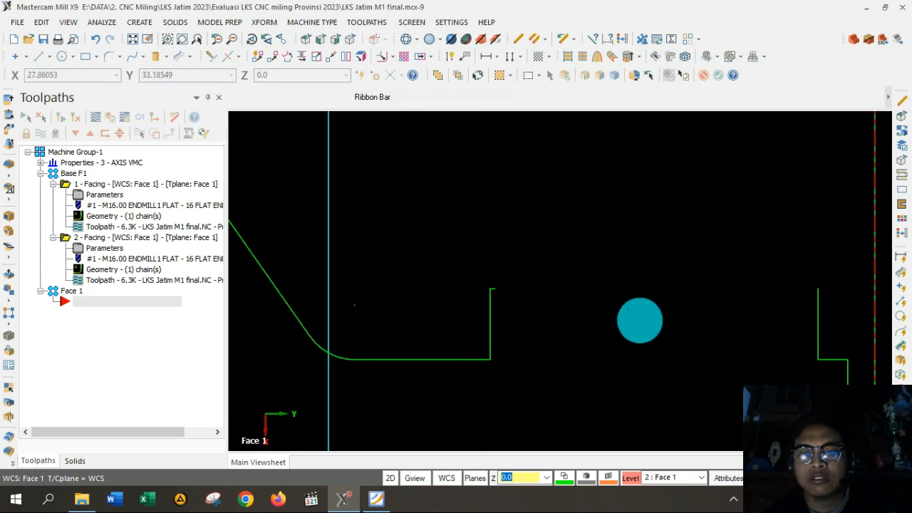
Delete the short horizontal stub at the upper end of the short vertical line beside the slanted line's fillet.
scroll(503, 299, "up", 5)
left_click(494, 288)
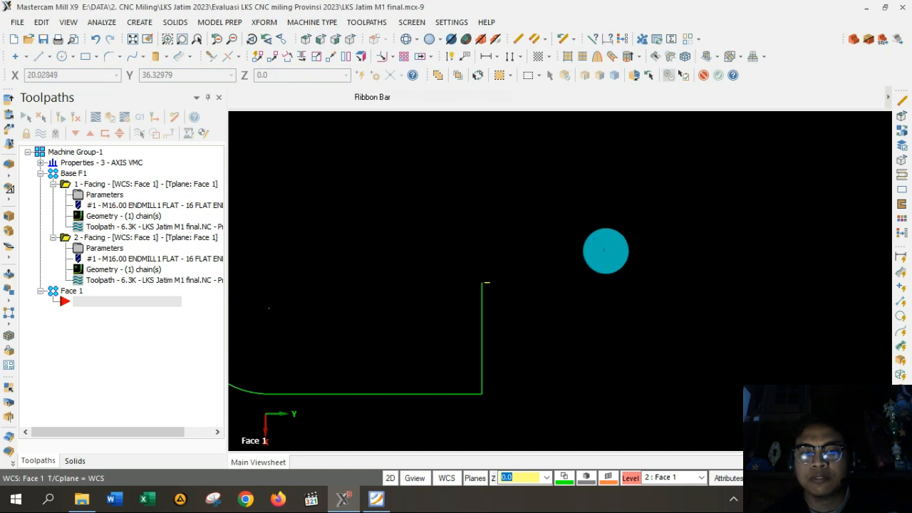
scroll(606, 249, "down", 6)
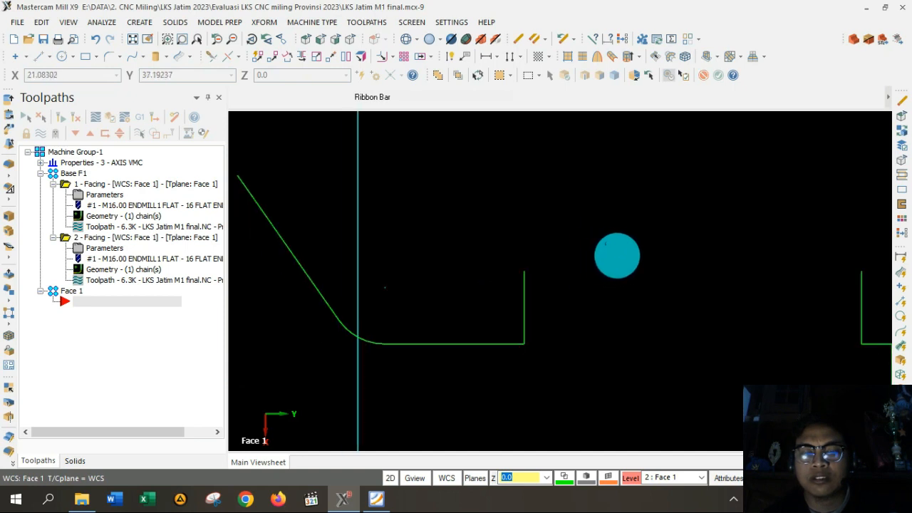
Delete the upper segment of the broken slanted line below the profile's upper-left horizontal edge.
scroll(641, 342, "down", 2)
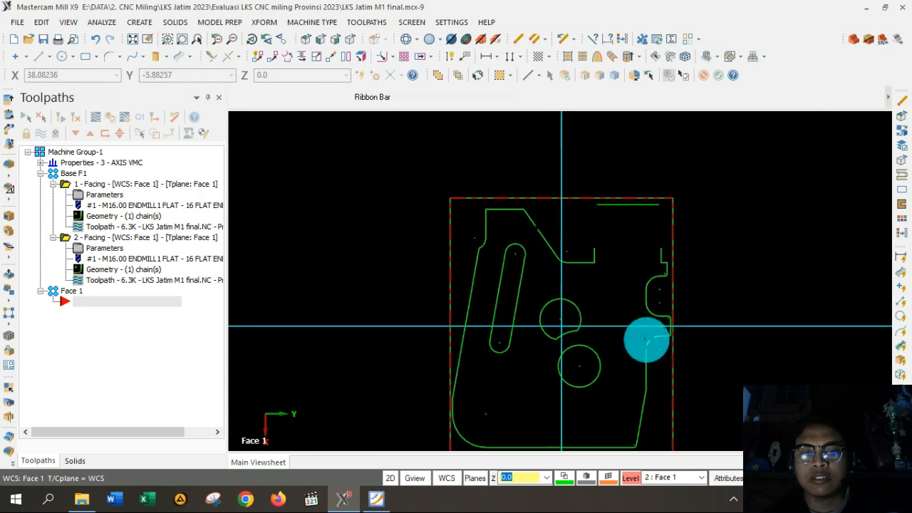
scroll(626, 354, "up", 2)
scroll(630, 342, "up", 1)
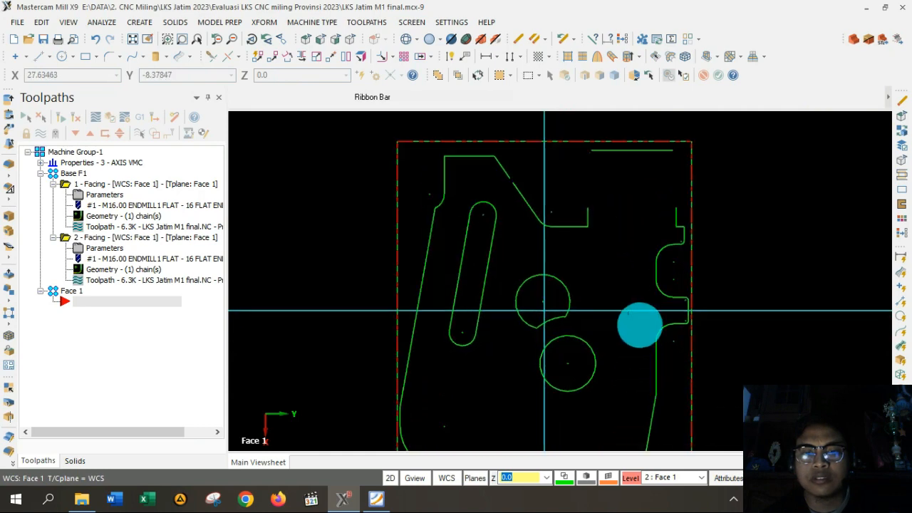
scroll(523, 164, "up", 2)
scroll(521, 163, "up", 5)
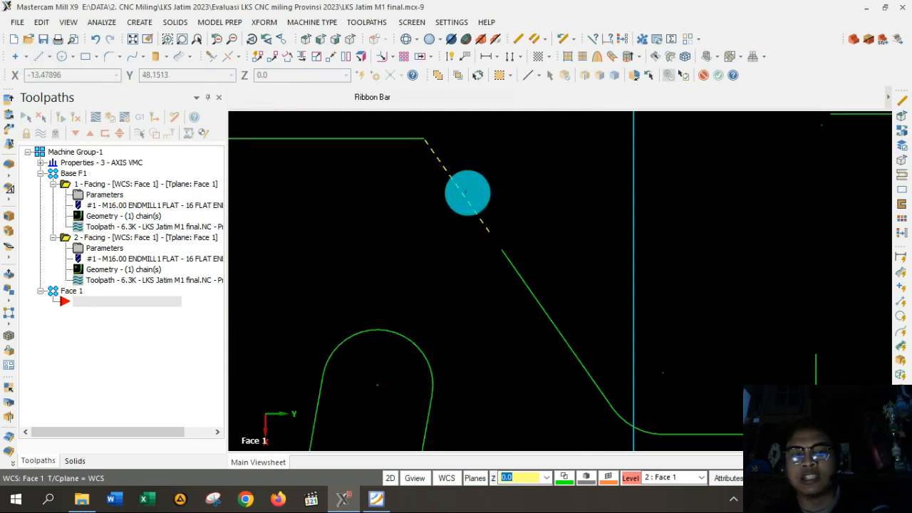
key("Delete")
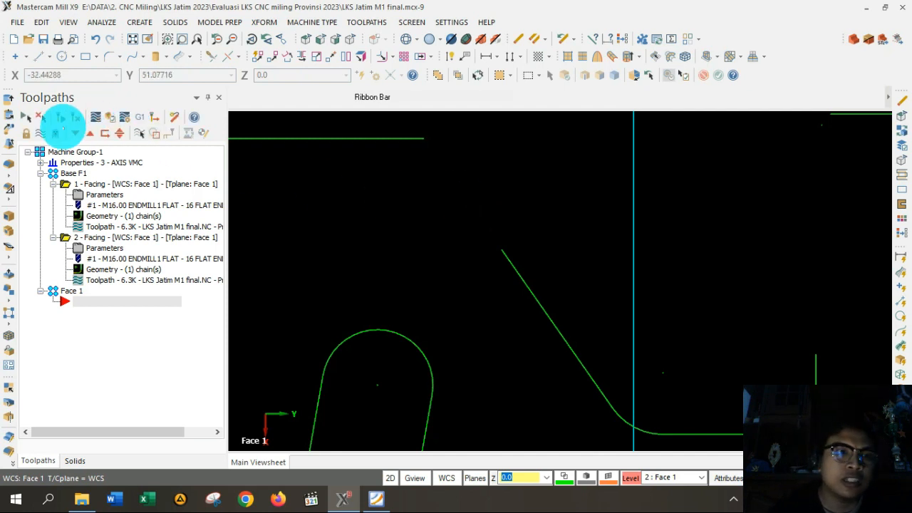
Draw a line about 11 mm long from the upper-left horizontal edge's right end to the open end of the slanted line.
left_click(40, 57)
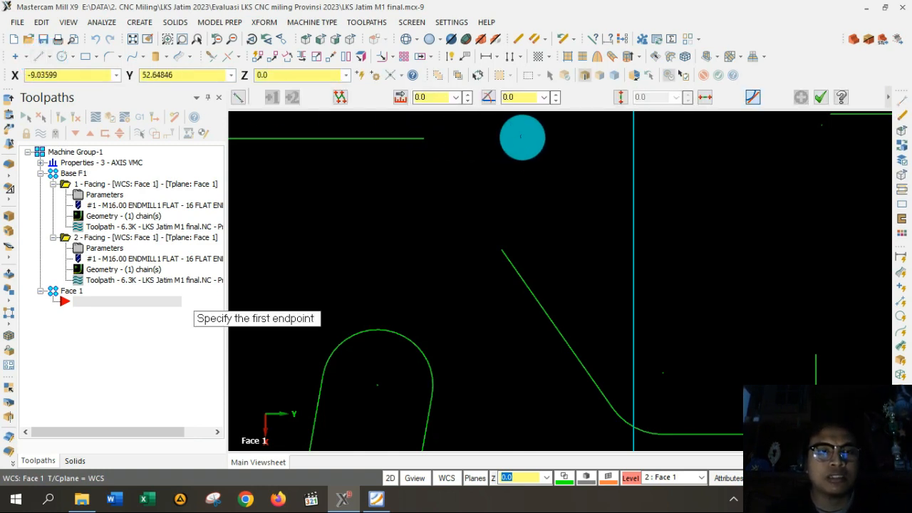
left_click(424, 138)
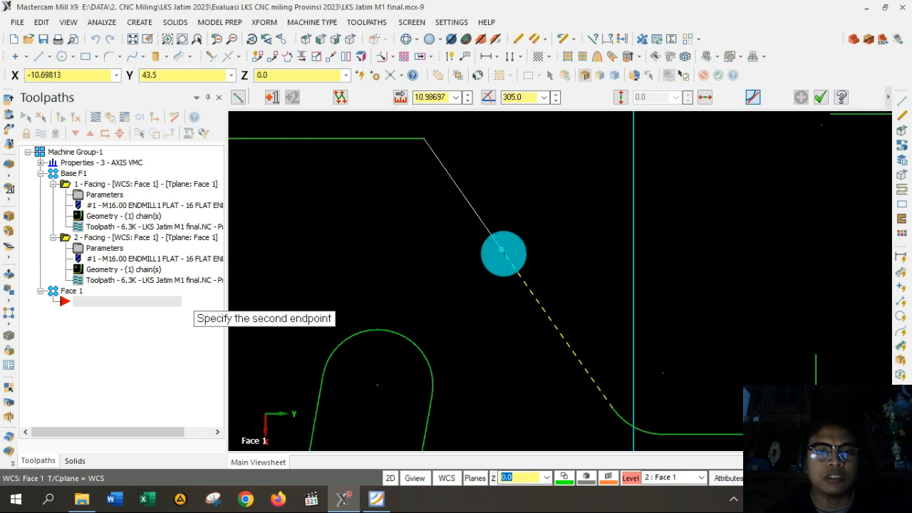
left_click(504, 251)
left_click(820, 97)
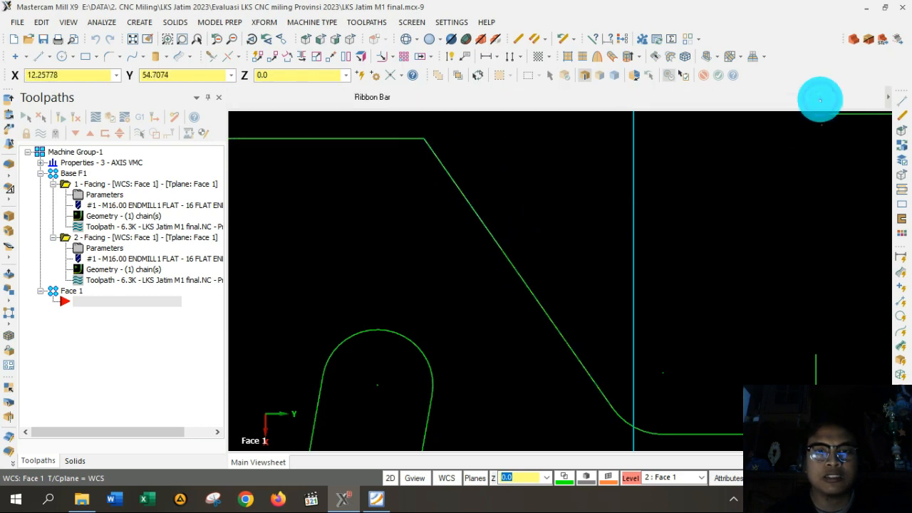
Draw a vertical line about 21 mm long upward from the open end of the left short vertical line, past the top edge's height.
scroll(745, 207, "down", 2)
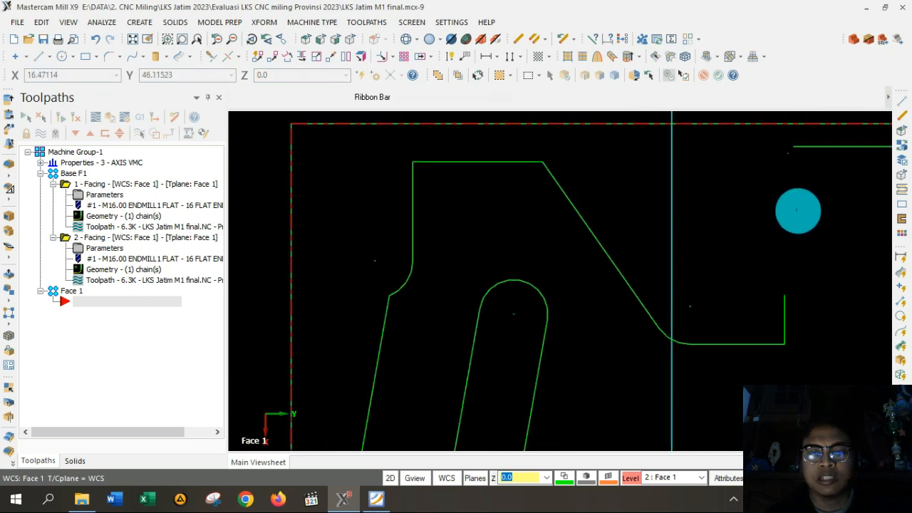
scroll(797, 210, "up", 3)
right_click(795, 215)
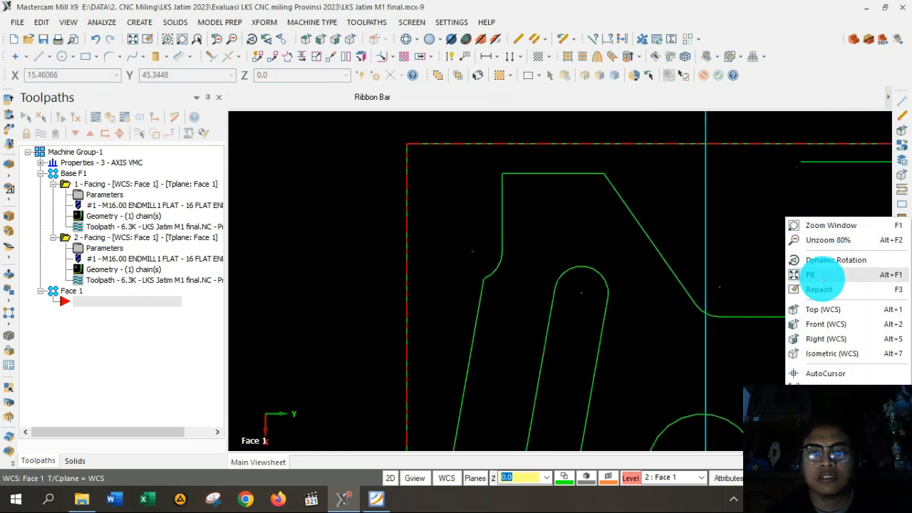
left_click(822, 278)
scroll(670, 149, "up", 2)
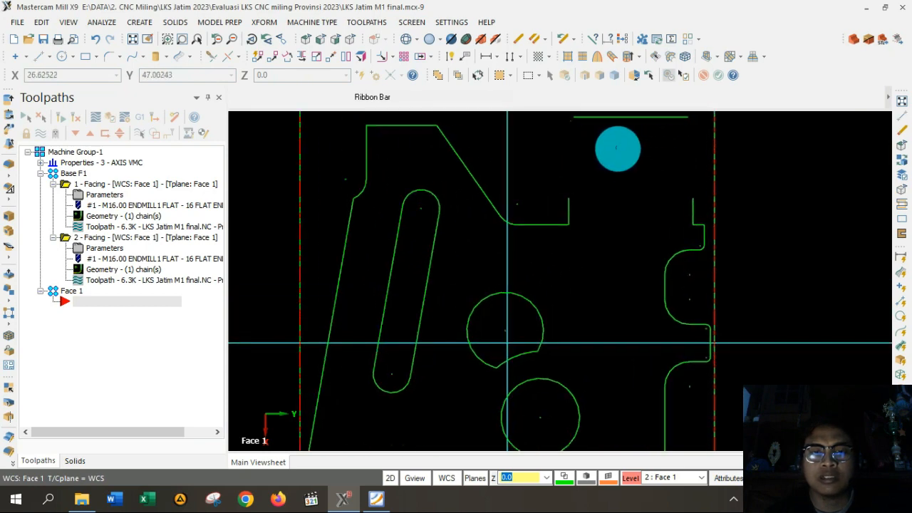
scroll(617, 149, "up", 3)
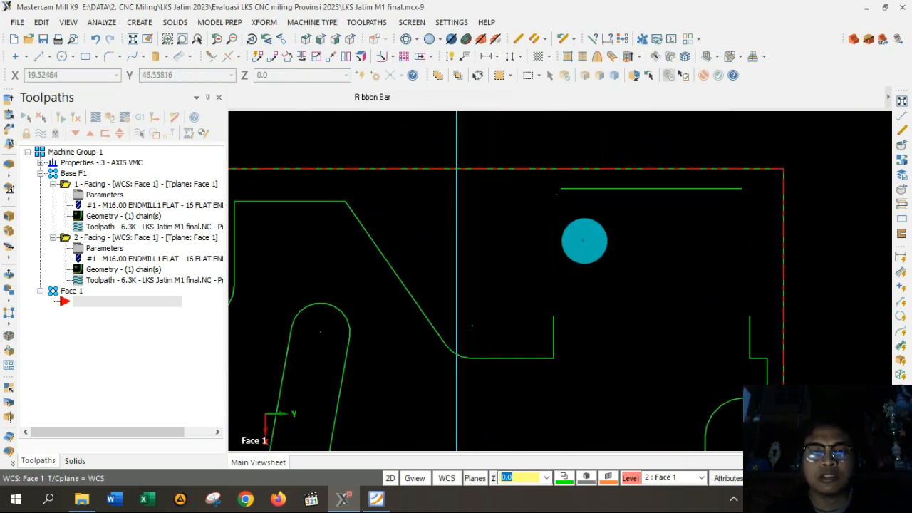
scroll(584, 240, "up", 1)
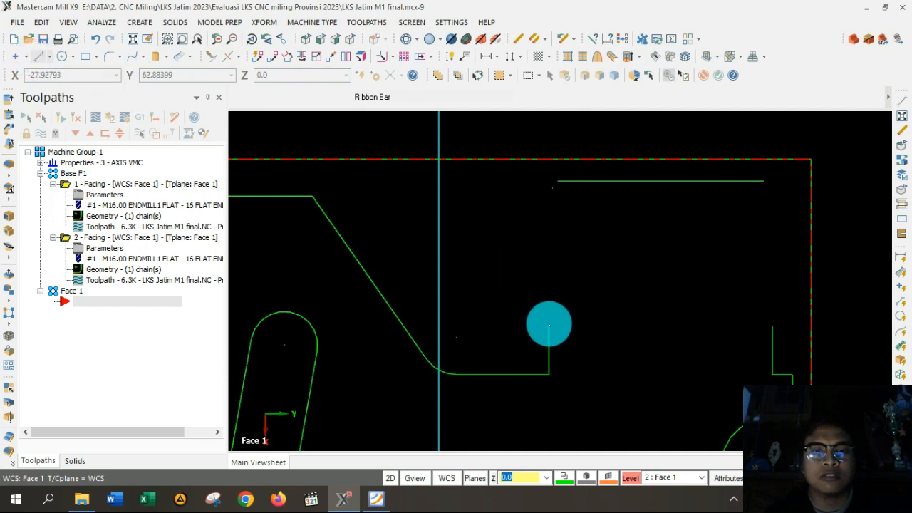
left_click(40, 57)
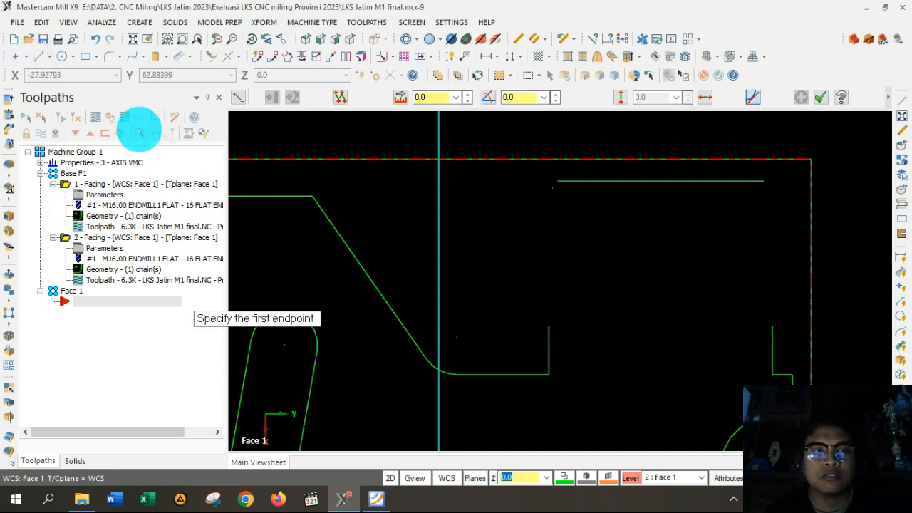
left_click(549, 327)
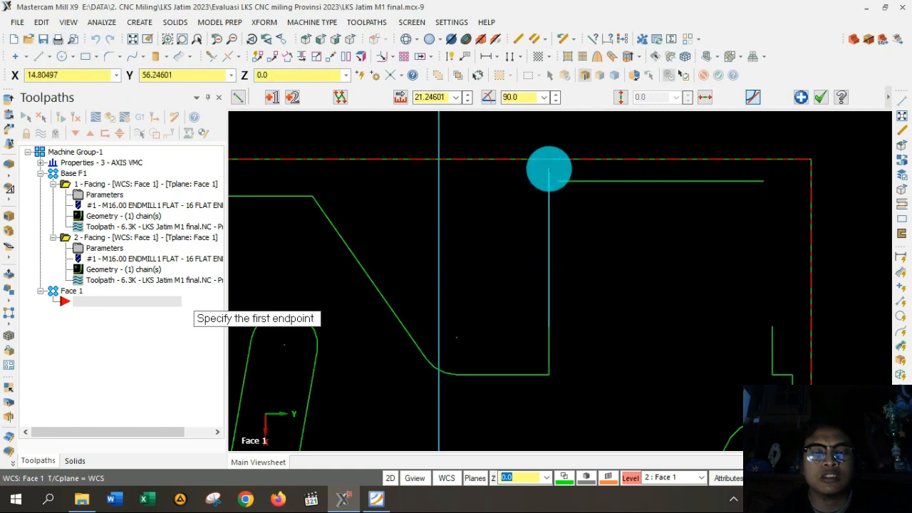
key("Escape")
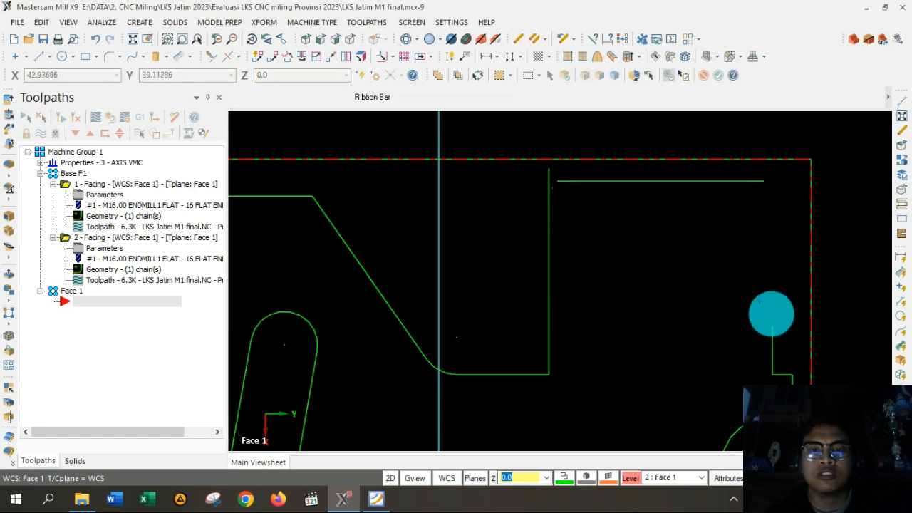
Draw a vertical line about 21 mm long upward from the open end of the right short vertical line, past the top edge's height.
left_click(42, 60)
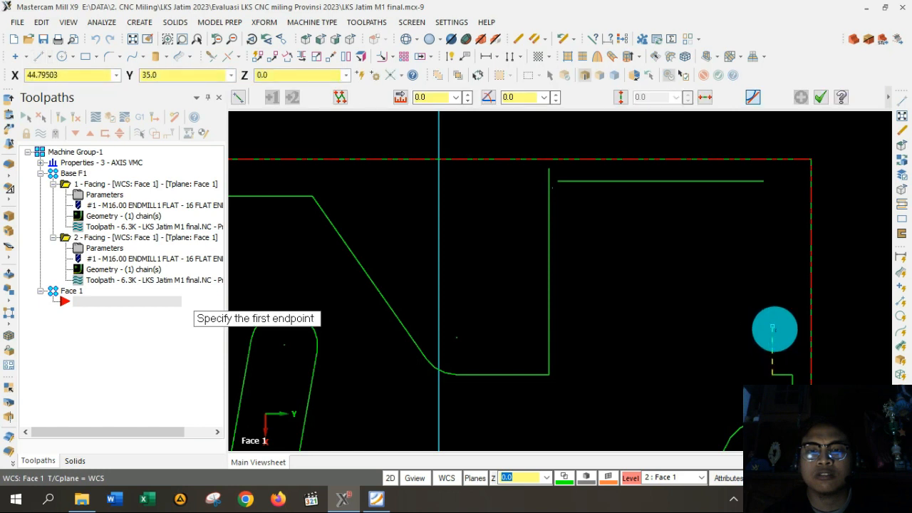
left_click(772, 328)
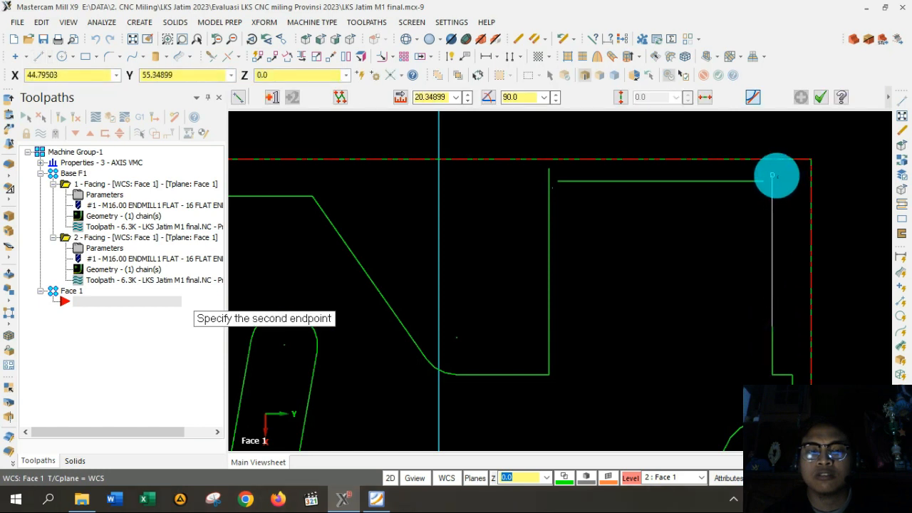
left_click(774, 171)
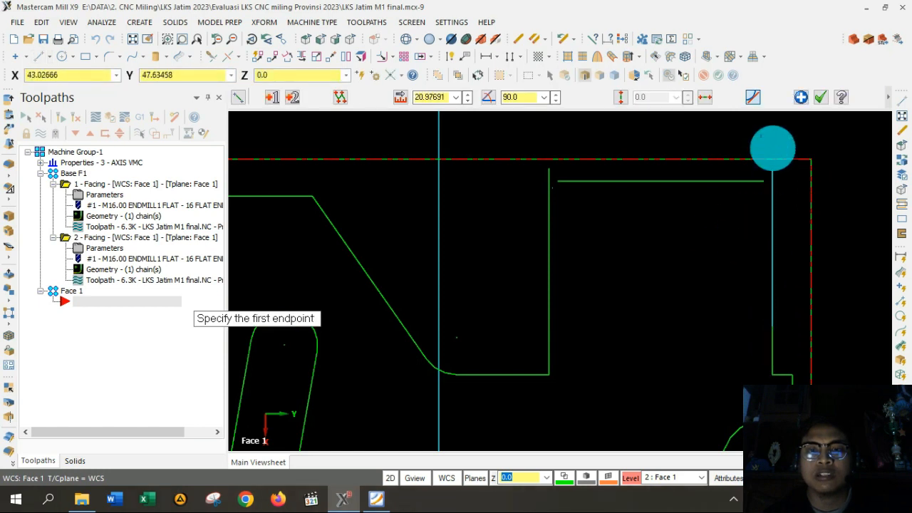
left_click(820, 97)
Extend the detached upper-right horizontal line by 5 mm at both ends so it crosses the two vertical lines.
scroll(721, 128, "up", 2)
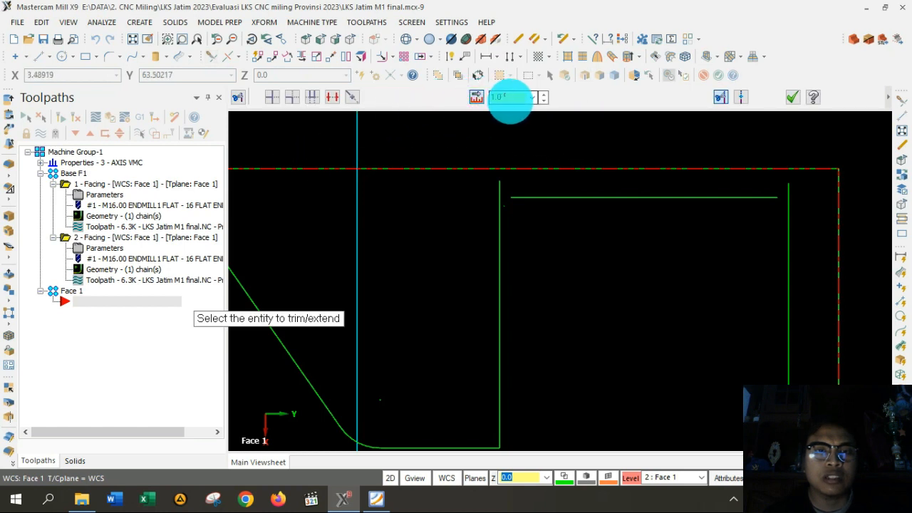
left_click(508, 97)
type("5")
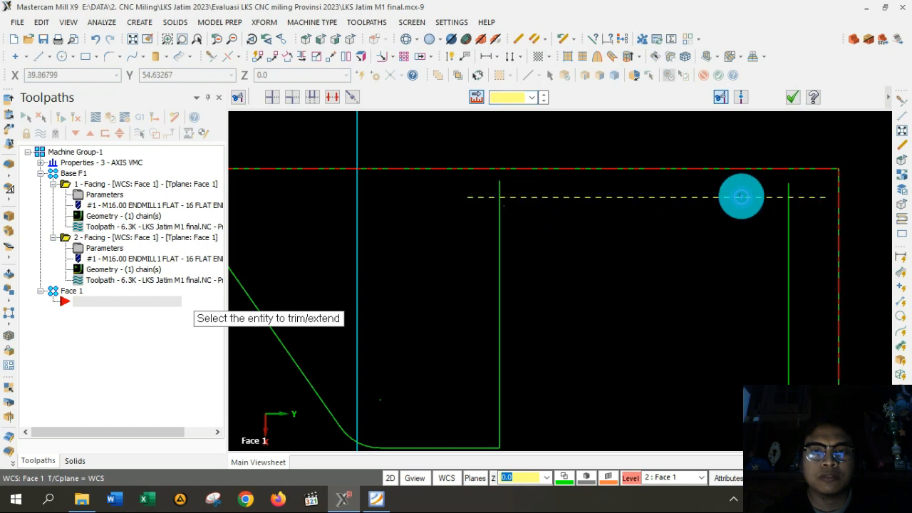
left_click(739, 197)
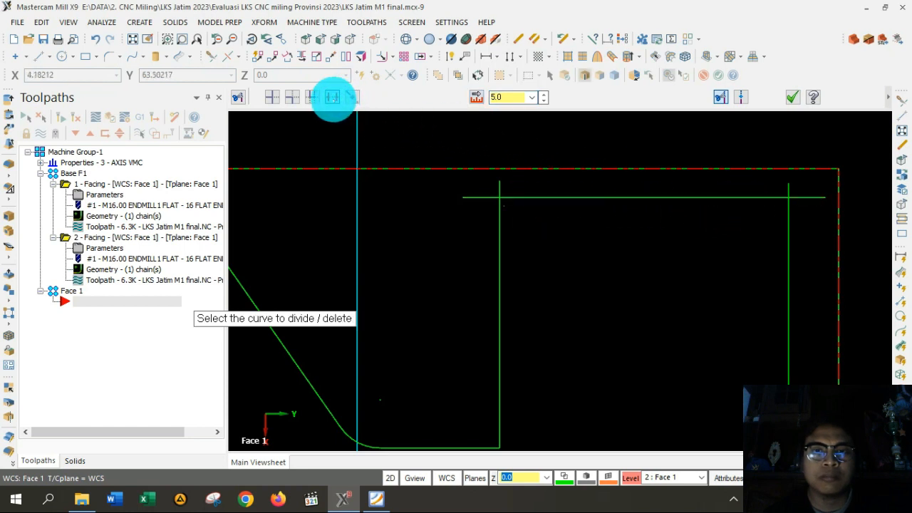
Trim the overhanging line ends at both upper corners with the divide/delete option to close the rectangular tab.
left_click(470, 197)
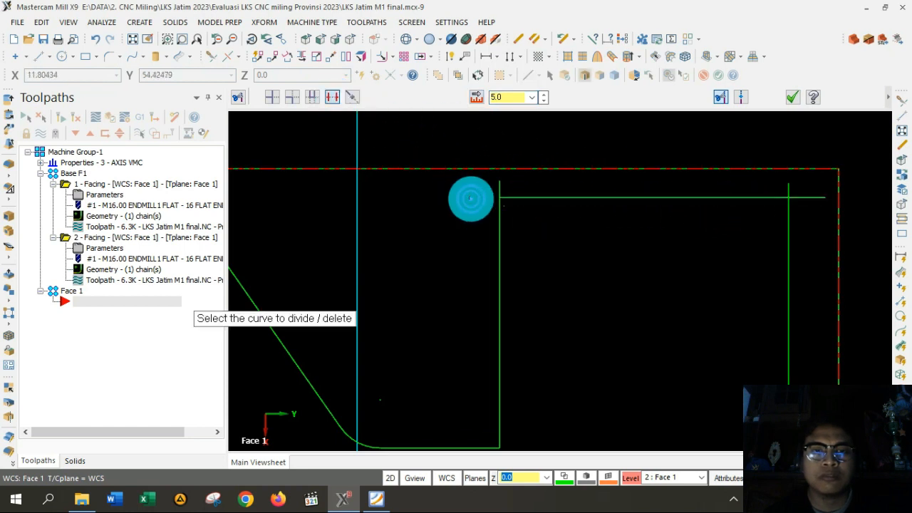
left_click(789, 187)
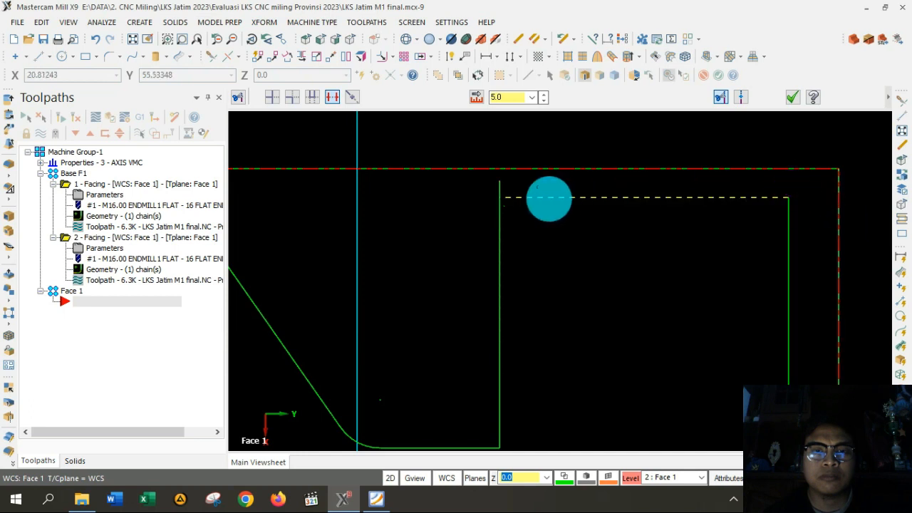
left_click(792, 98)
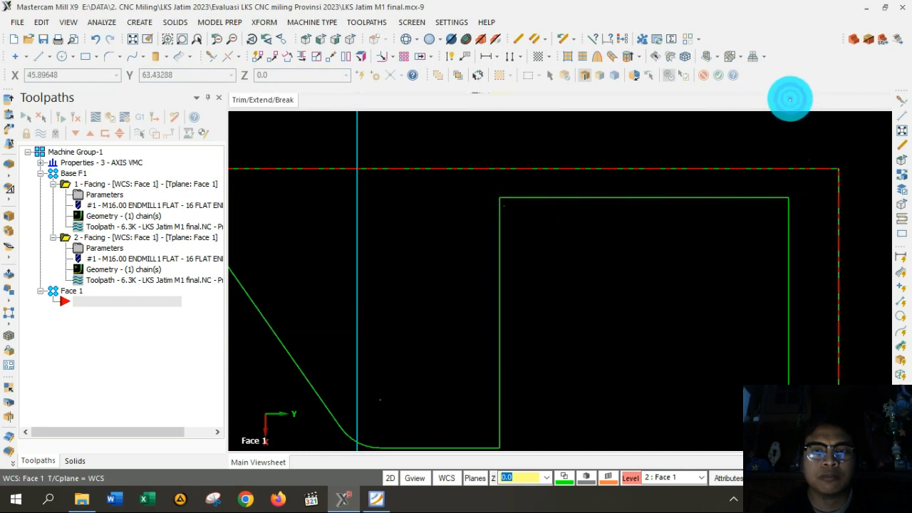
Check the radius of the small arc joining the upper-left vertical edge to the long slanted edge using Circular Dimension, without placing it.
right_click(598, 137)
left_click(627, 179)
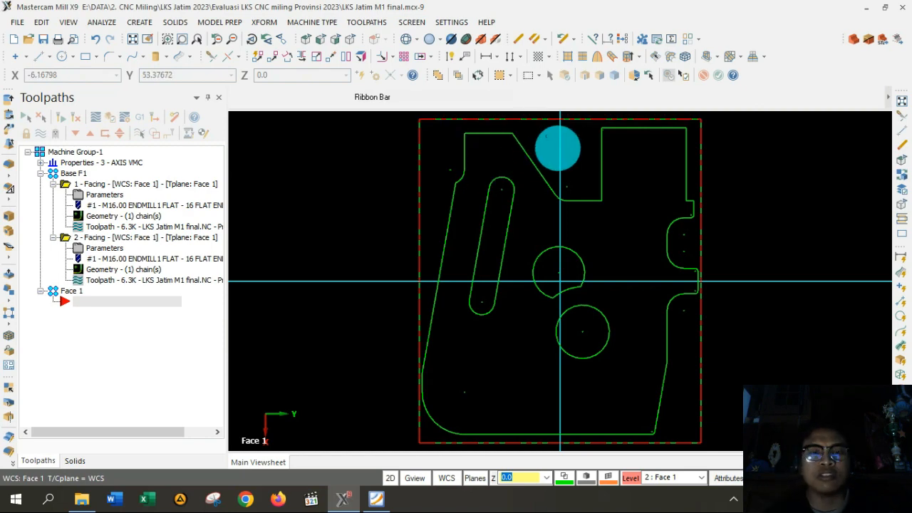
scroll(548, 138, "up", 4)
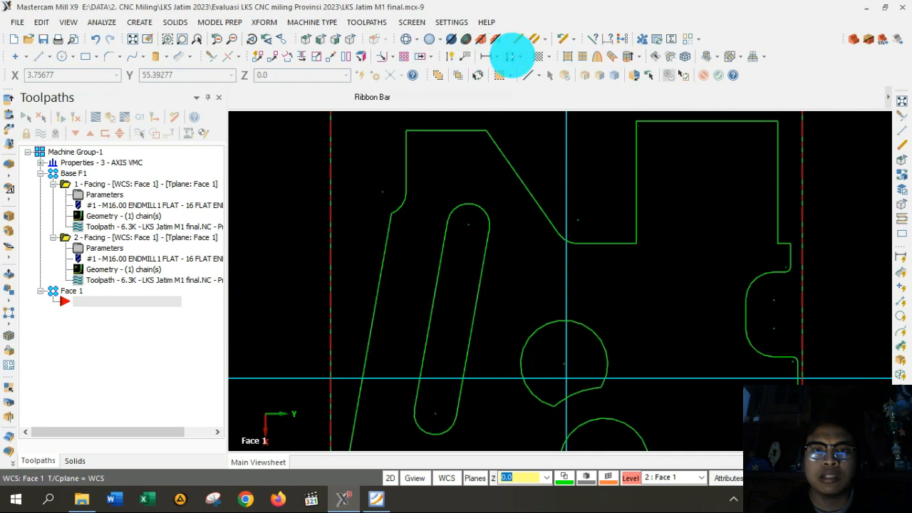
left_click(519, 56)
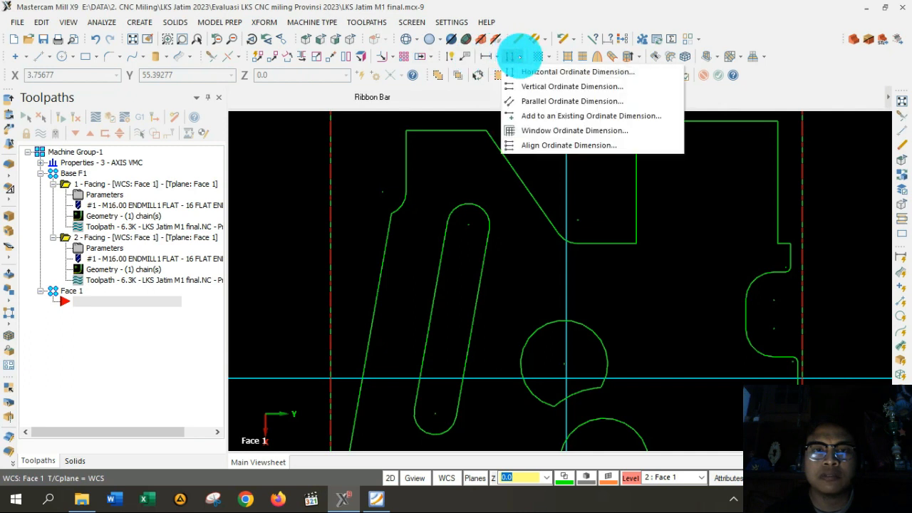
left_click(499, 57)
left_click(491, 56)
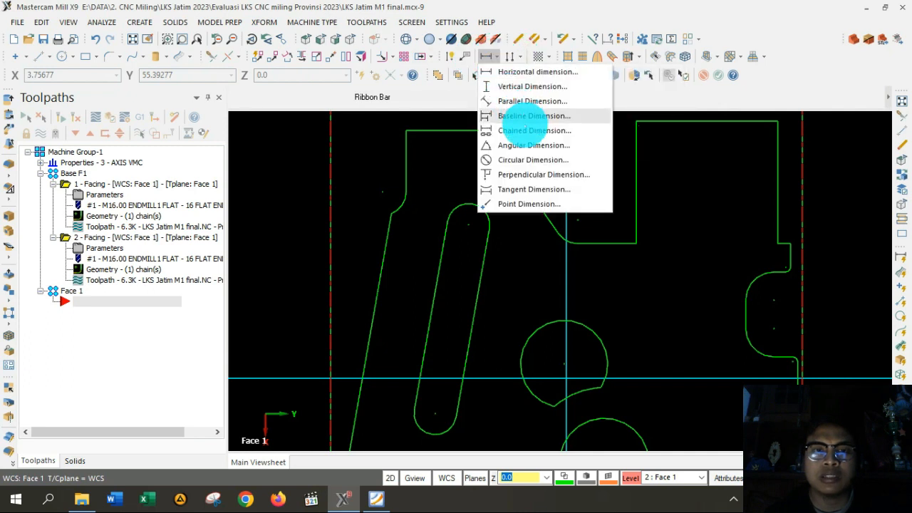
left_click(525, 159)
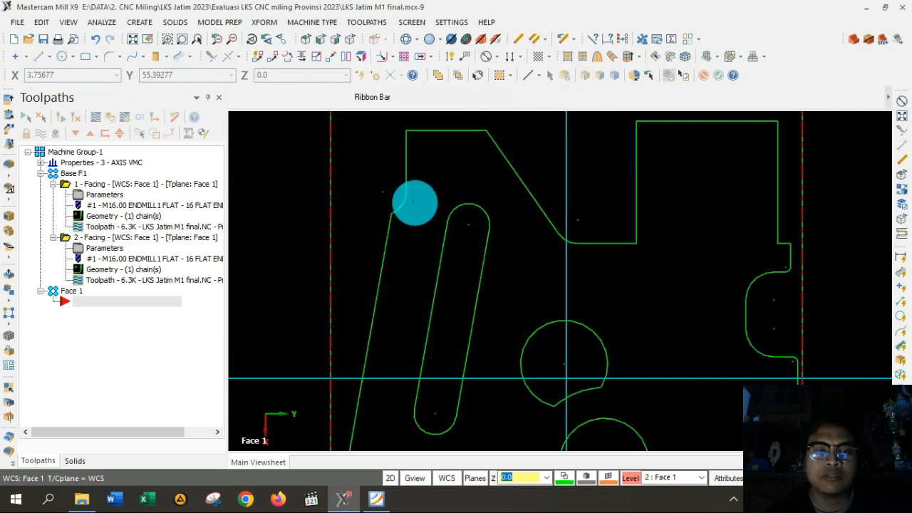
scroll(416, 206, "up", 3)
left_click(401, 204)
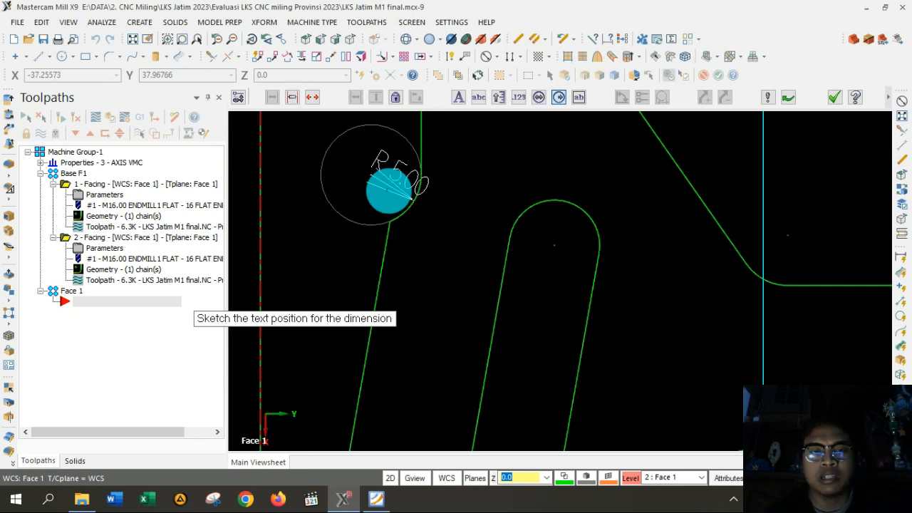
scroll(389, 190, "down", 3)
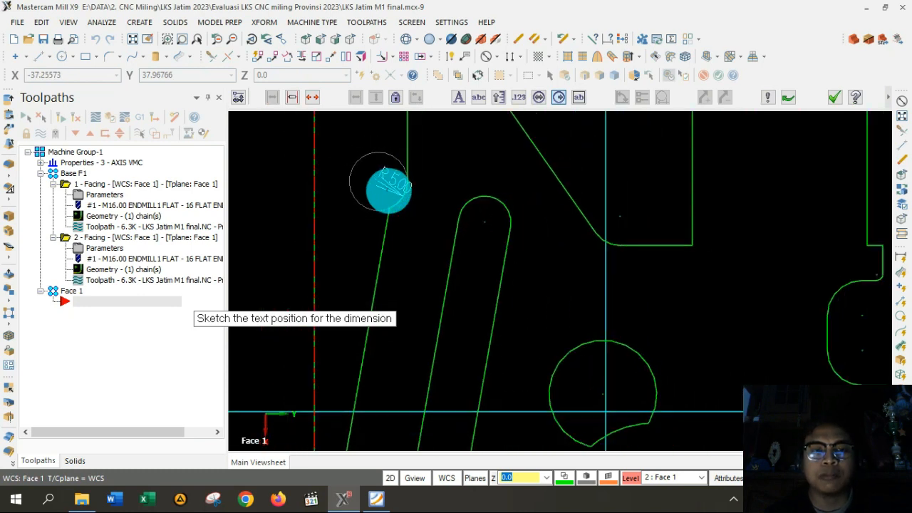
key("Escape")
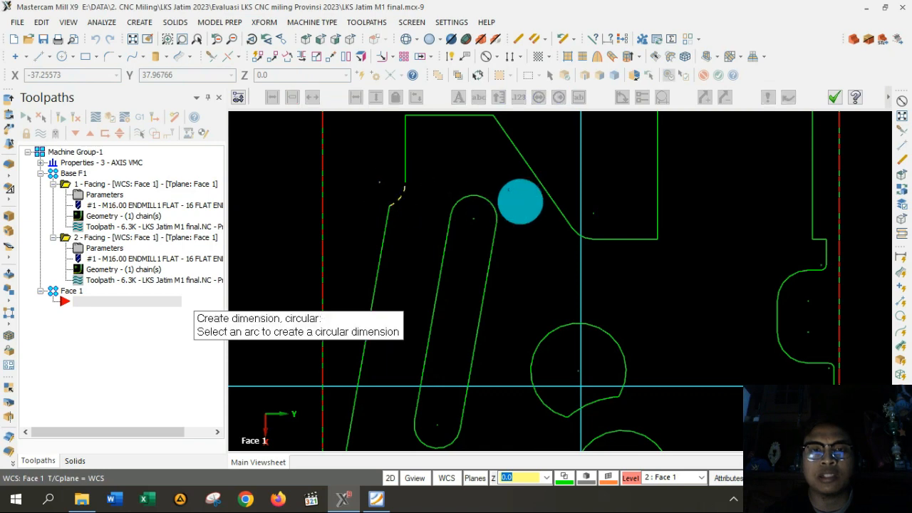
Check the radii of the fillet at the slanted line's lower end and the upper arc of the right-side recess.
left_click(578, 233)
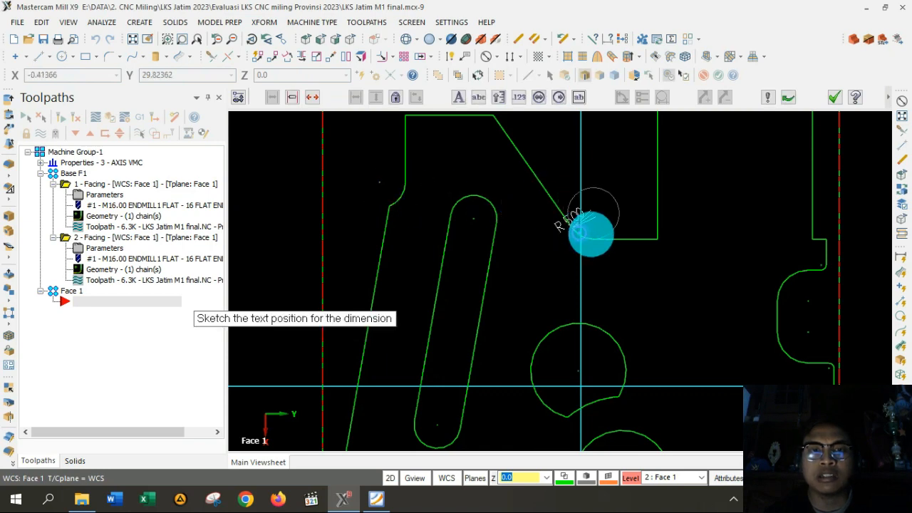
key("Escape")
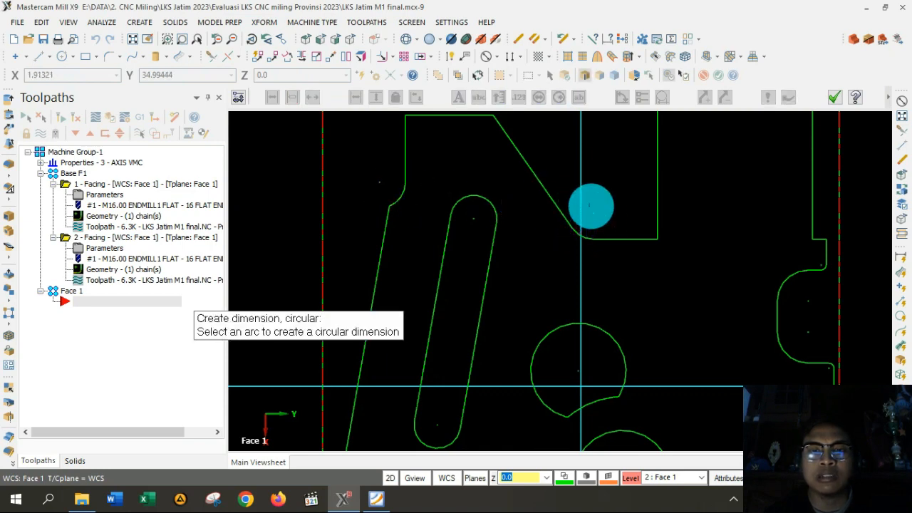
scroll(591, 204, "down", 3)
scroll(818, 281, "up", 2)
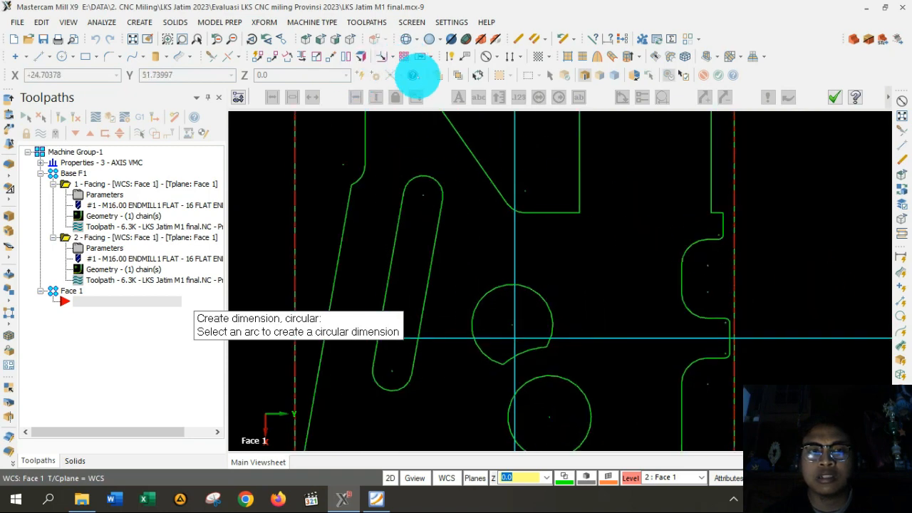
left_click(484, 59)
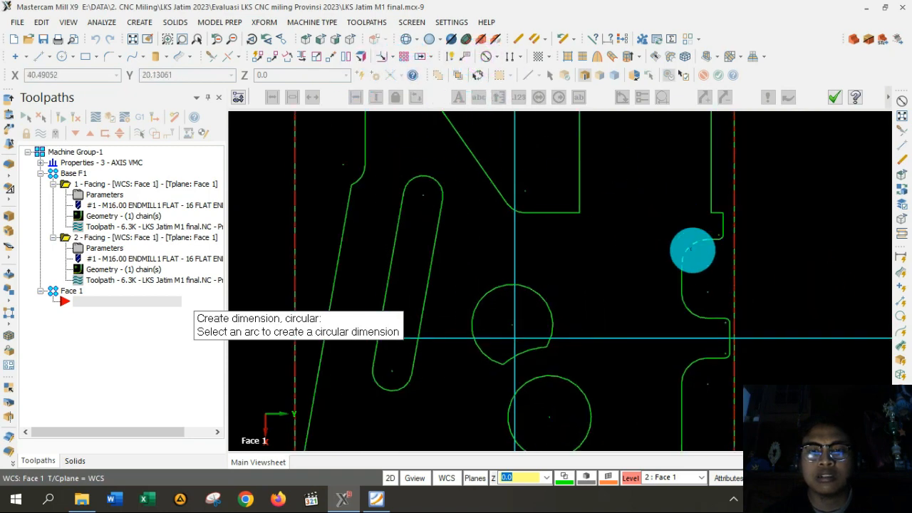
left_click(689, 250)
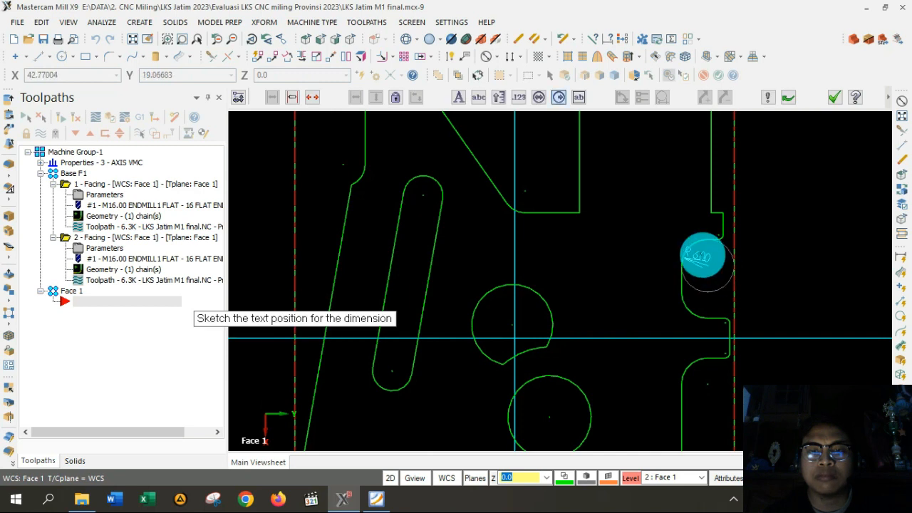
key("Escape")
key("Escape")
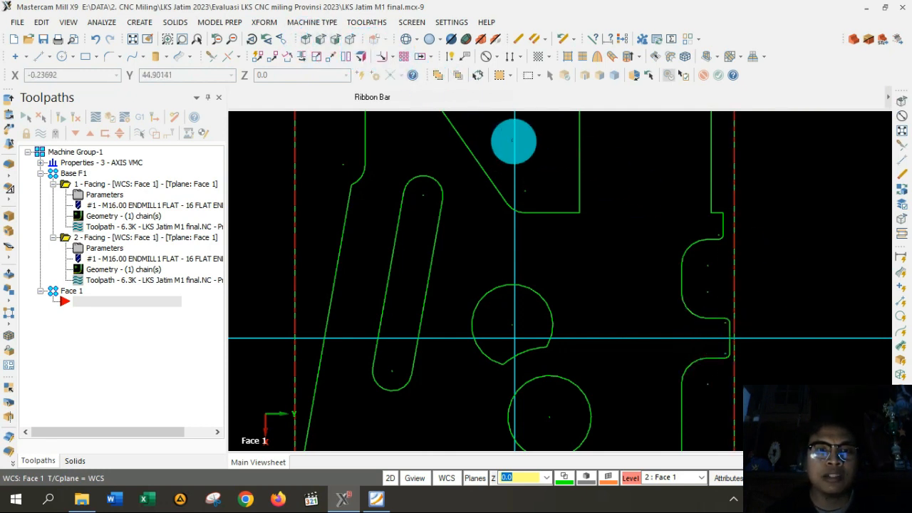
Show the part in isometric view and make the Solid Model level visible together with the Face 1 level.
right_click(513, 142)
left_click(552, 199)
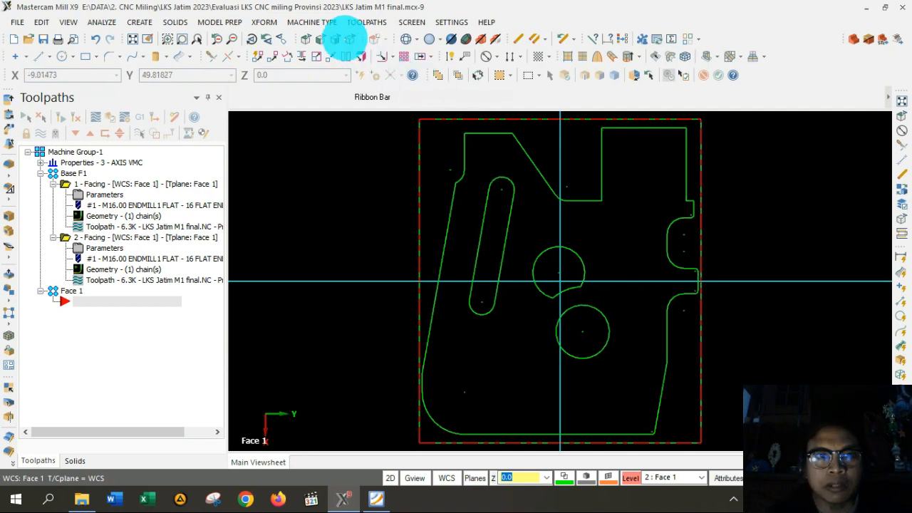
left_click(349, 39)
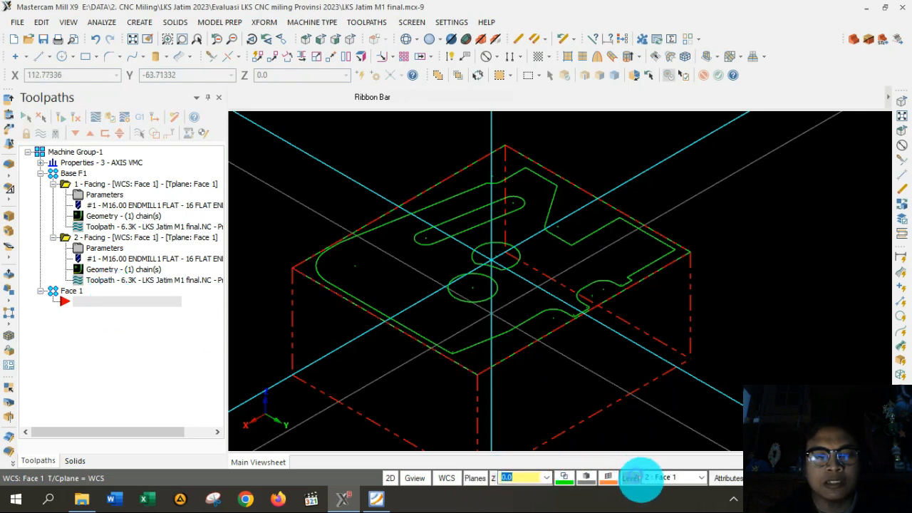
left_click(631, 477)
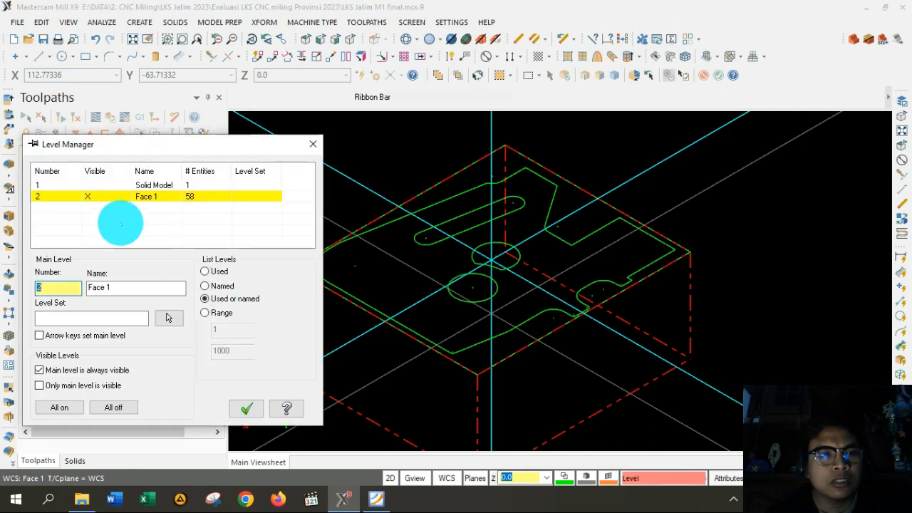
left_click(87, 186)
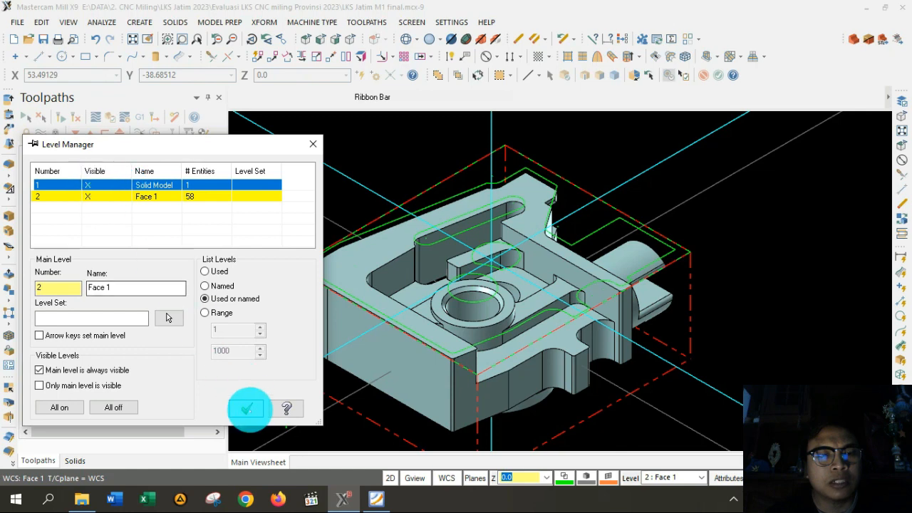
left_click(246, 408)
scroll(700, 230, "up", 2)
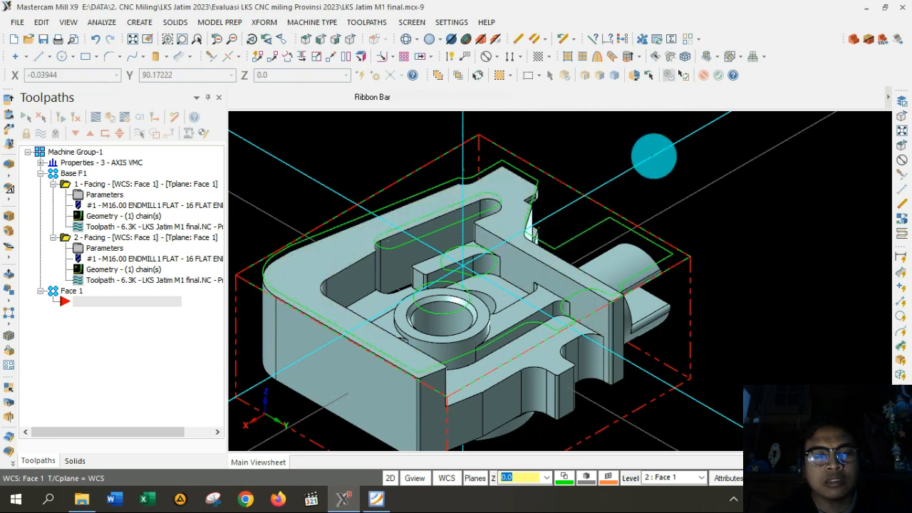
scroll(654, 157, "down", 1)
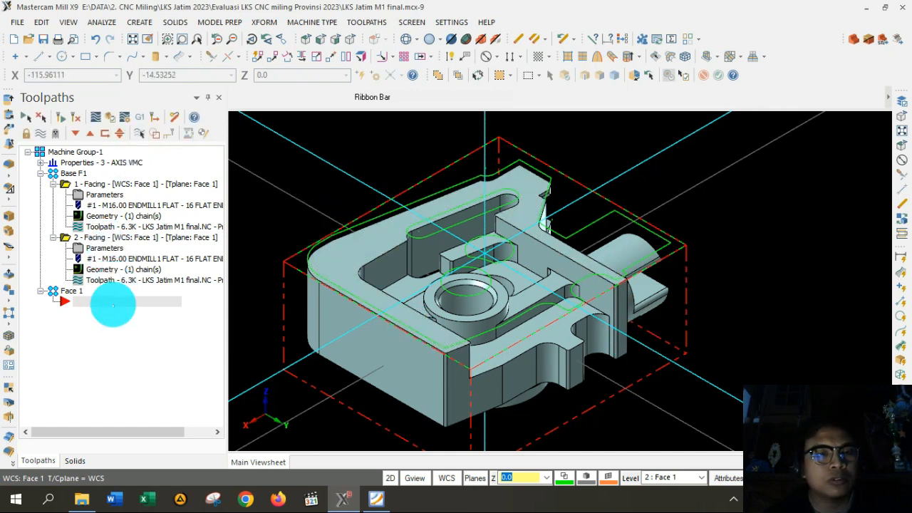
Add a Contour mill toolpath to the Face 1 group, chaining the closed outer profile as its geometry.
right_click(116, 302)
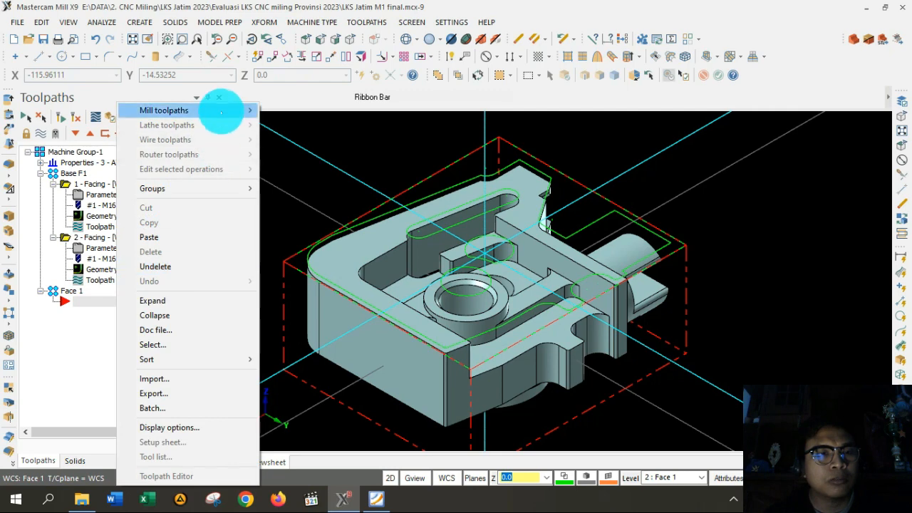
mouse_move(221, 110)
left_click(295, 112)
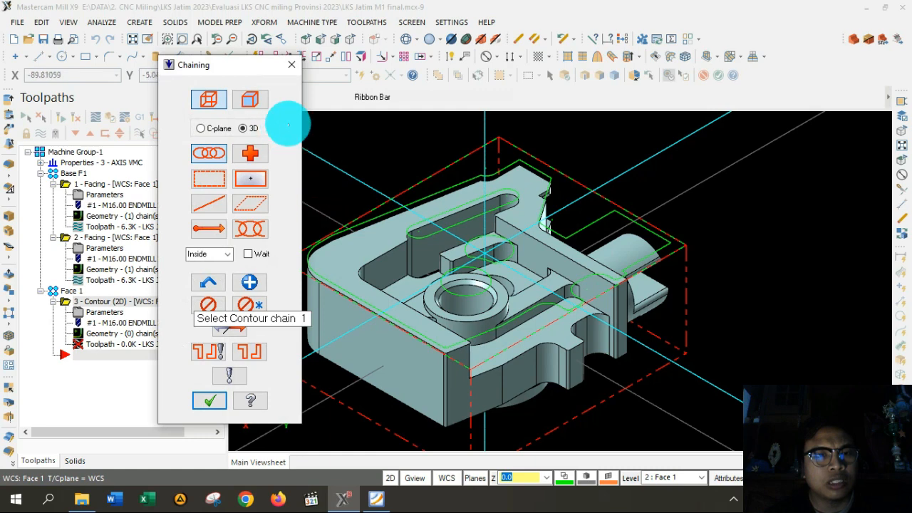
left_click(208, 100)
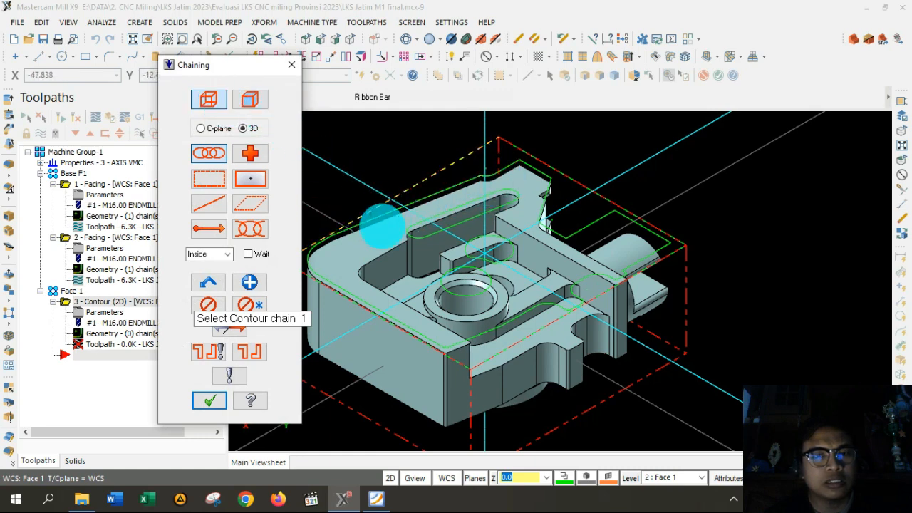
left_click(385, 213)
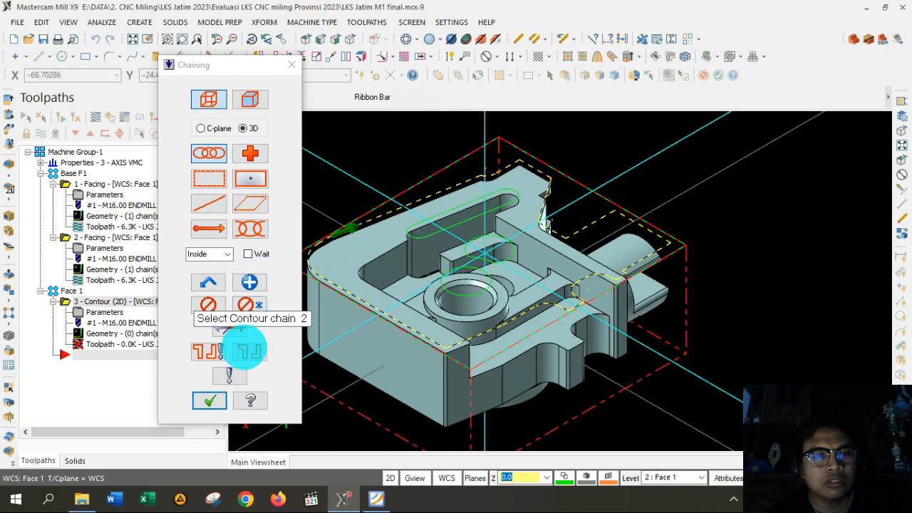
left_click(208, 398)
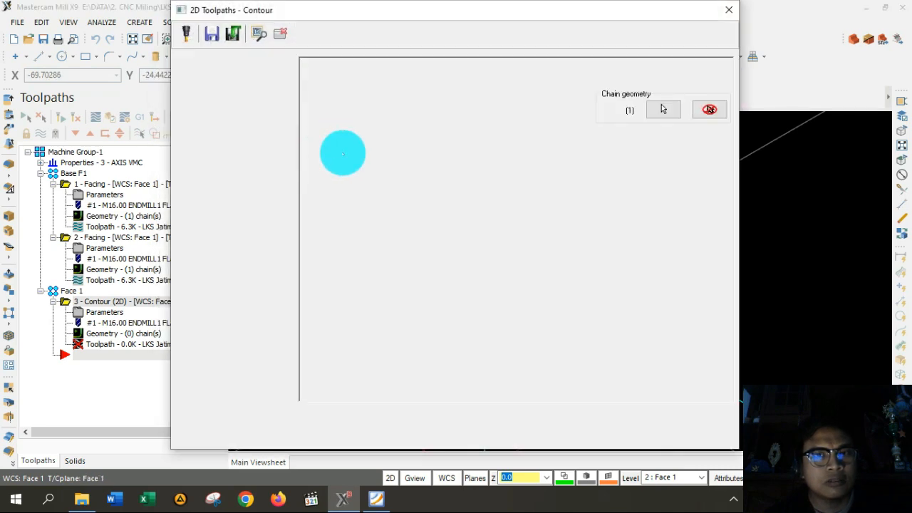
Assign the 10 Flat Endmill from the tool library to the contour toolpath.
left_click(215, 74)
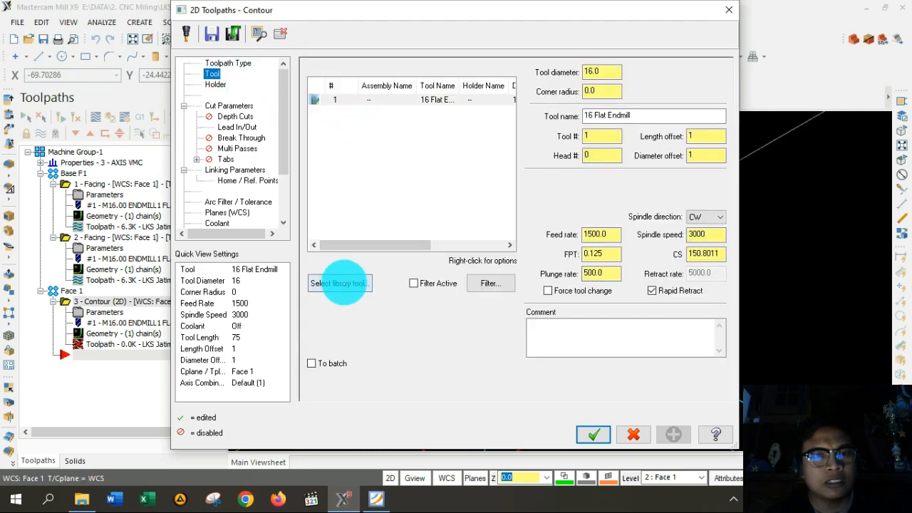
left_click(341, 284)
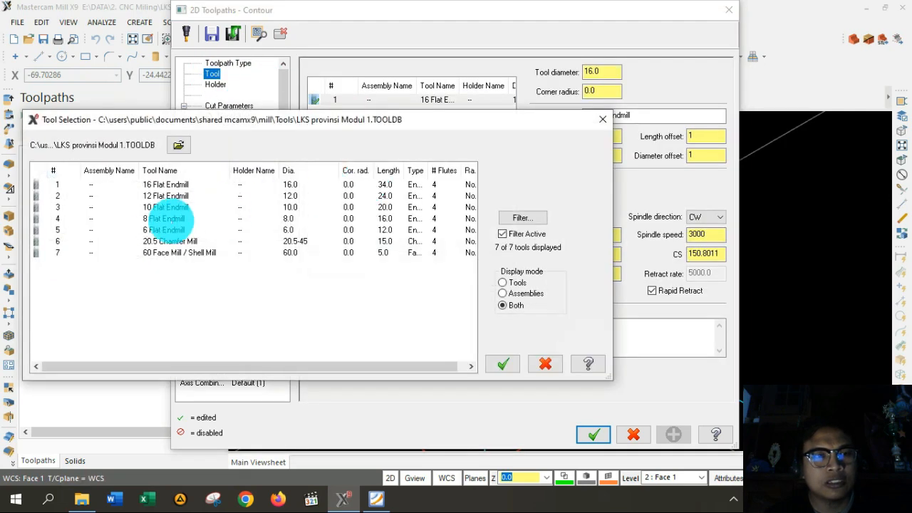
left_click(157, 206)
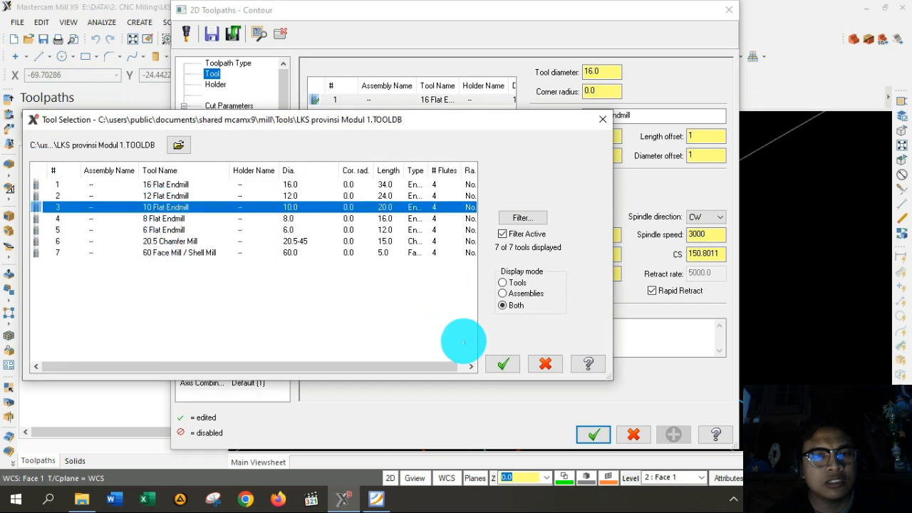
left_click(502, 364)
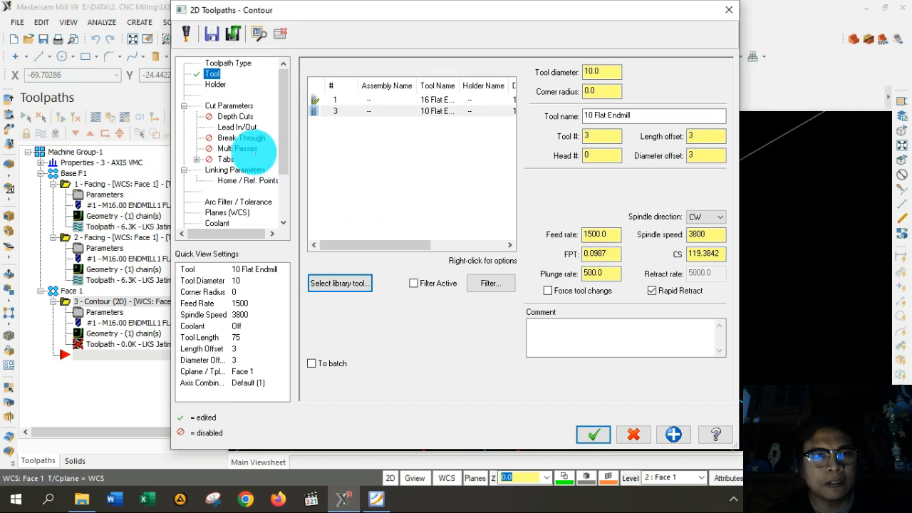
Set the contour type to Ramp with Depth ramp motion and a ramp depth of 3.0.
left_click(229, 105)
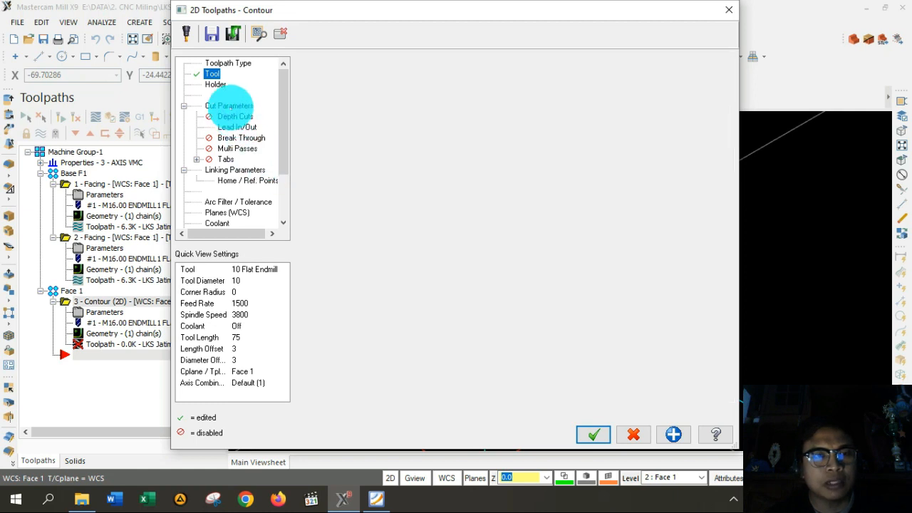
left_click(613, 96)
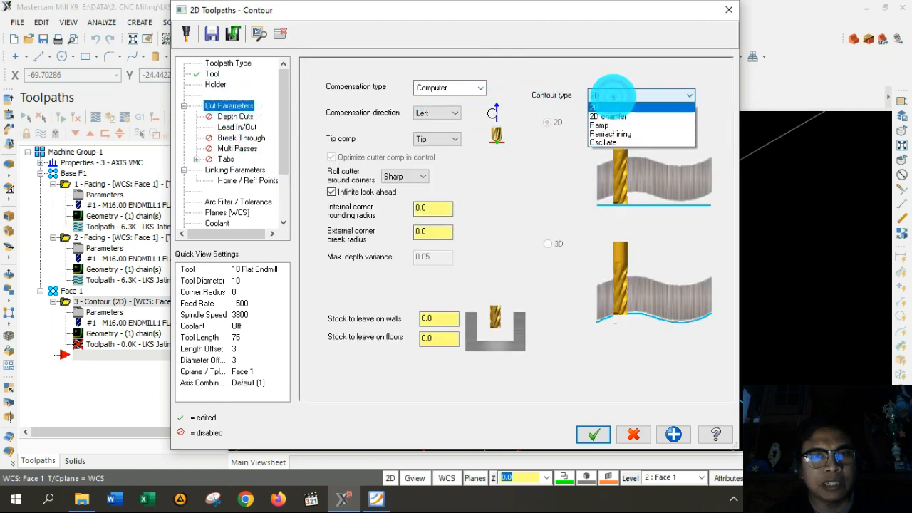
left_click(614, 126)
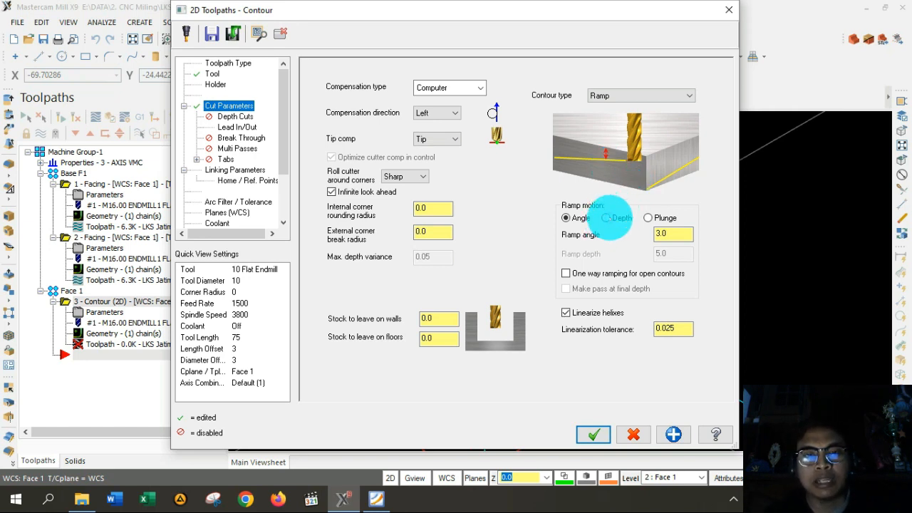
left_click(607, 218)
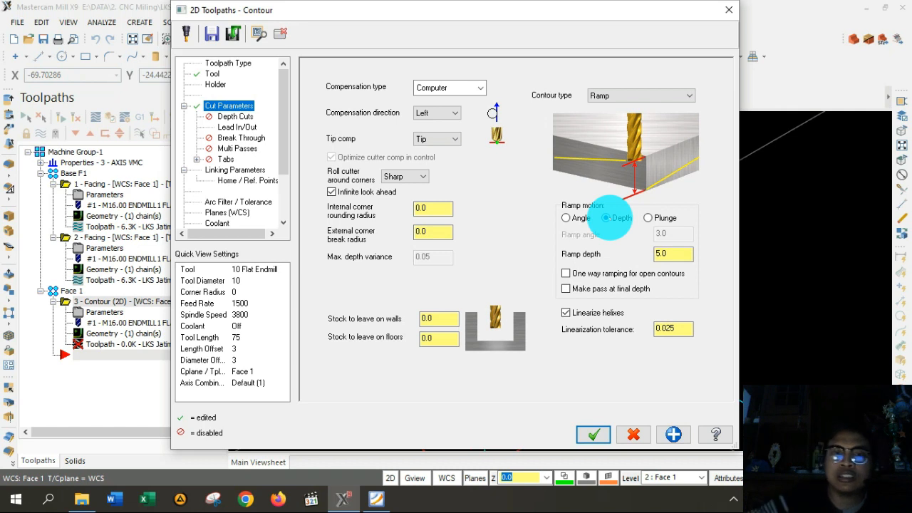
left_click_drag(675, 254, 648, 252)
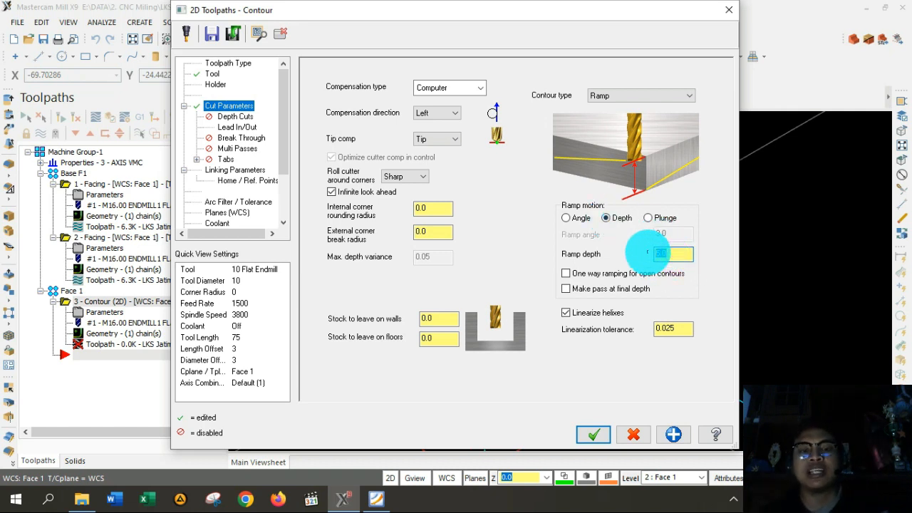
Set the stock to leave on both walls and floors to 0.2 for the contour toolpath.
left_click(442, 316)
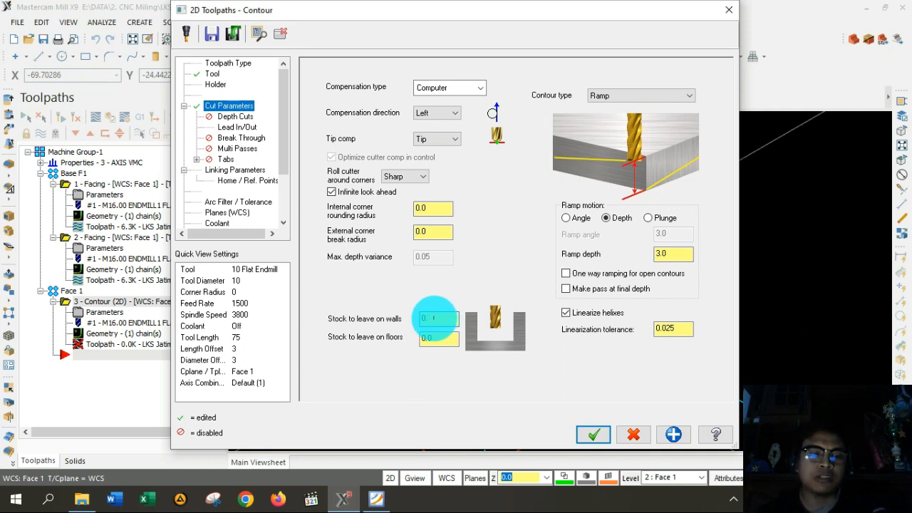
type("2")
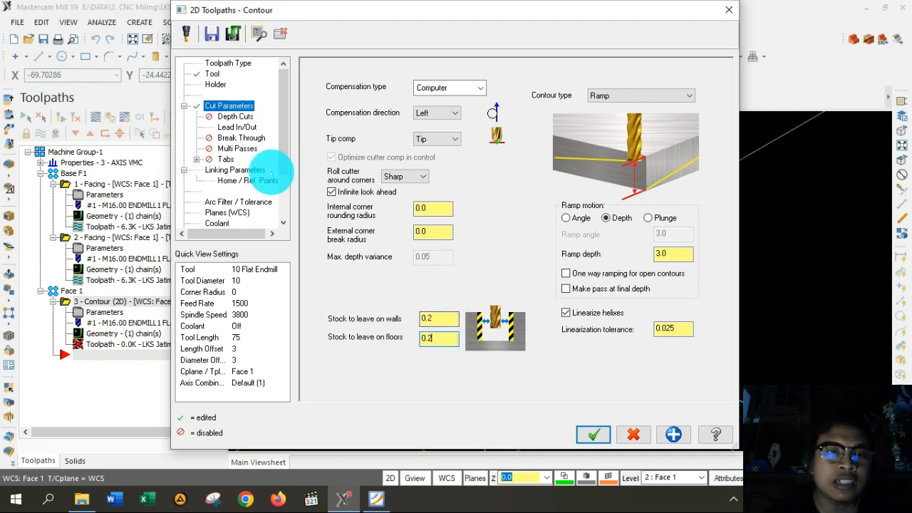
left_click(234, 116)
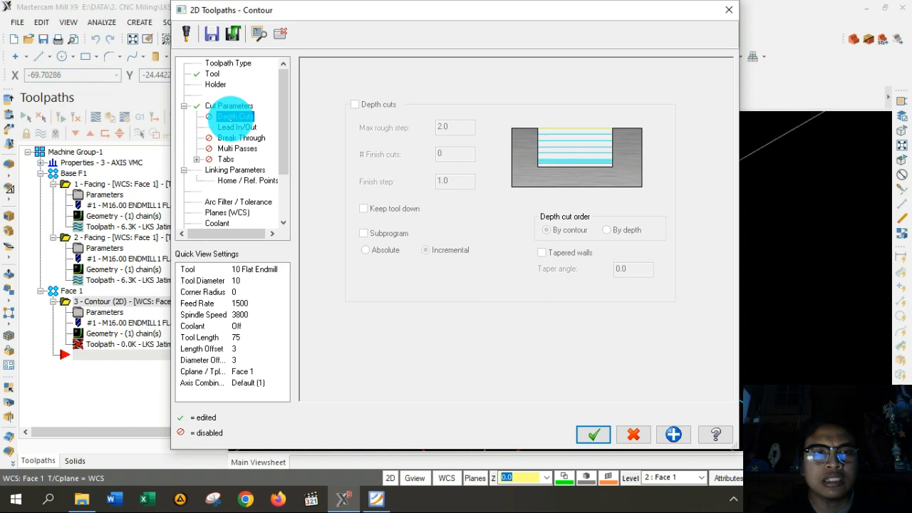
Disable the lead-out exit move and set the entry line length and entry arc radius to 10%.
left_click(236, 127)
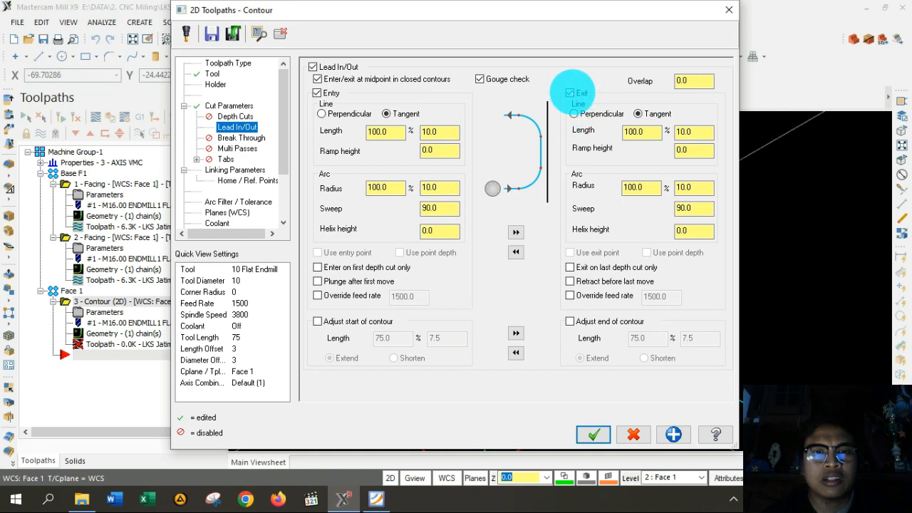
left_click(569, 93)
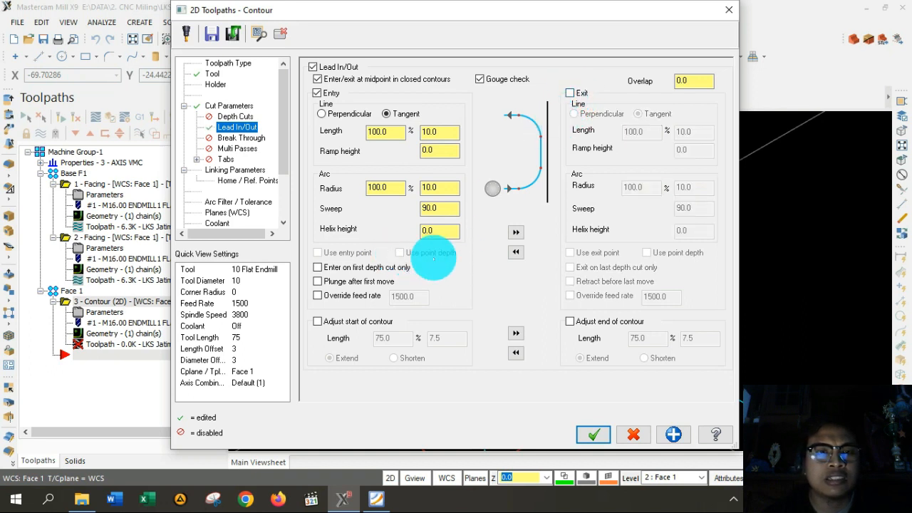
double_click(385, 133)
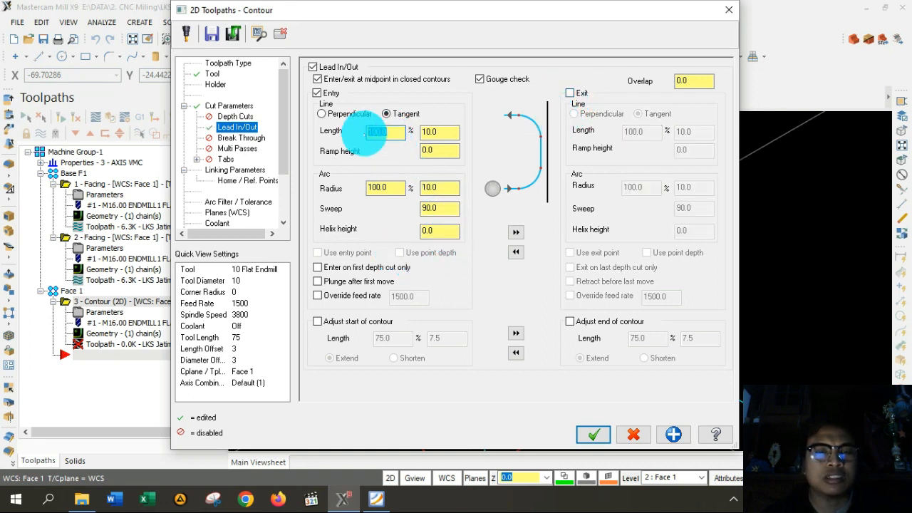
type("10.0")
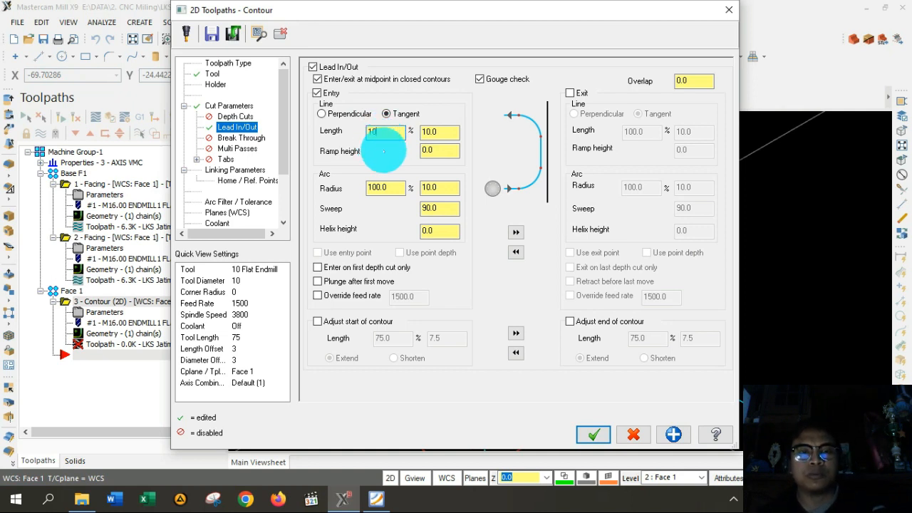
double_click(386, 188)
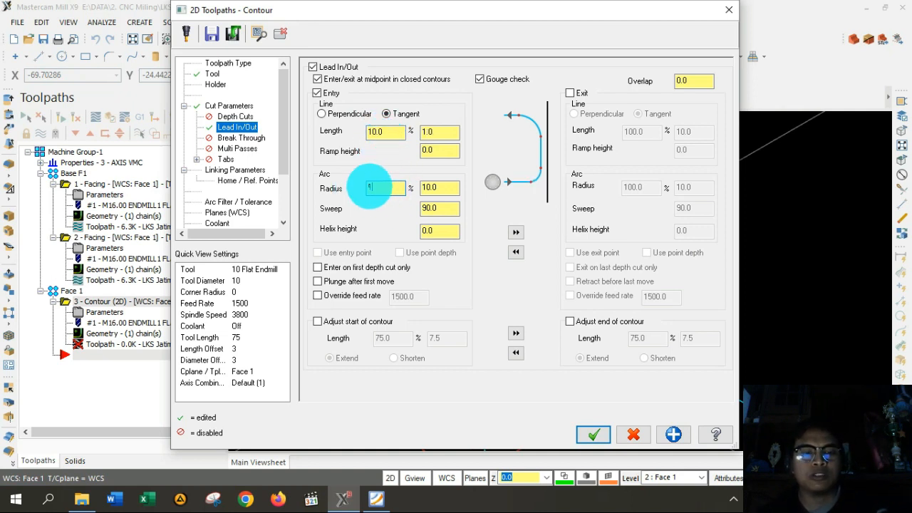
type("10")
double_click(385, 133)
left_click(387, 133)
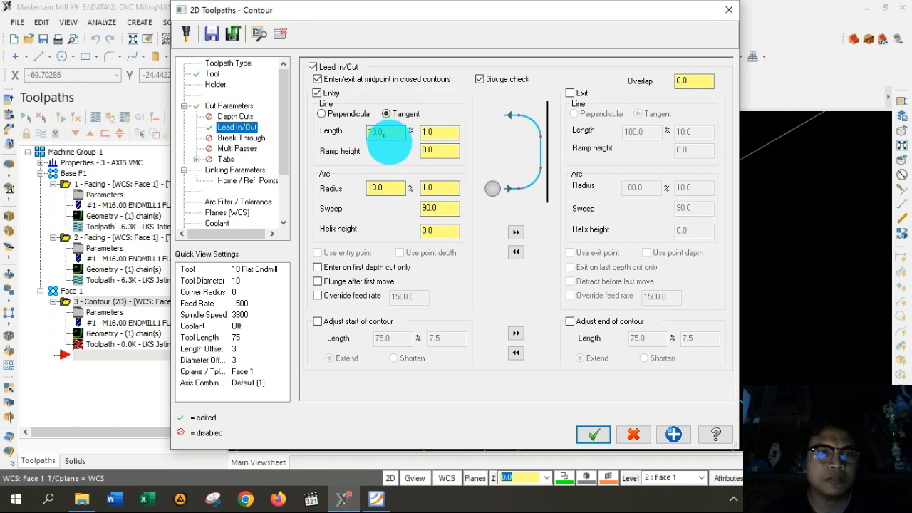
Switch the retract, feed plane and depth linking values to Absolute.
left_click(235, 170)
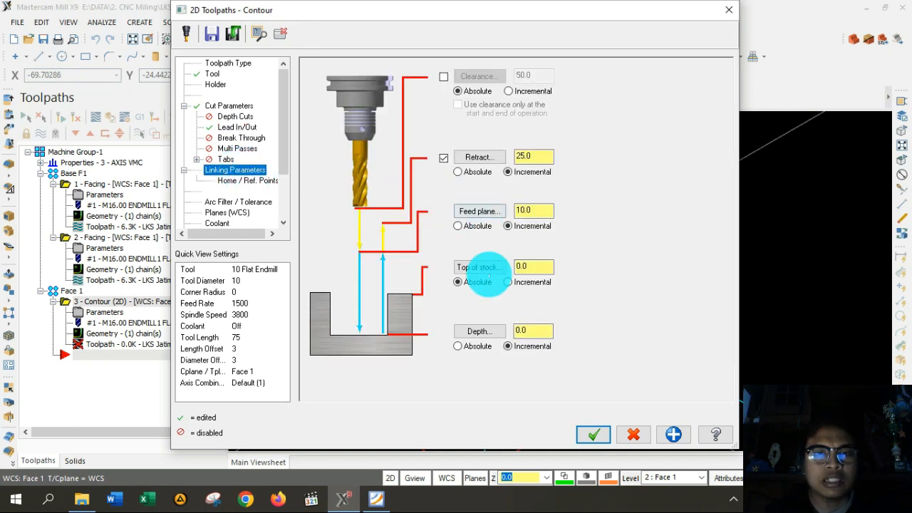
left_click(473, 224)
left_click(458, 172)
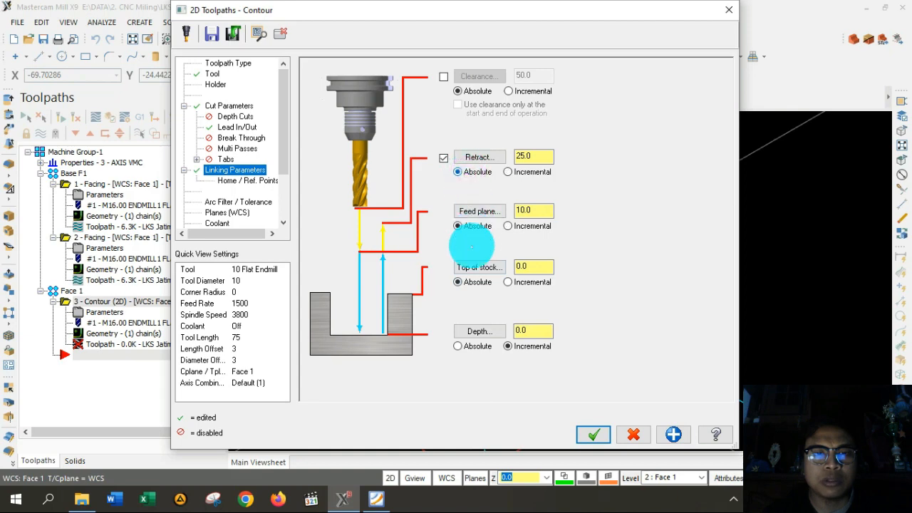
left_click(477, 346)
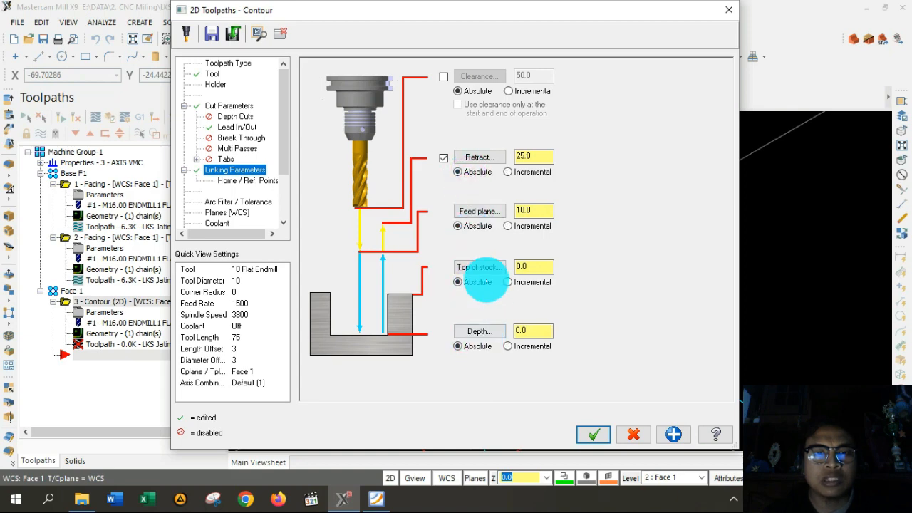
Pick points on the solid model to set the top of stock to -2.4 and the depth to -18.4.
left_click(479, 267)
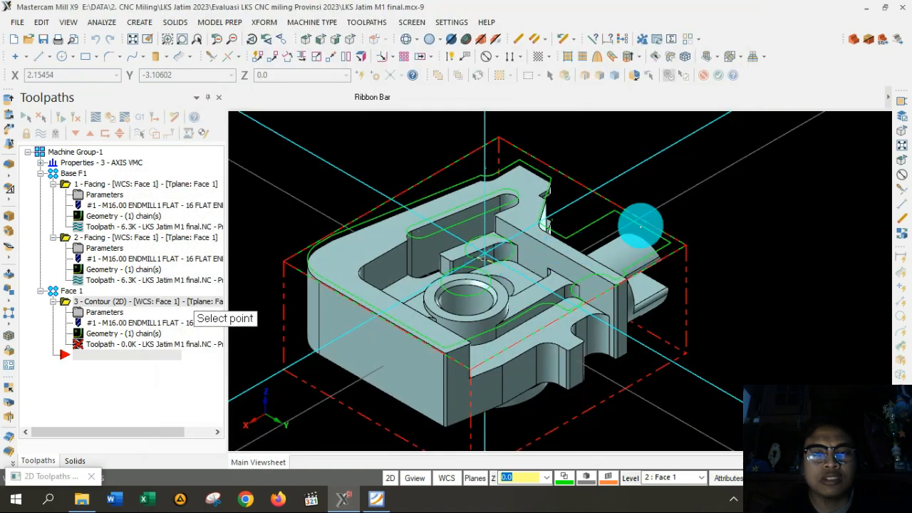
scroll(594, 238, "up", 2)
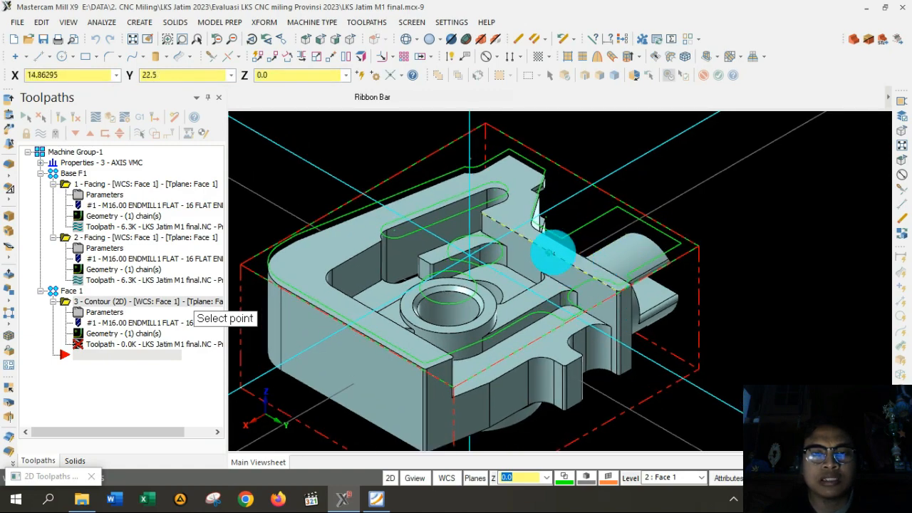
left_click(552, 251)
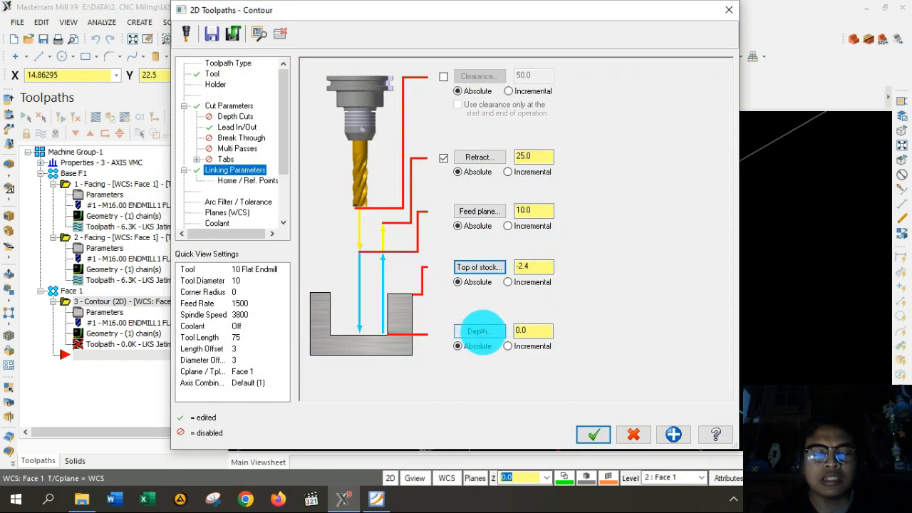
left_click(479, 330)
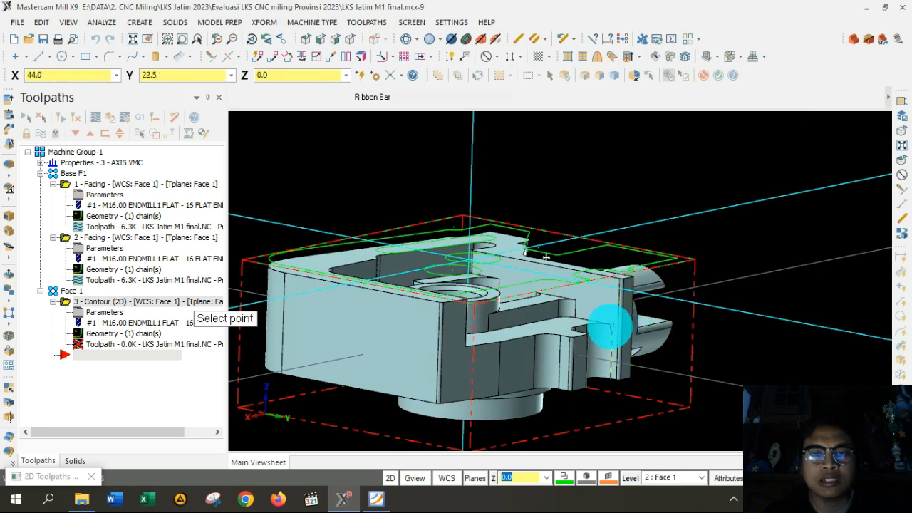
left_click(609, 326)
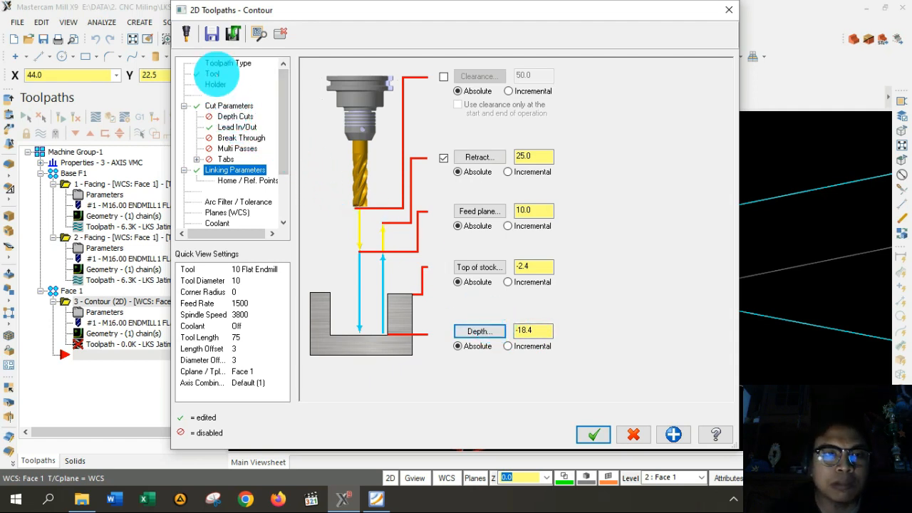
Check the 10 Flat Endmill's geometry definition and set the contour's absolute depth to -20.
left_click(212, 74)
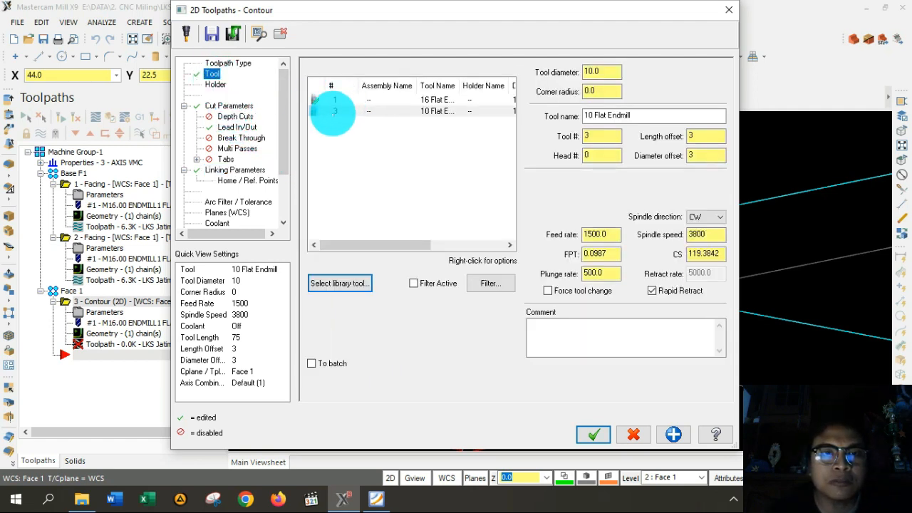
right_click(333, 111)
left_click(366, 151)
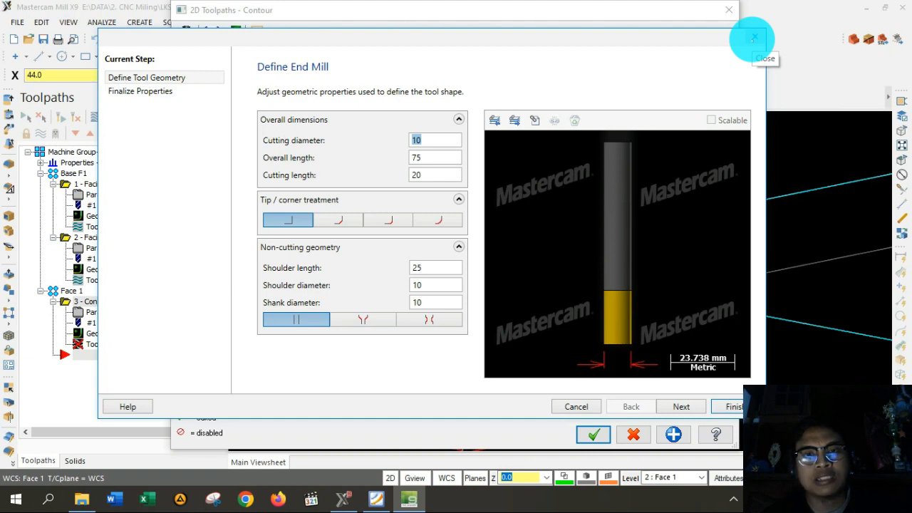
left_click(753, 38)
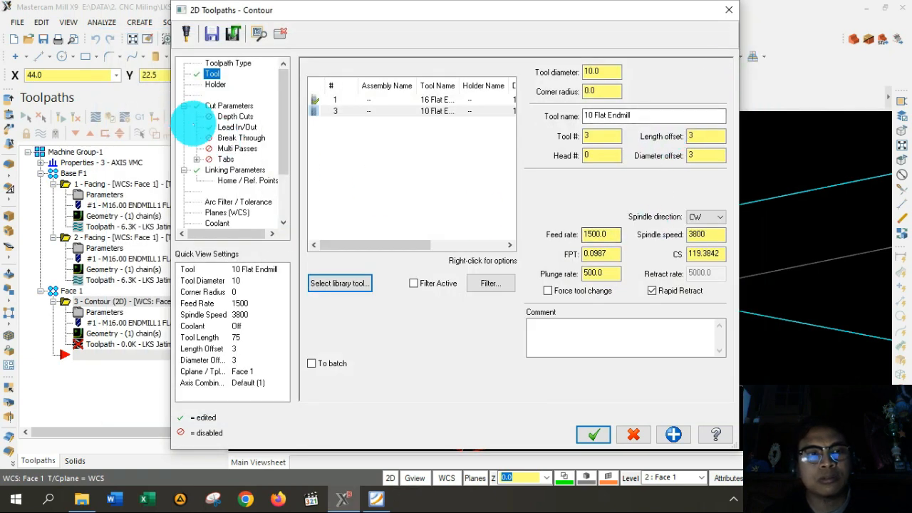
left_click(235, 169)
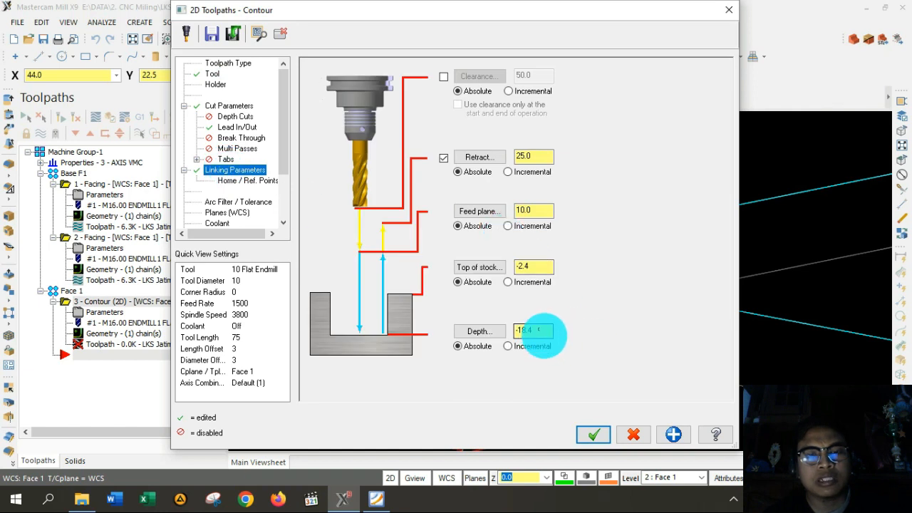
double_click(536, 332)
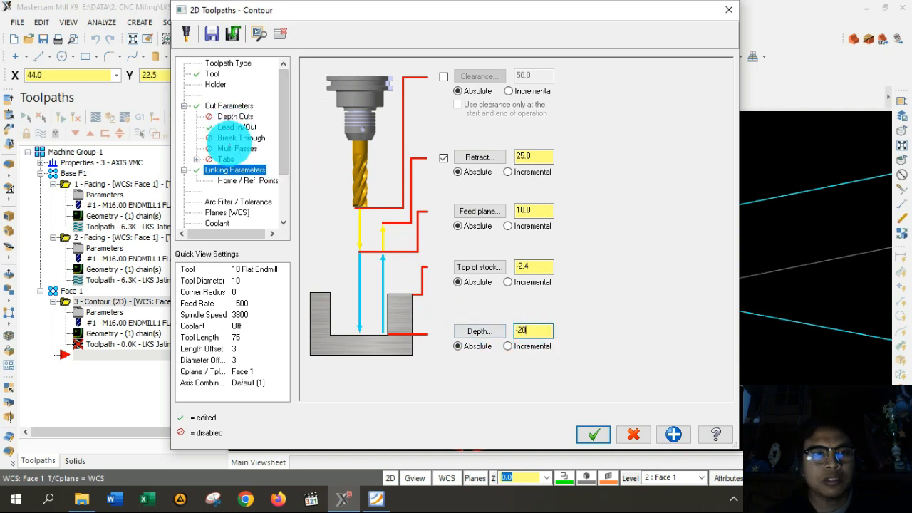
Enable multi passes with 8 rough passes at a spacing of 3, and generate the contour toolpath.
left_click(237, 148)
left_click(329, 82)
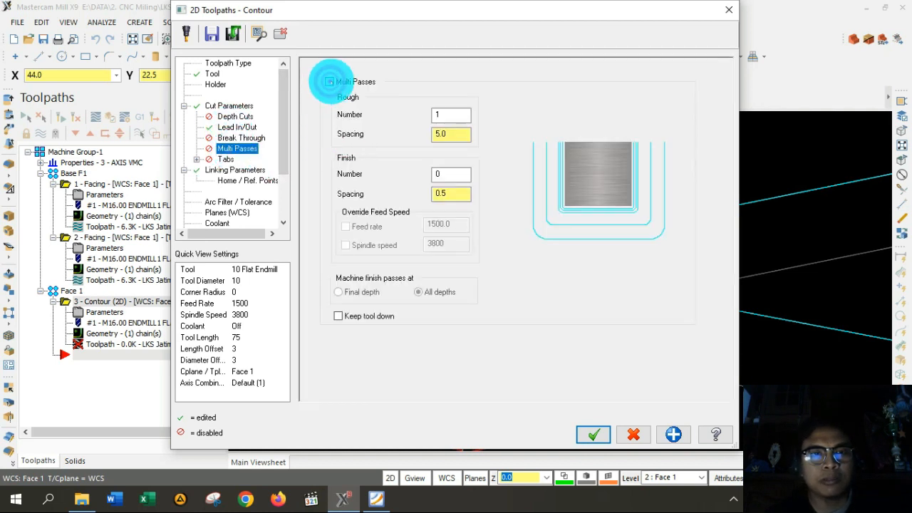
left_click_drag(457, 135, 426, 135)
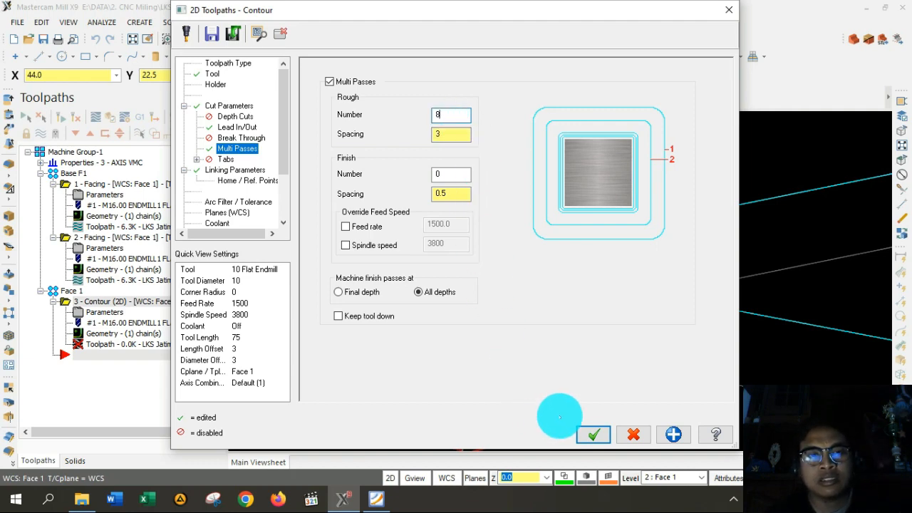
left_click(591, 434)
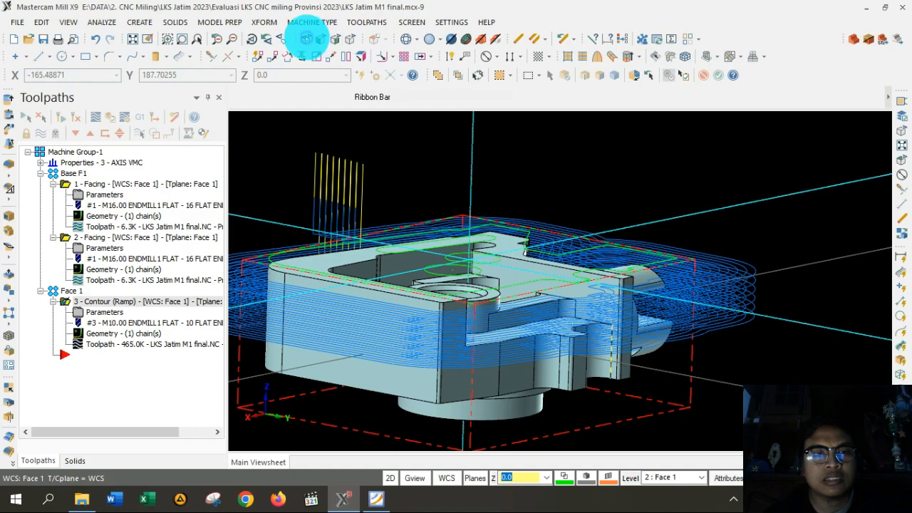
Compare the contour passes with the stock boundary and set the number of rough multi passes to 7.
left_click(345, 38)
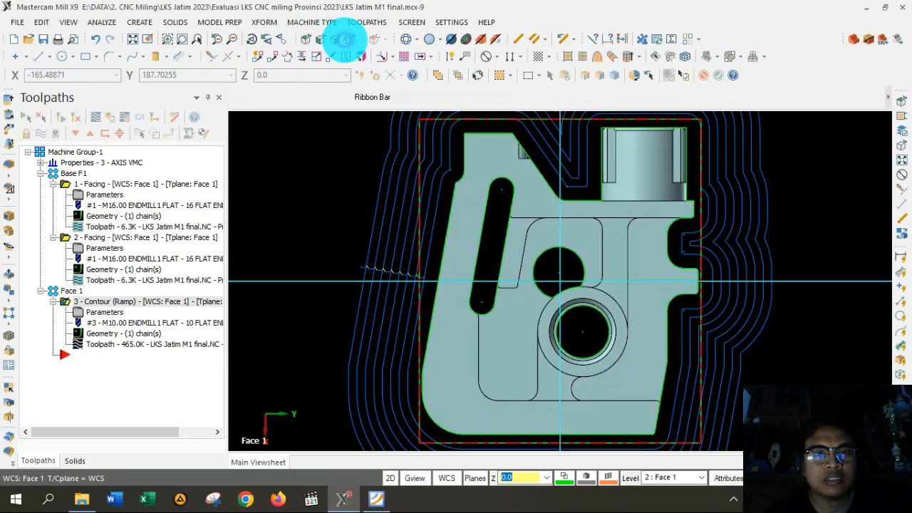
left_click(347, 39)
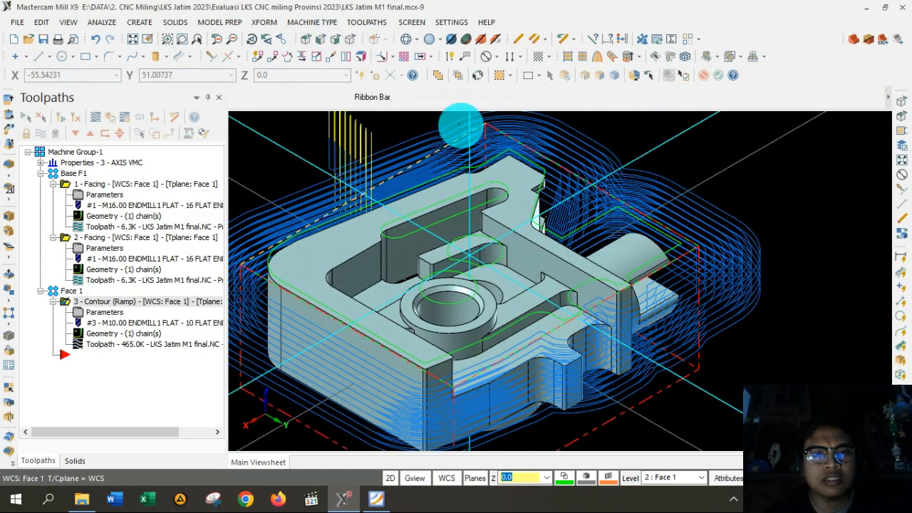
right_click(392, 196)
left_click(392, 197)
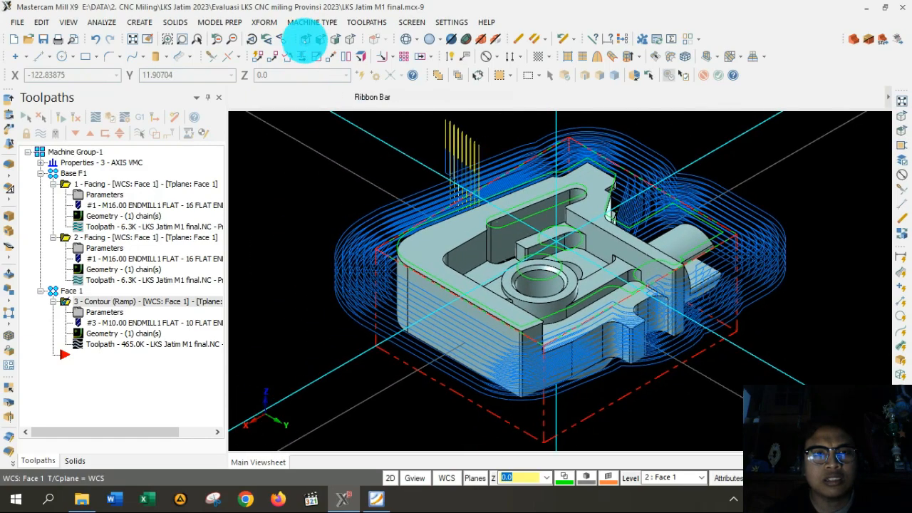
left_click(304, 38)
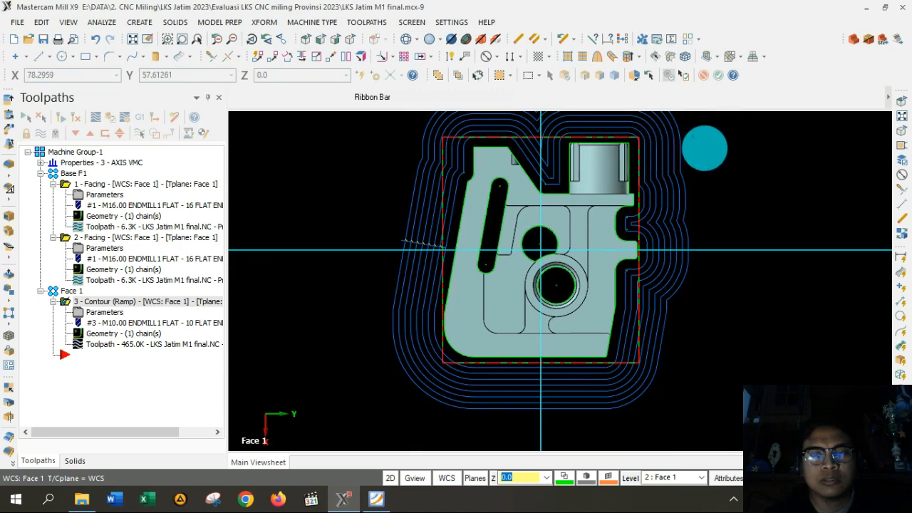
scroll(705, 138, "up", 2)
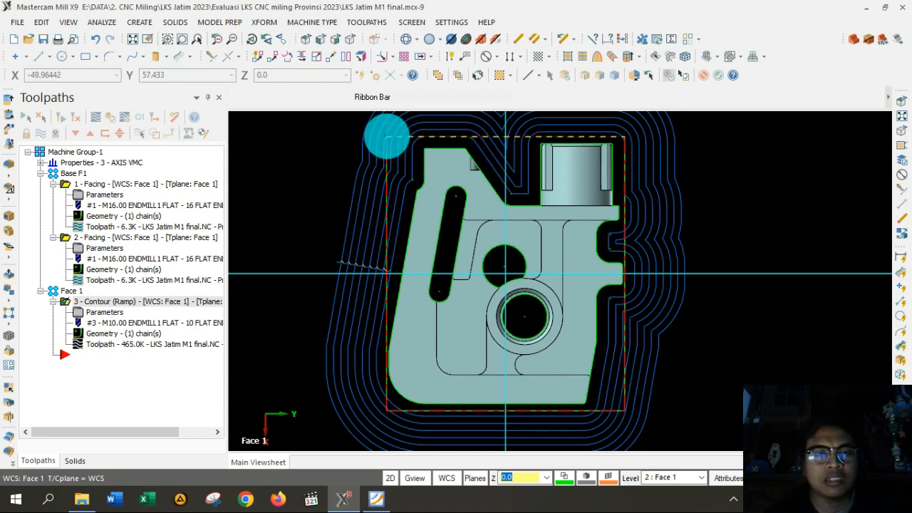
left_click(104, 312)
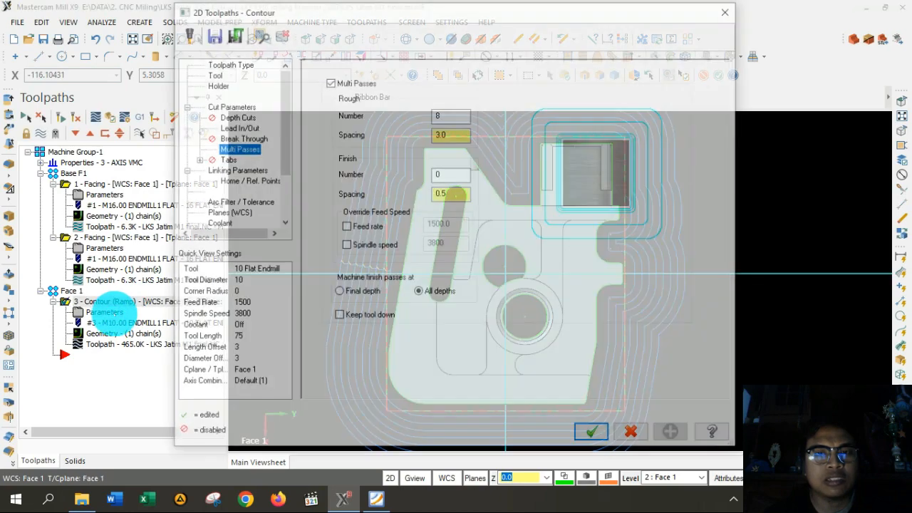
double_click(436, 113)
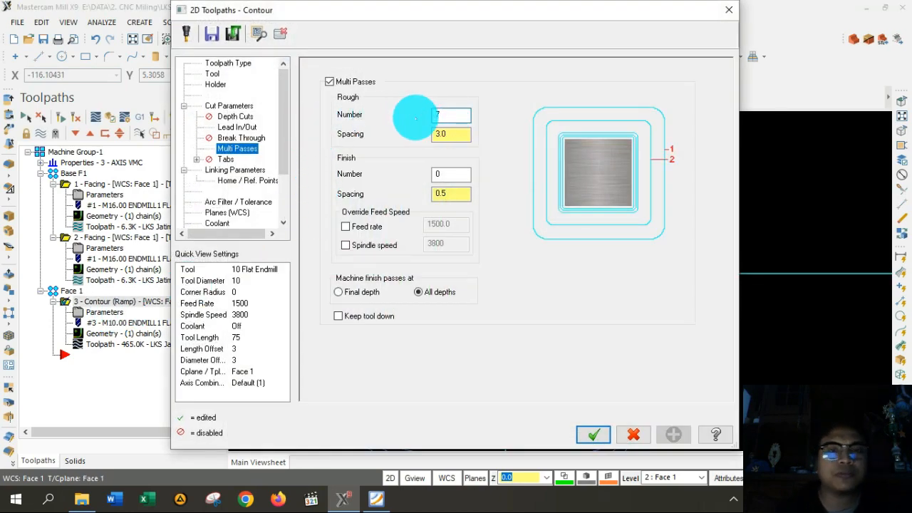
left_click(593, 434)
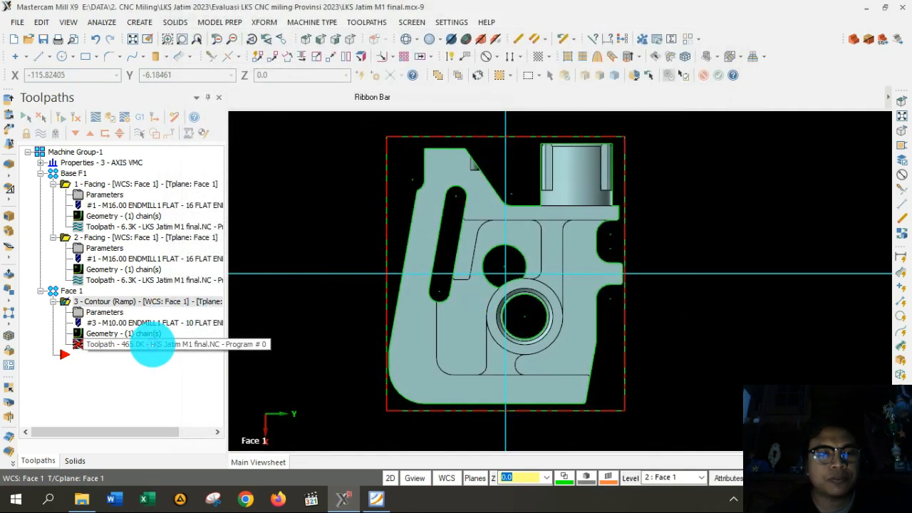
Regenerate the Face 1 ramp contour toolpath and open it in Backplot.
left_click(173, 345)
left_click(187, 246)
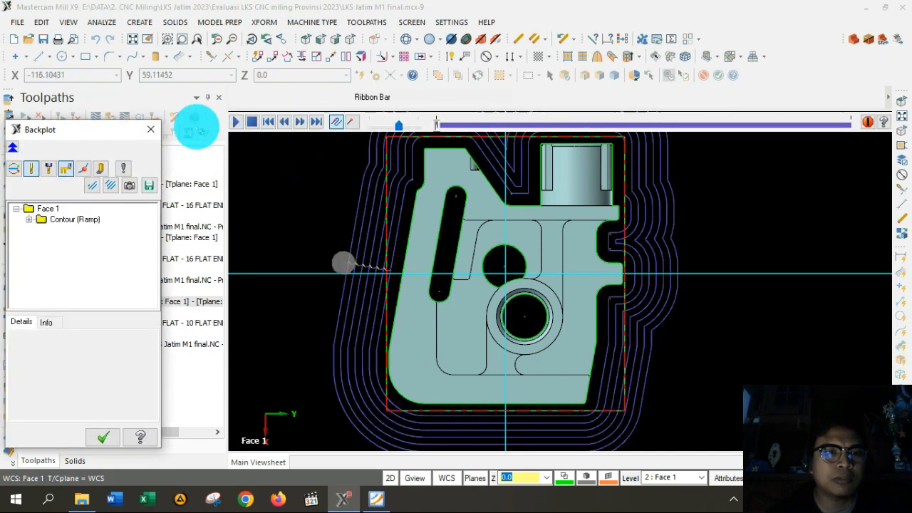
left_click_drag(102, 126, 122, 156)
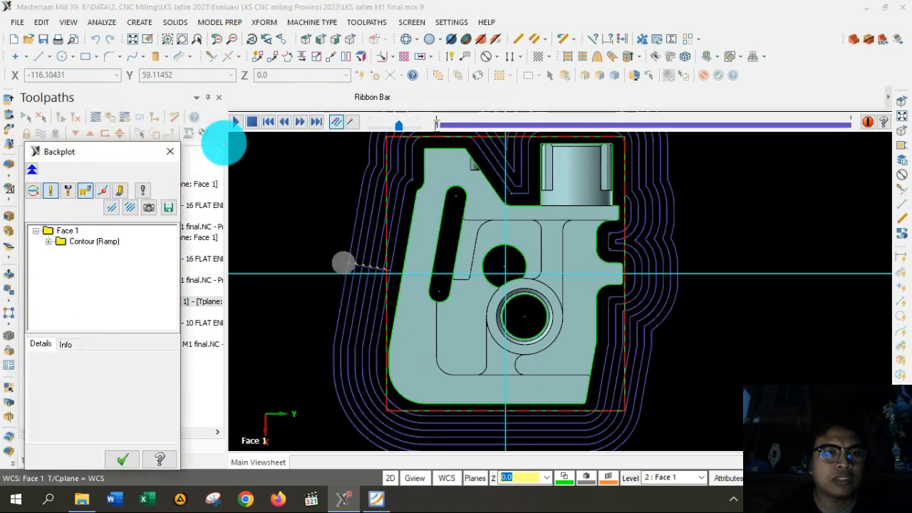
Play the seven-pass ramp contour in Backplot, inspect the tool's path around the part, and close Backplot.
left_click(236, 121)
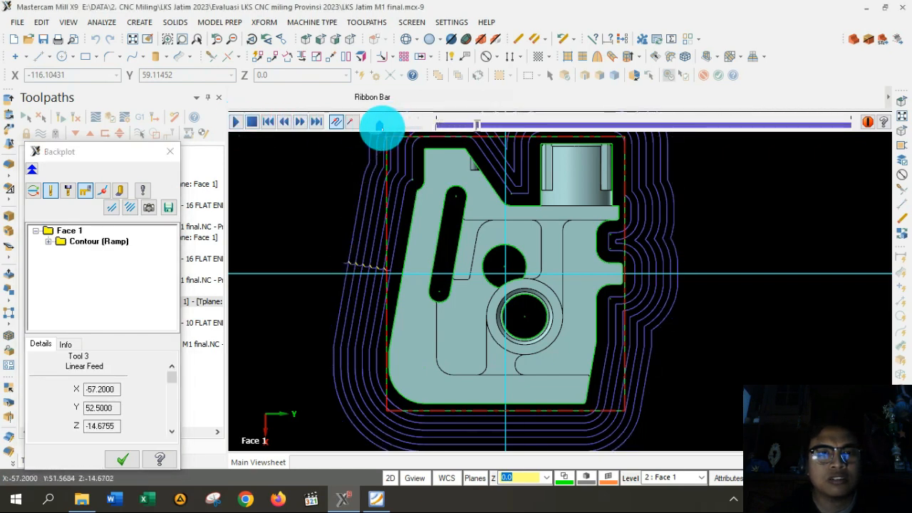
right_click(325, 166)
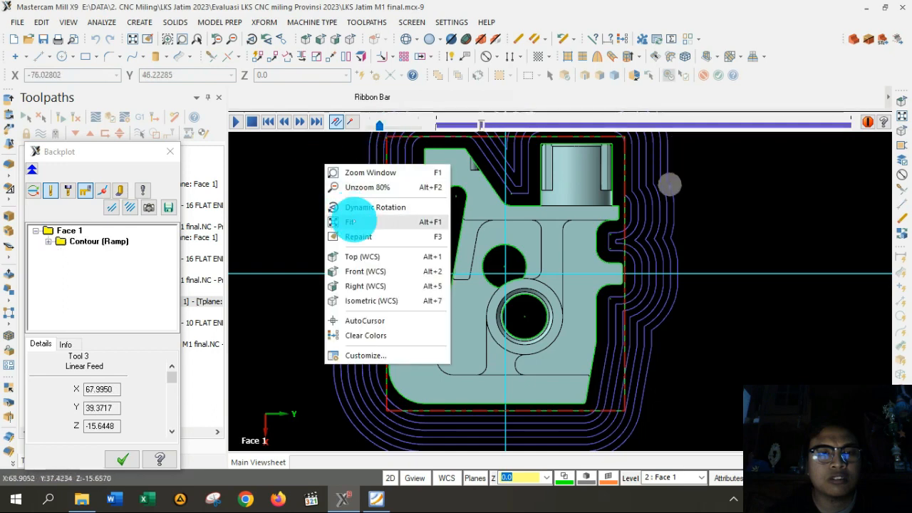
left_click(358, 220)
scroll(348, 212, "up", 3)
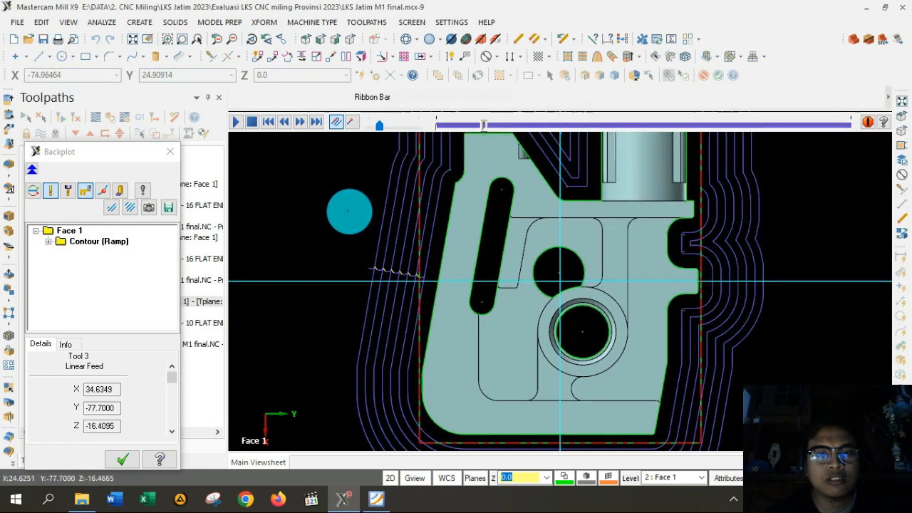
scroll(349, 211, "down", 3)
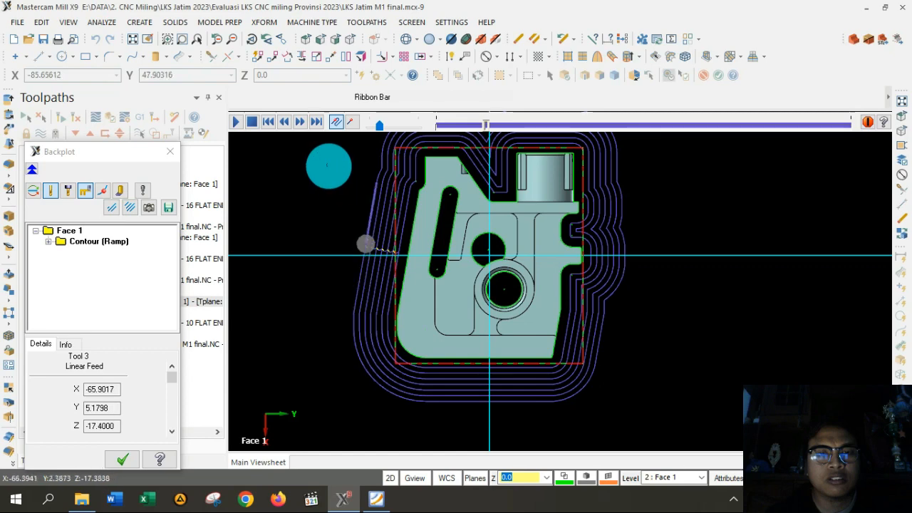
key("Up")
key("Up")
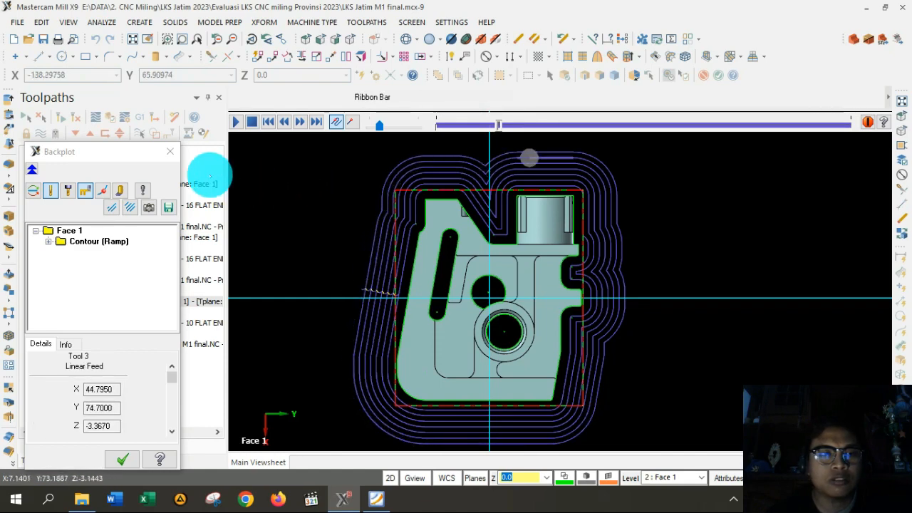
left_click(170, 151)
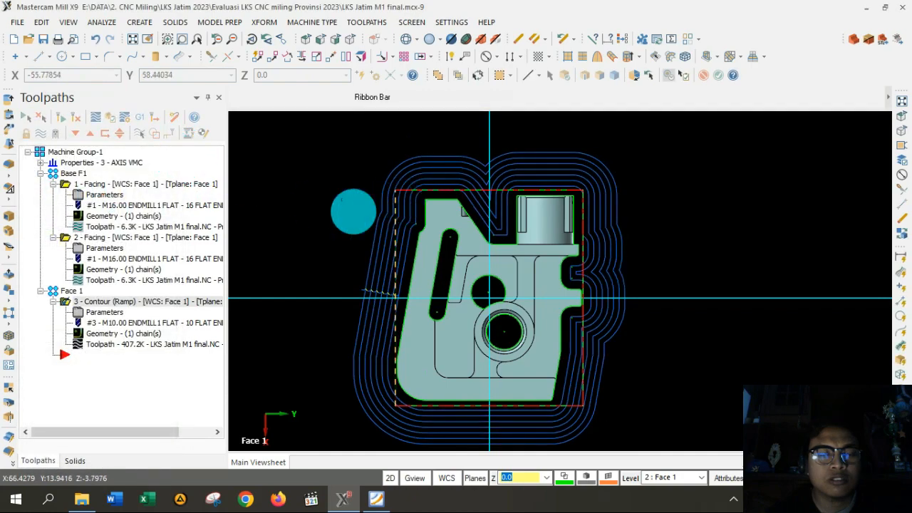
Set the ramp contour's number of rough multi passes to 6 and regenerate its toolpath.
left_click(105, 312)
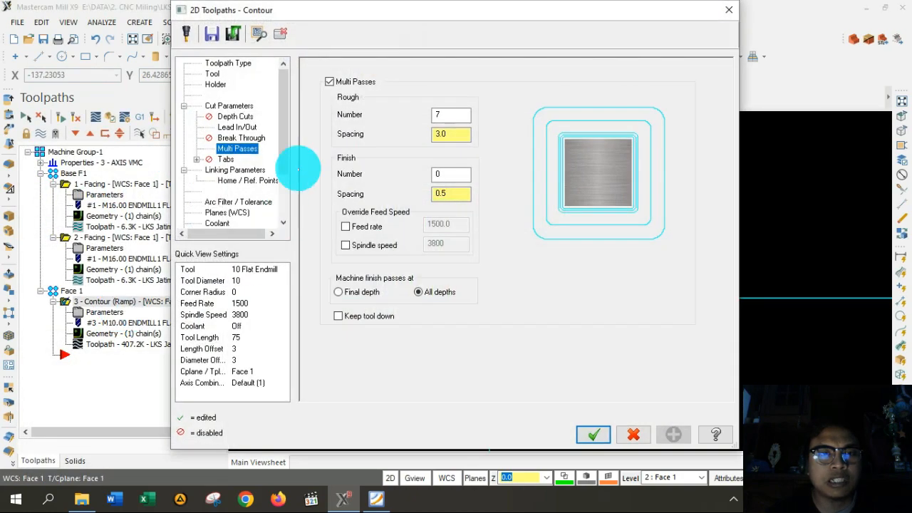
double_click(450, 115)
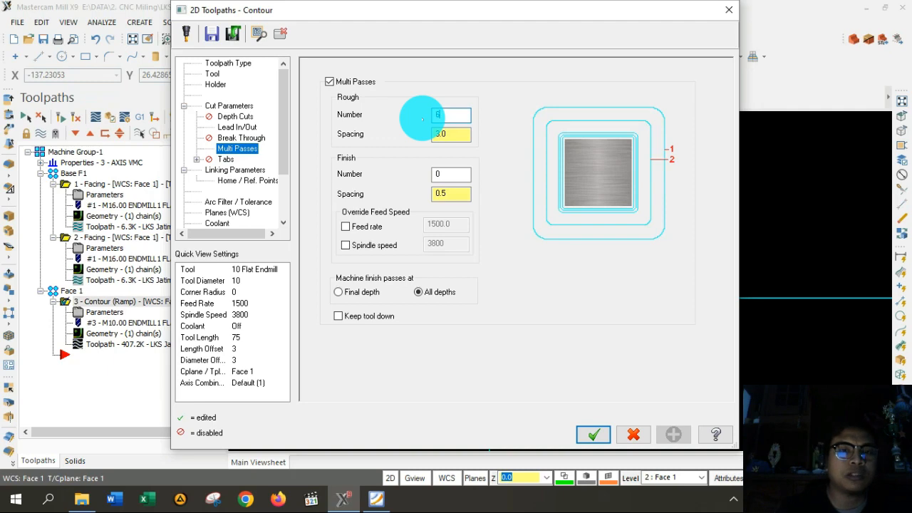
type("6")
left_click(594, 434)
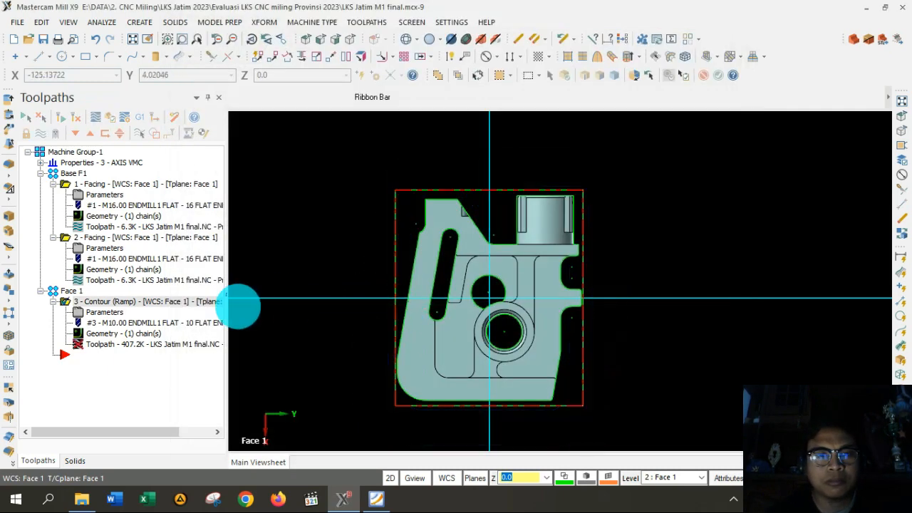
left_click(156, 345)
left_click(183, 244)
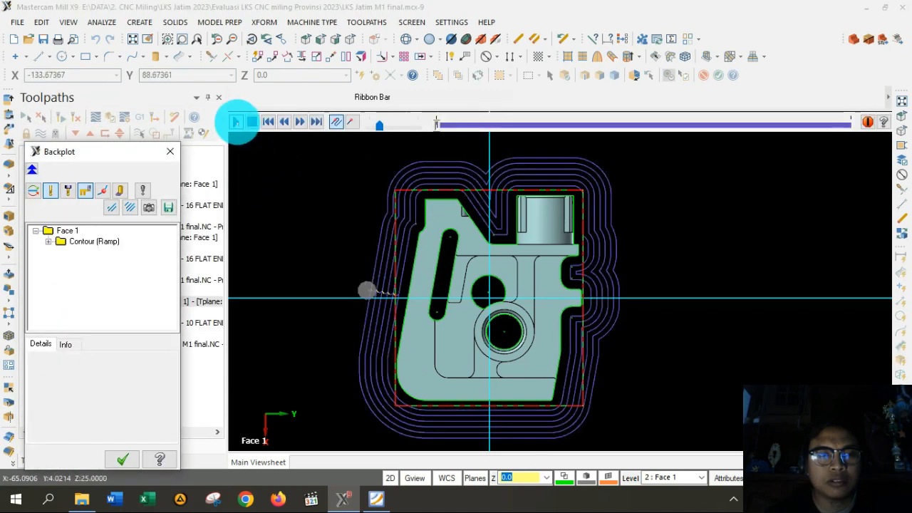
Play the ramp contour's Backplot in isometric and right side views, check its cycle time, and close Backplot.
left_click(235, 122)
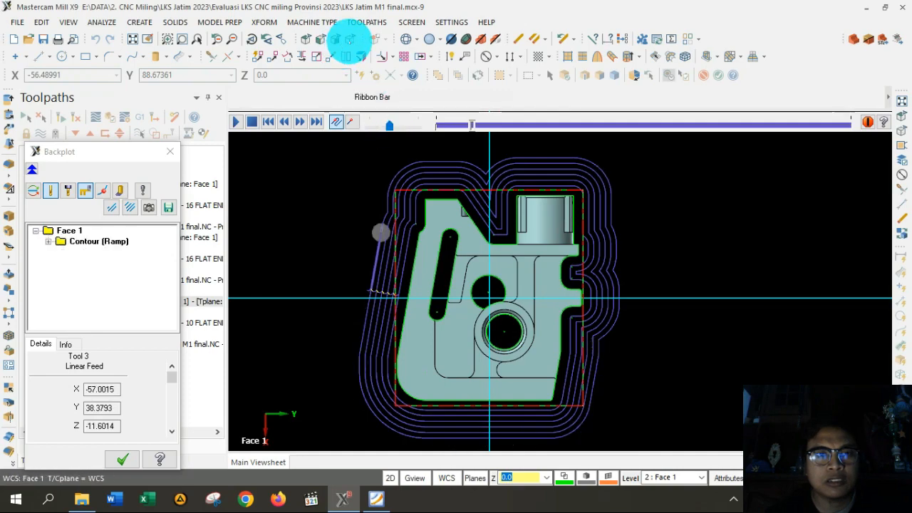
left_click(349, 40)
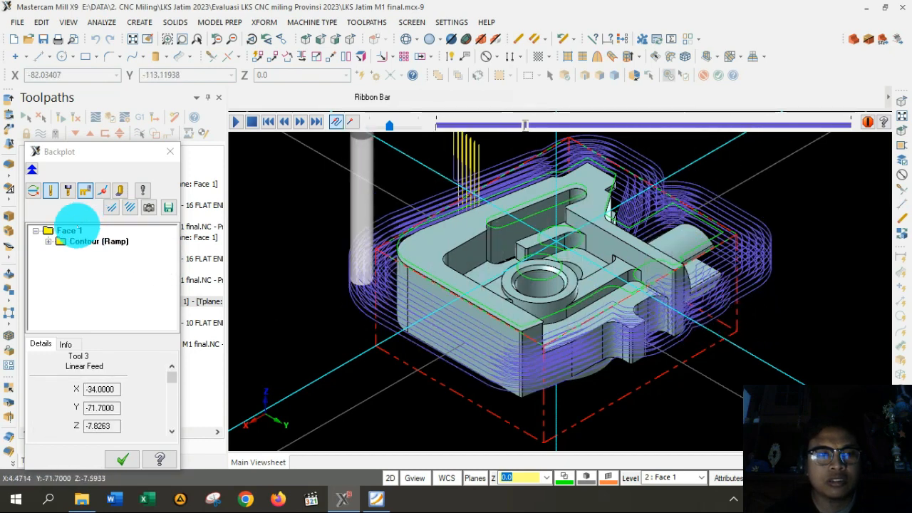
left_click(66, 344)
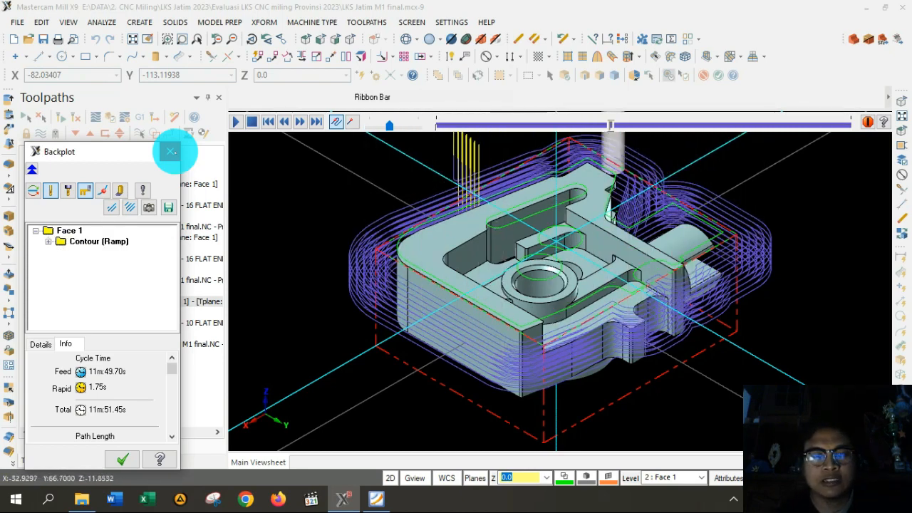
left_click(322, 39)
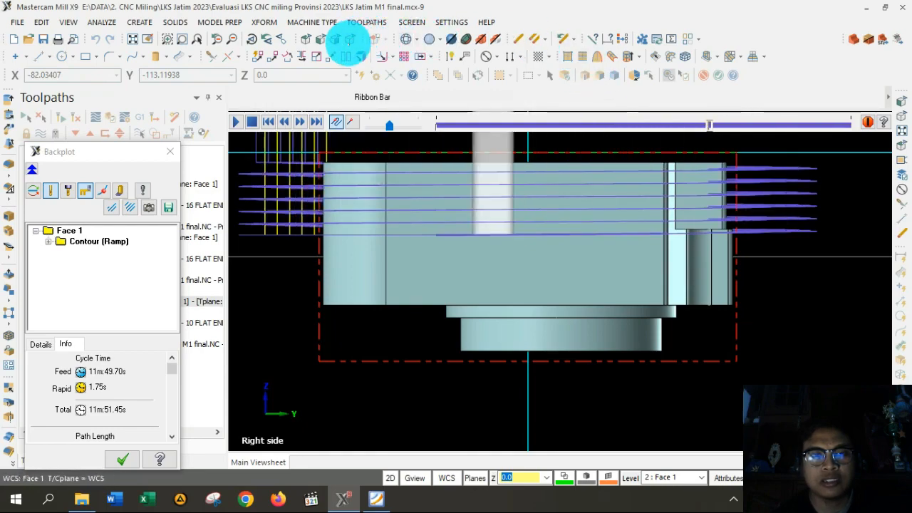
left_click(349, 40)
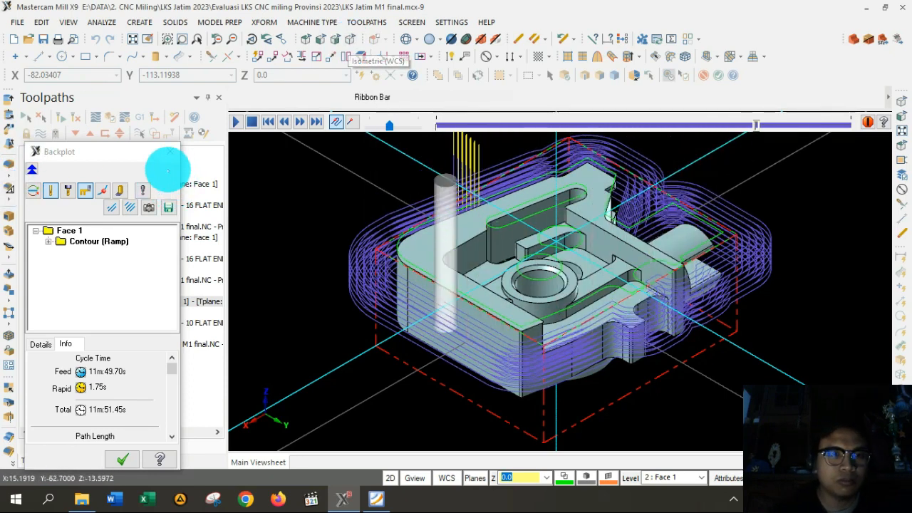
left_click(169, 152)
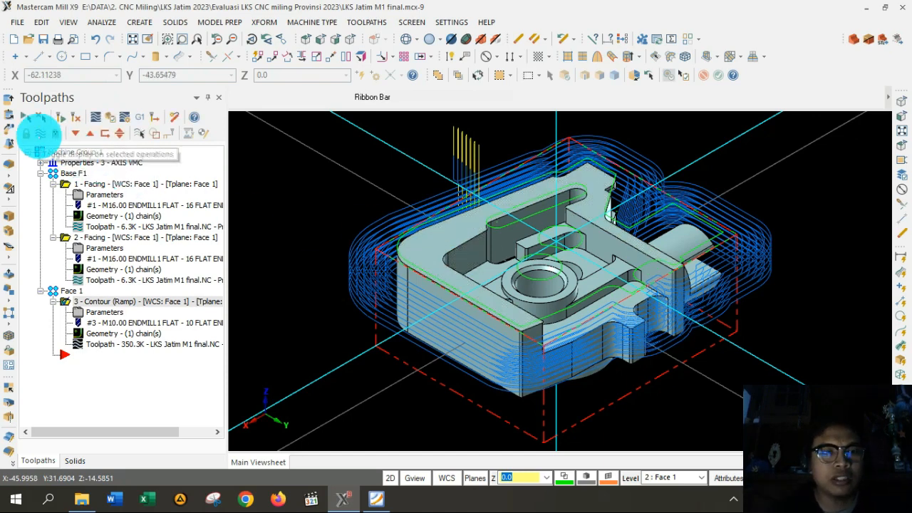
Hide the ramp contour's toolpath display and paste a copy of the operation at the end of the Face 1 group.
left_click(39, 133)
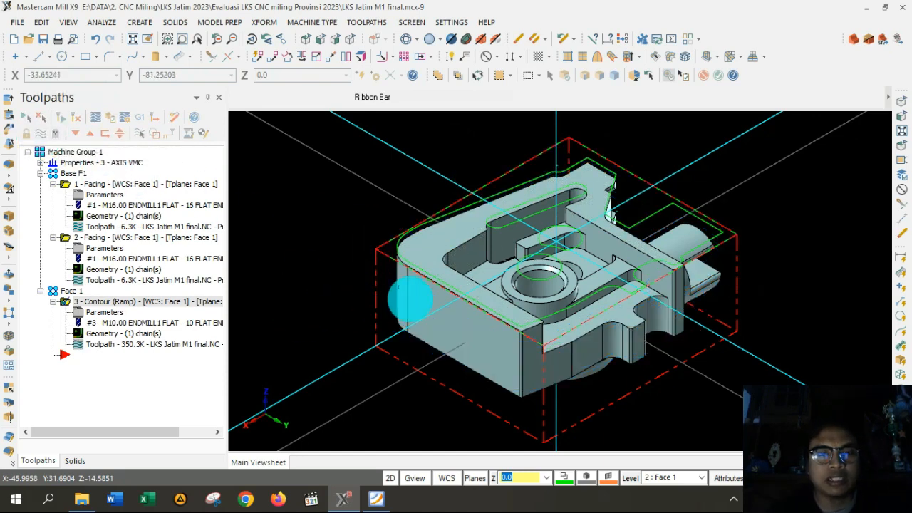
right_click(120, 305)
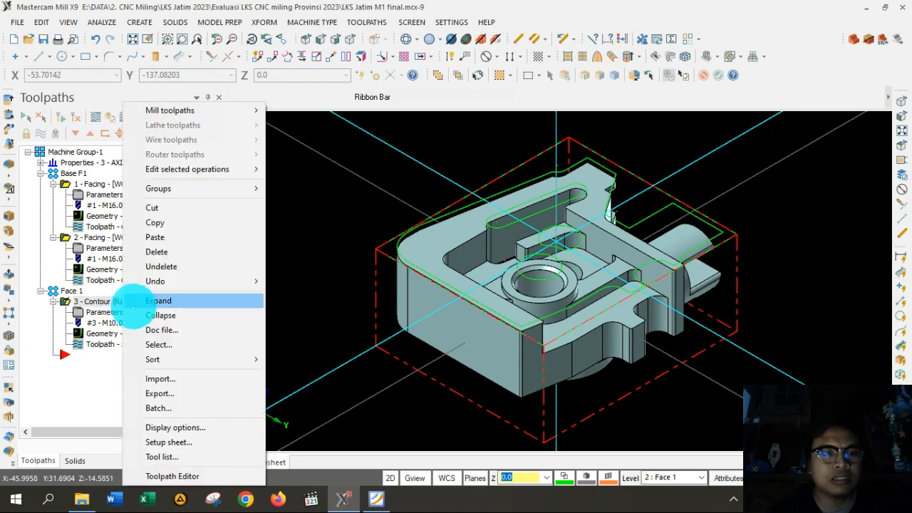
left_click(182, 223)
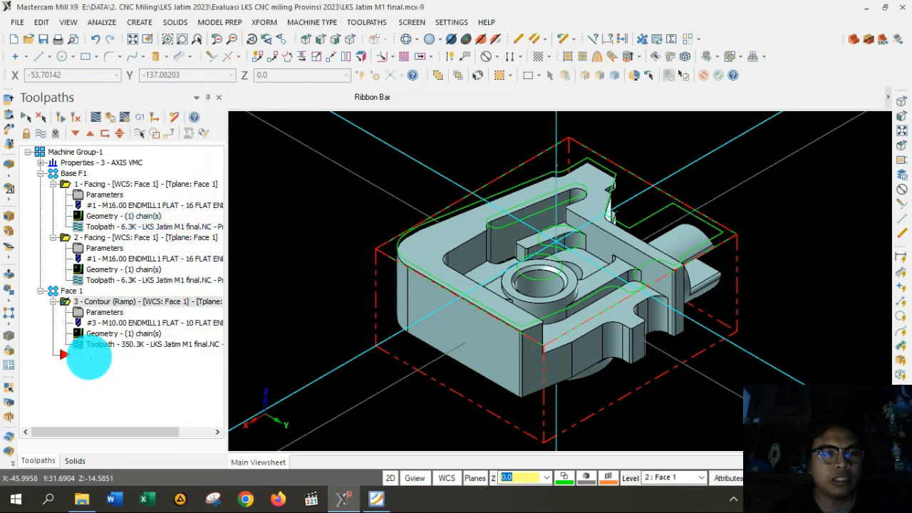
right_click(88, 356)
left_click(119, 235)
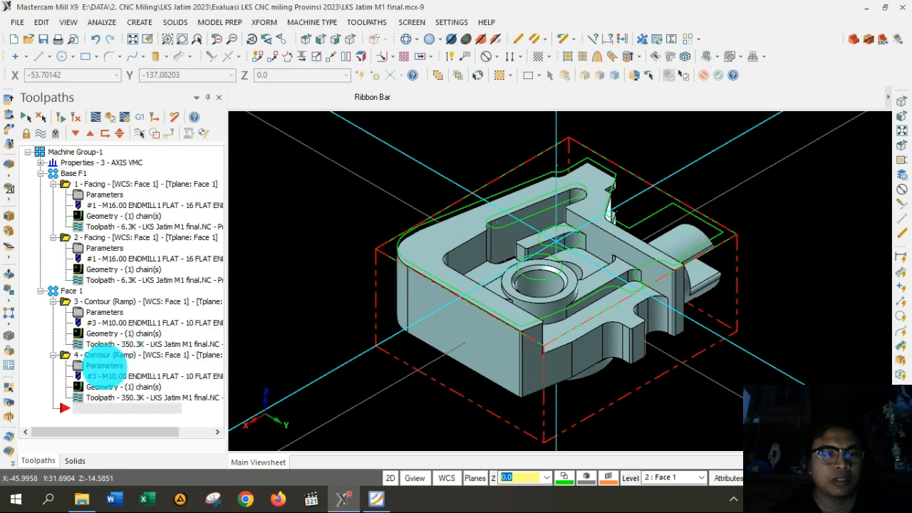
Disable multi passes on the copied contour, set its contour type to 2D, and set stock to leave on walls and floors to 0.
left_click(105, 365)
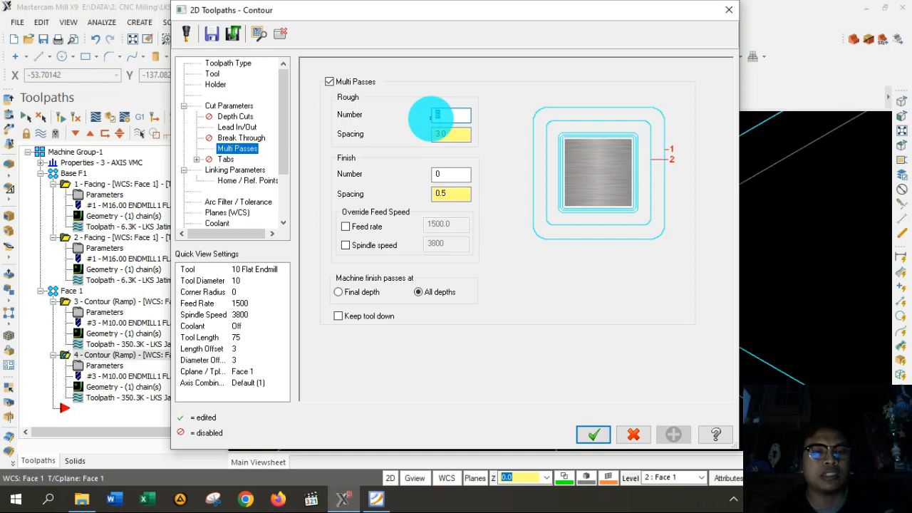
left_click(330, 82)
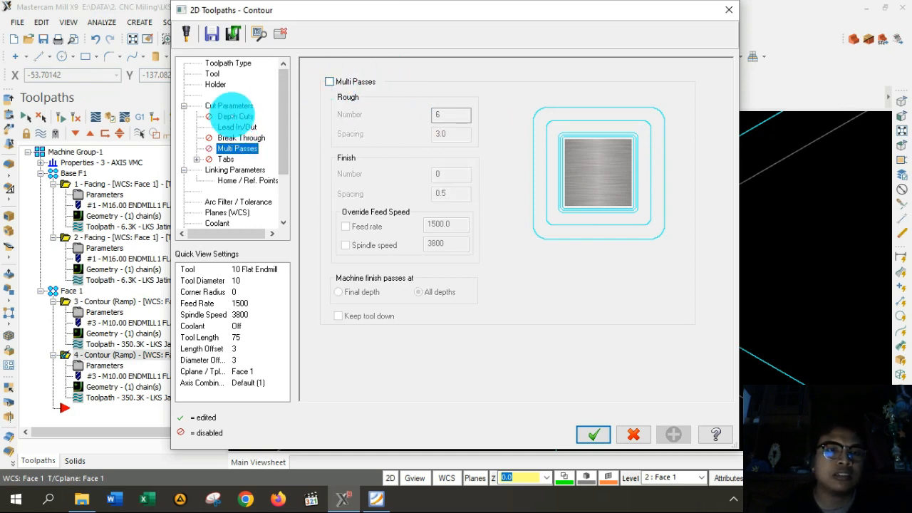
left_click(234, 114)
left_click(635, 95)
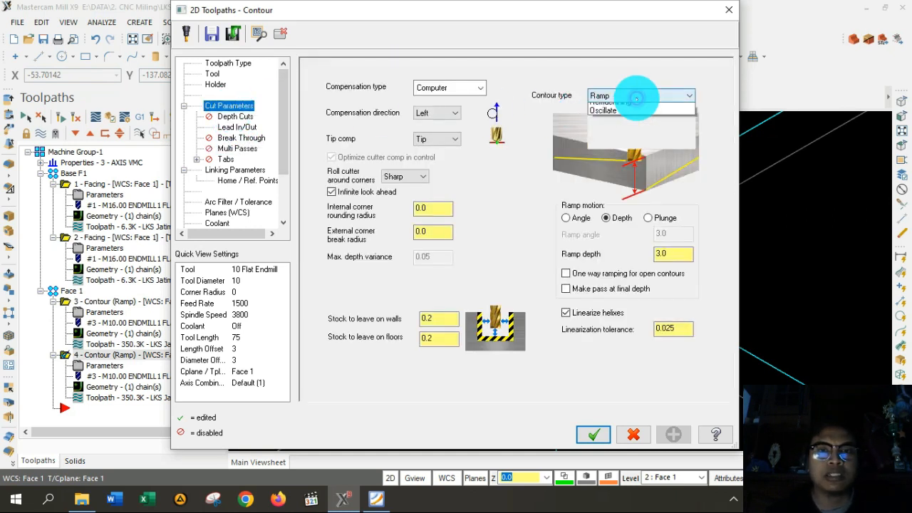
left_click(606, 106)
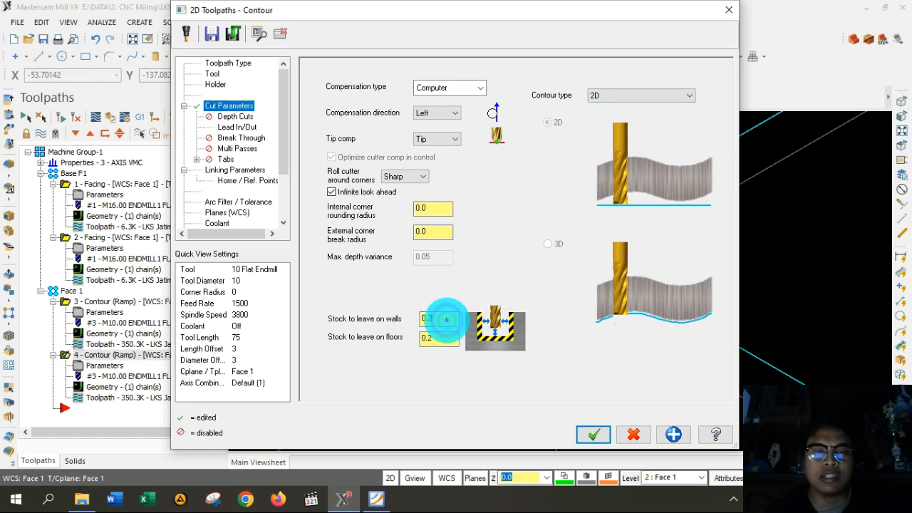
left_click_drag(446, 319, 385, 318)
key("Tab")
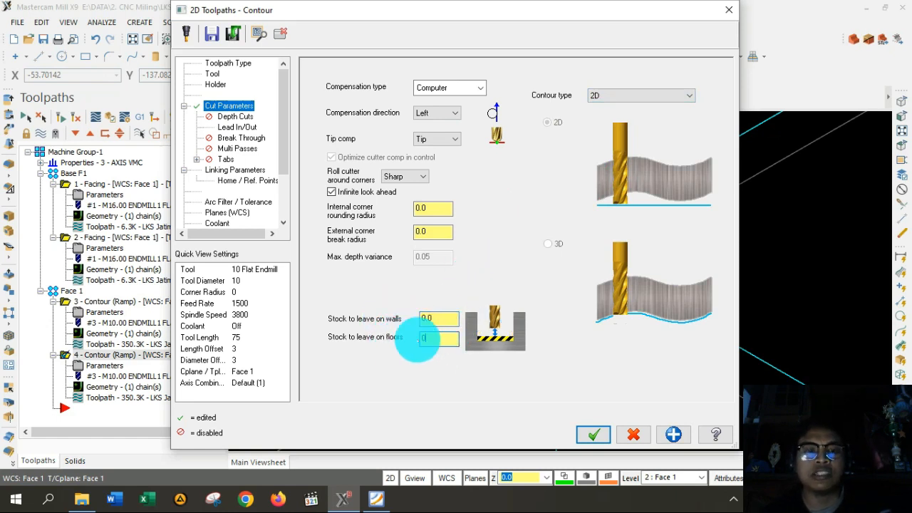
Check the 2D contour's linking parameters, accept its settings, and regenerate its toolpath.
left_click(235, 169)
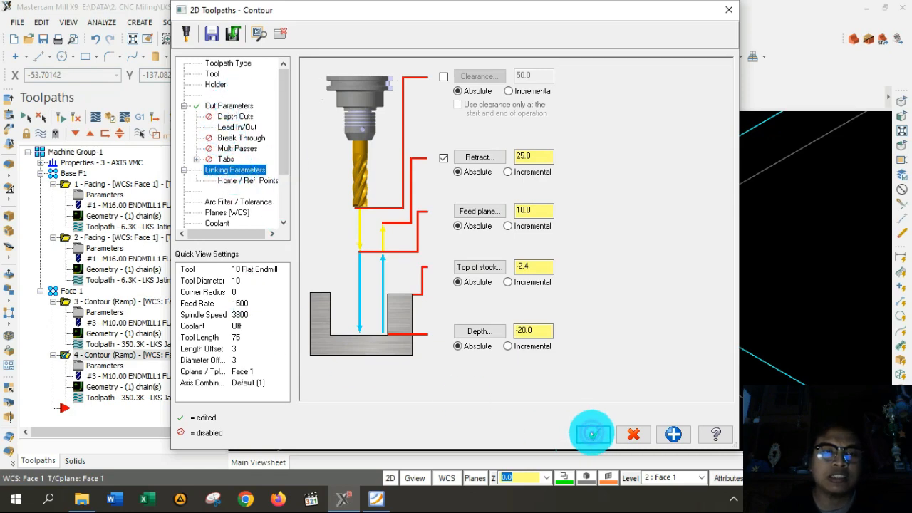
left_click(592, 434)
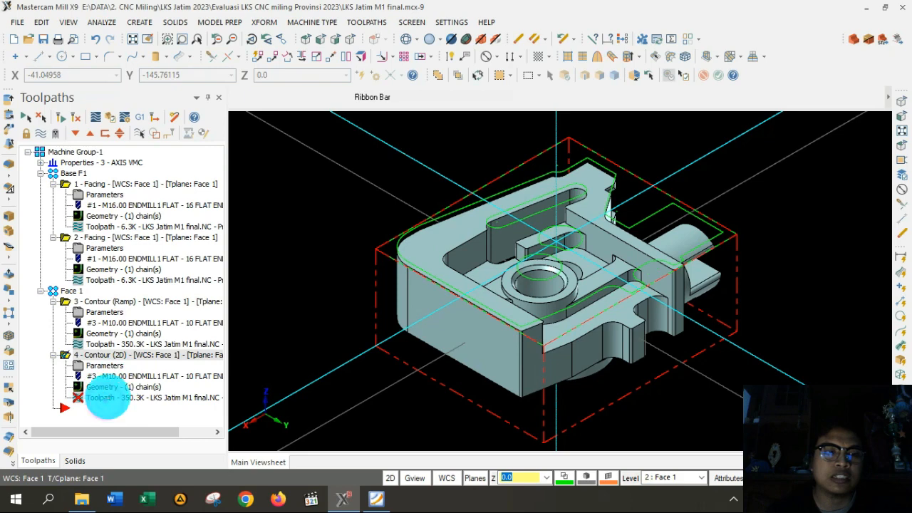
left_click(137, 398)
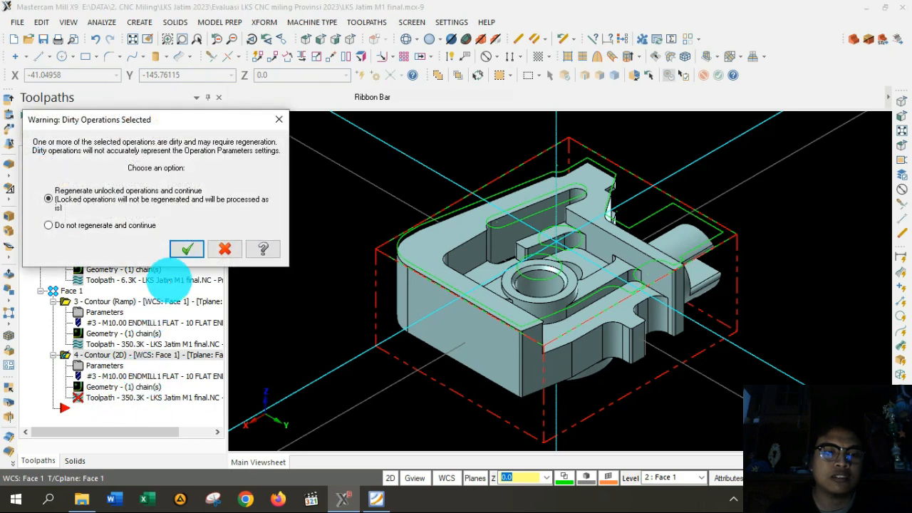
left_click(185, 248)
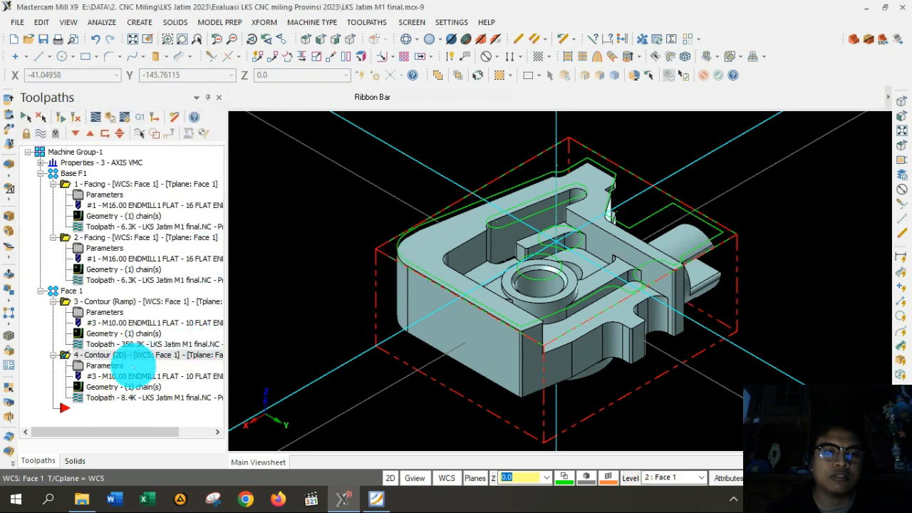
Play the 2D contour toolpath in Backplot to check the finishing pass, and close Backplot.
left_click(156, 134)
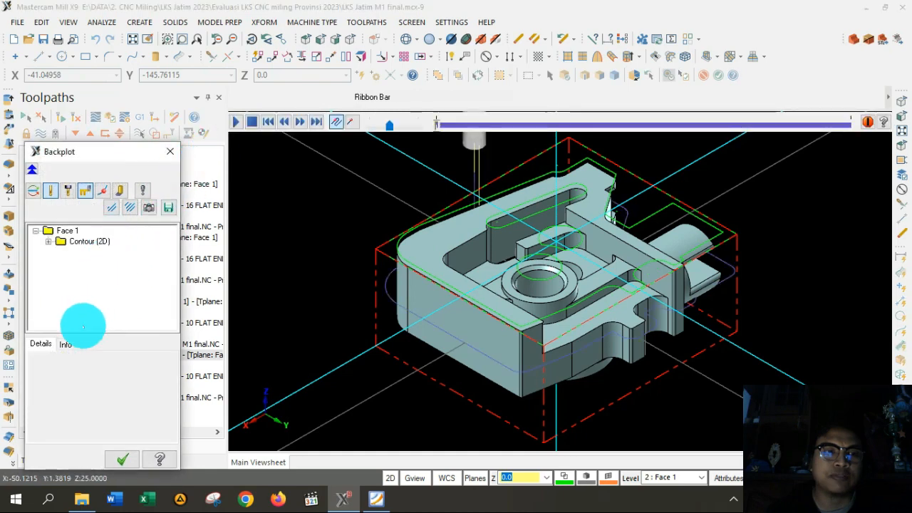
left_click(171, 152)
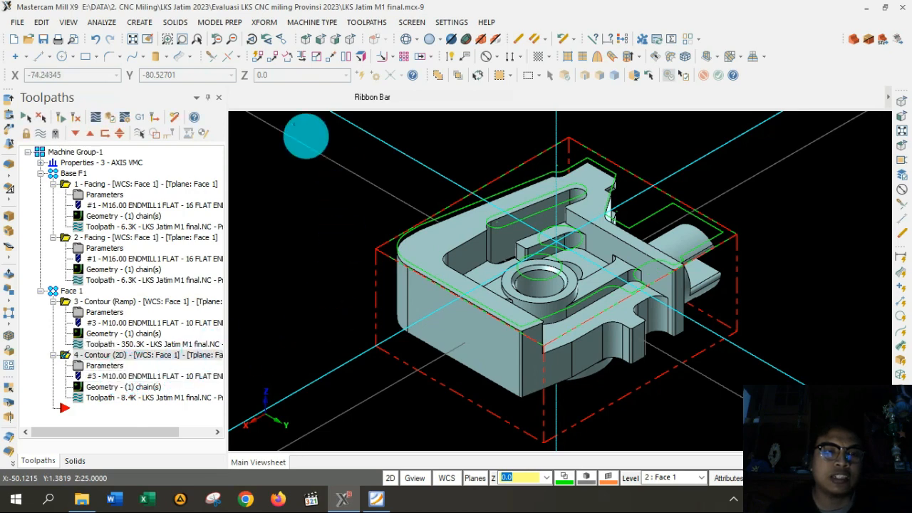
left_click(96, 116)
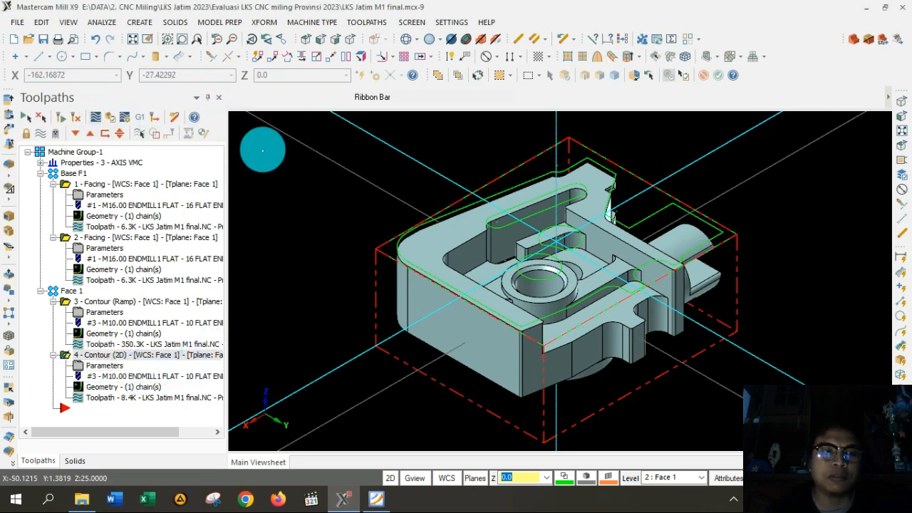
left_click(236, 122)
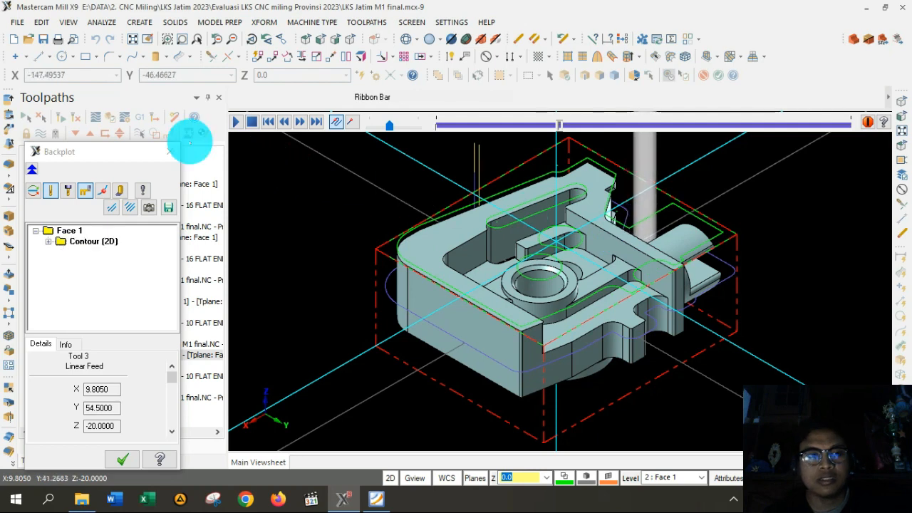
left_click(171, 151)
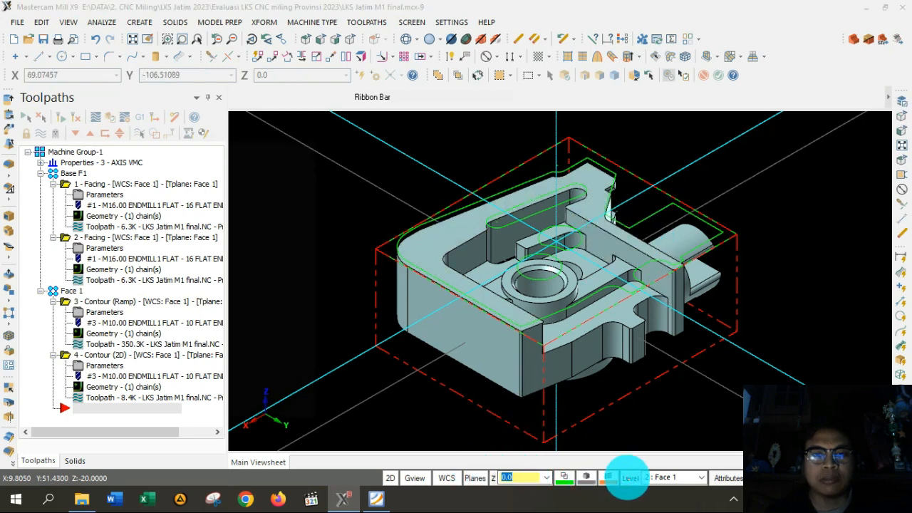
Make the Solid Model level the main level and hide the Face 1 level.
left_click(629, 478)
left_click(65, 184)
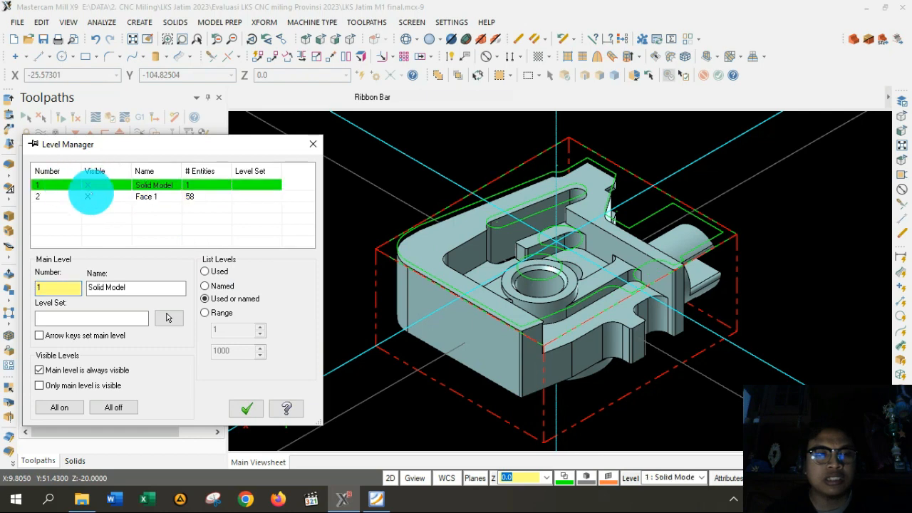
left_click(89, 196)
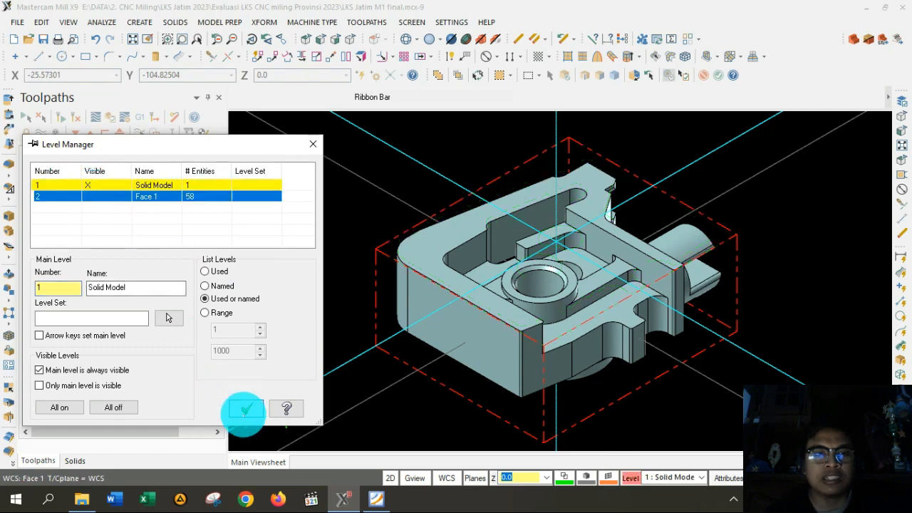
left_click(246, 409)
Examine the part's pockets, slots and steps from the right, back, Face 1 and isometric views.
scroll(641, 285, "up", 2)
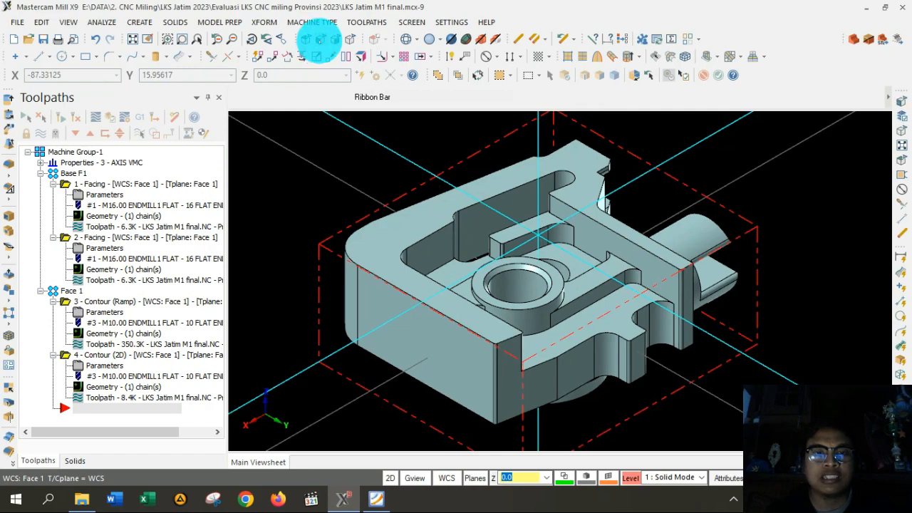
left_click(320, 39)
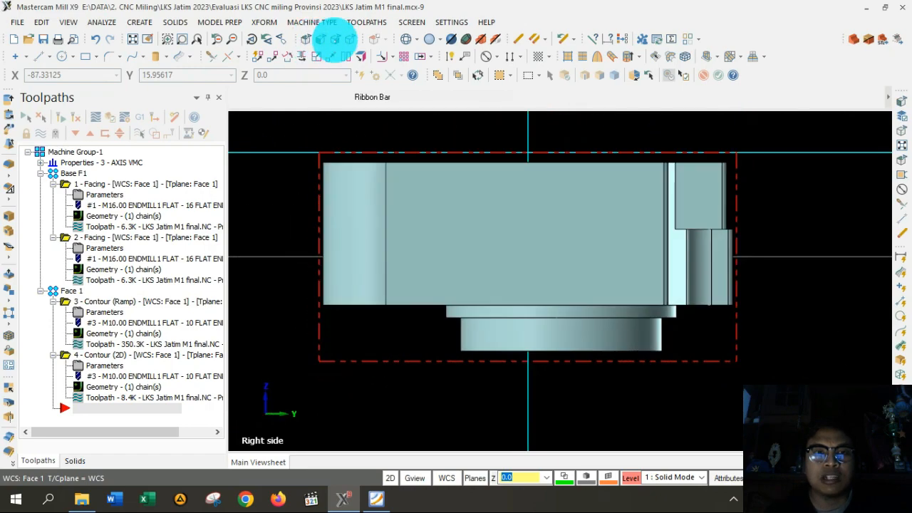
left_click(335, 39)
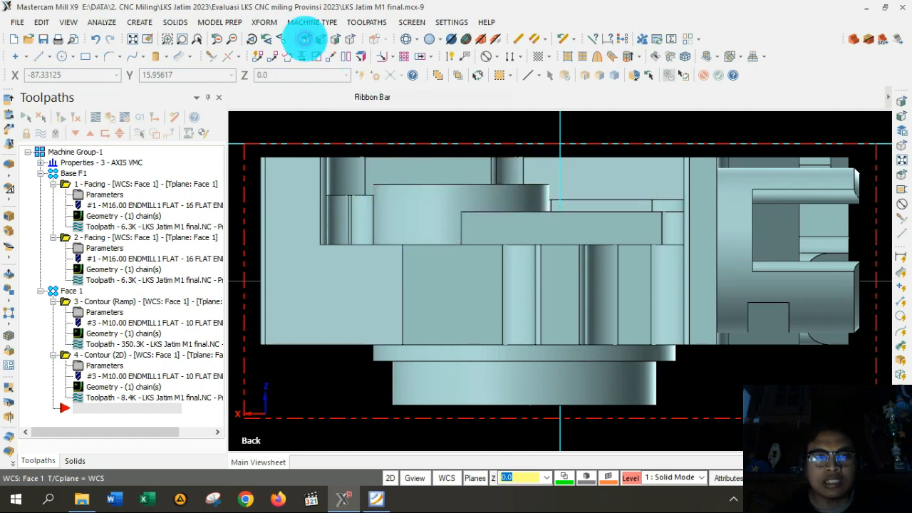
left_click(306, 38)
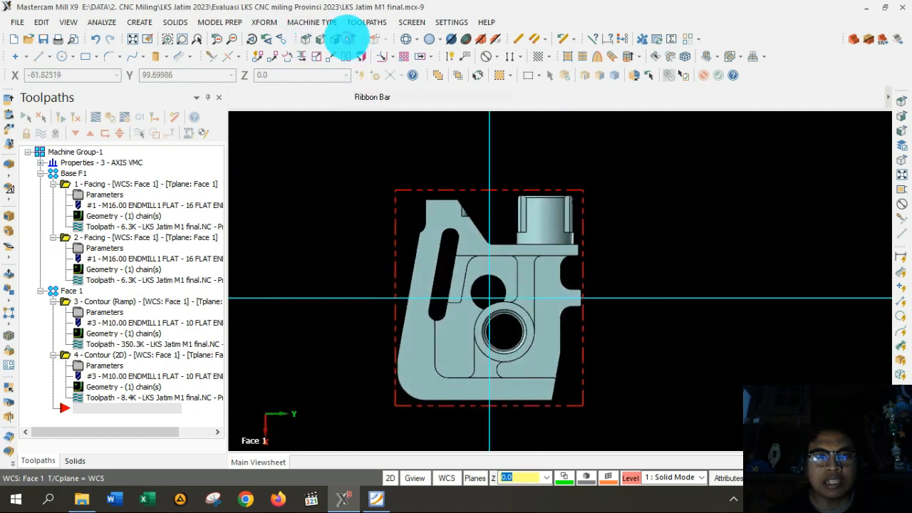
left_click(349, 38)
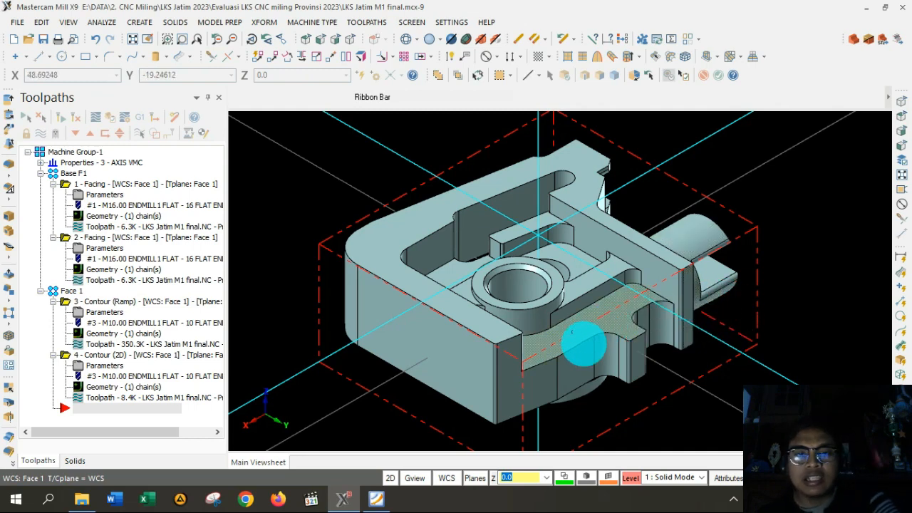
scroll(572, 354, "up", 3)
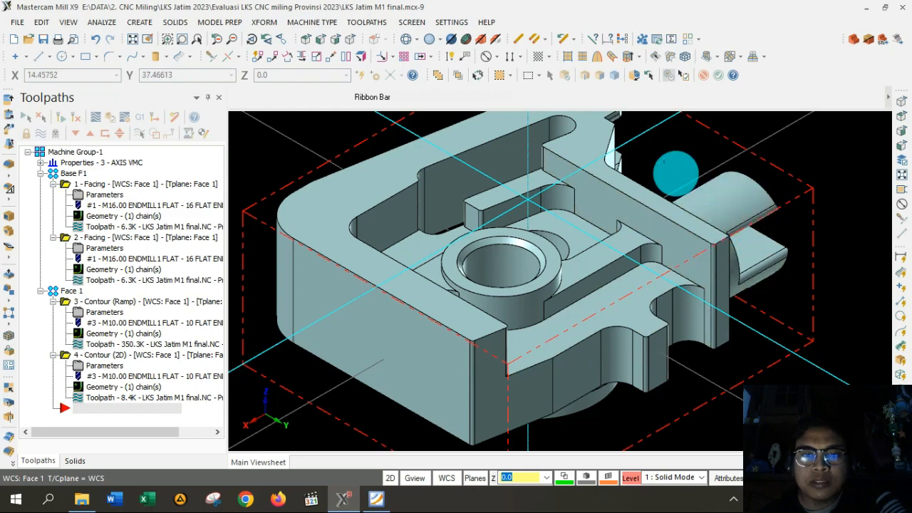
scroll(666, 161, "down", 1)
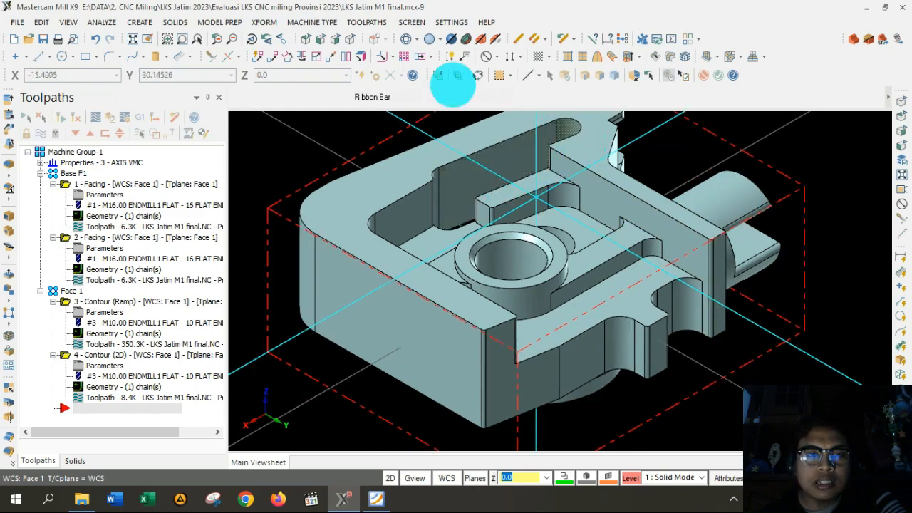
left_click(311, 35)
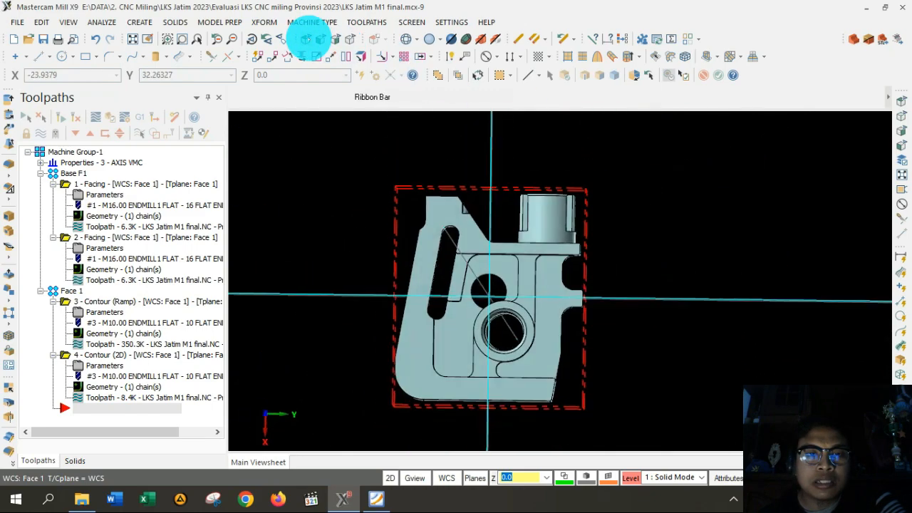
scroll(346, 271, "up", 1)
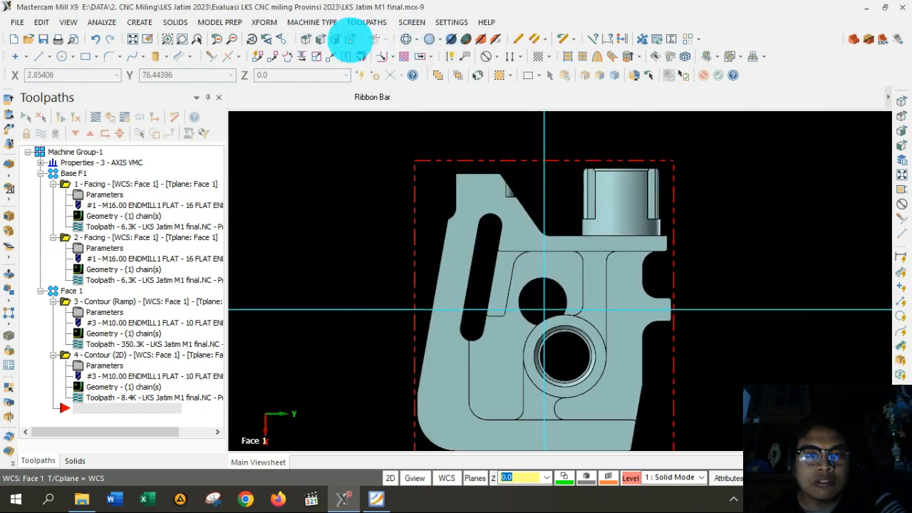
left_click(349, 39)
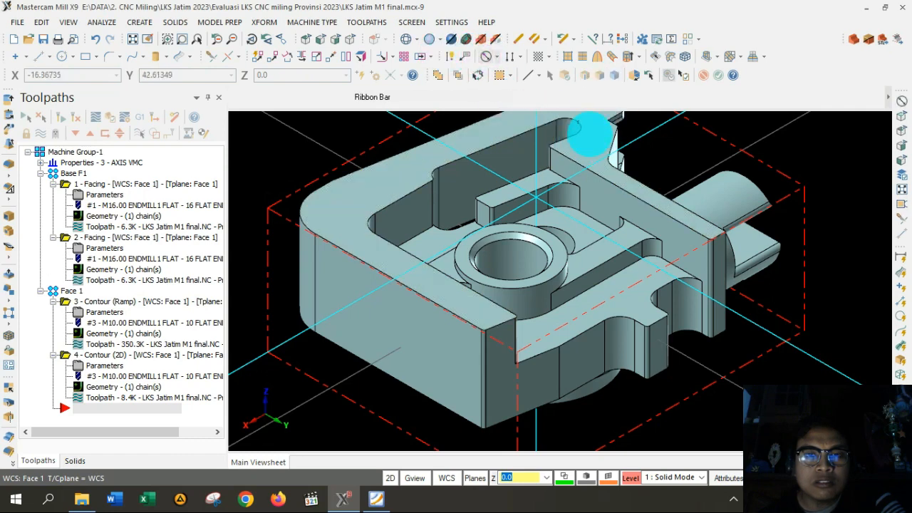
Check the size of the rounded slot end at the far side of the inner pocket with a circular dimension.
scroll(576, 123, "up", 2)
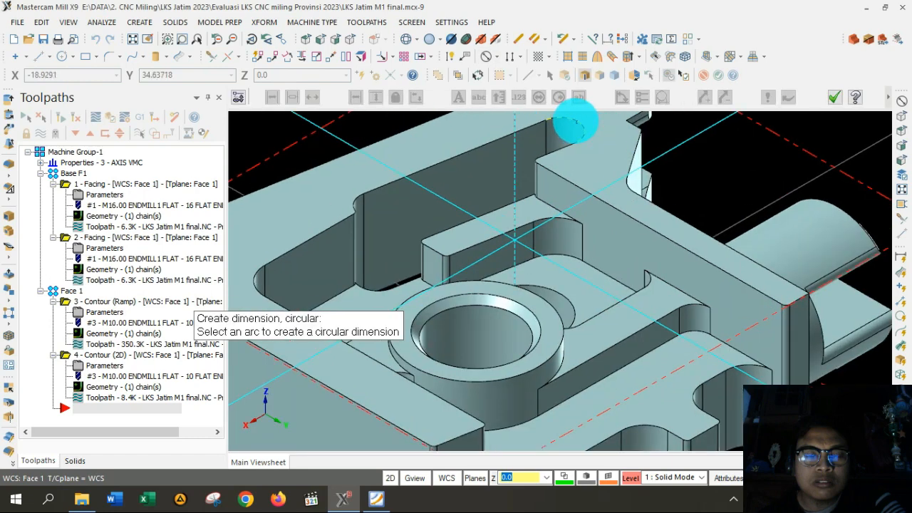
left_click(560, 128)
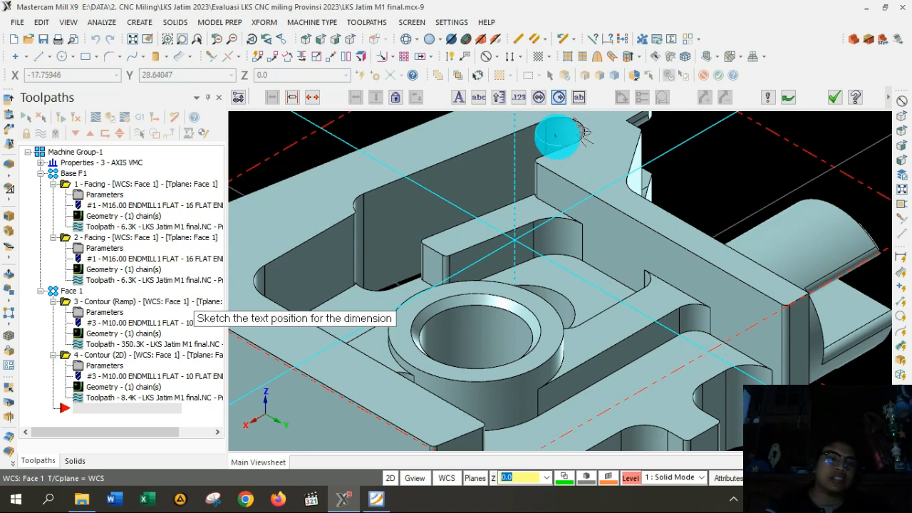
left_click(581, 132)
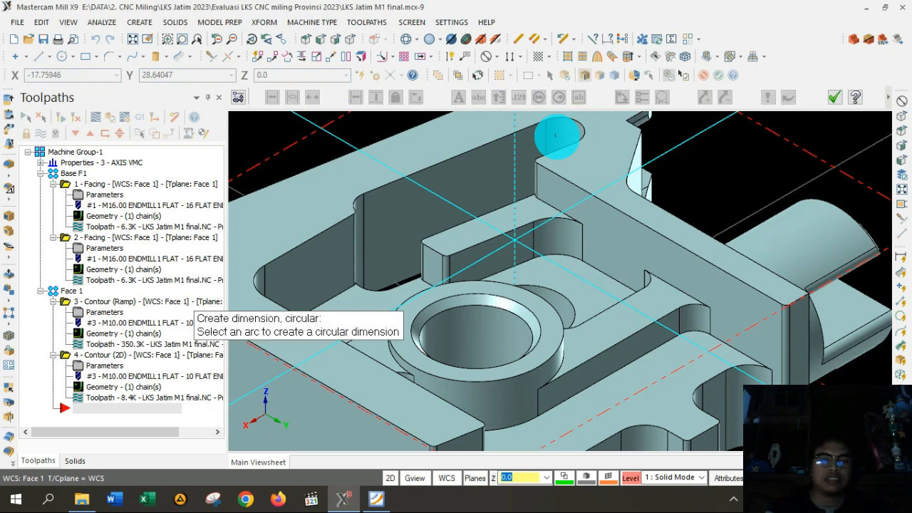
key("Escape")
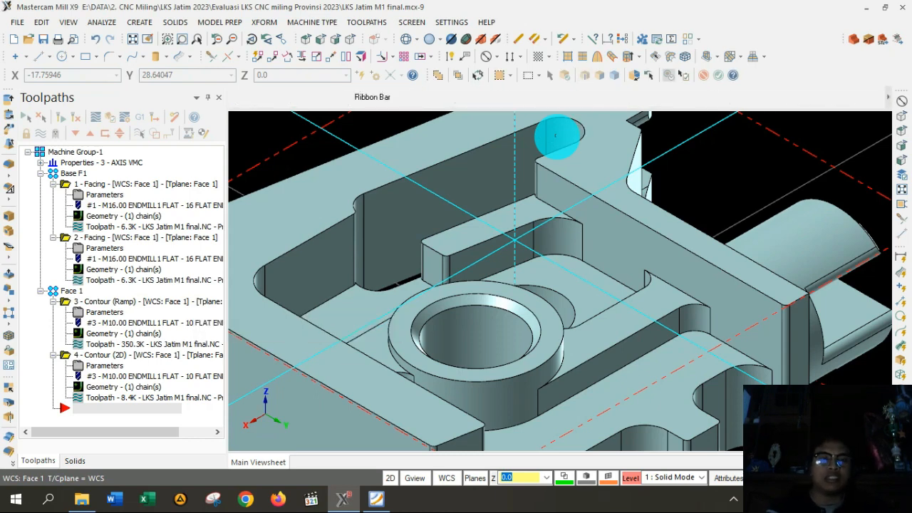
Check the rounded corner at the near end of the inner pocket with a circular dimension.
scroll(500, 148, "down", 2)
middle_click_drag(501, 148, 458, 193)
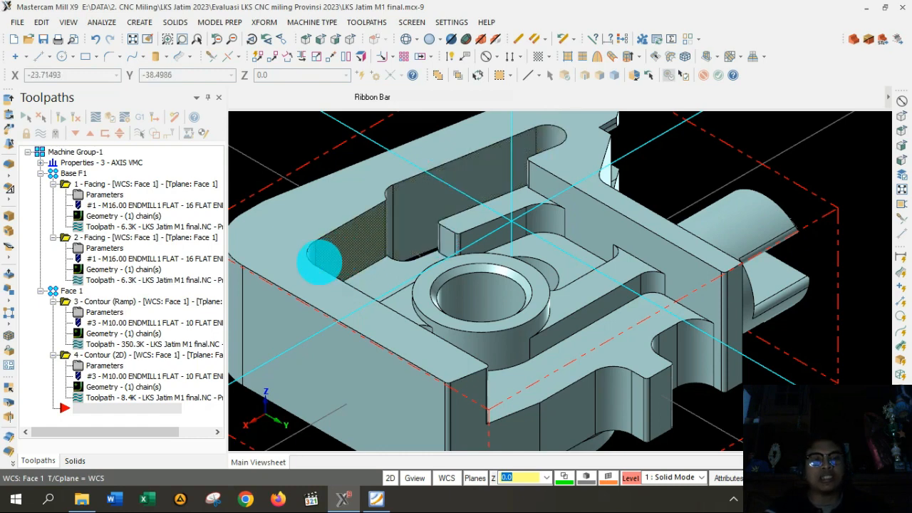
scroll(321, 260, "up", 5)
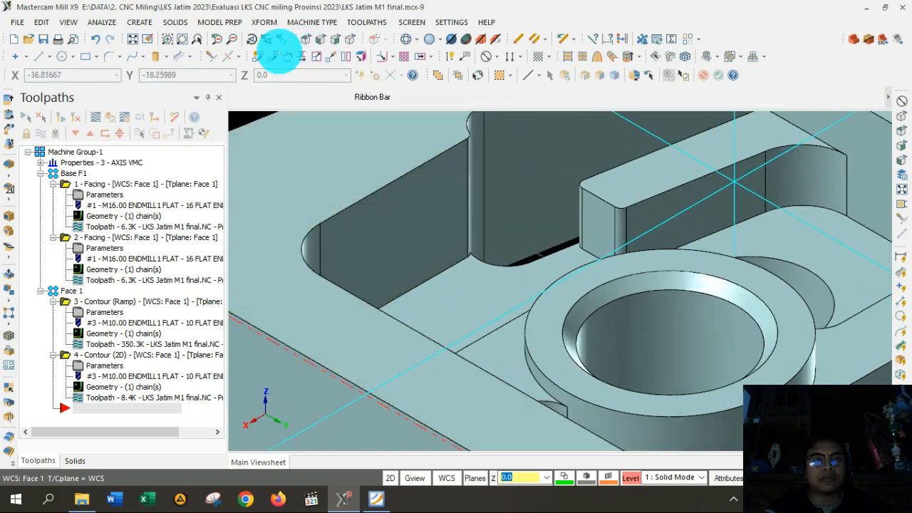
left_click(485, 57)
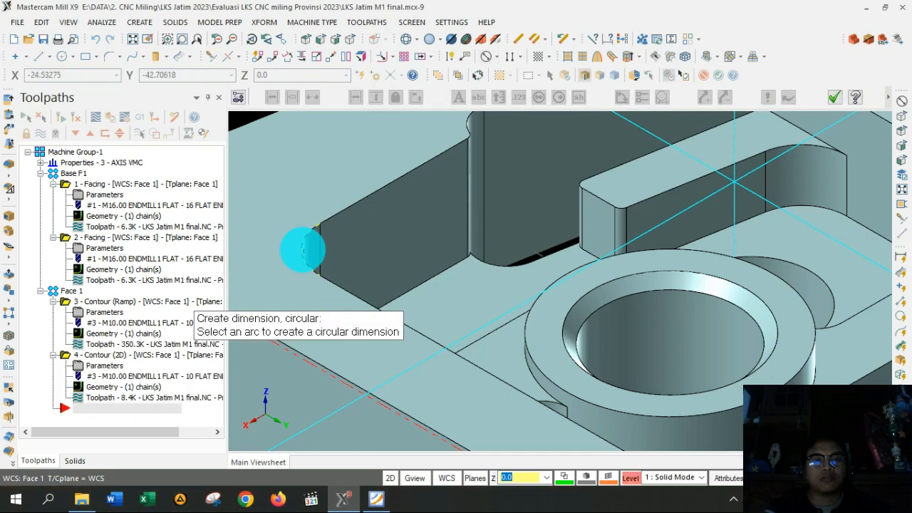
left_click(302, 249)
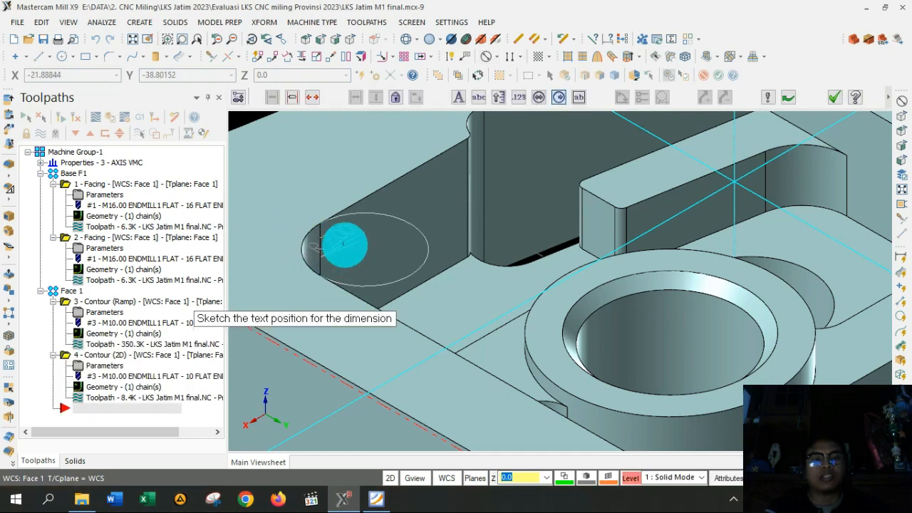
left_click(343, 247)
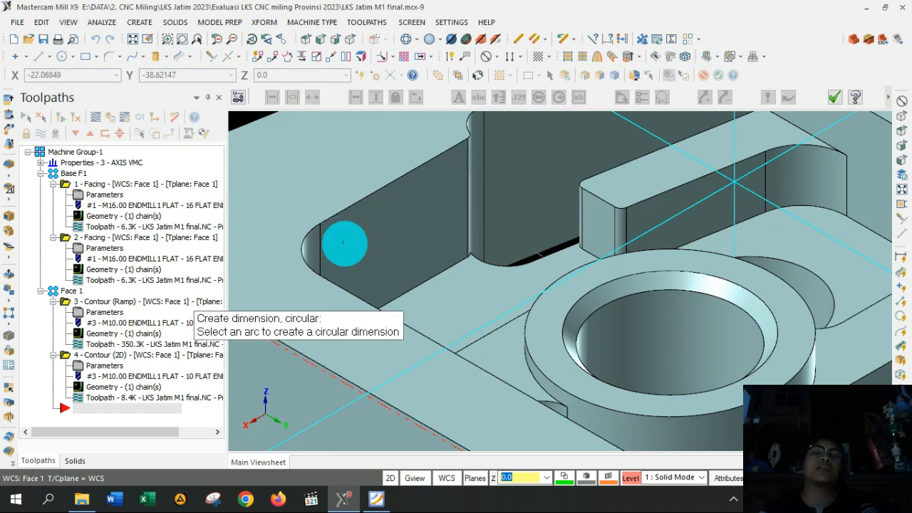
key("Escape")
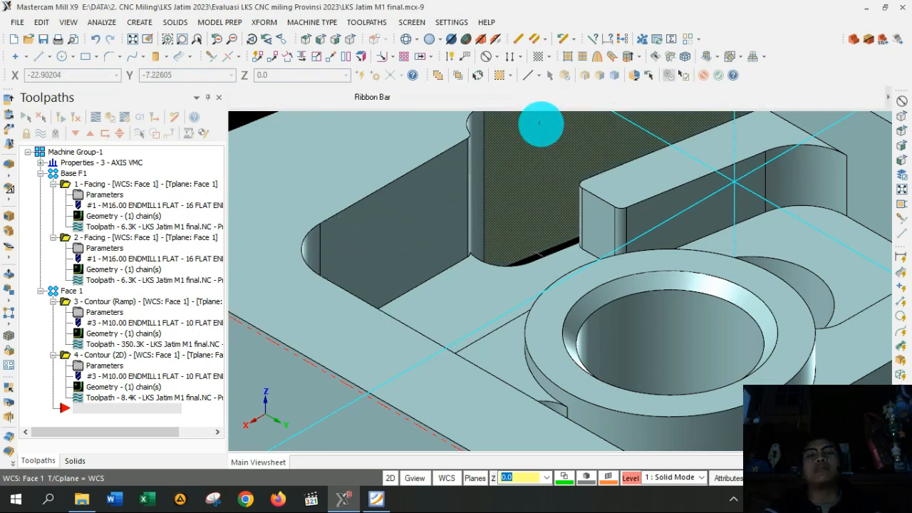
Return to the isometric view and fit the whole part on screen.
scroll(641, 159, "down", 6)
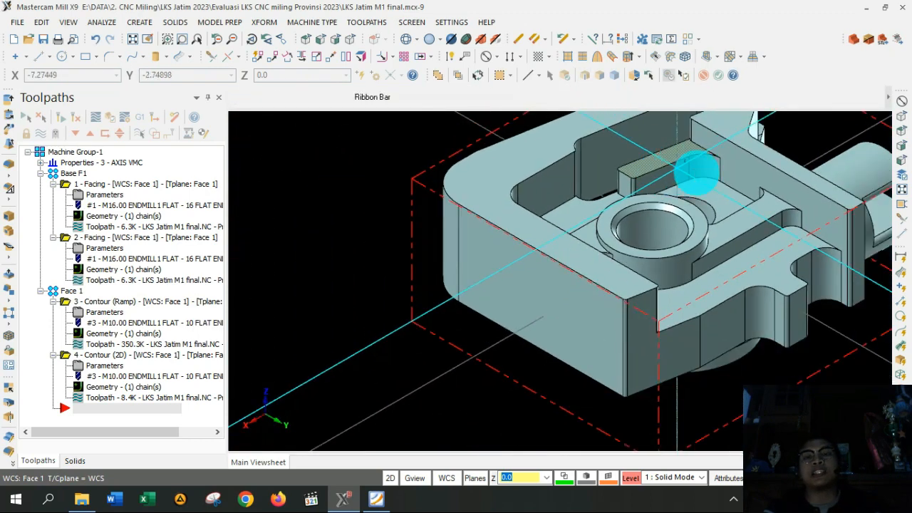
scroll(727, 146, "up", 4)
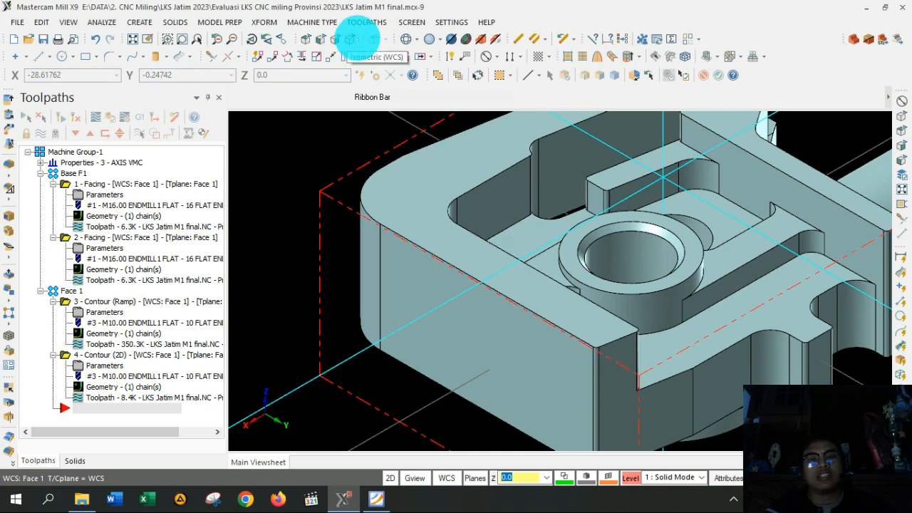
left_click(348, 38)
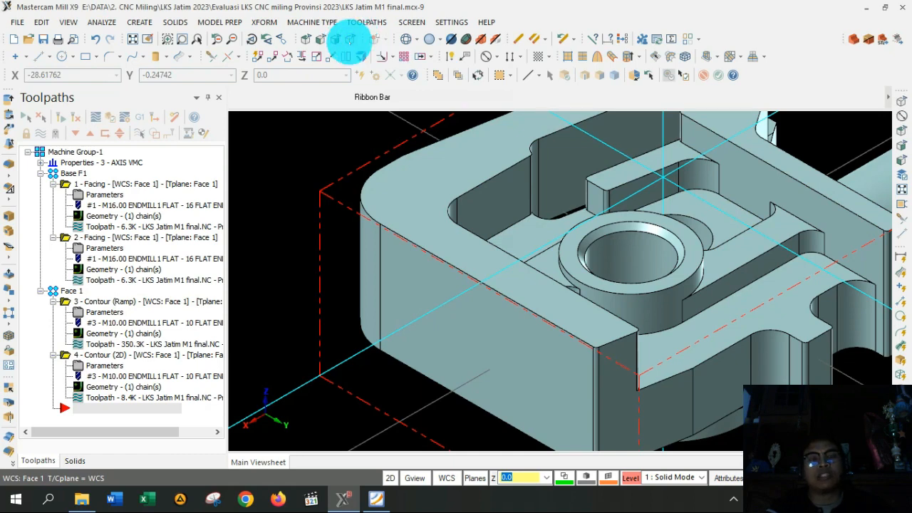
right_click(496, 140)
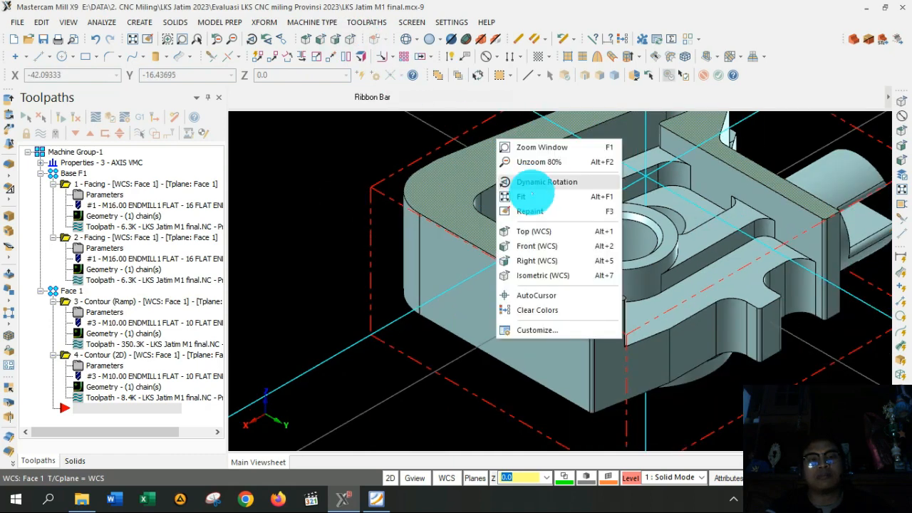
left_click(534, 196)
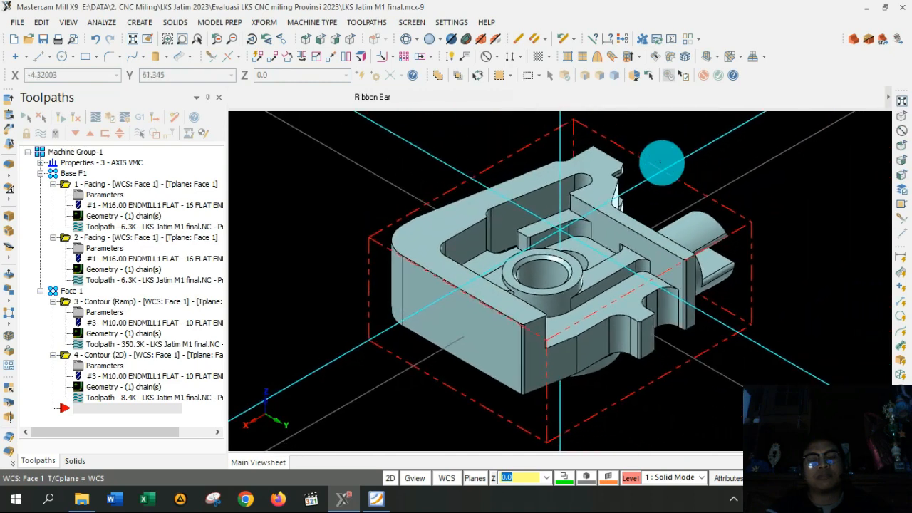
scroll(661, 162, "up", 1)
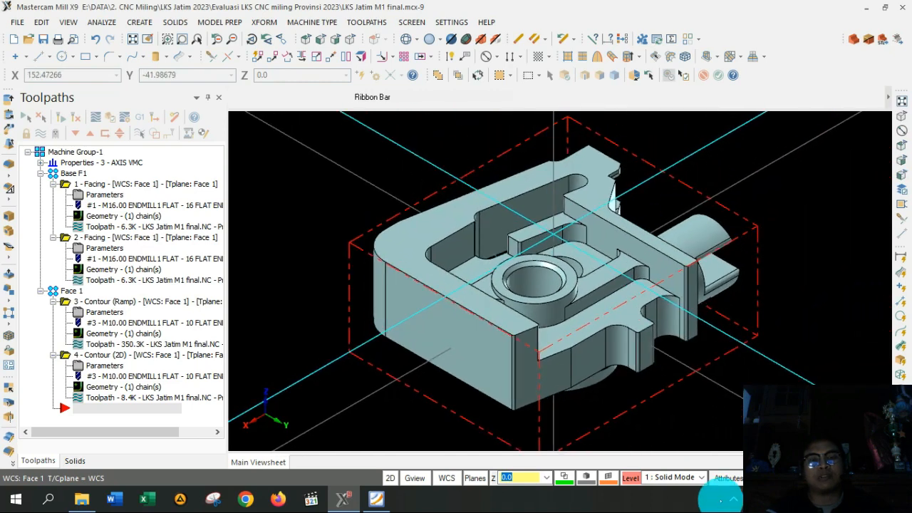
left_click(733, 499)
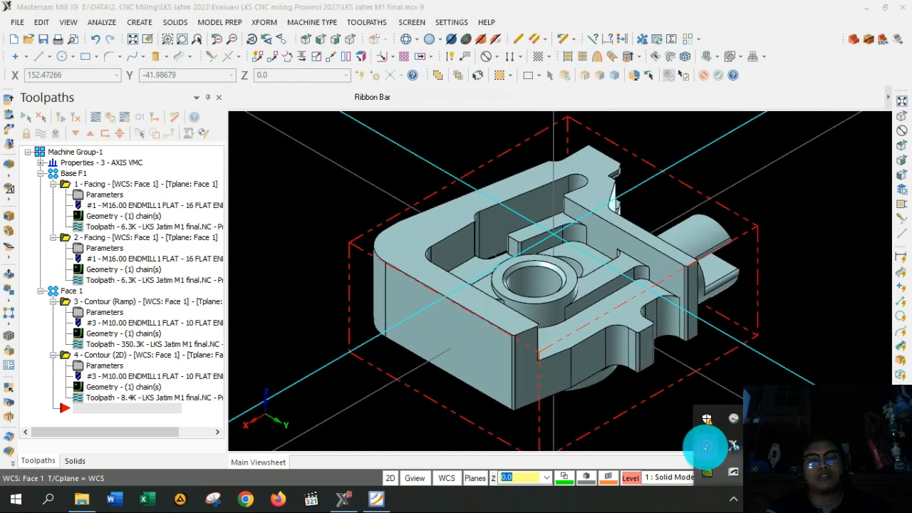
right_click(705, 446)
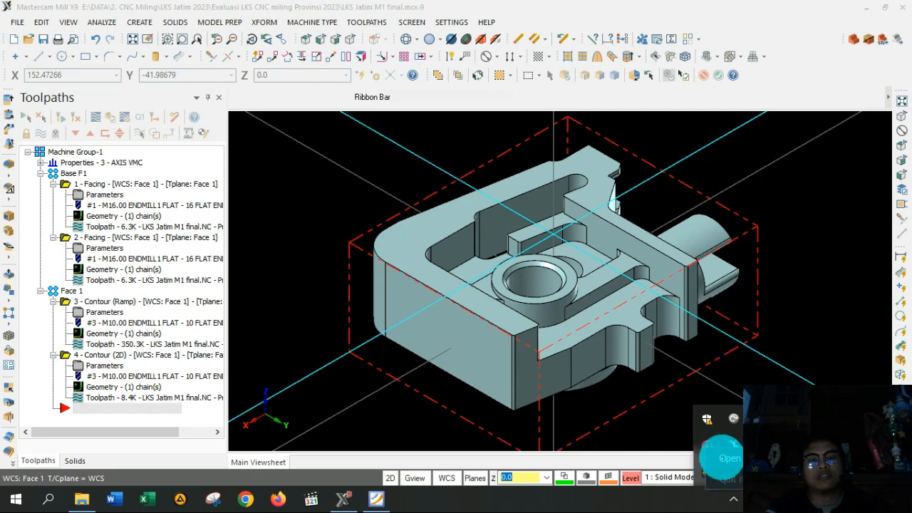
left_click(730, 458)
left_click(753, 241)
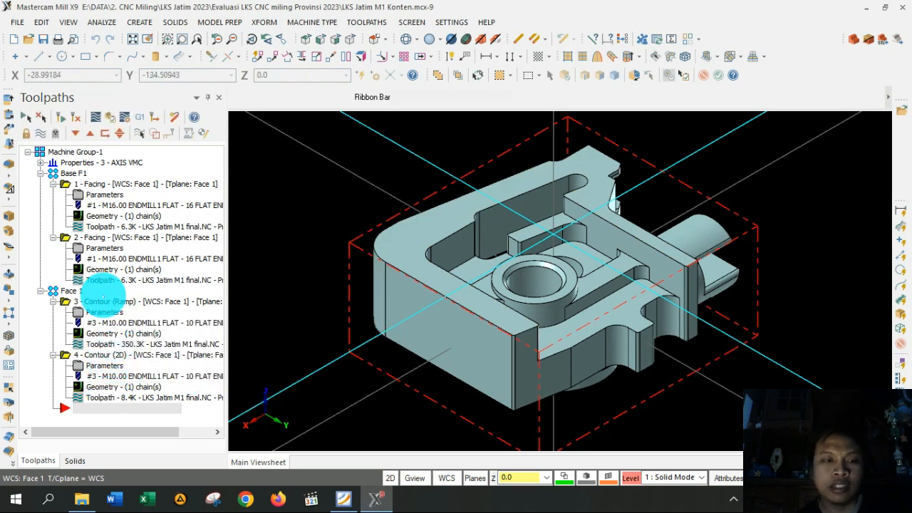
Review the ramp and 2D contour operations in the Face 1 group and look over the part's inner pocket.
left_click(105, 301)
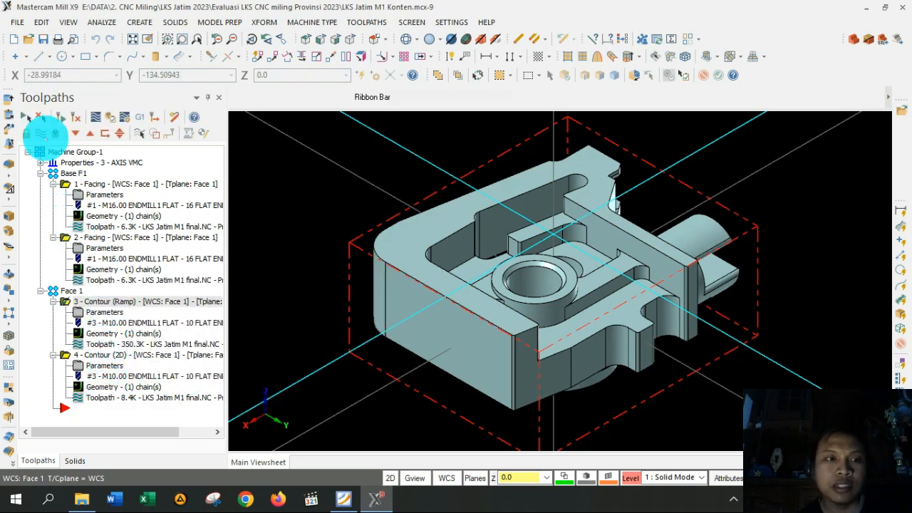
left_click(45, 137)
left_click(45, 136)
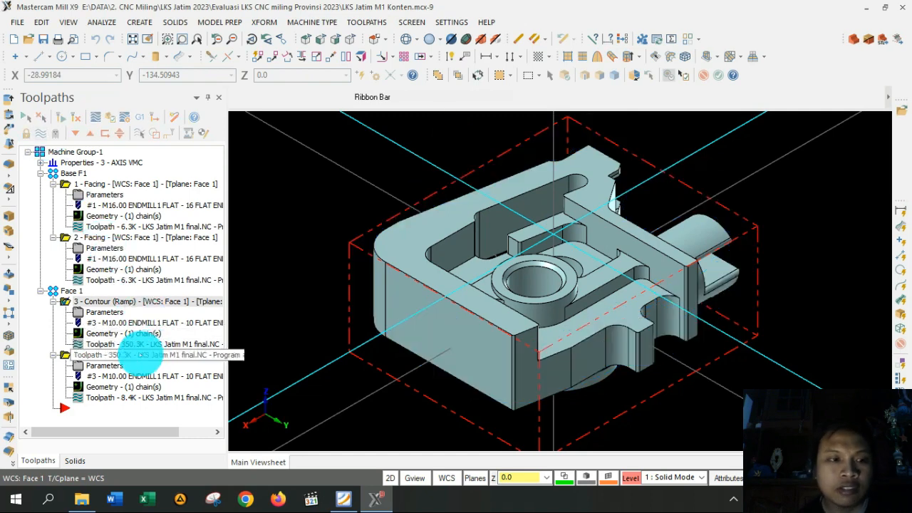
left_click(140, 354)
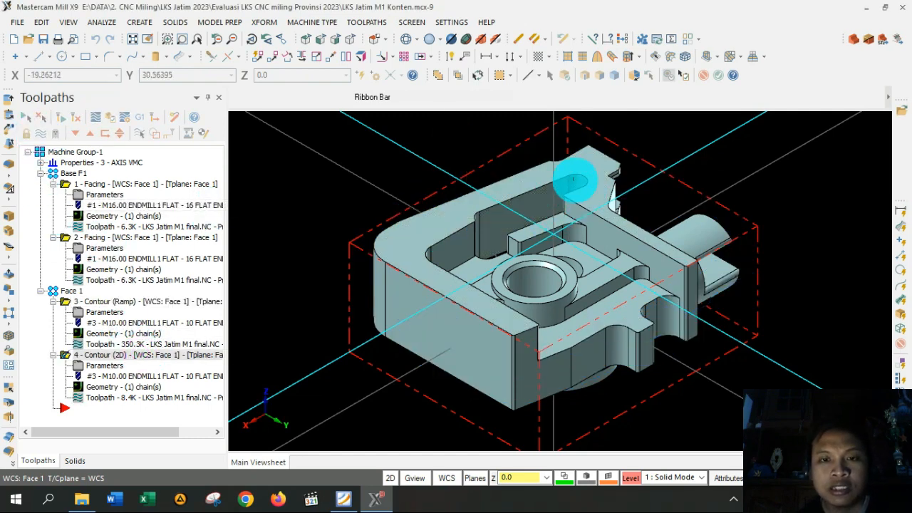
scroll(581, 180, "up", 6)
scroll(582, 182, "down", 3)
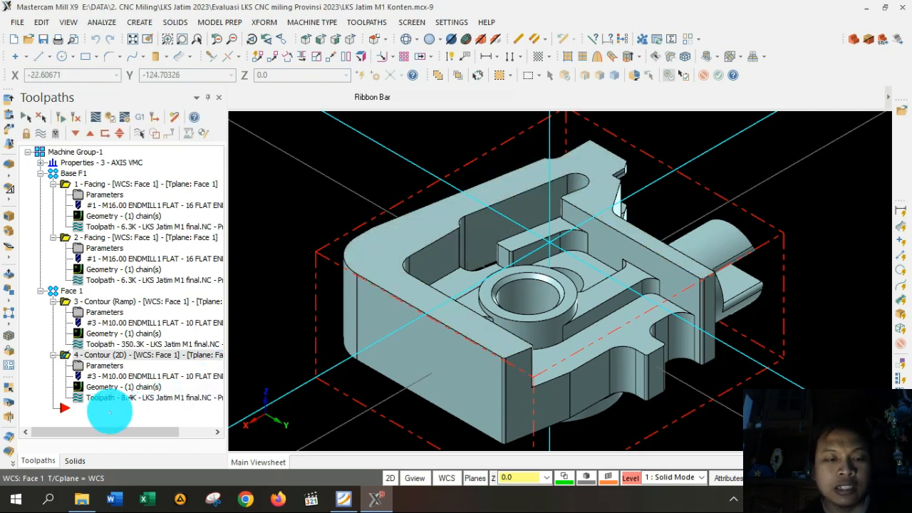
Start a new contour toolpath after the Face 1 operations and set chaining to solid linked edges.
left_click(109, 411)
right_click(109, 411)
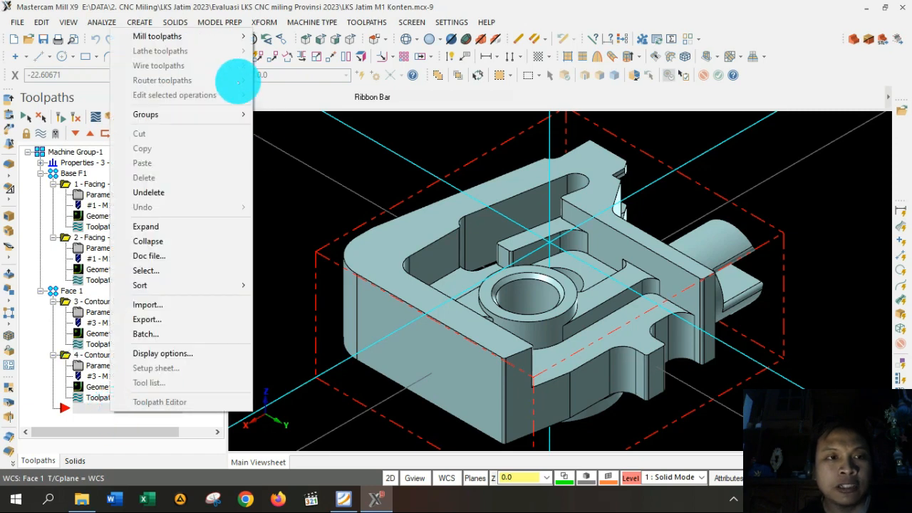
mouse_move(214, 40)
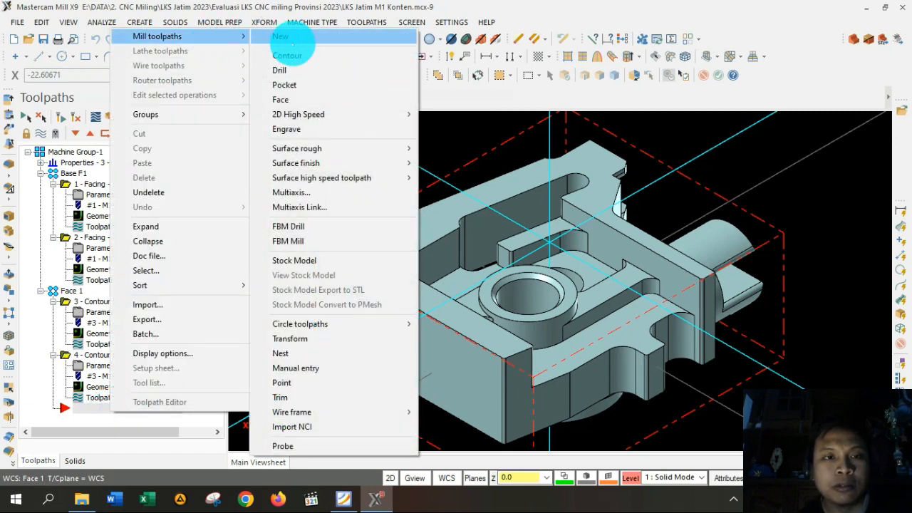
left_click(309, 61)
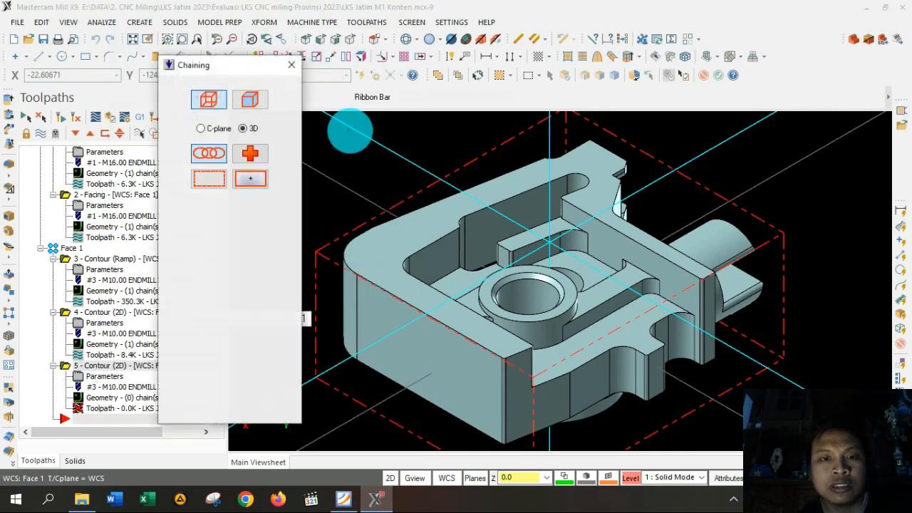
left_click(249, 100)
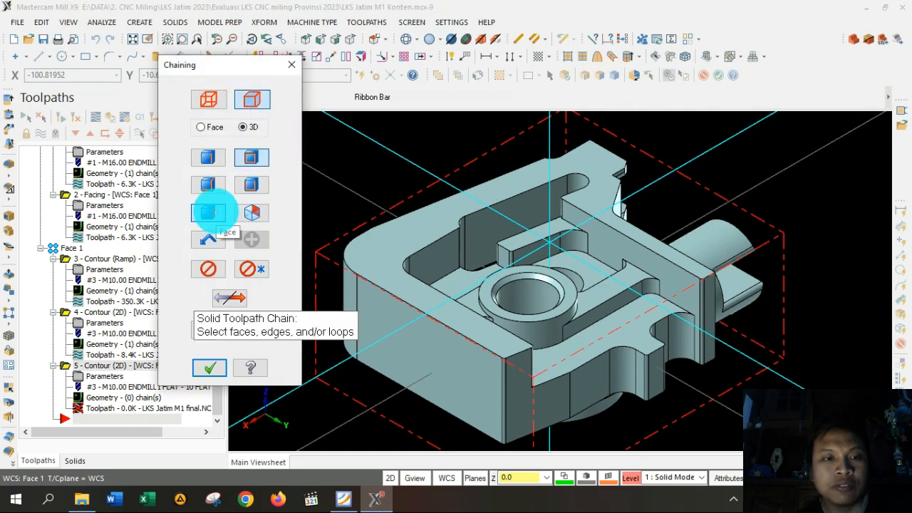
left_click(208, 212)
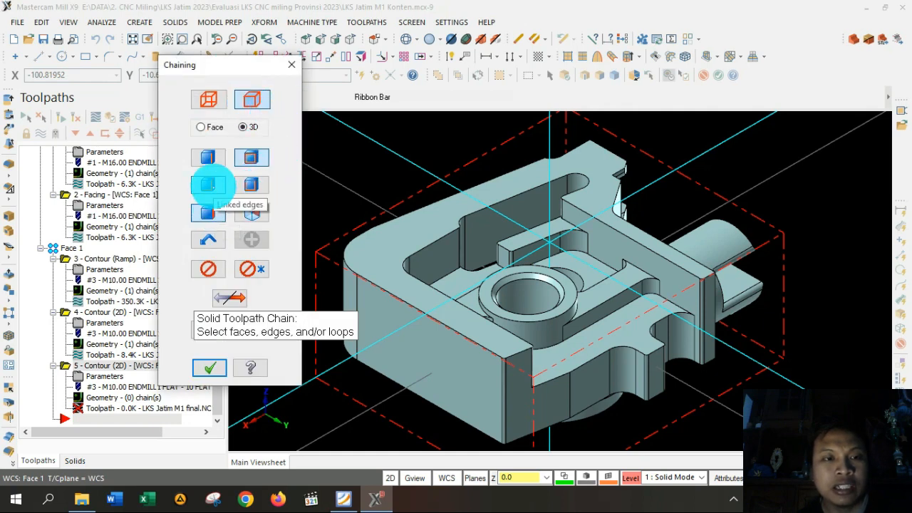
left_click(212, 185)
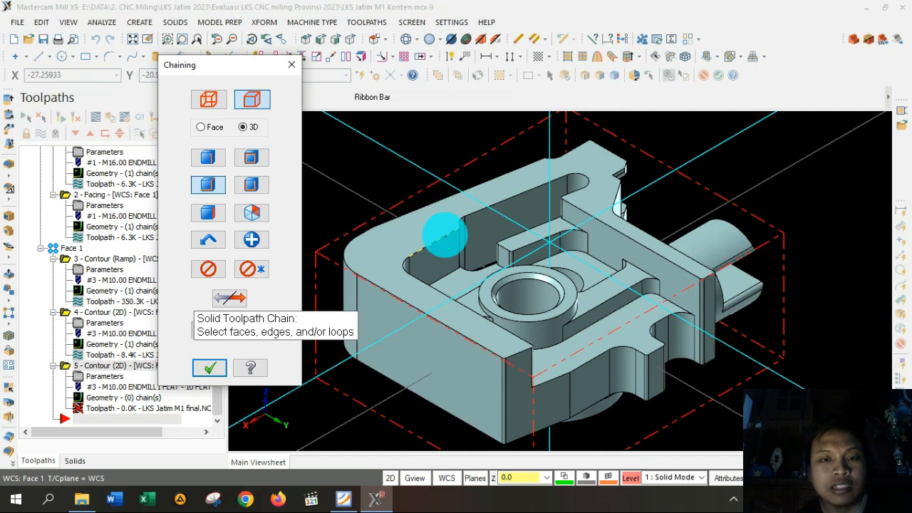
Start the chain on the short edge at the pocket's open end and extend it onto the adjoining long inner edge.
scroll(519, 211, "up", 3)
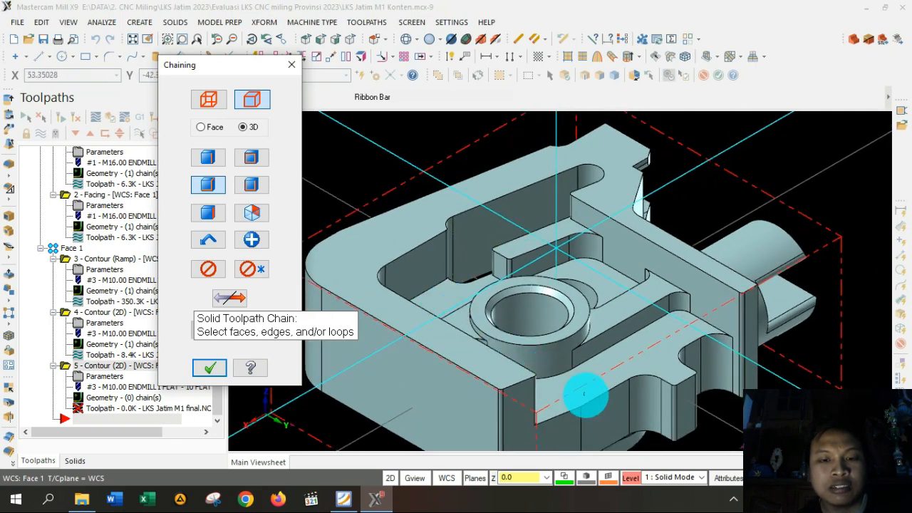
scroll(584, 394, "up", 3)
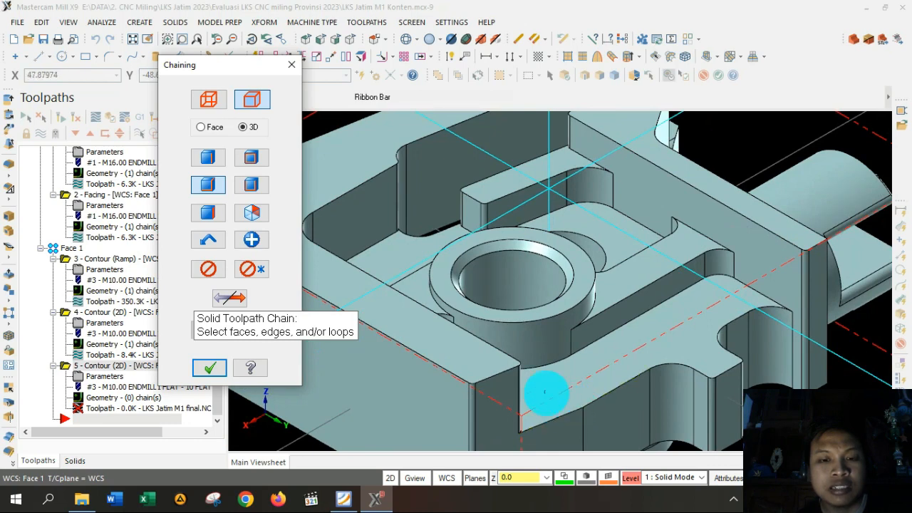
scroll(545, 391, "up", 2)
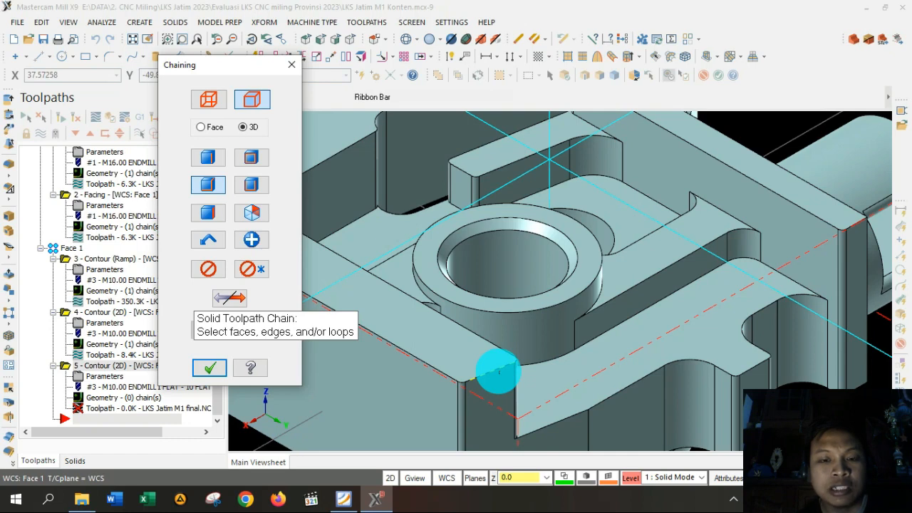
left_click(499, 370)
left_click(232, 300)
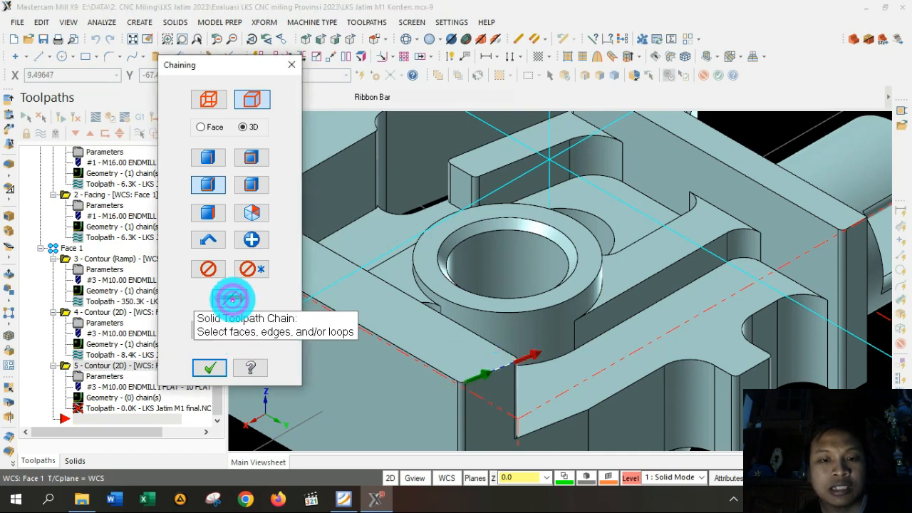
left_click(518, 360)
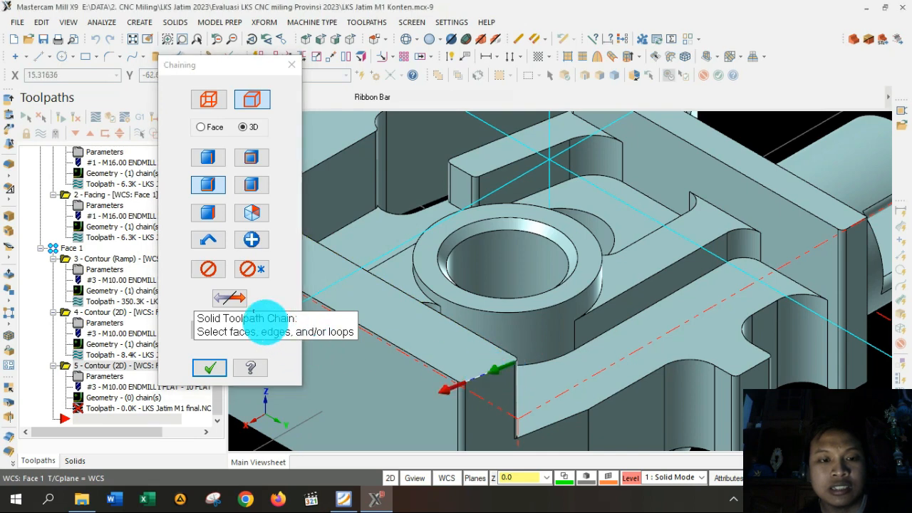
left_click(229, 297)
scroll(525, 356, "up", 2)
scroll(523, 360, "up", 1)
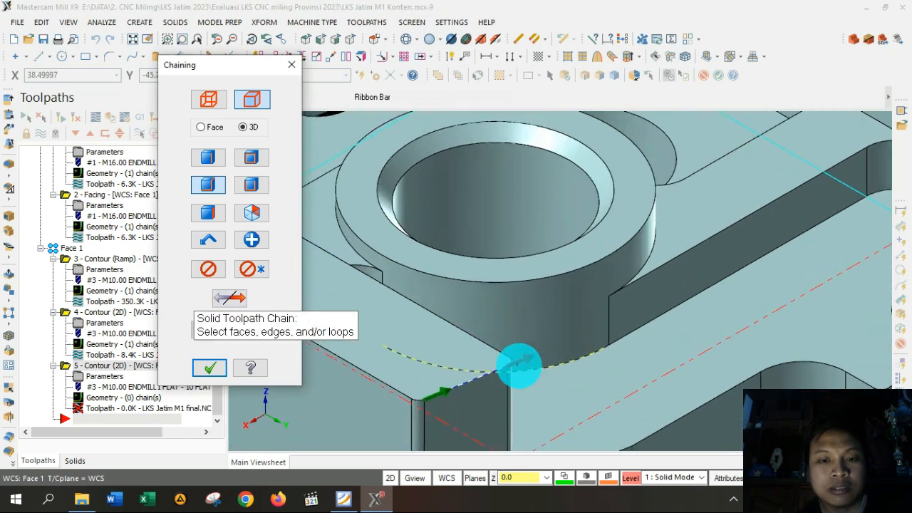
left_click(511, 360)
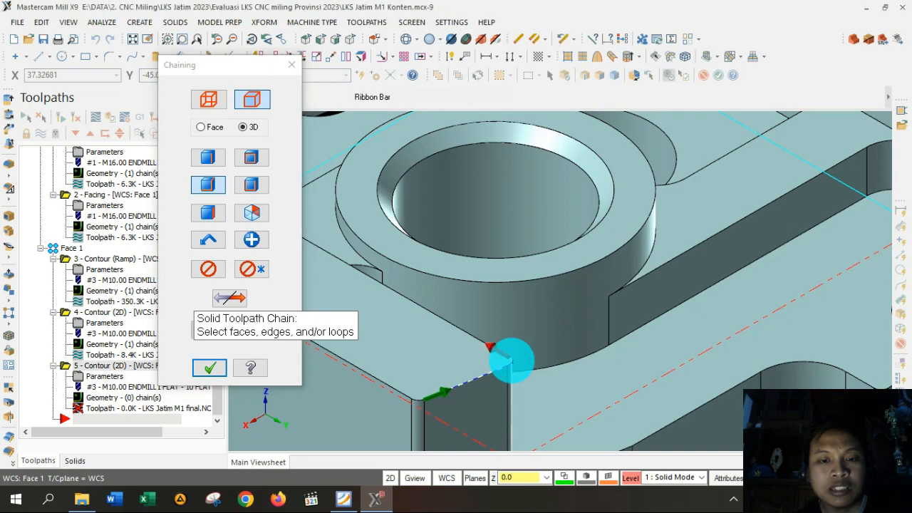
Extend the chain around the pocket's rounded corner, along the short wall and over the small step radius.
scroll(485, 344, "down", 5)
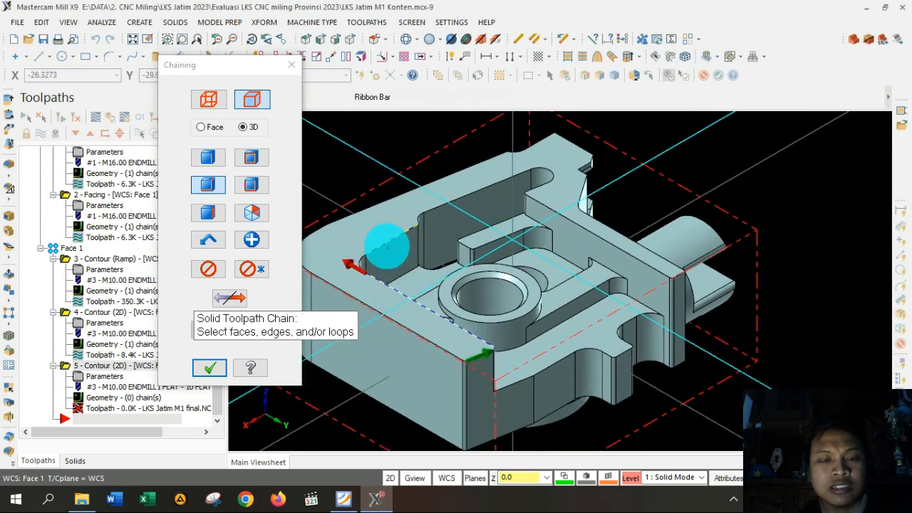
scroll(384, 249, "up", 3)
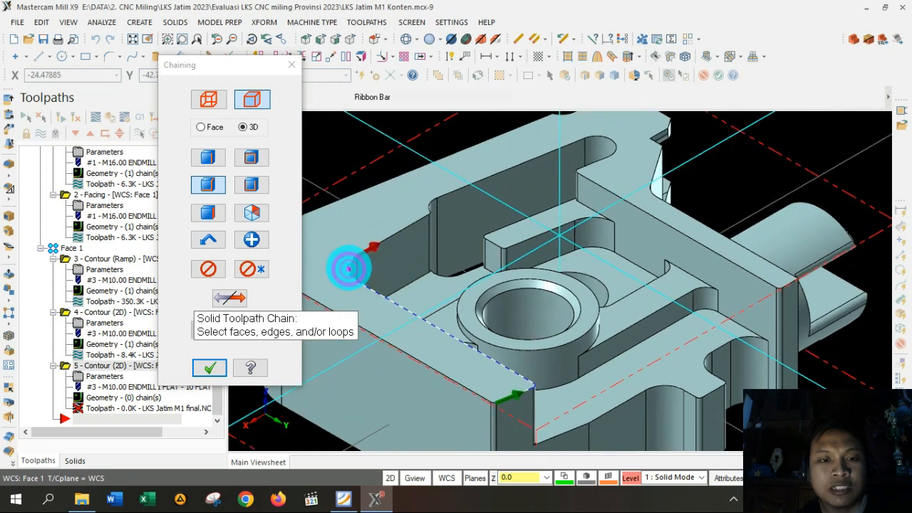
left_click(349, 268)
left_click(386, 235)
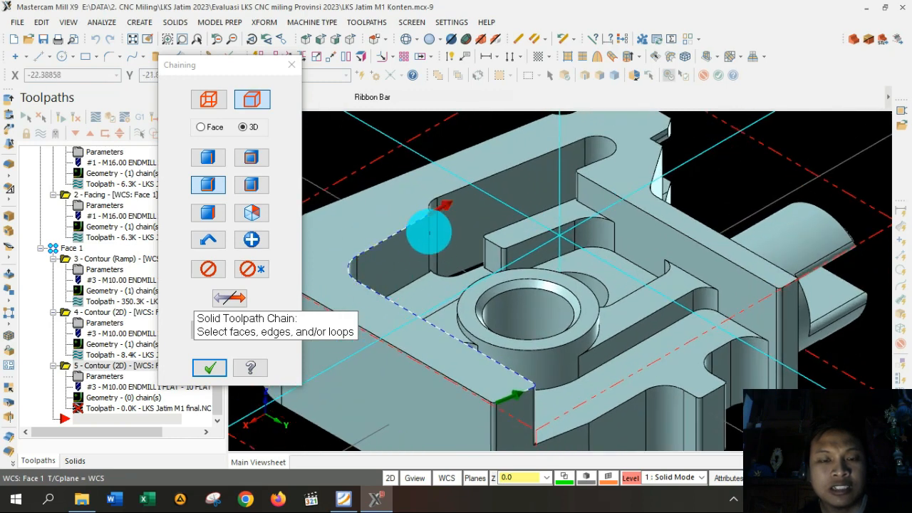
scroll(427, 228, "up", 3)
scroll(442, 230, "up", 3)
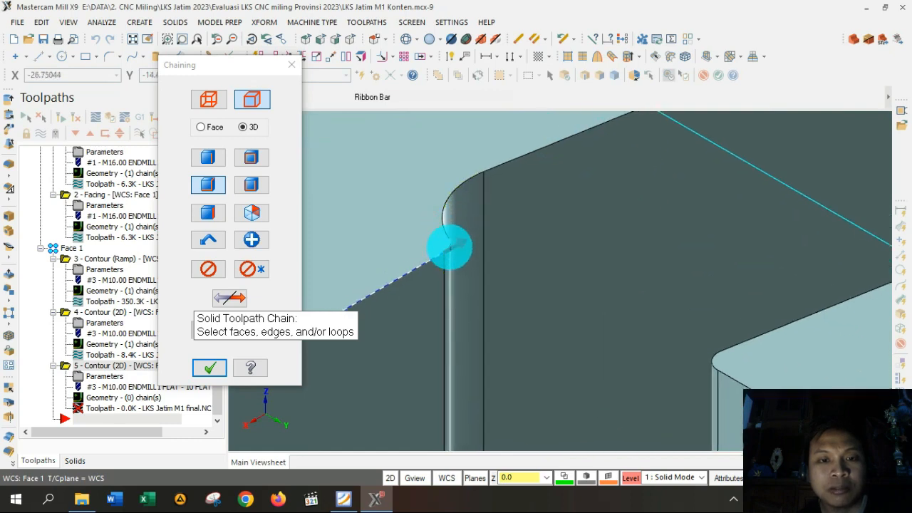
left_click(443, 226)
Continue the chain along the long pocket wall, around the rounded slot end and along the cross wall's top edge.
scroll(552, 212, "down", 6)
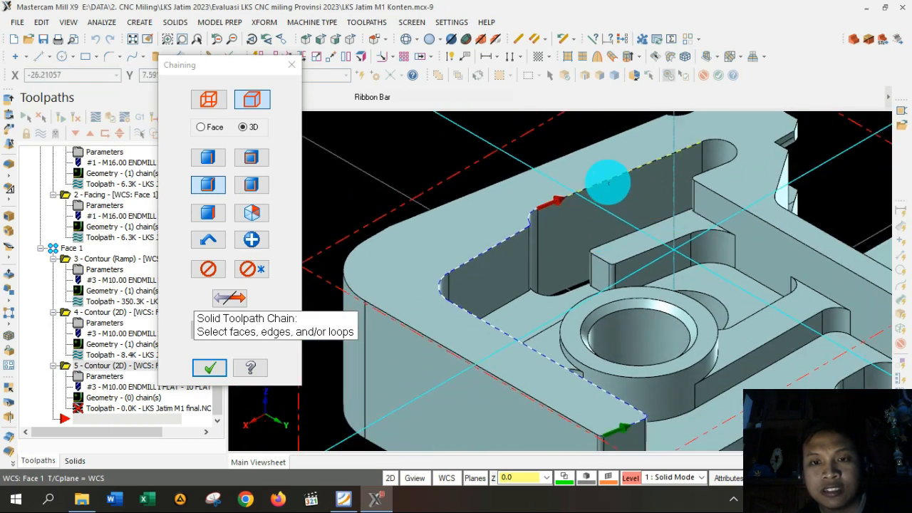
left_click(605, 184)
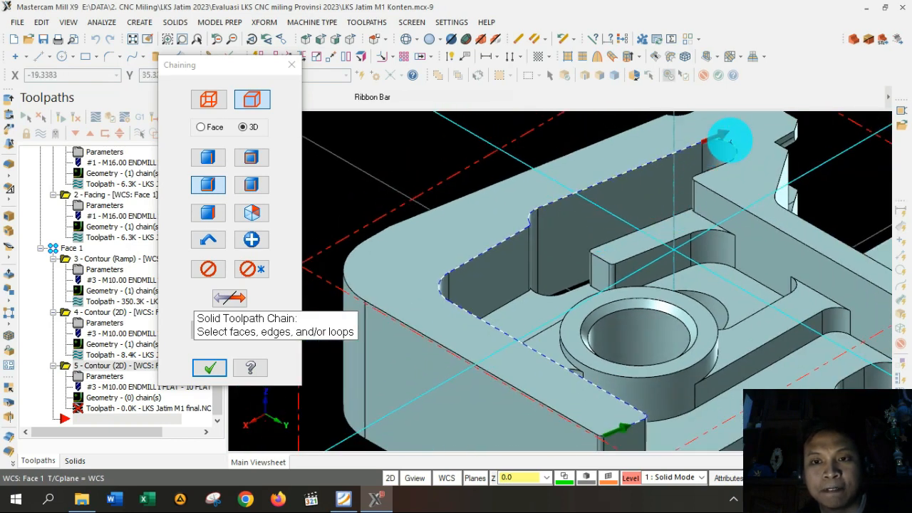
left_click(718, 150)
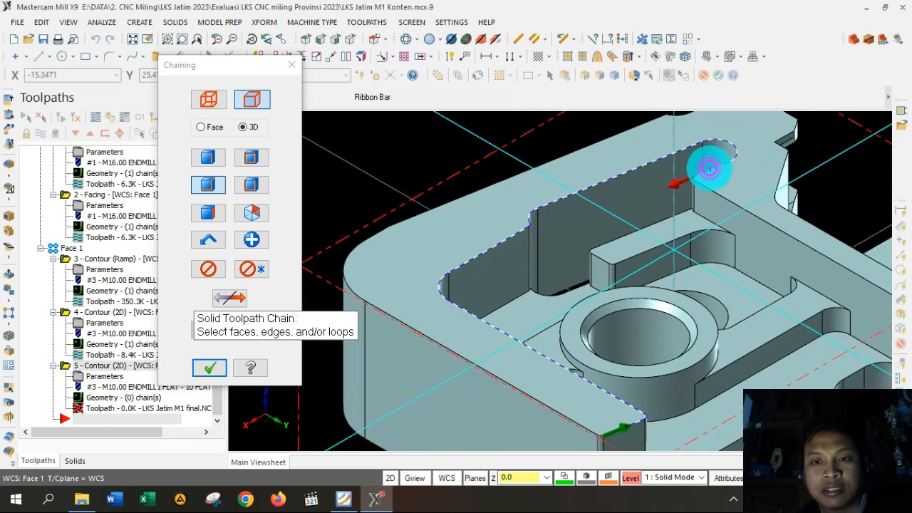
scroll(709, 167, "up", 5)
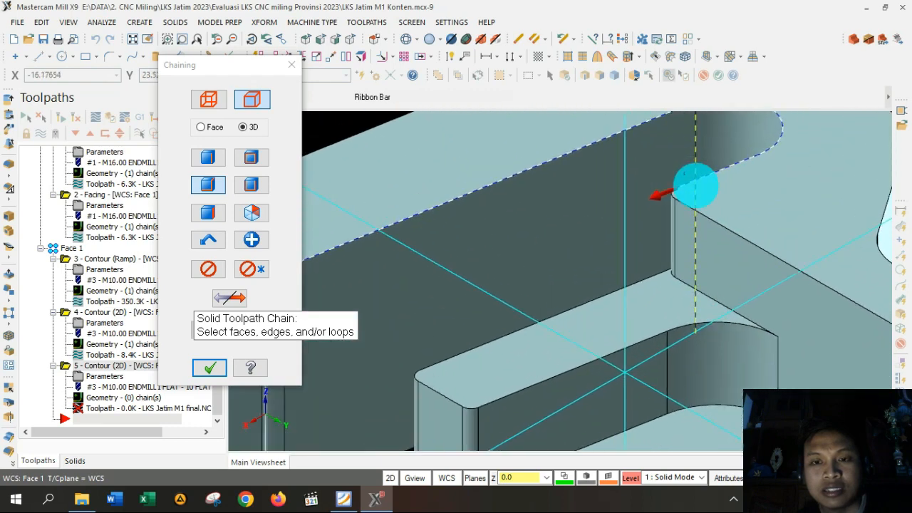
scroll(696, 185, "up", 2)
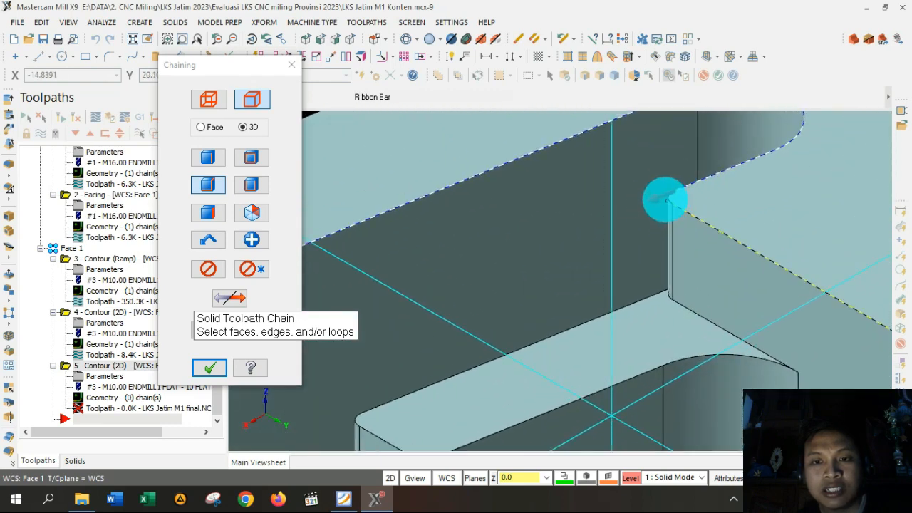
scroll(662, 198, "up", 2)
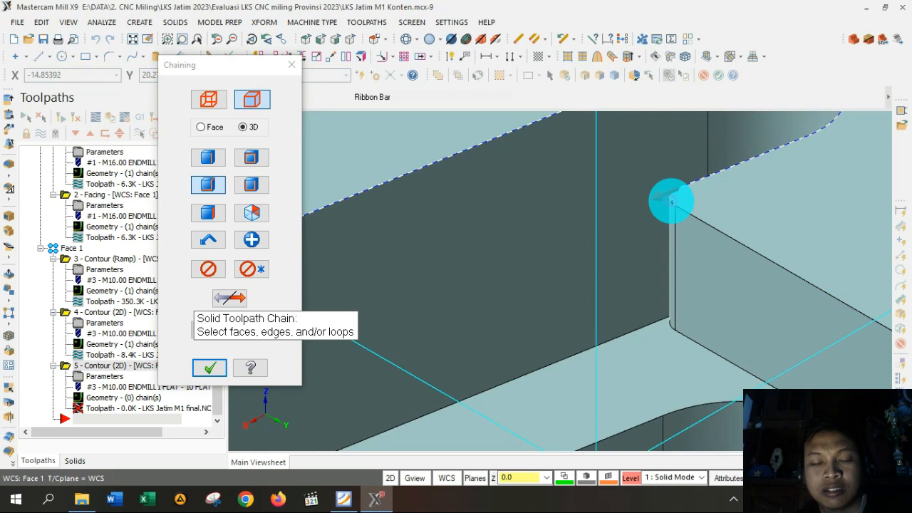
left_click(698, 217)
scroll(703, 219, "down", 5)
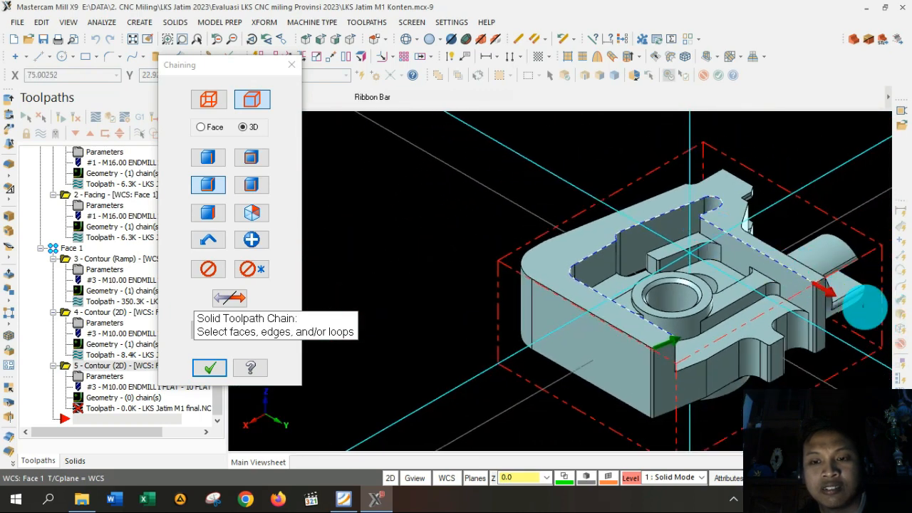
End the chain on the short edge at the cross wall's outer end and accept the chained geometry.
scroll(865, 306, "up", 4)
scroll(757, 279, "up", 4)
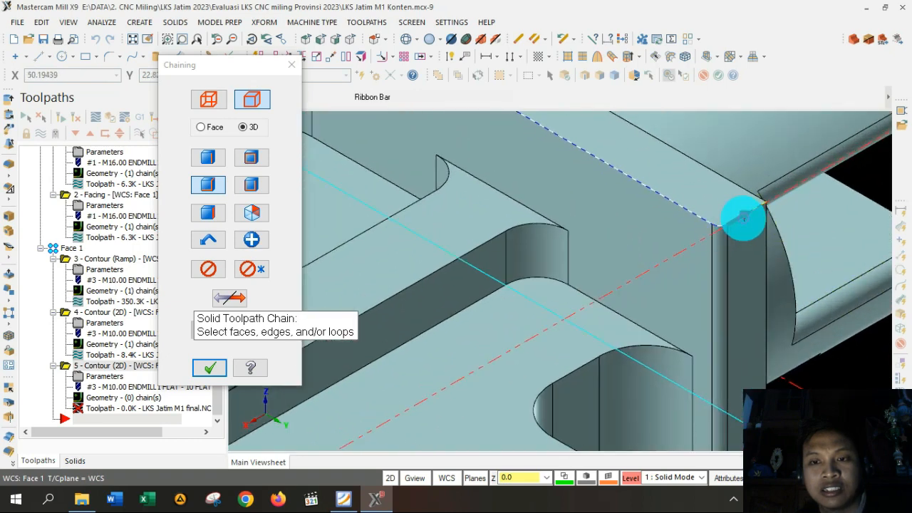
scroll(743, 218, "down", 5)
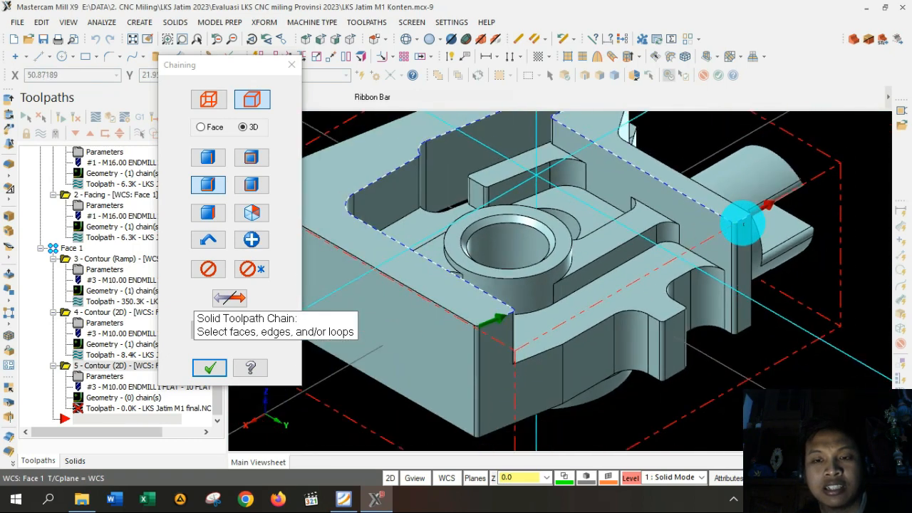
scroll(743, 224, "down", 1)
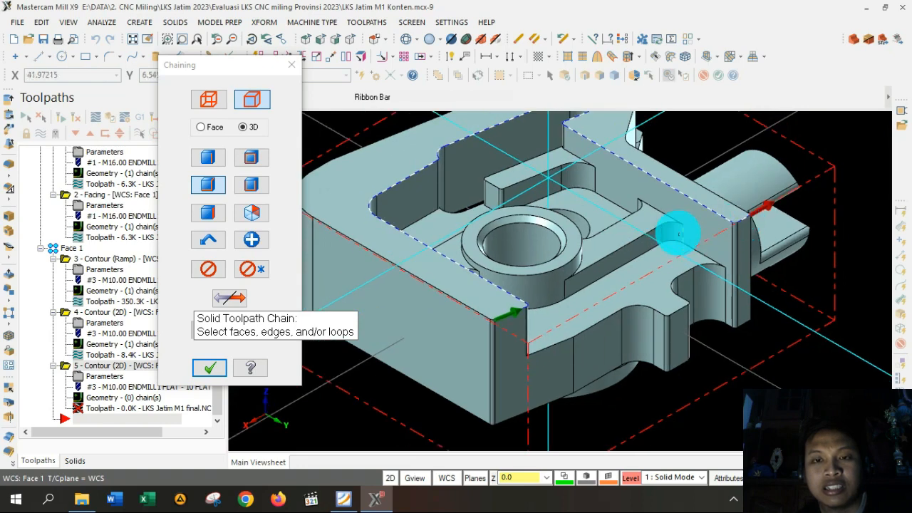
scroll(643, 235, "down", 1)
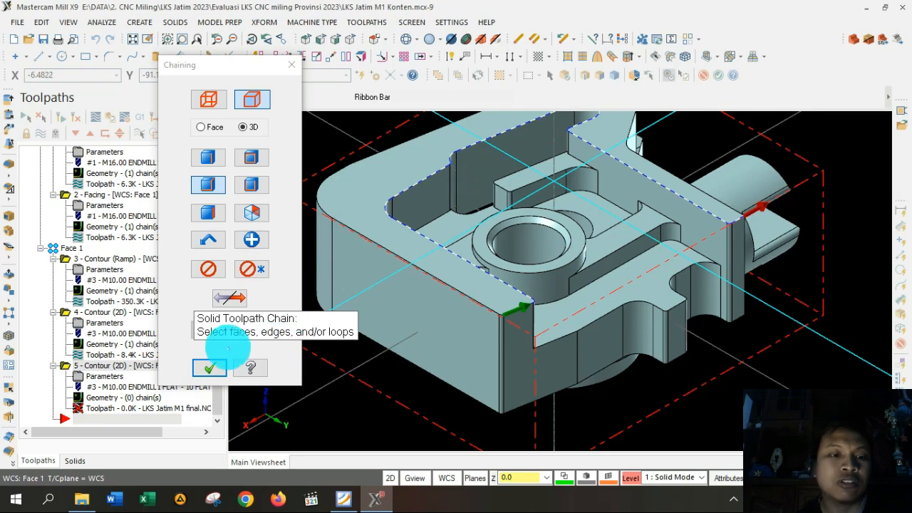
left_click(212, 367)
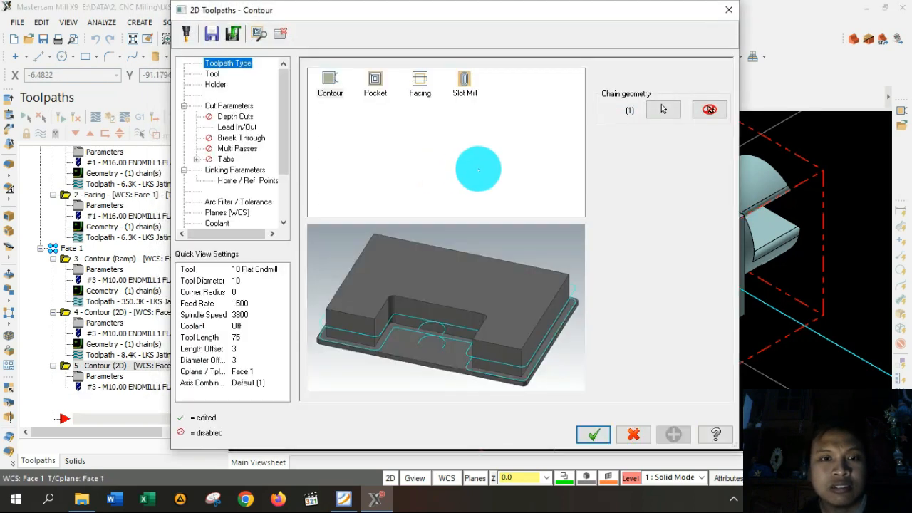
Assign the 8 Flat Endmill from the tool library to the new contour operation.
left_click(212, 75)
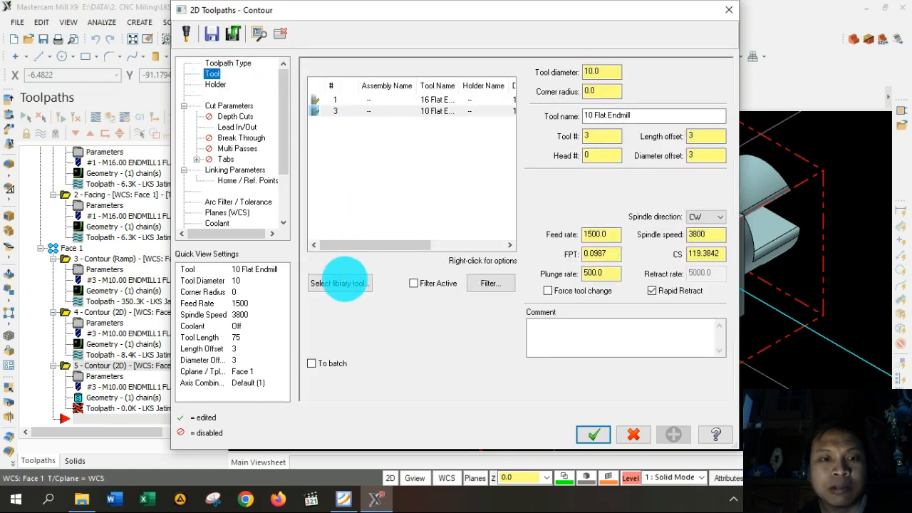
left_click(340, 283)
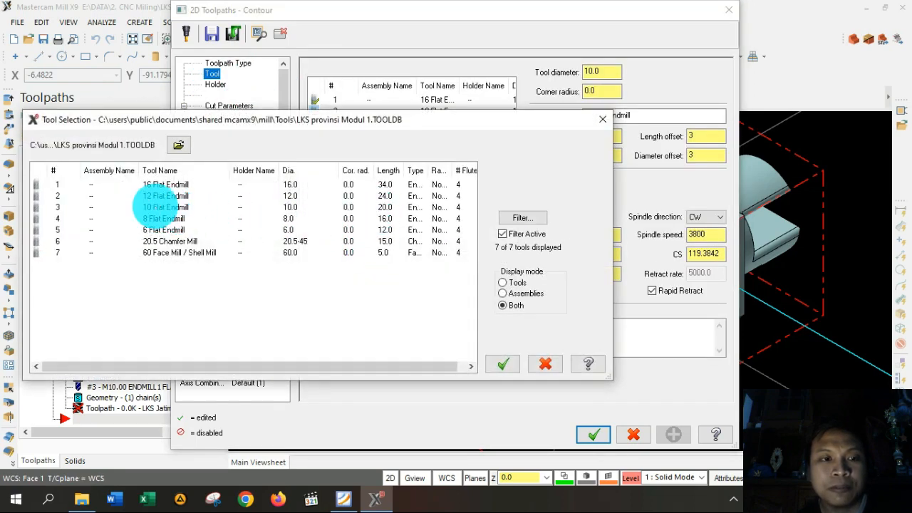
left_click(165, 218)
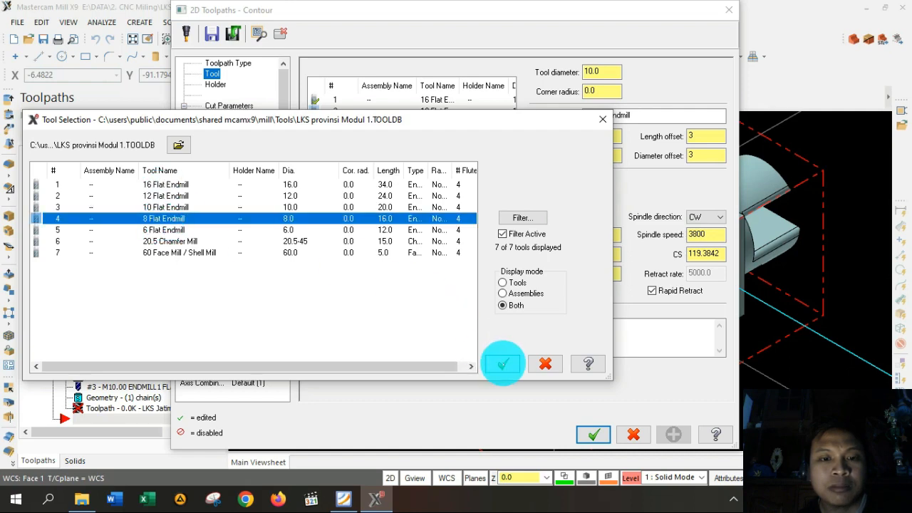
left_click(503, 364)
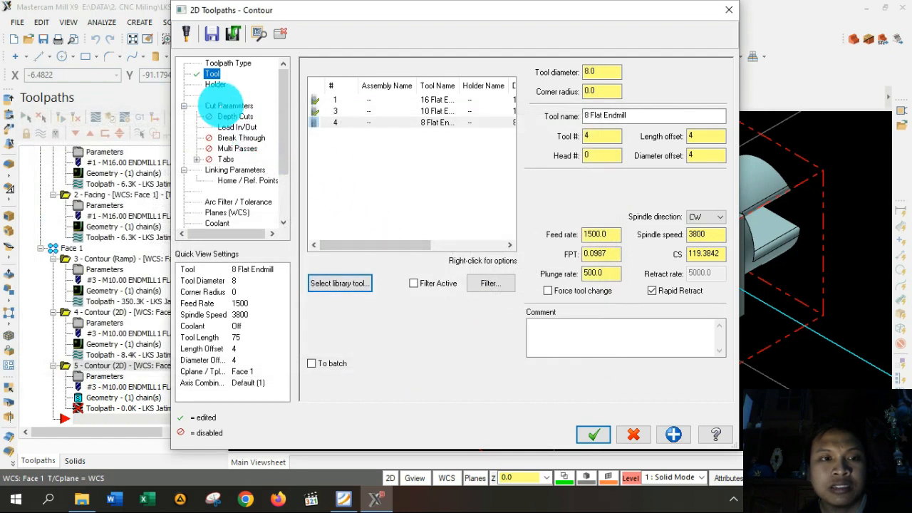
Set the contour type to Ramp with 0.2 stock to leave on both walls and floors, and review the lead in/out settings.
left_click(219, 105)
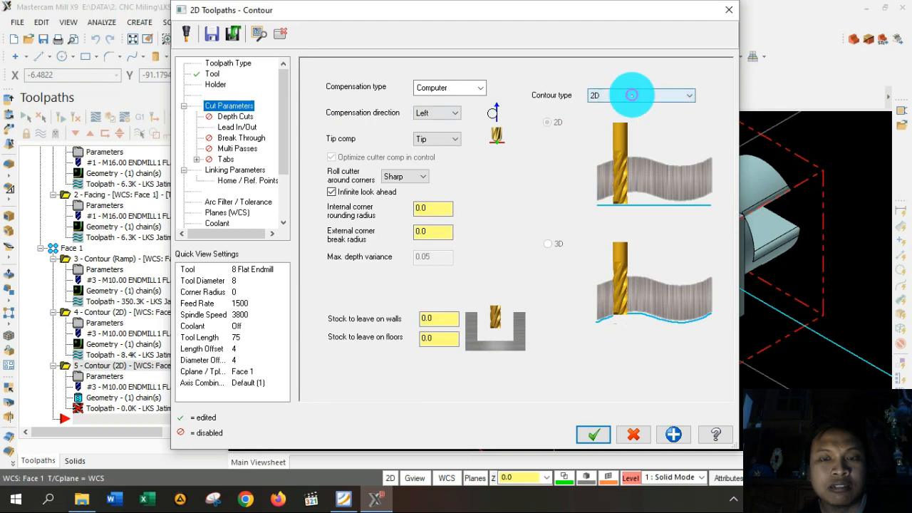
left_click(638, 94)
left_click(631, 125)
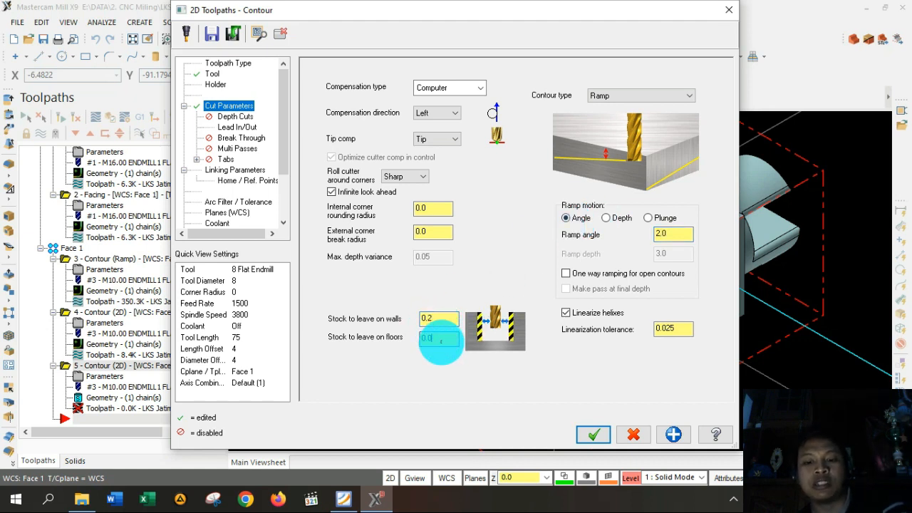
left_click(446, 318)
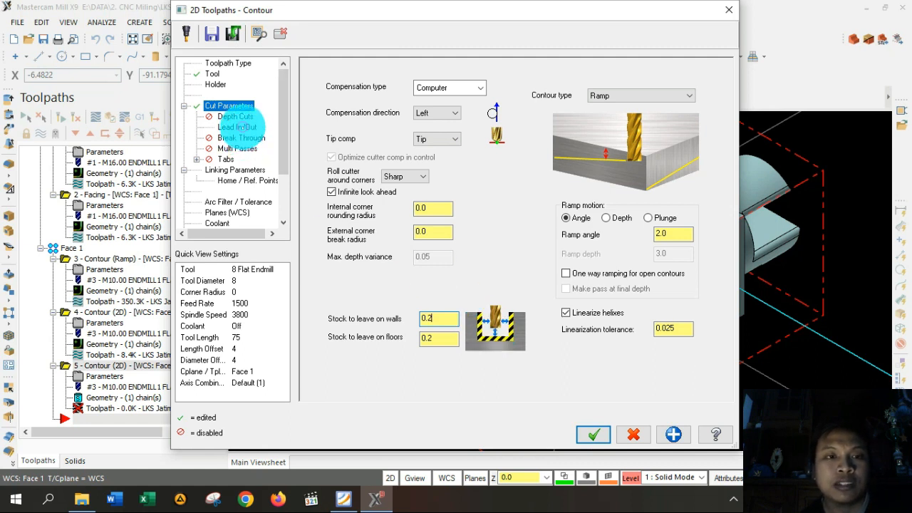
left_click(237, 126)
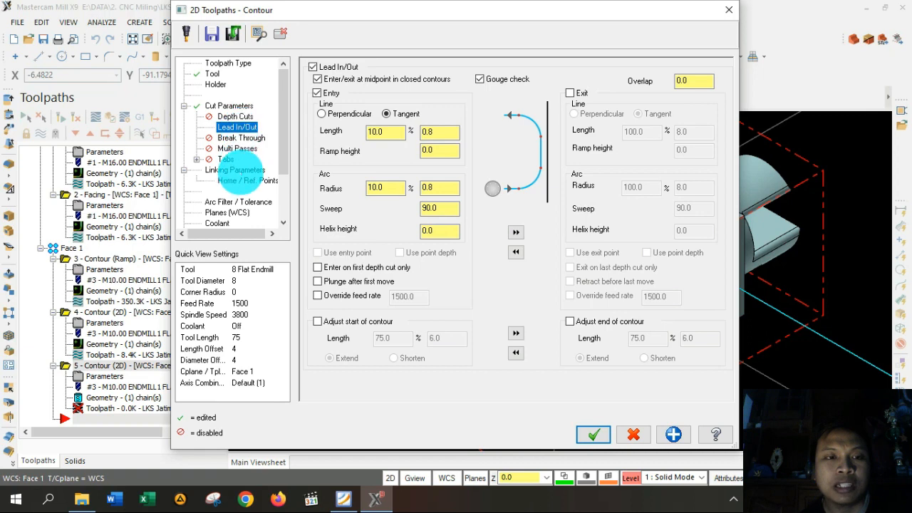
Set the top of stock to -2.4 from the top corner at the cross wall's outer end.
left_click(238, 169)
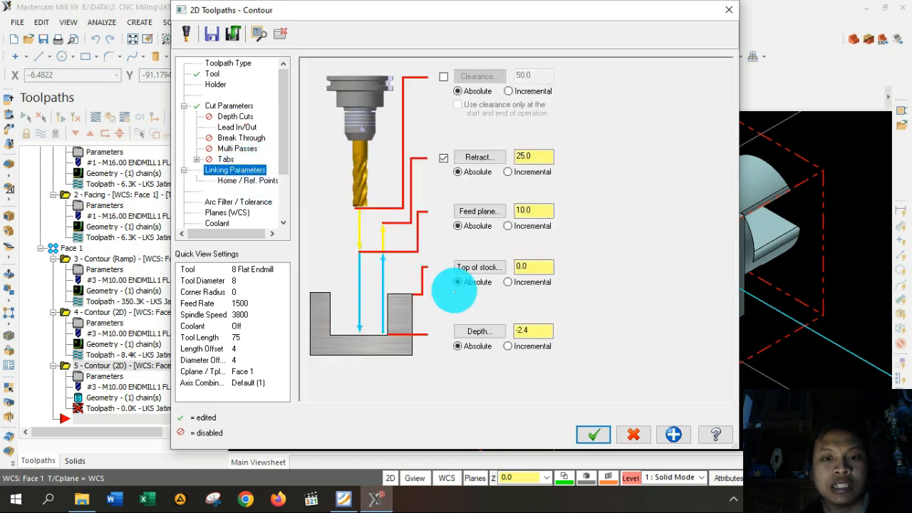
left_click(479, 267)
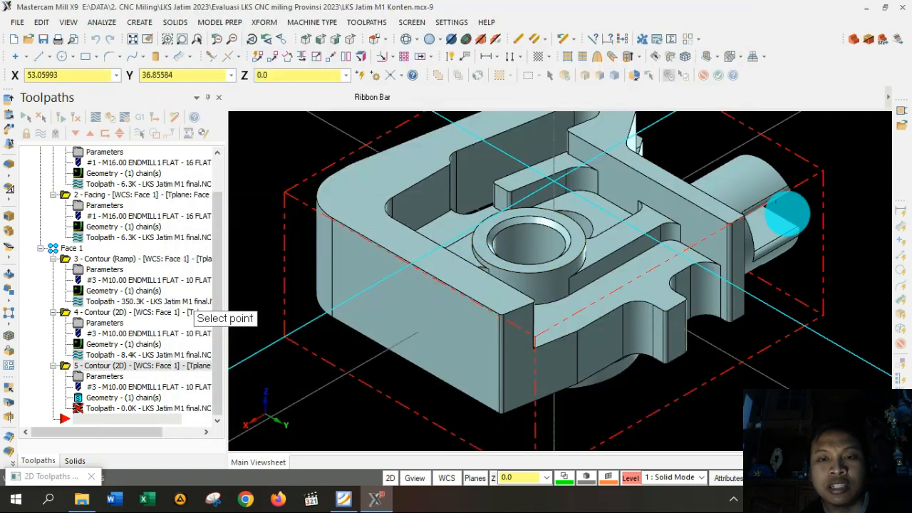
scroll(729, 153, "up", 1)
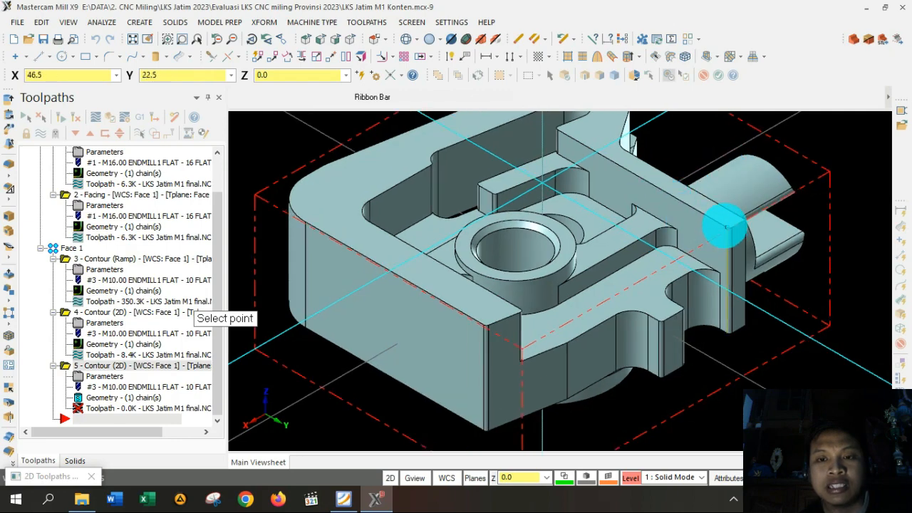
left_click(725, 226)
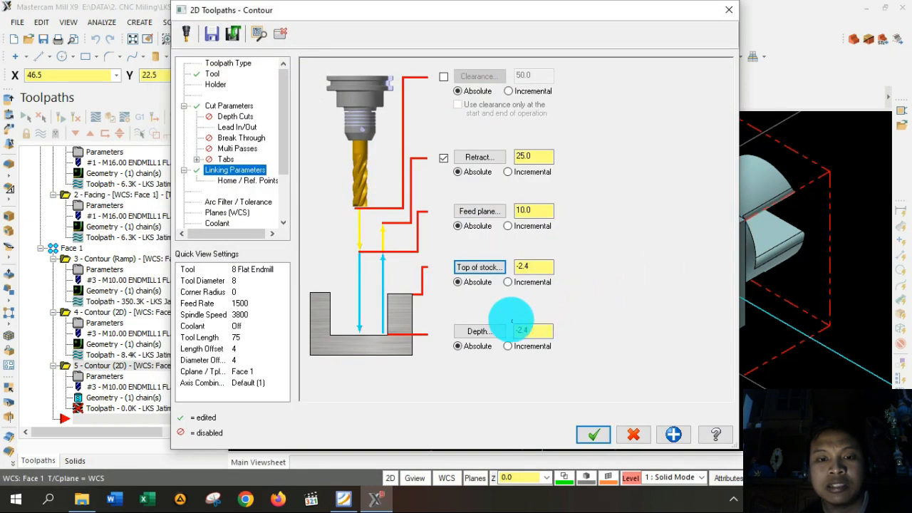
Set the contour depth to -7.4 from the ring boss's top edge in a side view and accept the operation.
left_click(484, 331)
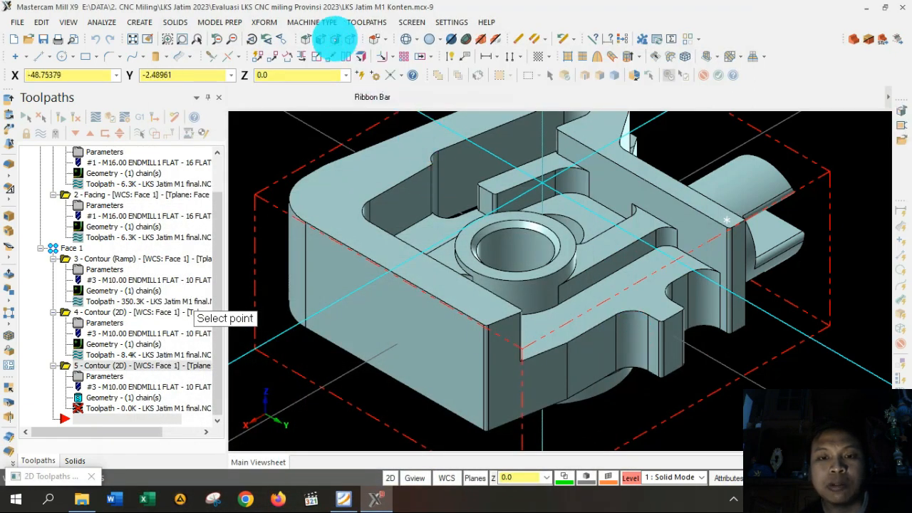
left_click(336, 40)
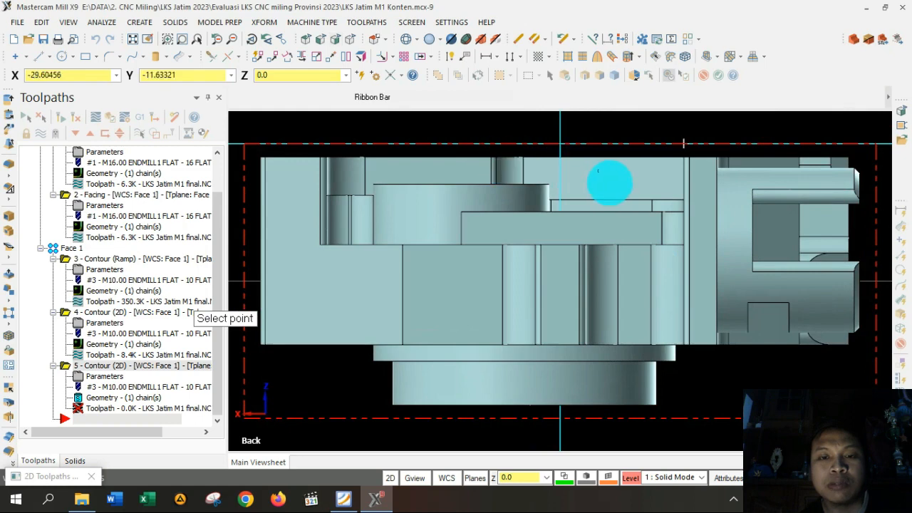
left_click(461, 185)
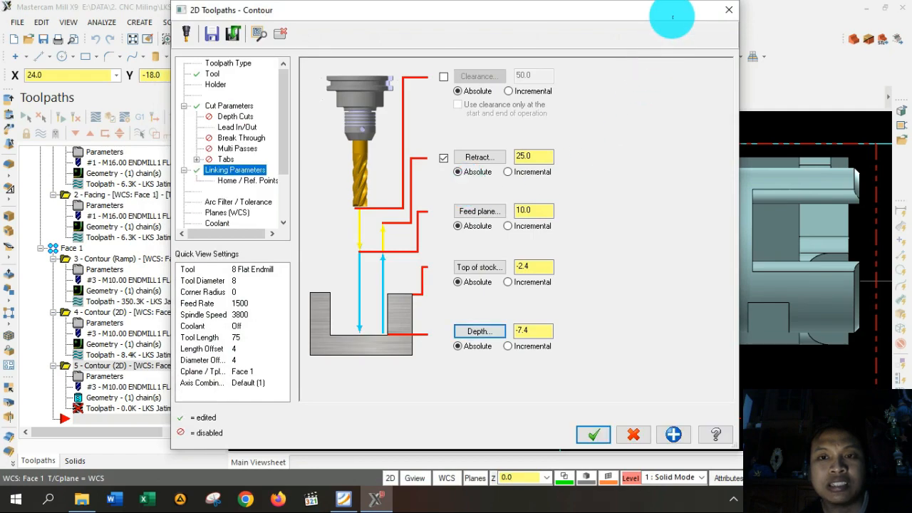
left_click_drag(657, 13, 582, 98)
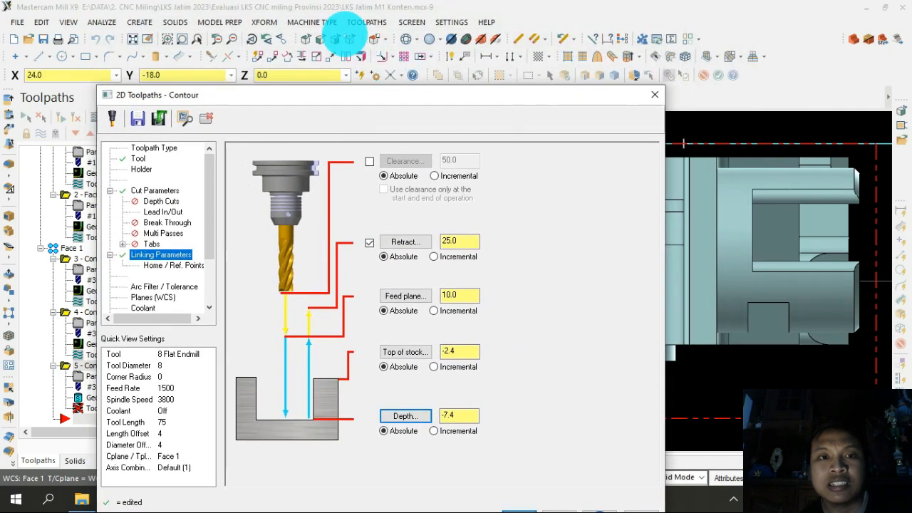
left_click_drag(448, 97, 525, 16)
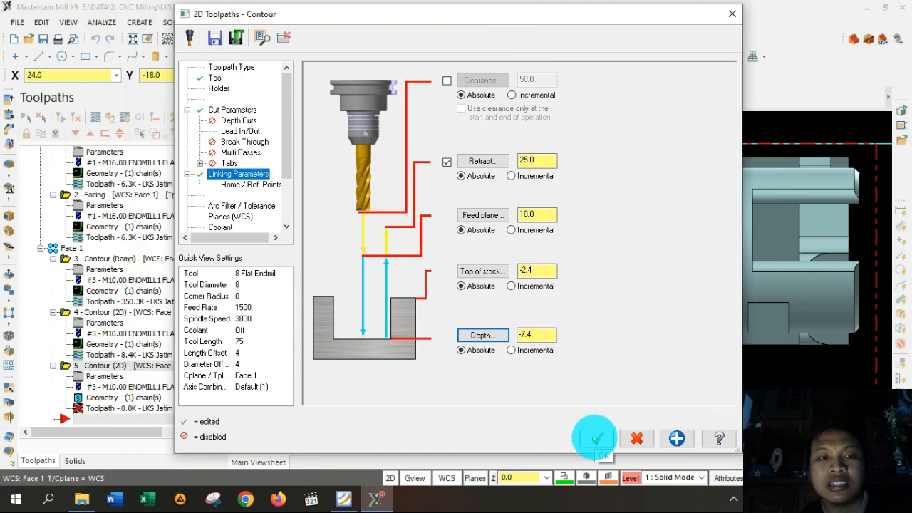
left_click(596, 438)
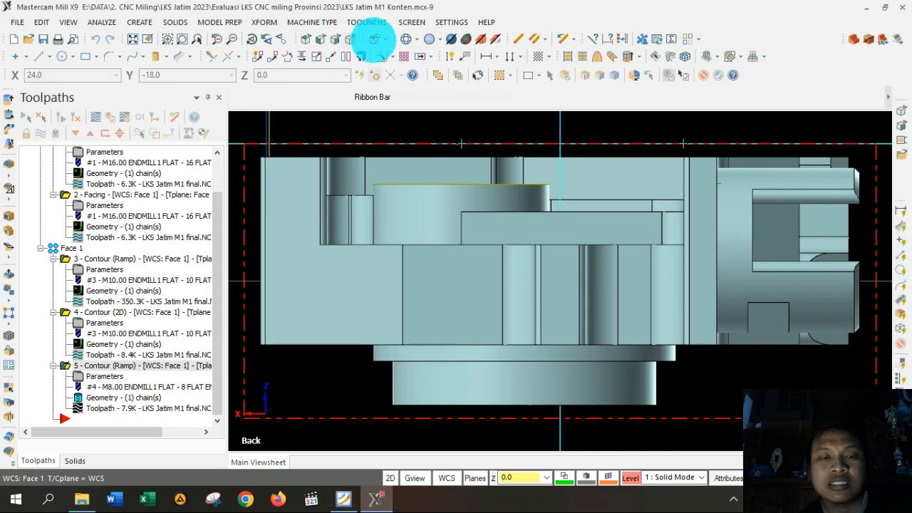
Switch the ramp contour's compensation direction to Right and regenerate its toolpath for backplotting.
left_click(350, 38)
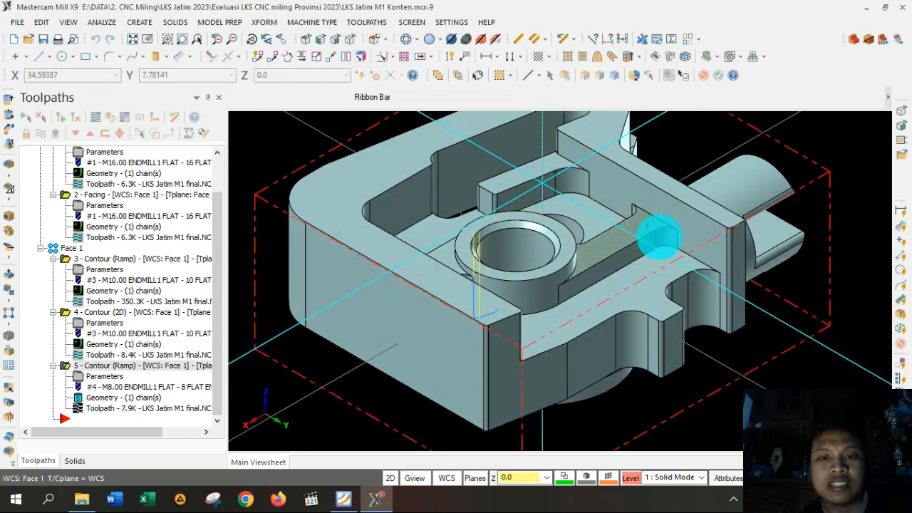
middle_click_drag(585, 178, 321, 309)
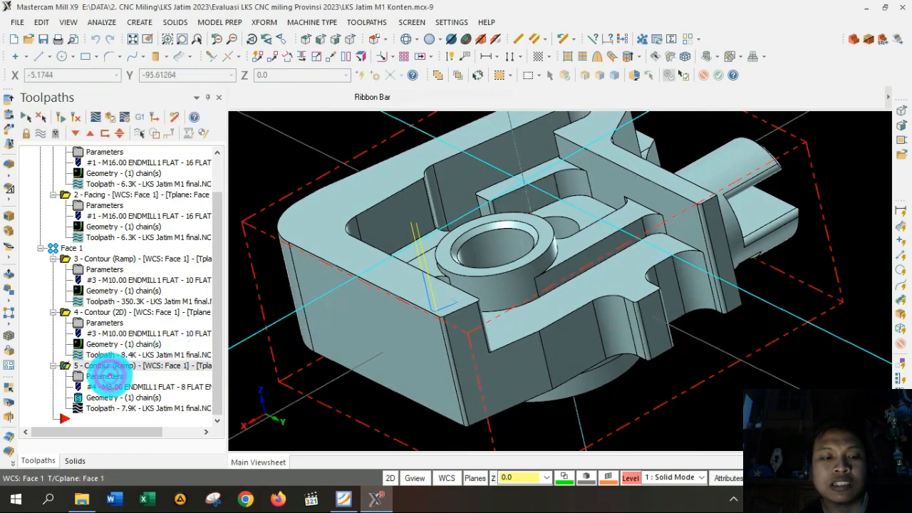
left_click(106, 375)
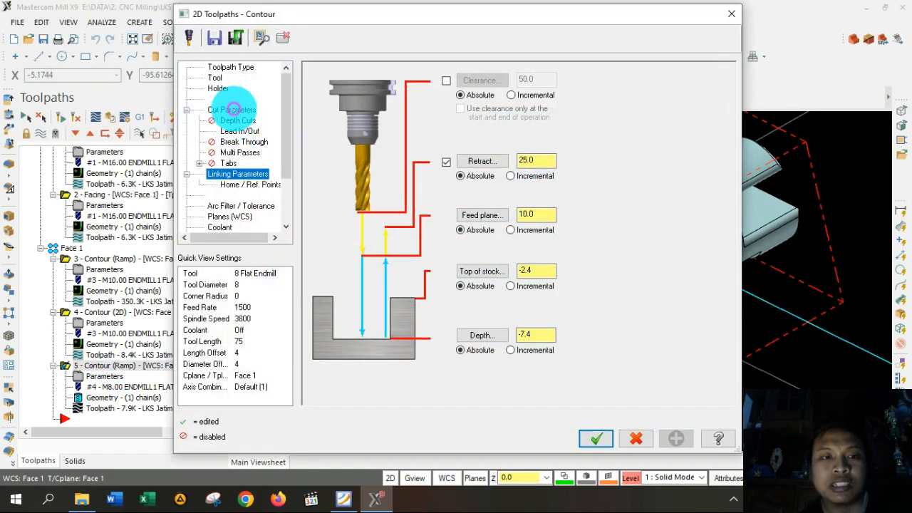
left_click(234, 109)
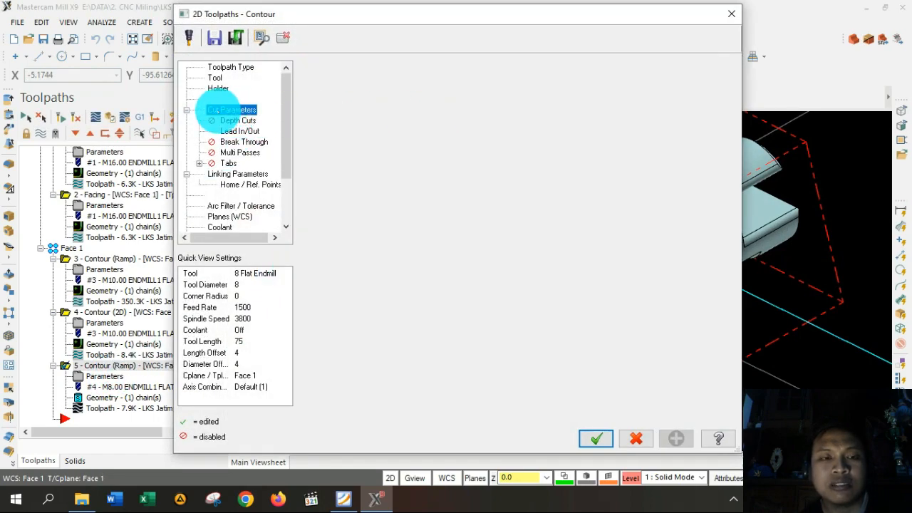
left_click(442, 116)
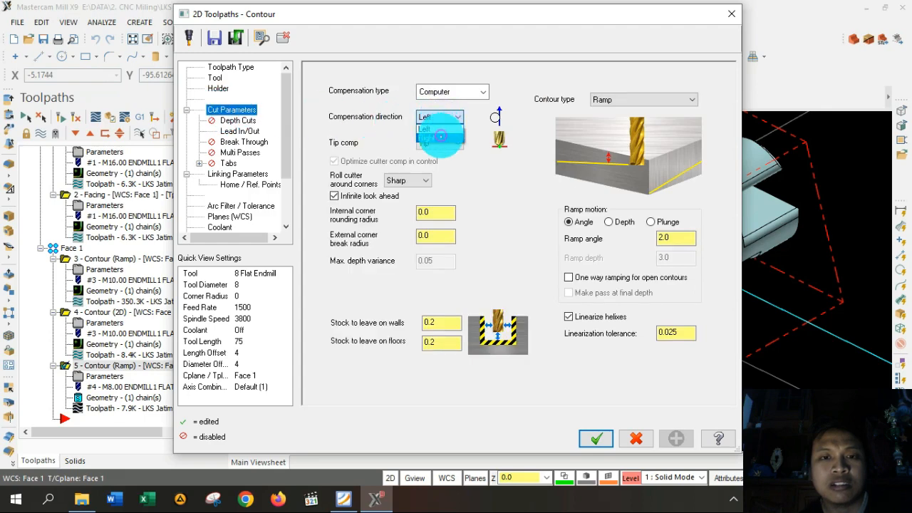
left_click(593, 439)
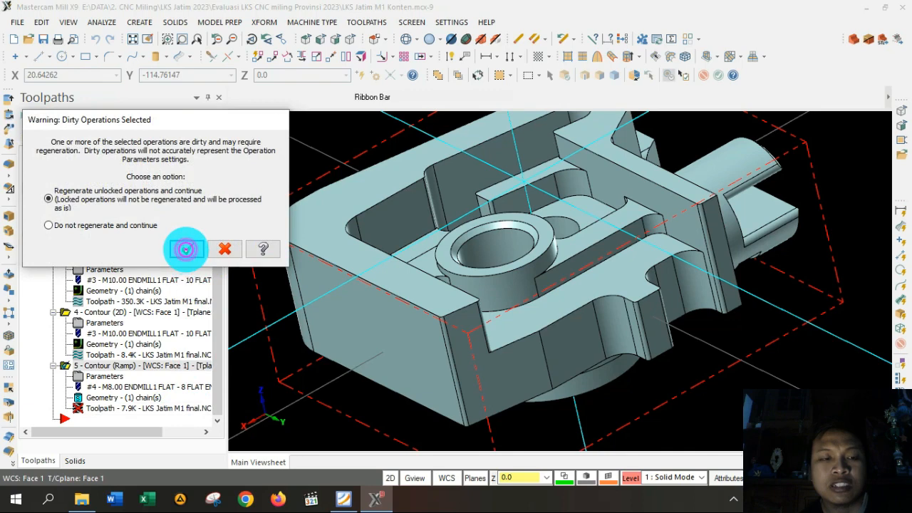
left_click(185, 248)
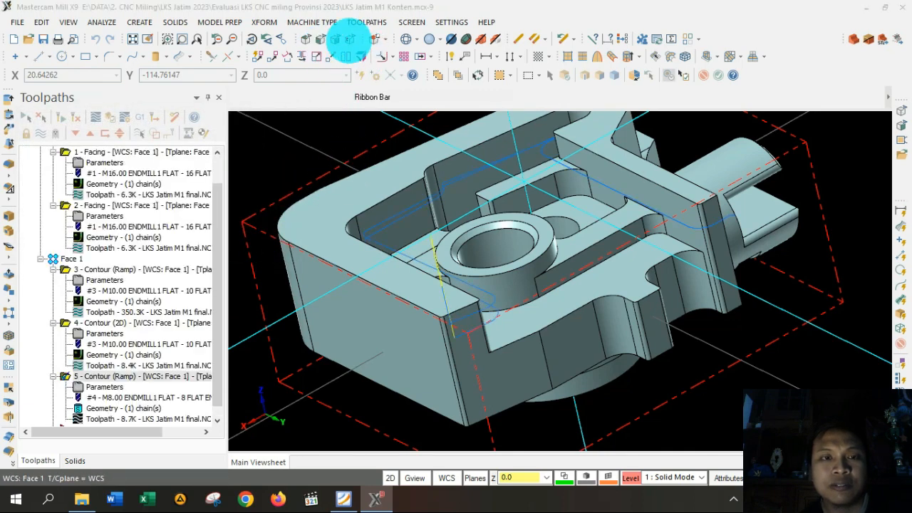
Play the backplot of the pocket ramp contour in isometric view to examine the tool's path along the walls.
left_click(359, 57)
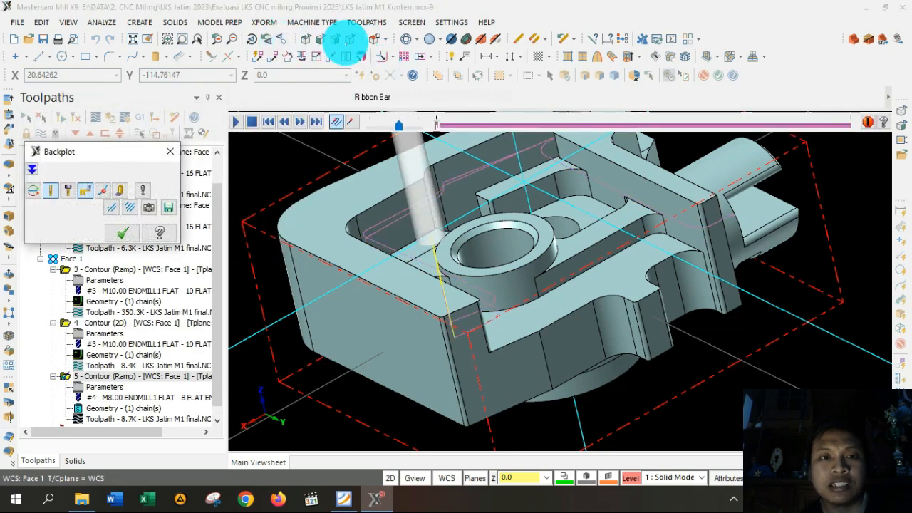
left_click(348, 41)
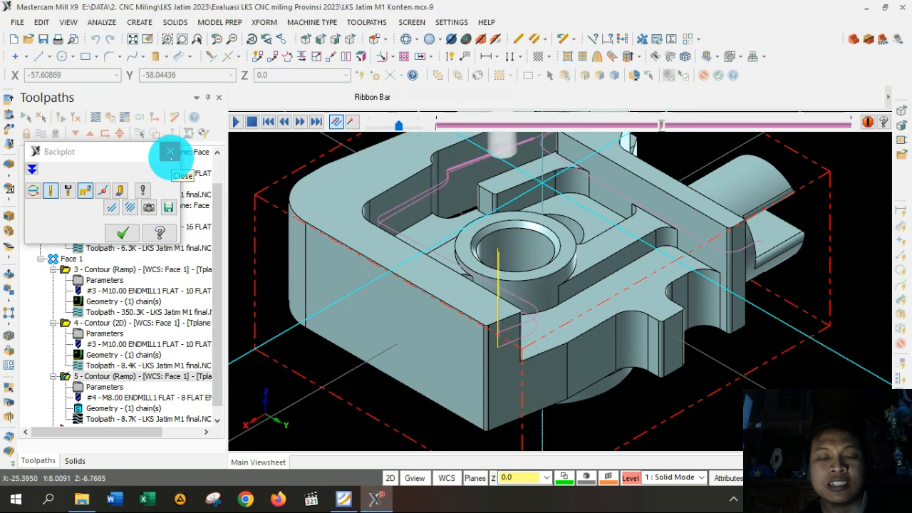
scroll(420, 173, "down", 2)
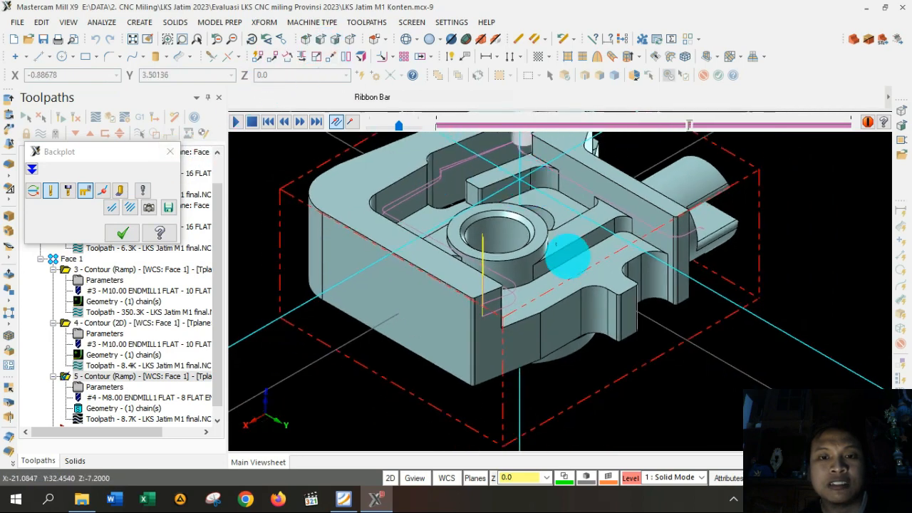
right_click(568, 256)
left_click(560, 238)
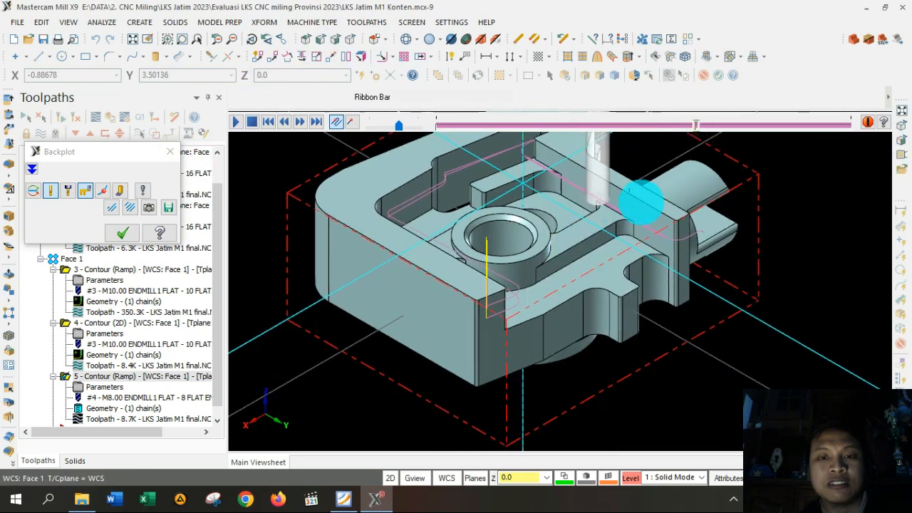
scroll(601, 187, "up", 1)
scroll(581, 176, "up", 1)
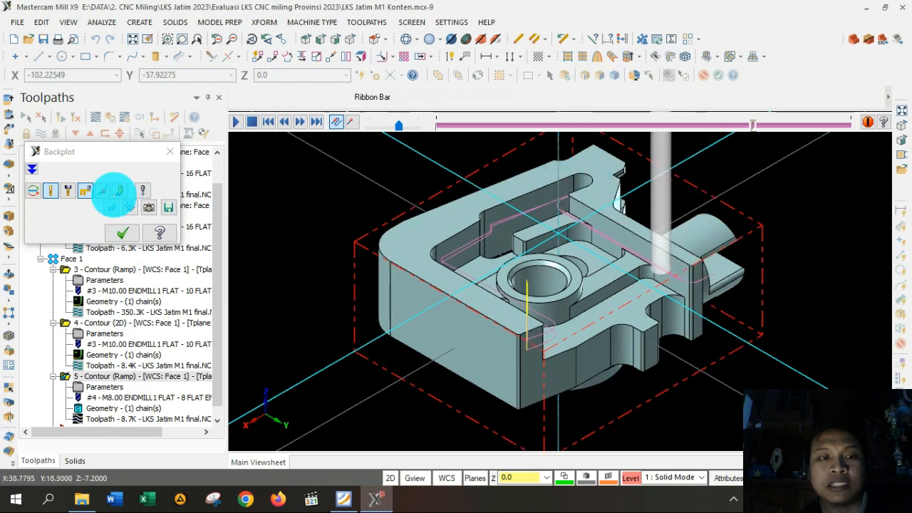
left_click(169, 151)
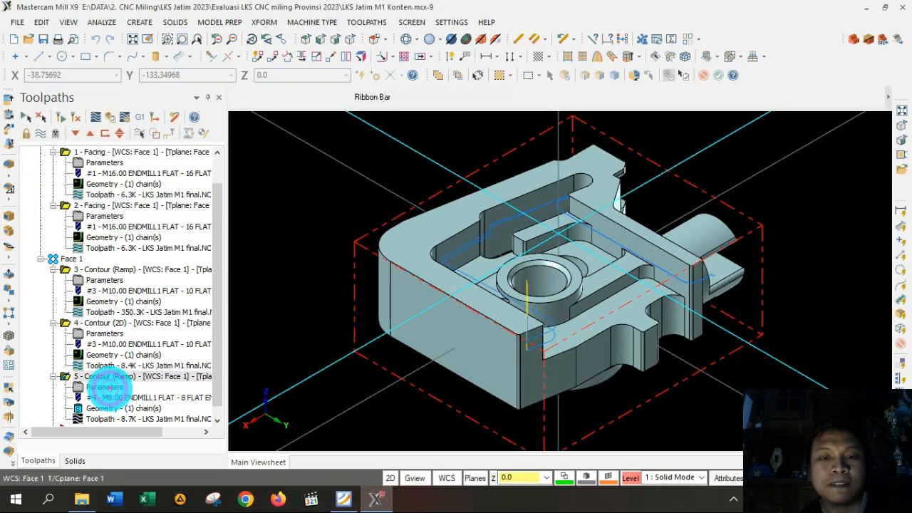
Enable multi passes for the ramp contour with 6 rough passes at a spacing of 2 and accept the change.
left_click(105, 387)
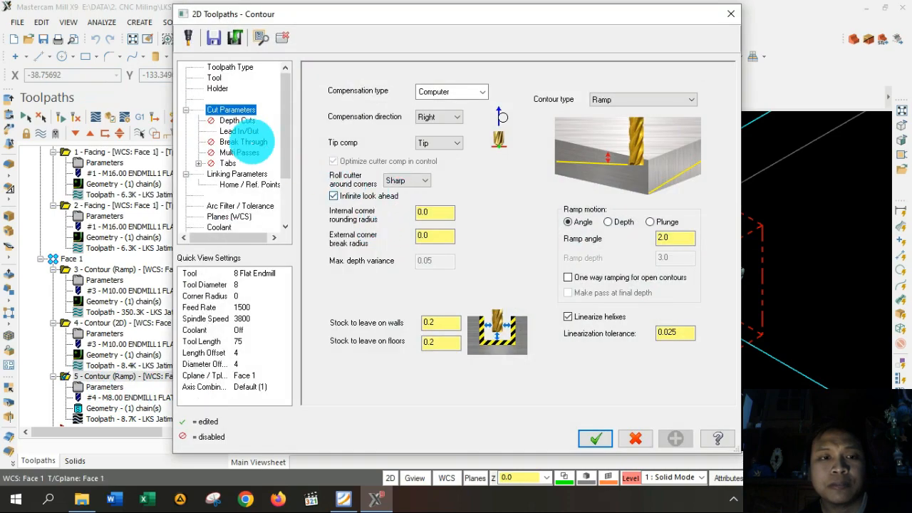
left_click(239, 152)
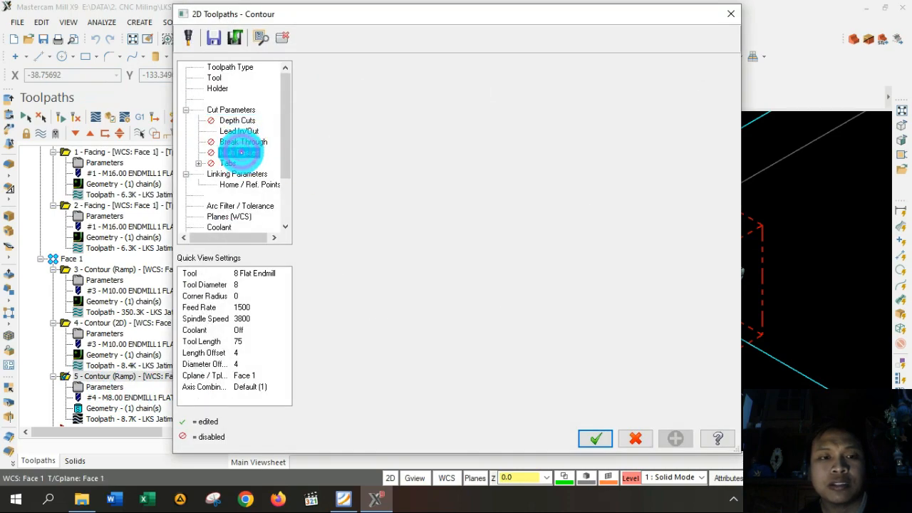
left_click(330, 85)
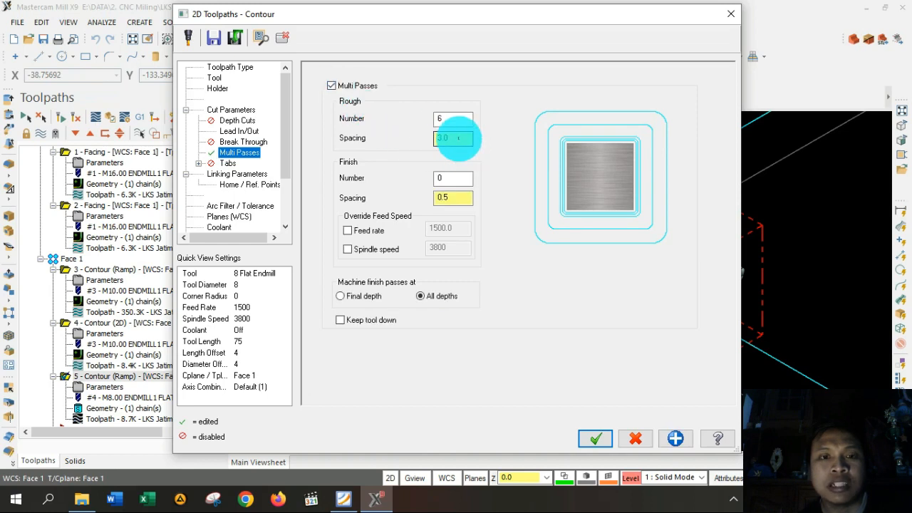
left_click_drag(456, 138, 422, 138)
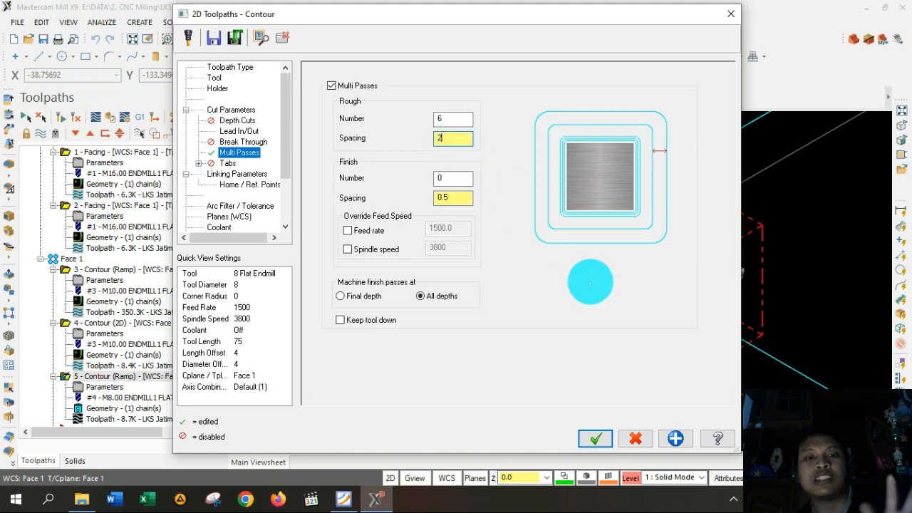
left_click(596, 437)
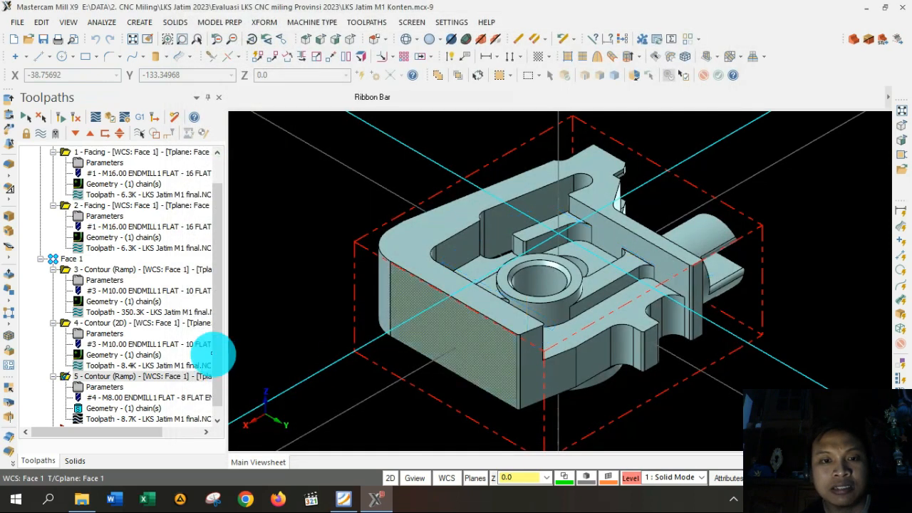
Regenerate the multi-pass ramp contour and open its backplot.
left_click(135, 419)
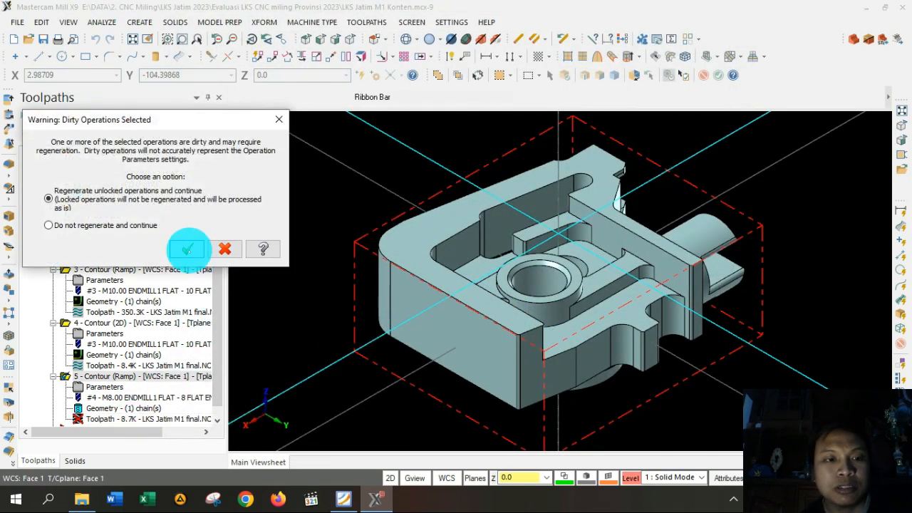
left_click(186, 248)
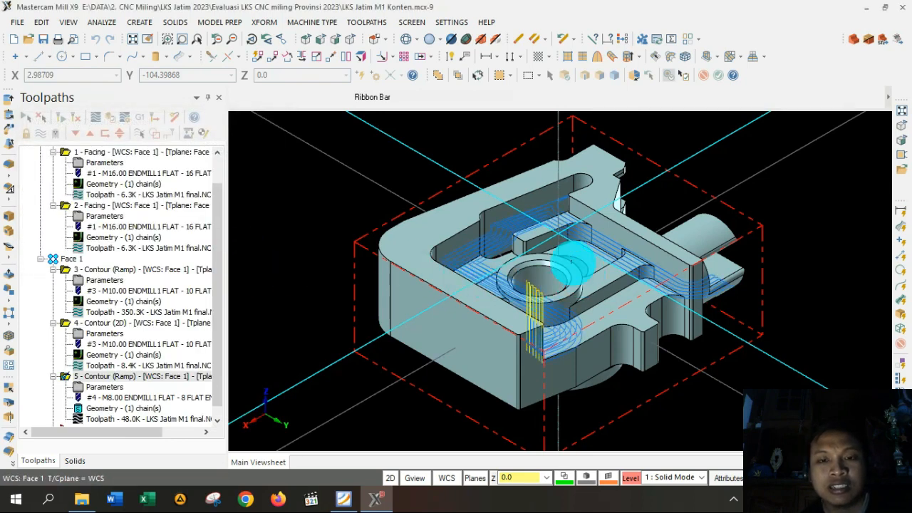
scroll(547, 265, "up", 1)
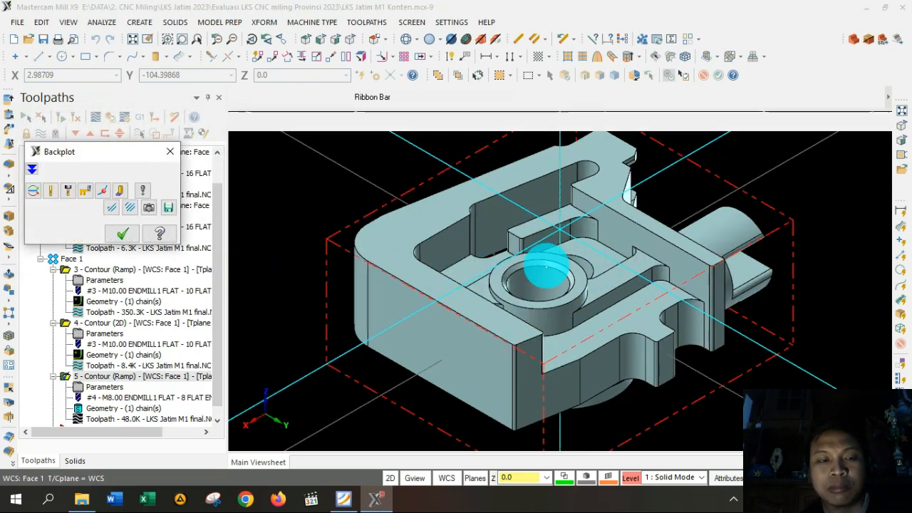
Set the pocket ramp contour's multi passes to 12 rough passes, regenerate the toolpath and check it in the backplot.
left_click(170, 151)
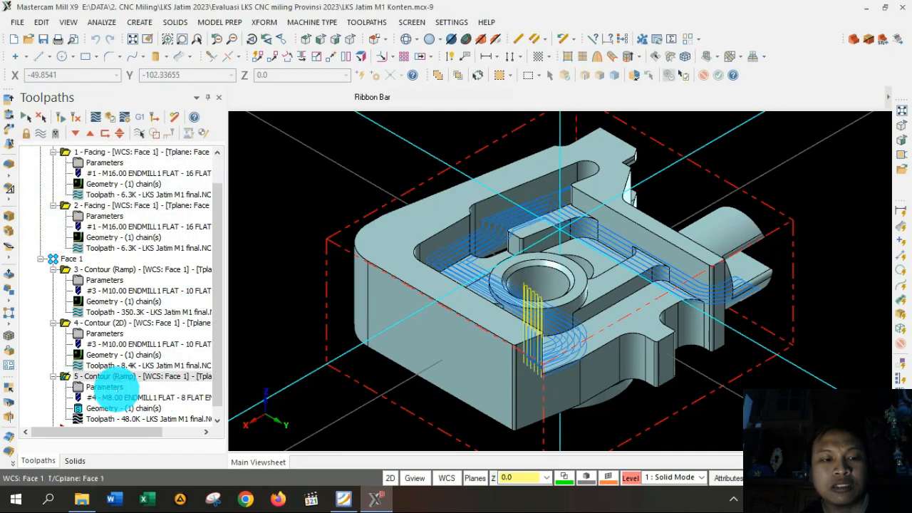
left_click(105, 387)
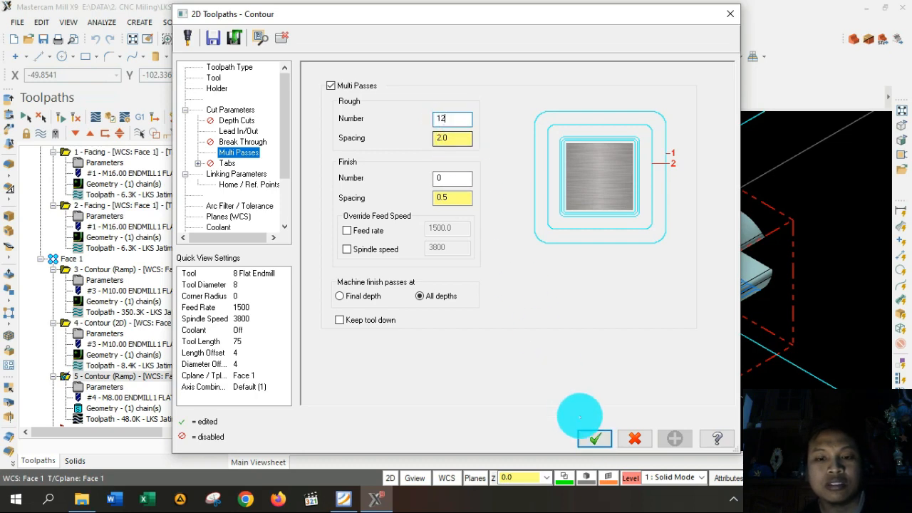
left_click(593, 436)
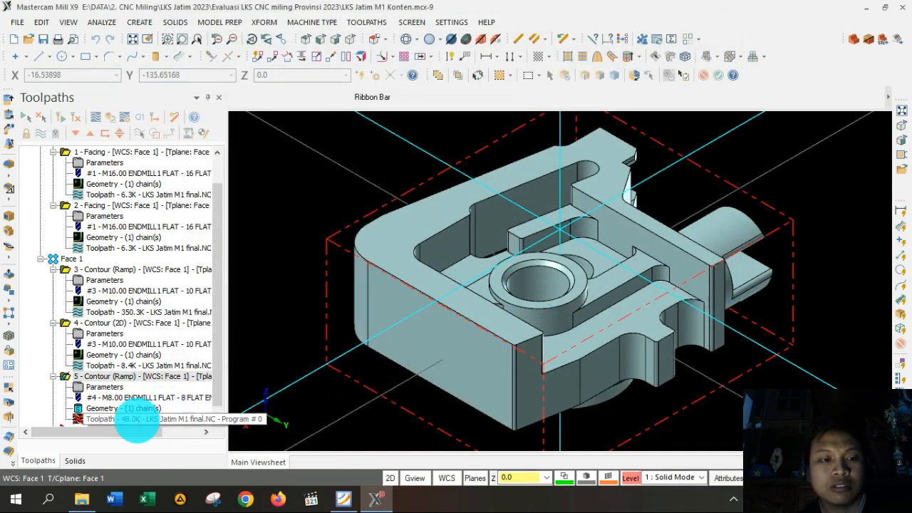
left_click(136, 420)
left_click(180, 246)
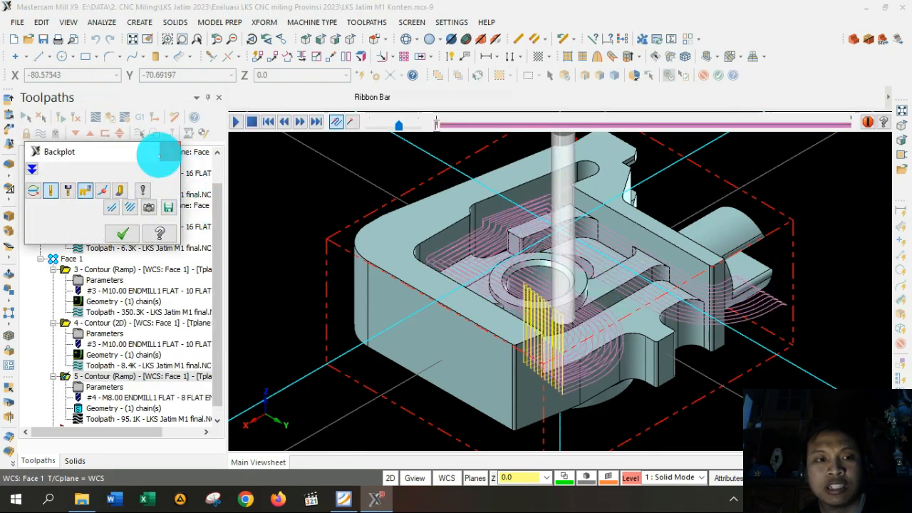
left_click(164, 150)
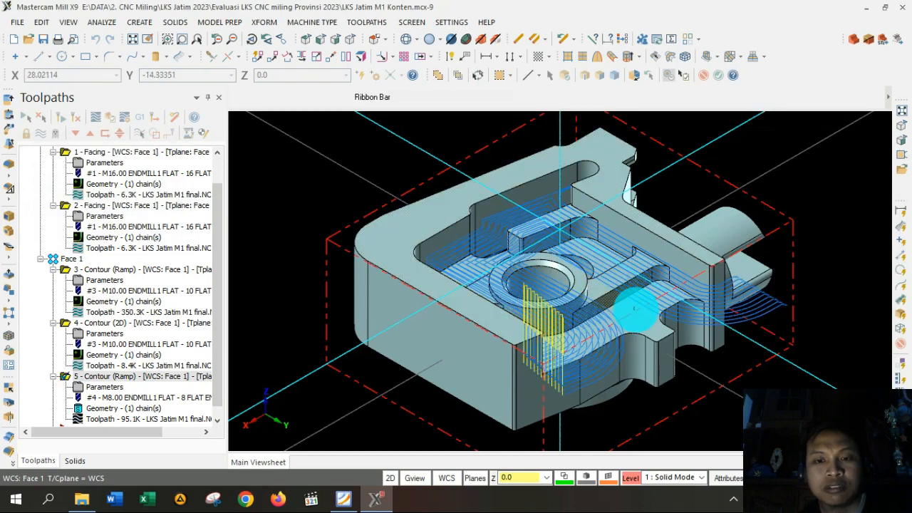
Set the pocket ramp contour's multi passes to 15 rough passes and regenerate its toolpath for backplotting.
left_click(123, 387)
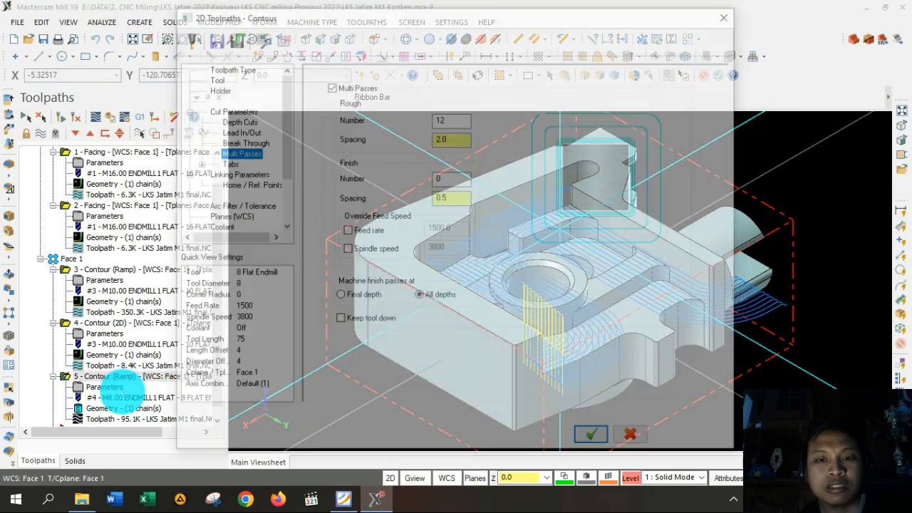
left_click(459, 121)
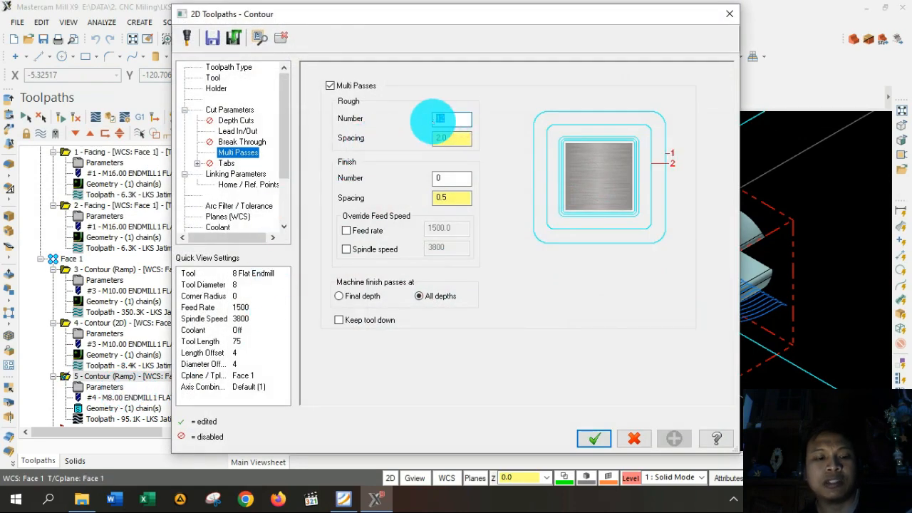
left_click(588, 436)
left_click(146, 418)
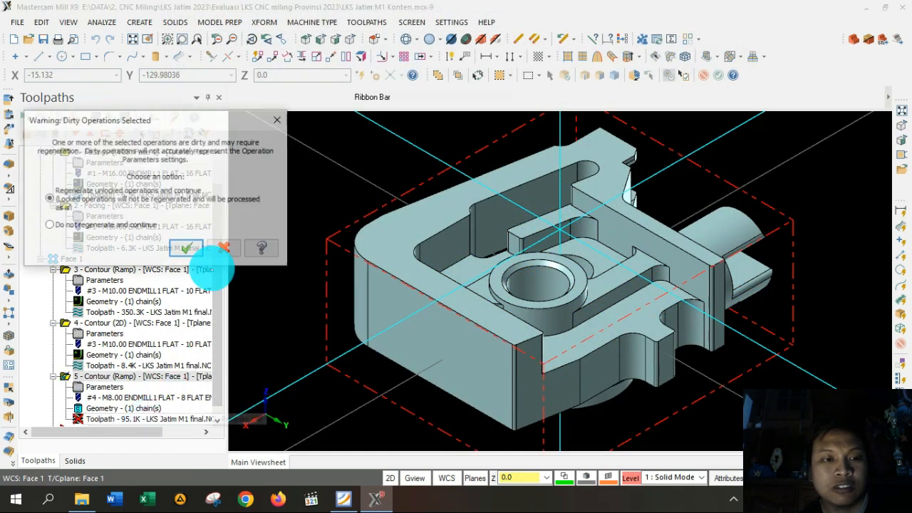
left_click(187, 248)
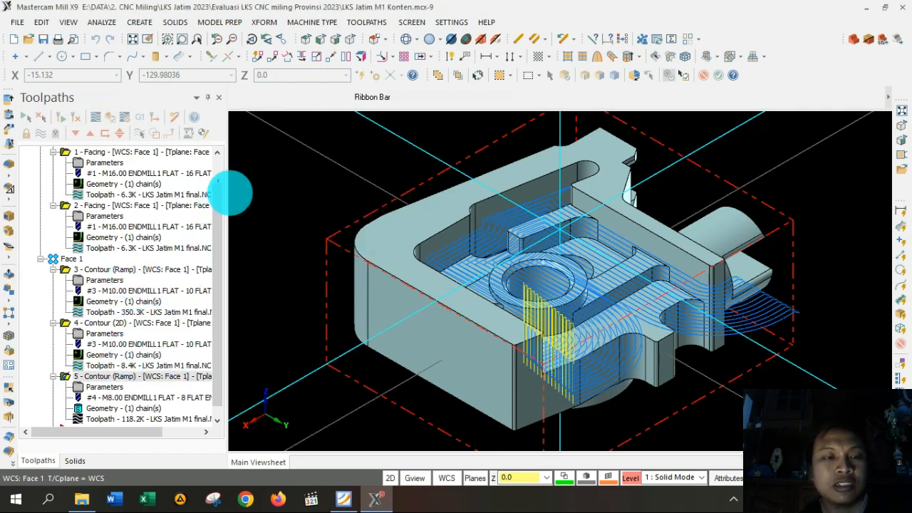
Check the ramp contour's cycle time in the expanded backplot information, then close the backplot.
left_click(34, 171)
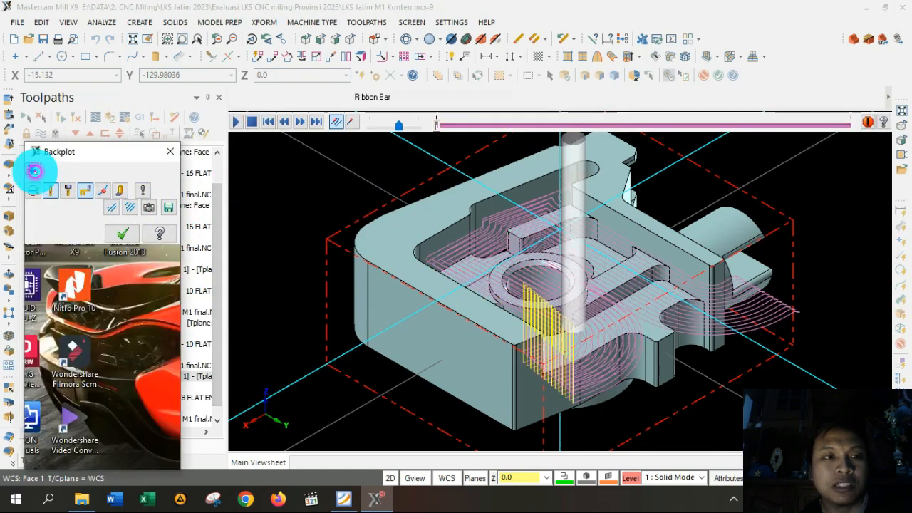
left_click(65, 345)
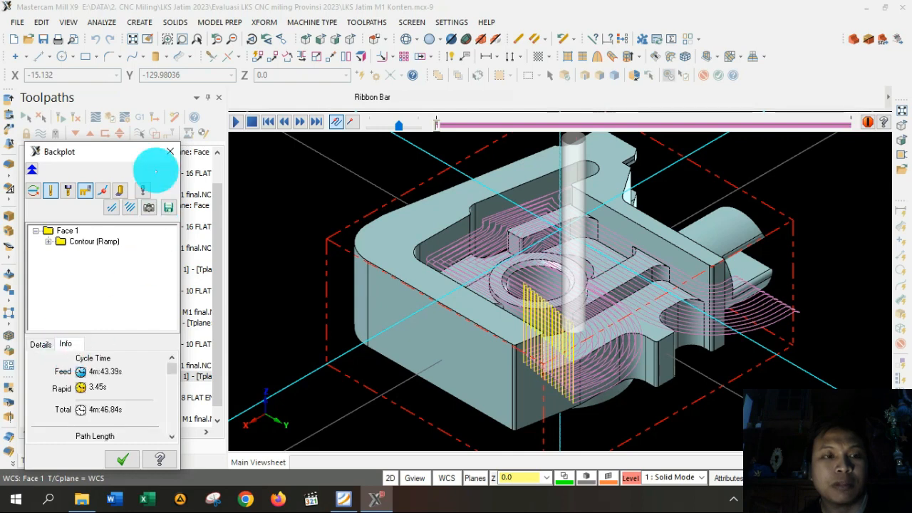
left_click(169, 151)
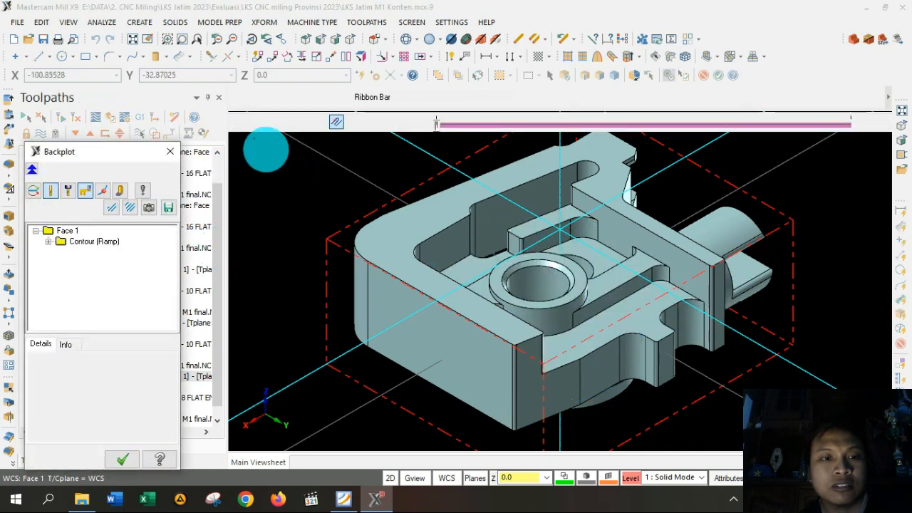
Play the backplot of the pocket ramp contour in top and isometric views to examine how the passes cover the floor.
left_click(236, 122)
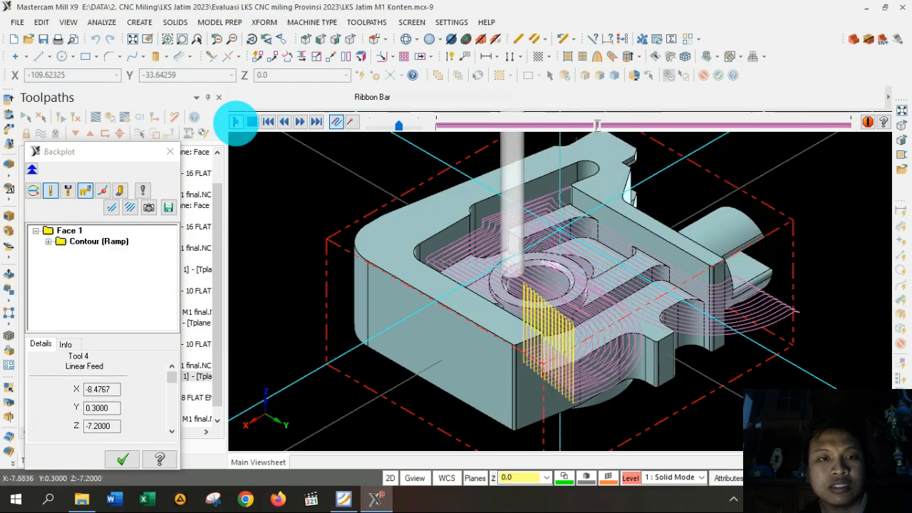
left_click(305, 38)
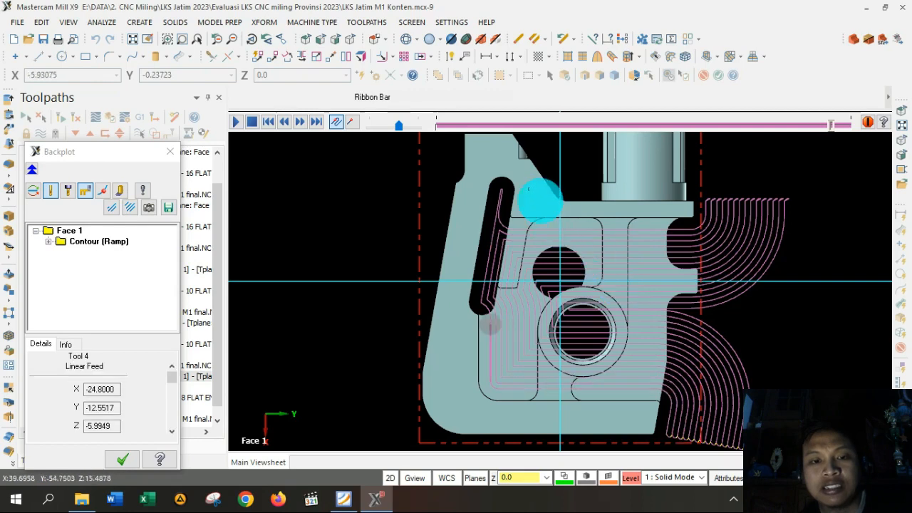
left_click(373, 40)
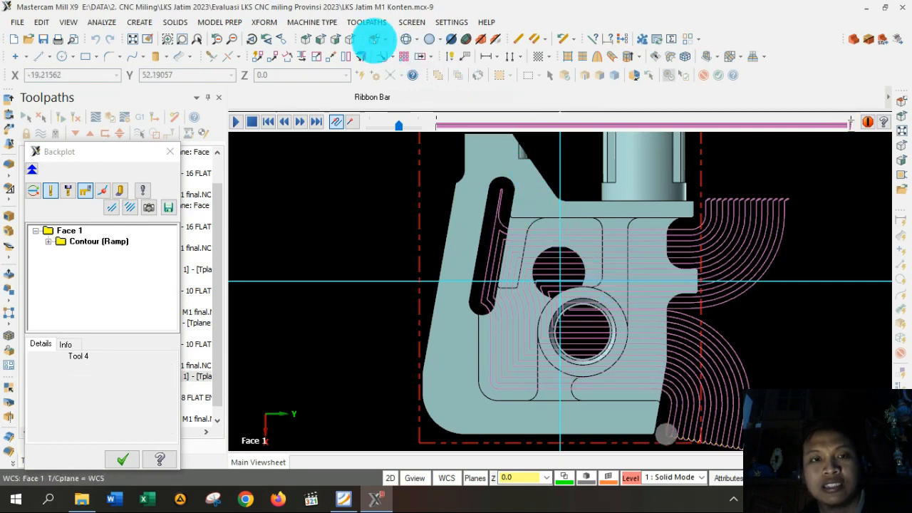
left_click(349, 39)
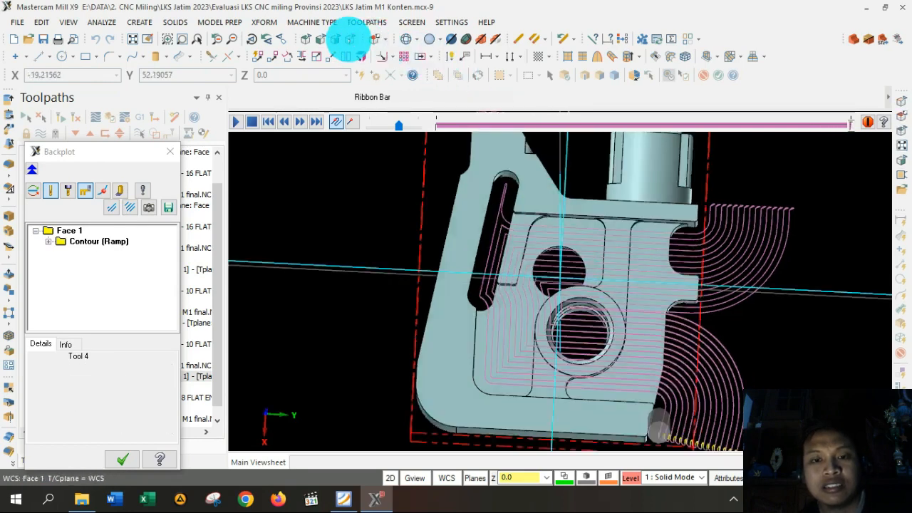
left_click(236, 121)
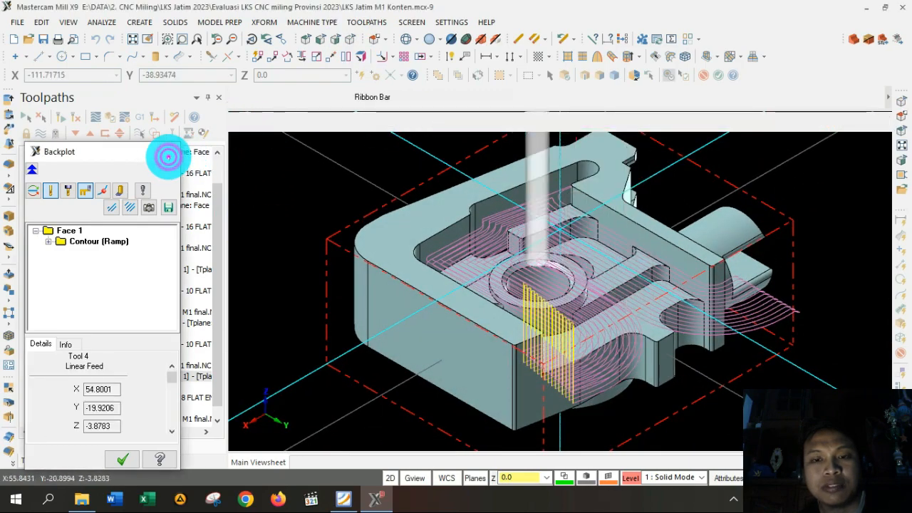
left_click(170, 151)
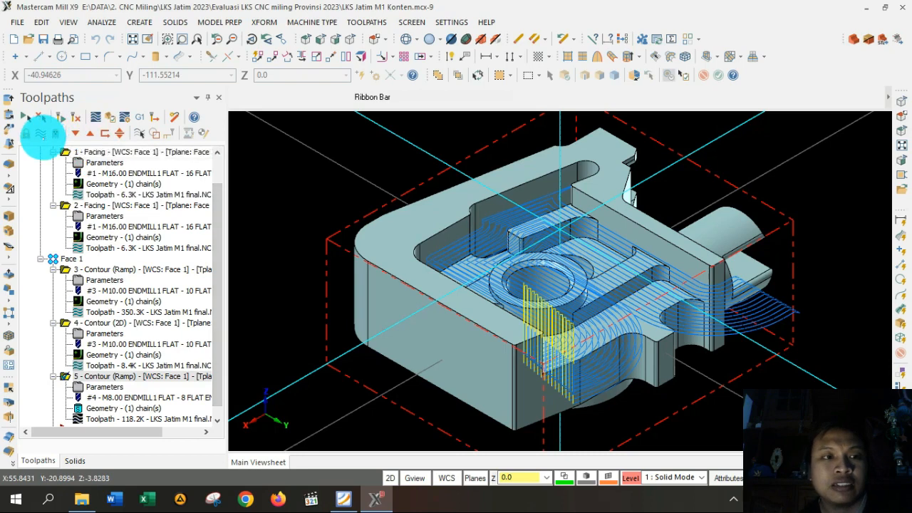
Hide the pocket ramp contour's toolpath display and paste a copy of the operation at the end of the Face 1 group.
left_click(40, 134)
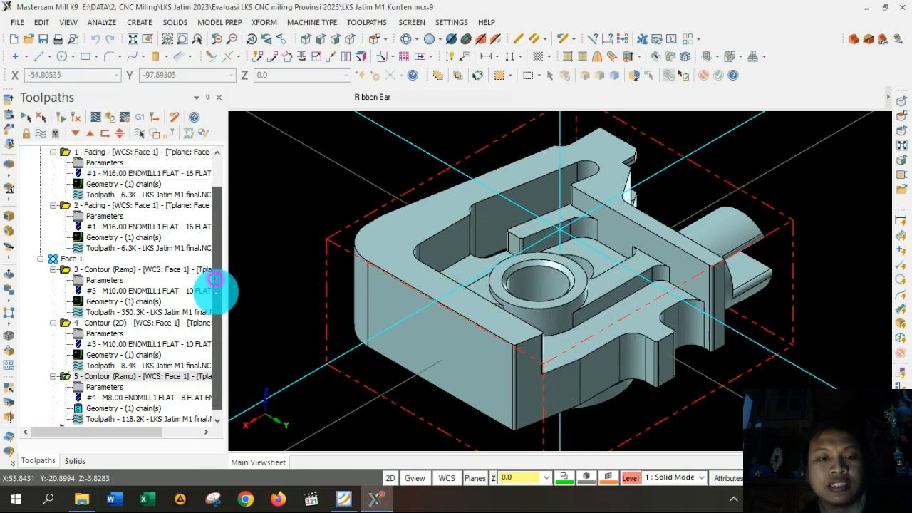
scroll(217, 299, "down", 1)
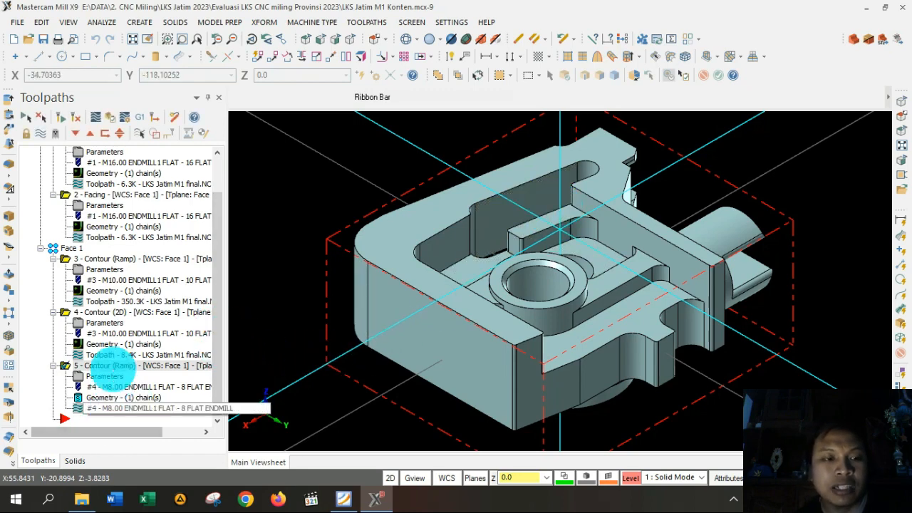
right_click(118, 363)
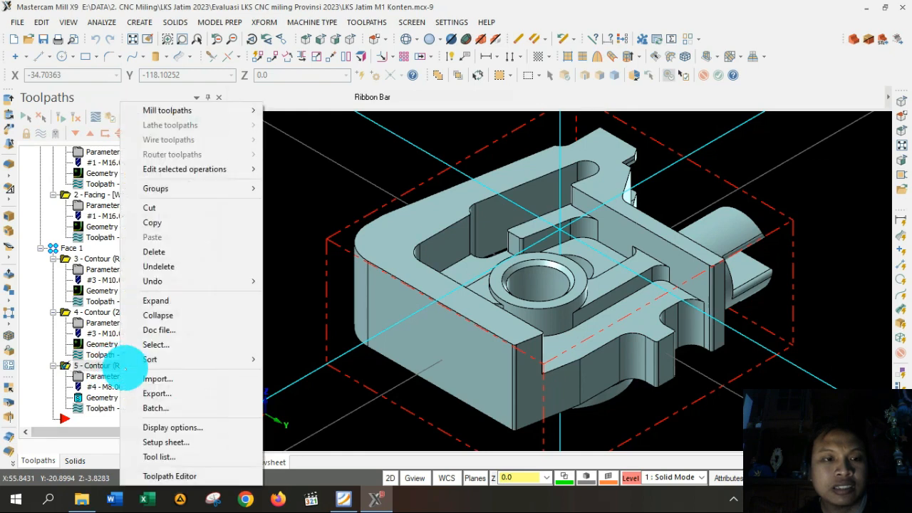
left_click(182, 223)
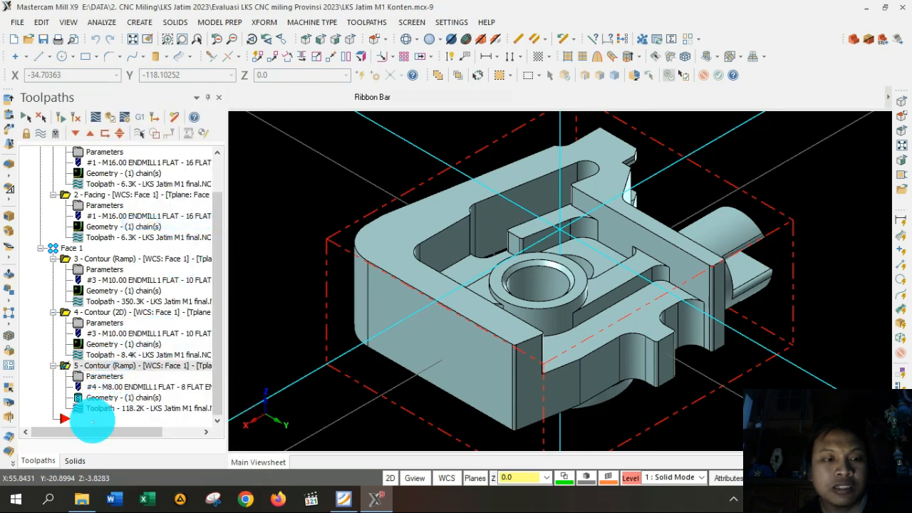
left_click(92, 420)
right_click(92, 421)
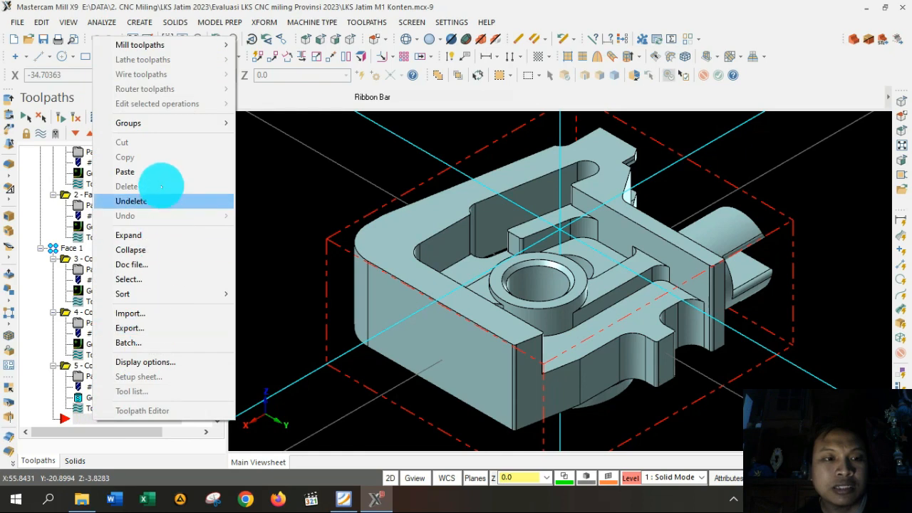
left_click(159, 175)
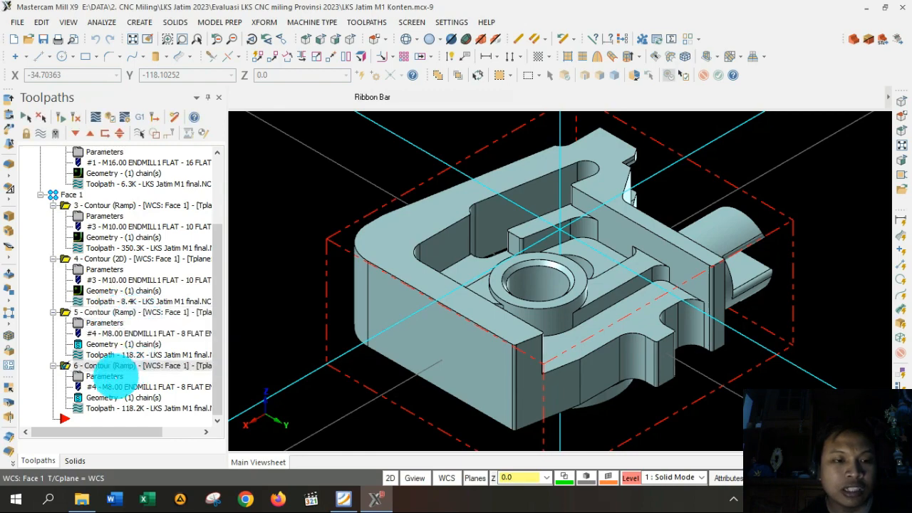
Change the copied contour's type to 2D and set its stock to leave on walls and floors to 0.
left_click(117, 375)
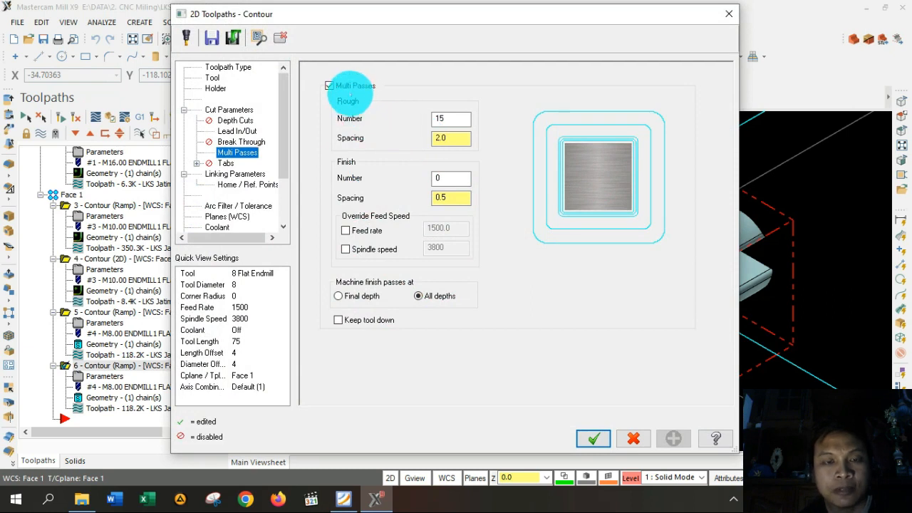
left_click(229, 109)
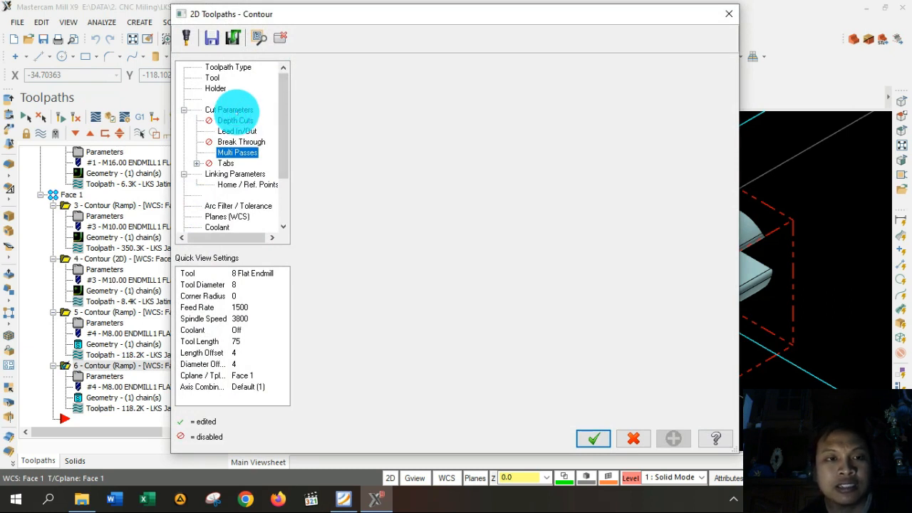
left_click(604, 101)
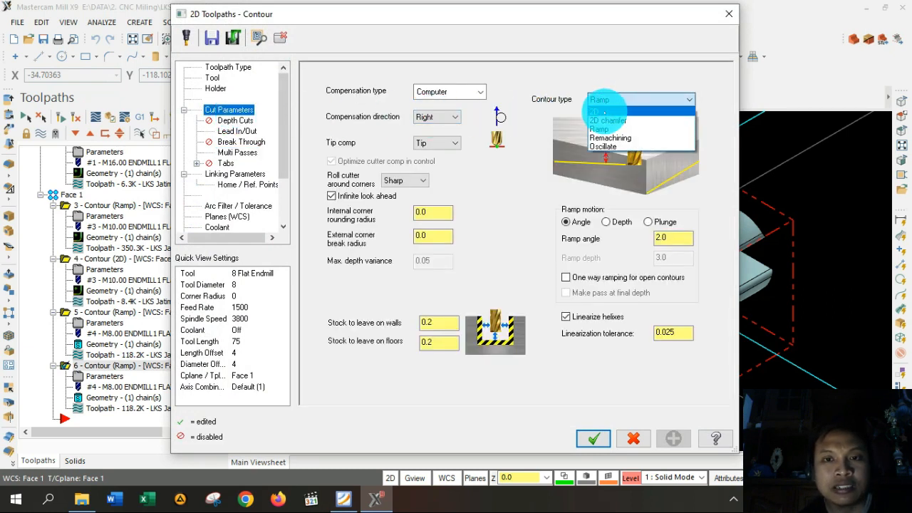
left_click(602, 111)
left_click(442, 318)
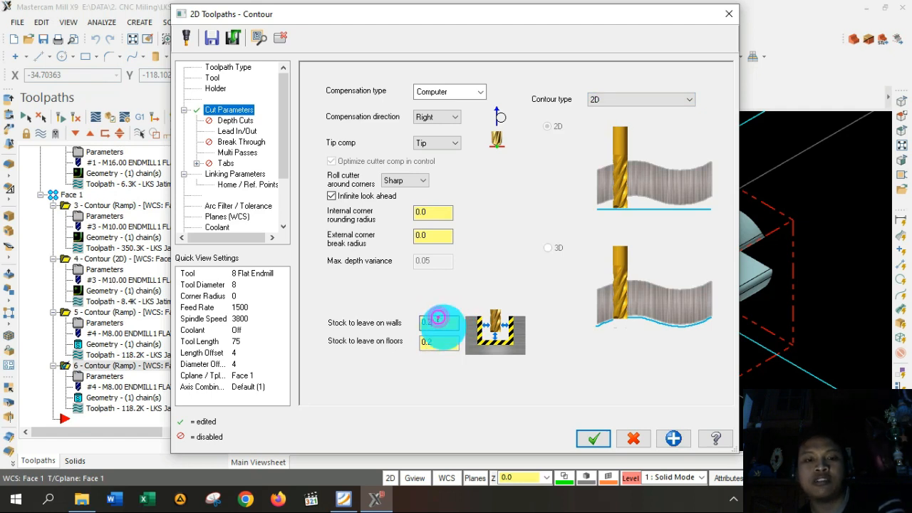
type("0")
left_click(438, 339)
left_click(443, 347)
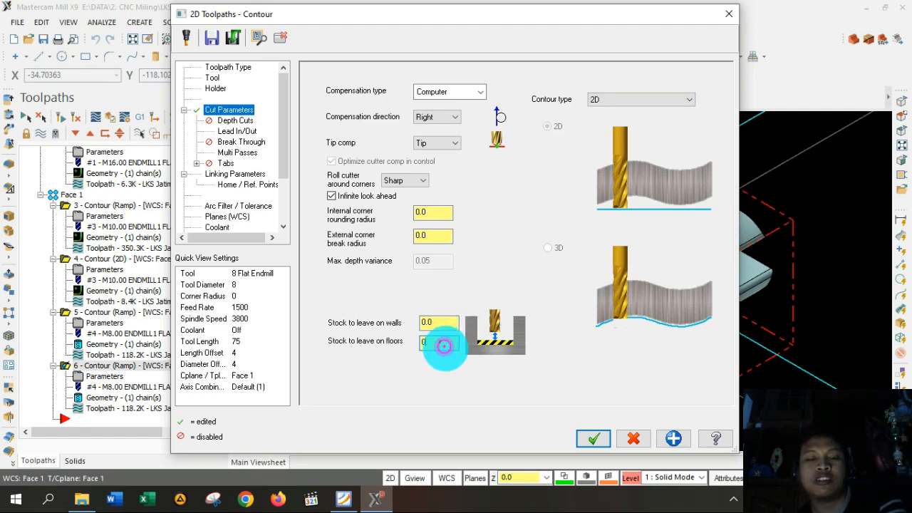
left_click(439, 327)
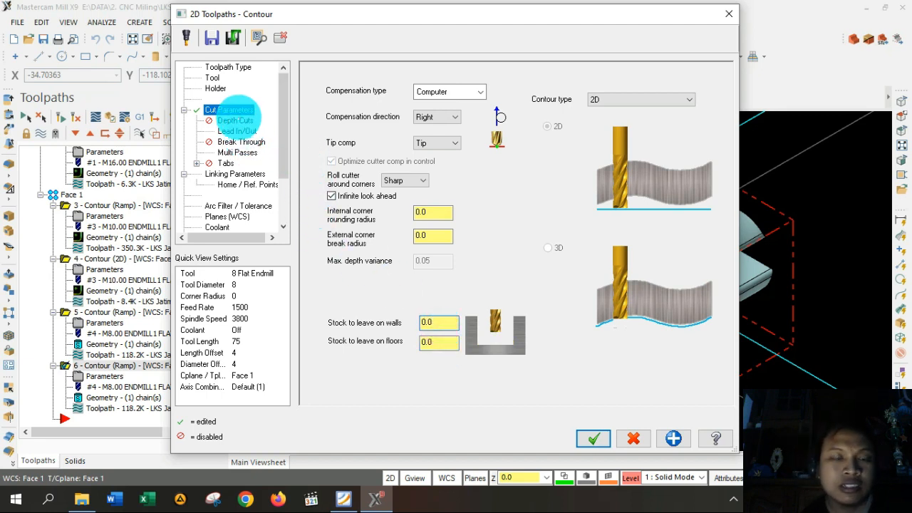
Review the 2D contour copy's multi passes and linking parameters, accept the changes and regenerate its toolpath.
left_click(238, 153)
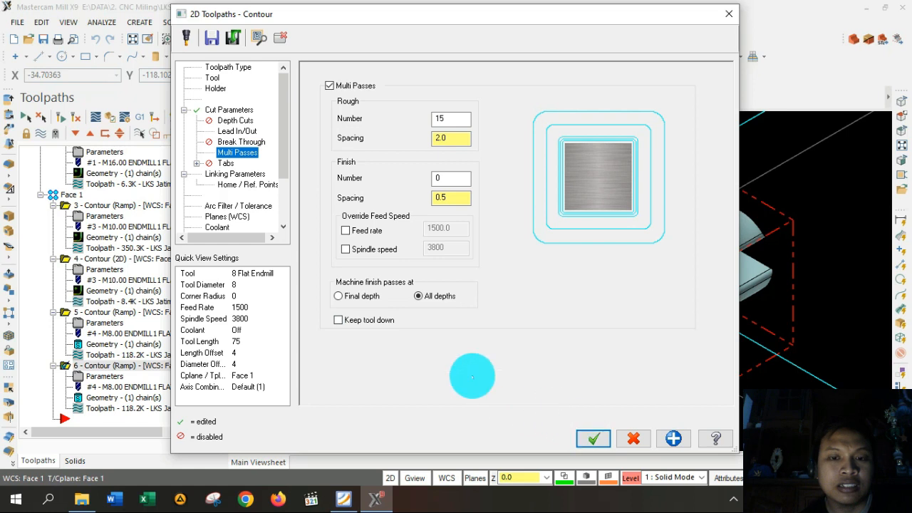
left_click(244, 173)
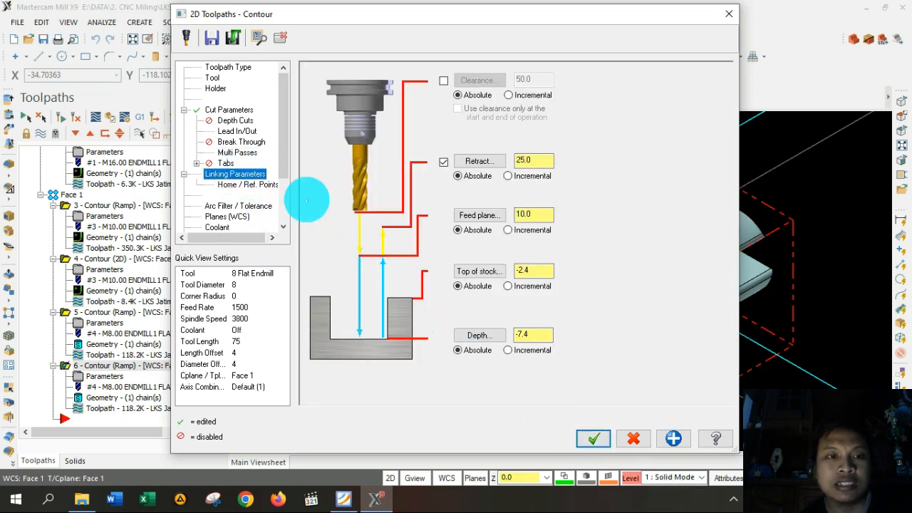
left_click(593, 439)
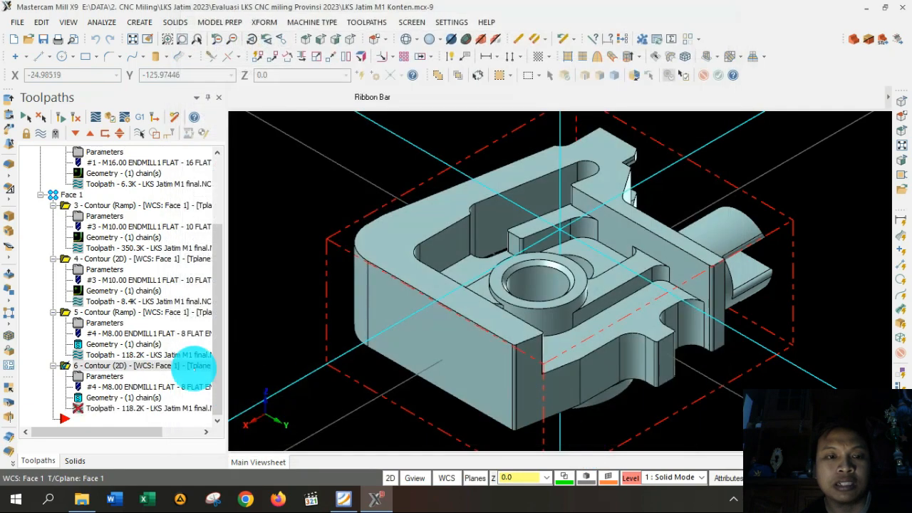
left_click(135, 406)
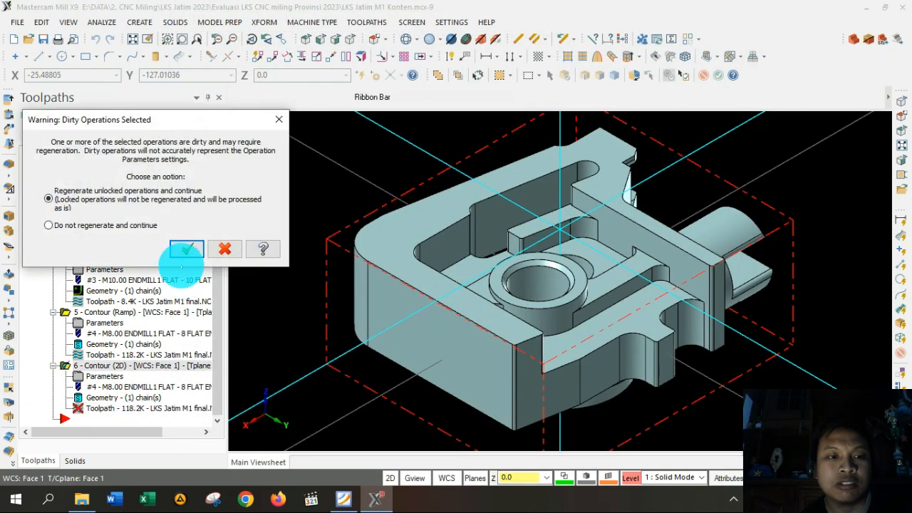
left_click(183, 249)
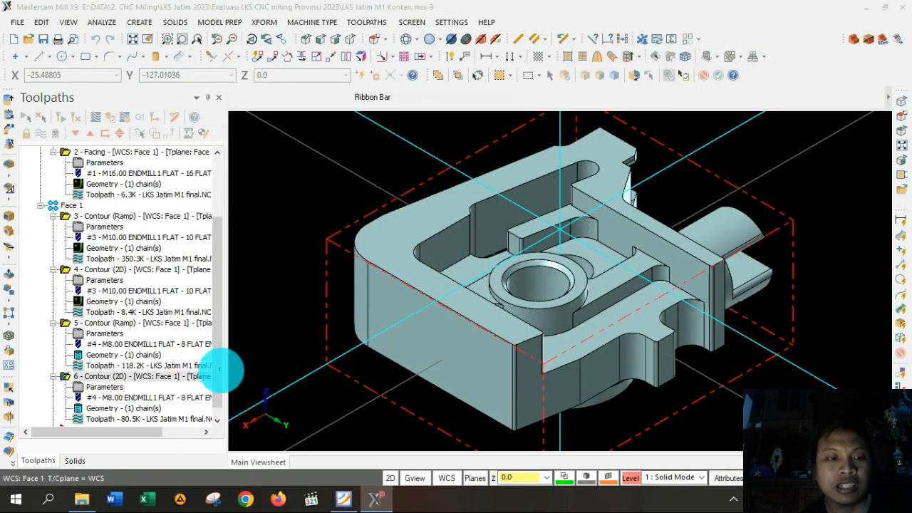
Check the backplot cycle times of the pocket's 2D contour and of its ramp contour.
left_click(95, 117)
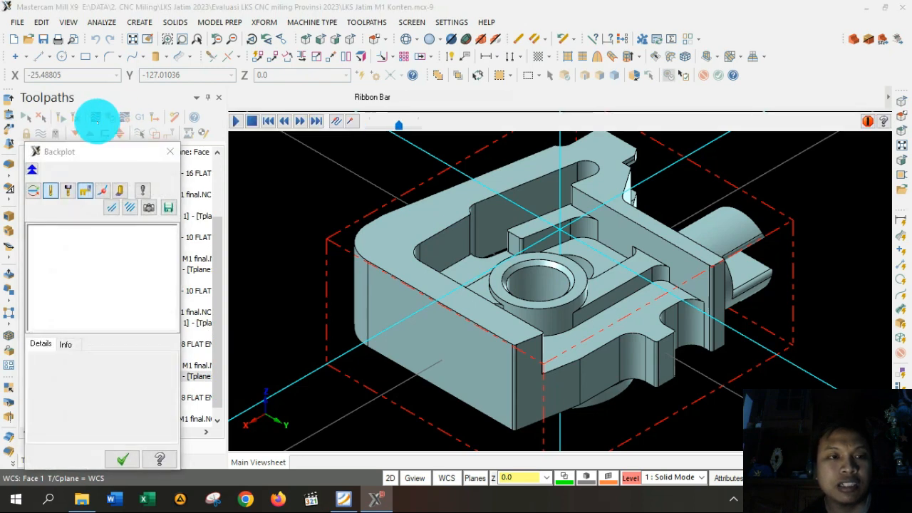
left_click(65, 344)
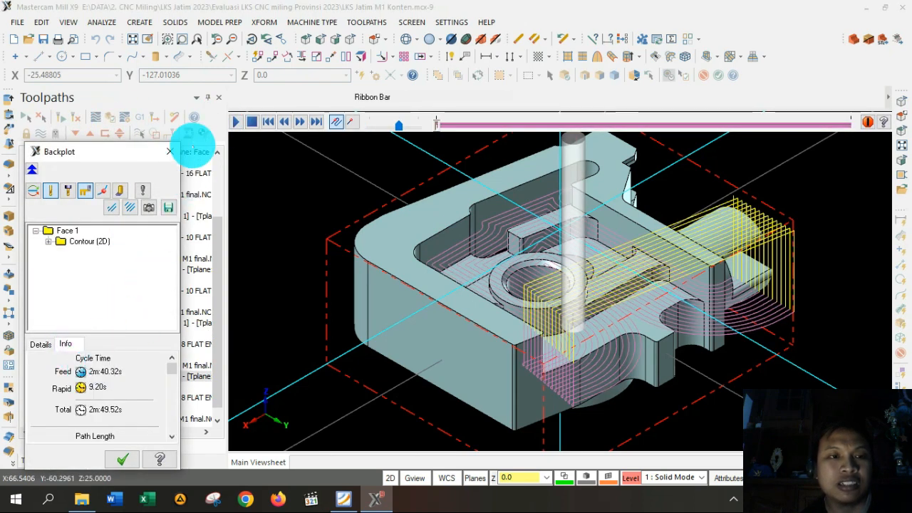
left_click(167, 152)
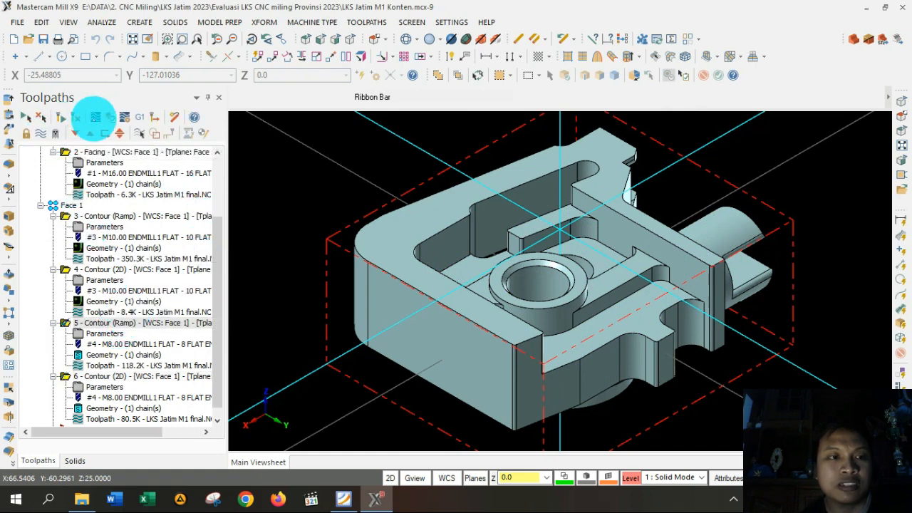
left_click(96, 119)
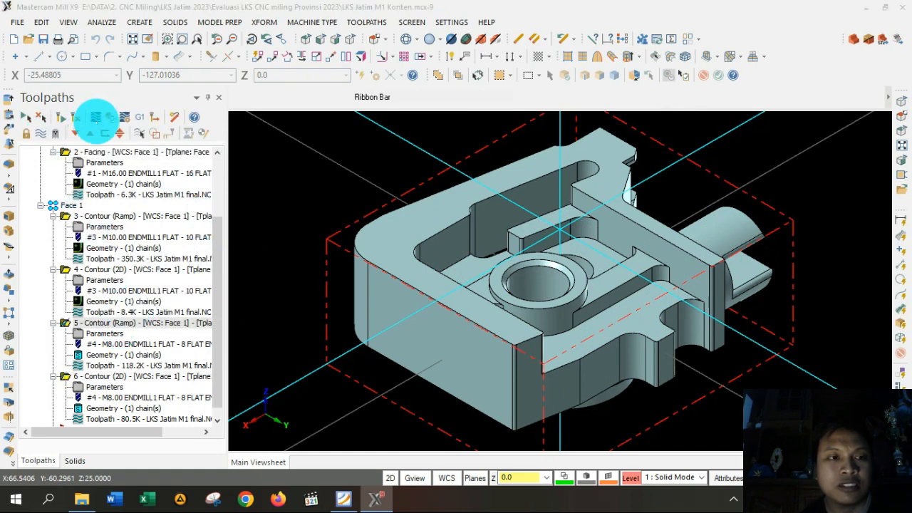
left_click(70, 342)
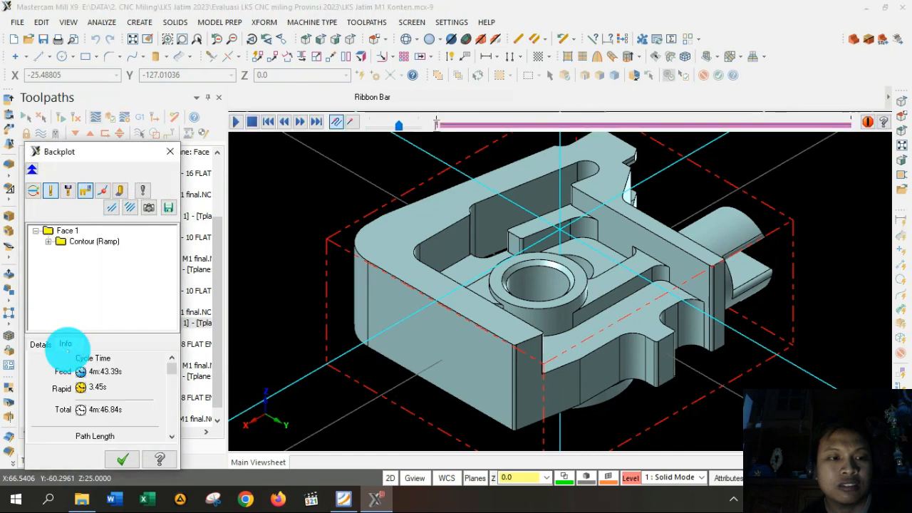
left_click(171, 152)
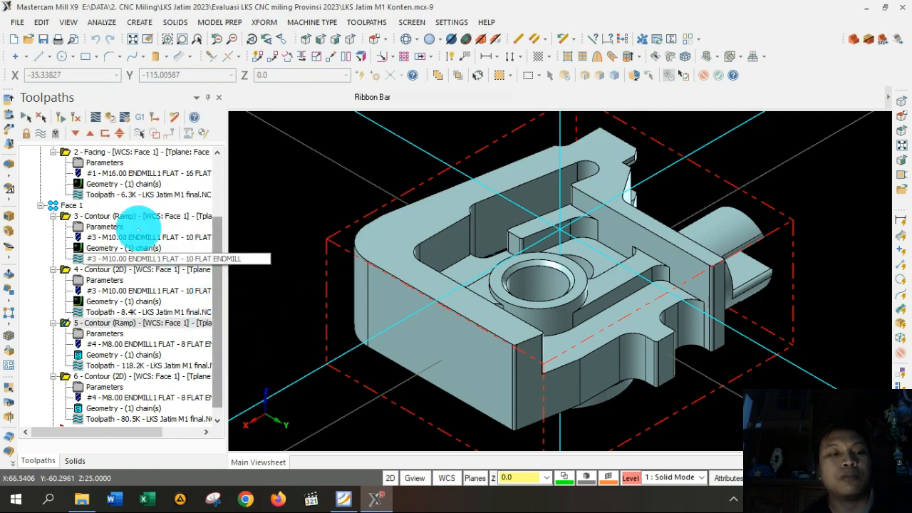
Examine the pocket, boss and step levels of the part from the back and in isometric view.
scroll(217, 245, "down", 1)
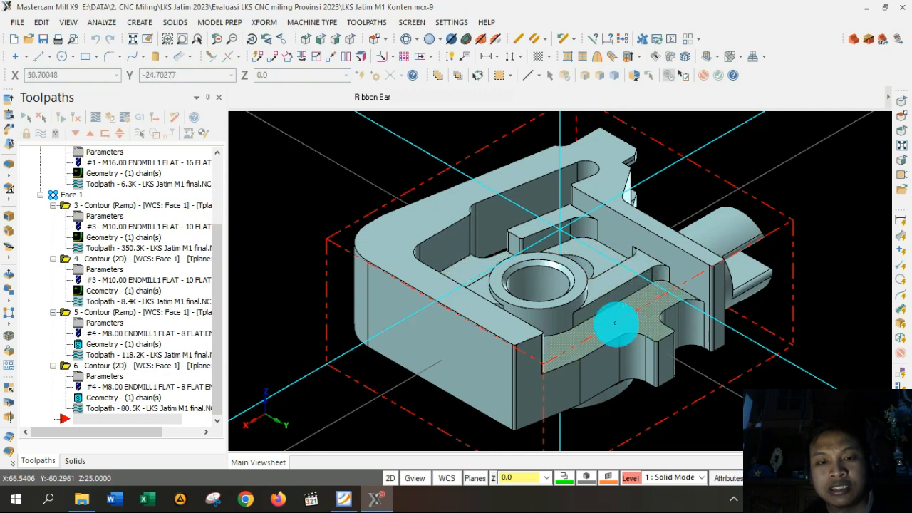
middle_click_drag(605, 261, 573, 268)
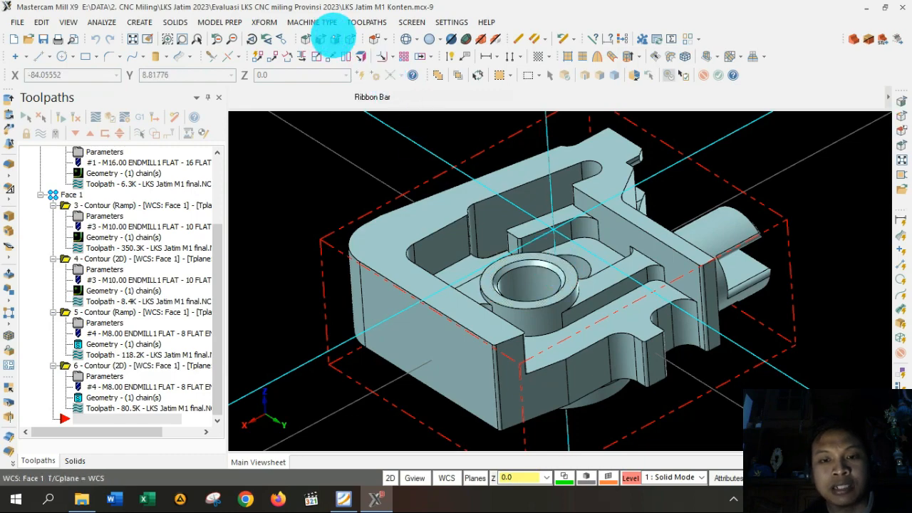
left_click(334, 39)
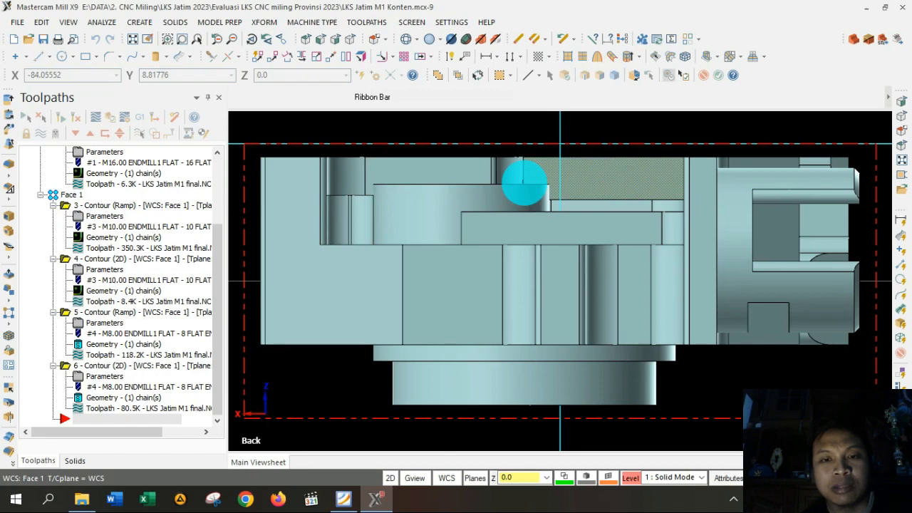
middle_click_drag(518, 179, 518, 207)
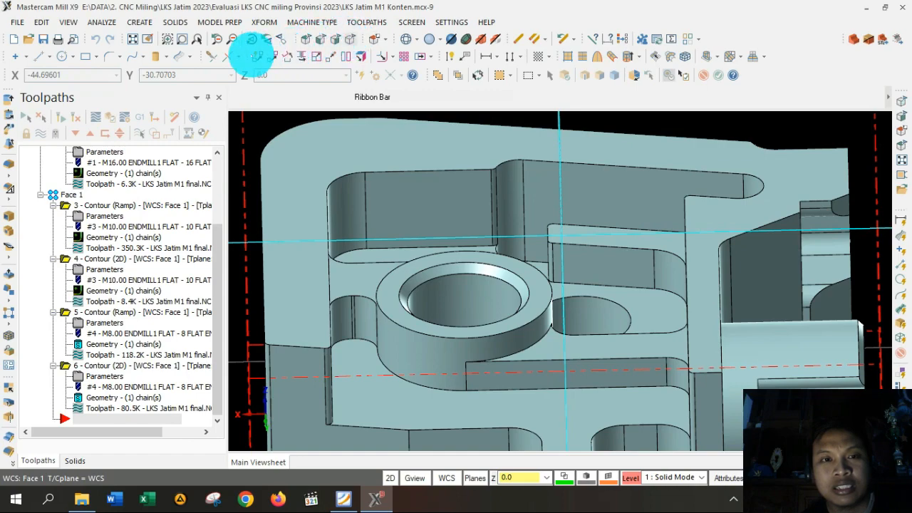
left_click(306, 40)
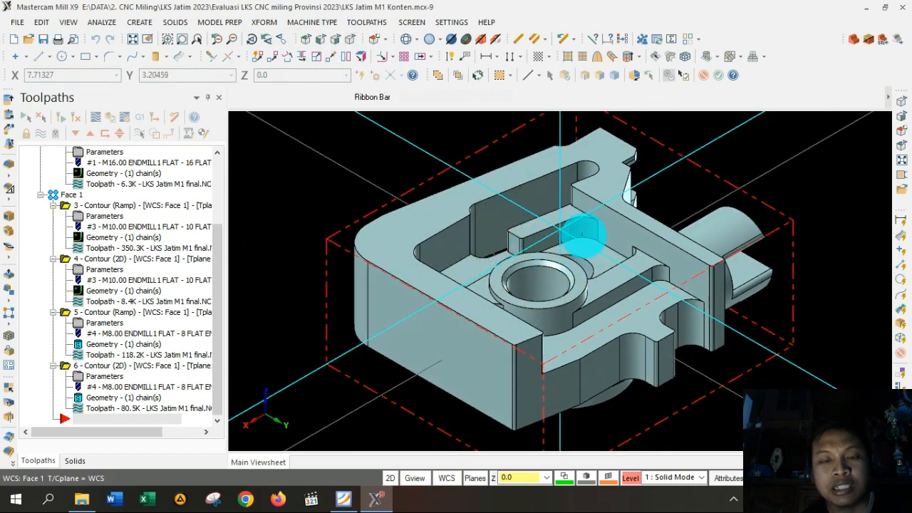
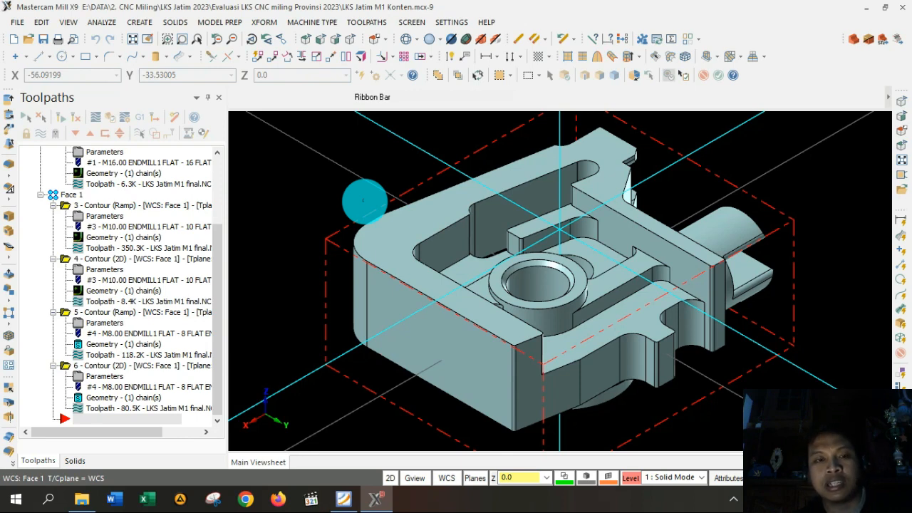
middle_click_drag(364, 202, 364, 202)
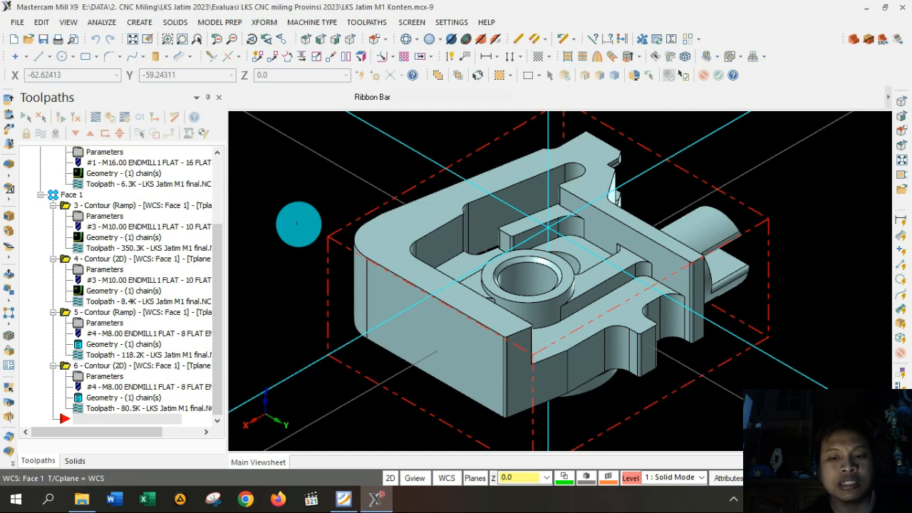
left_click(729, 498)
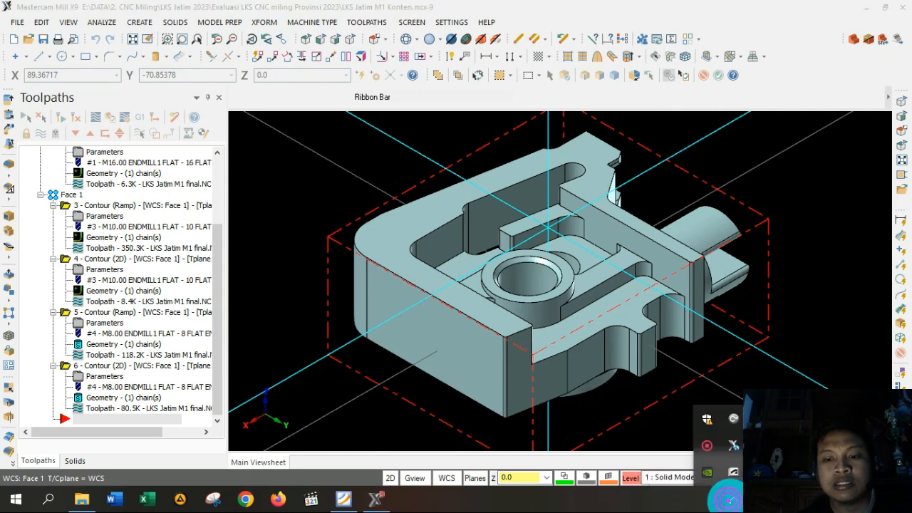
left_click(718, 443)
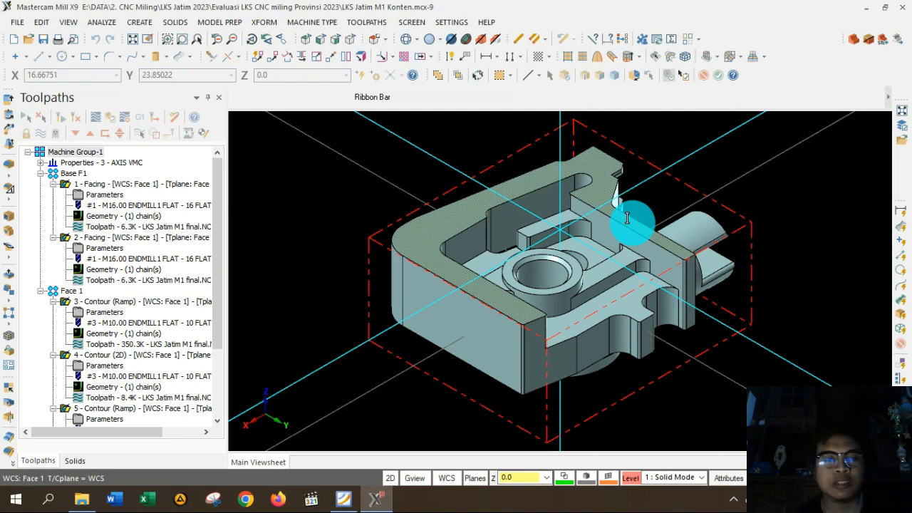
left_click(627, 218)
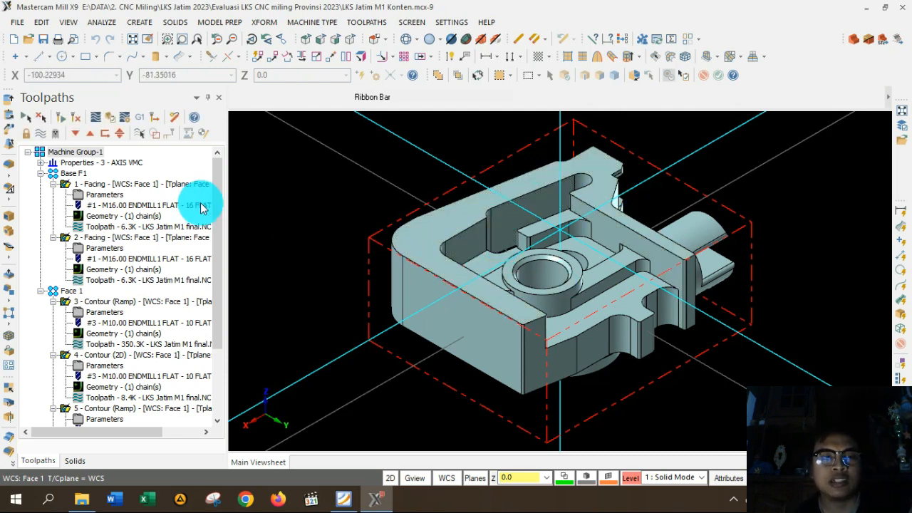
Collapse the details of all six operations in the Base F1 and Face 1 groups.
left_click_drag(217, 205, 220, 179)
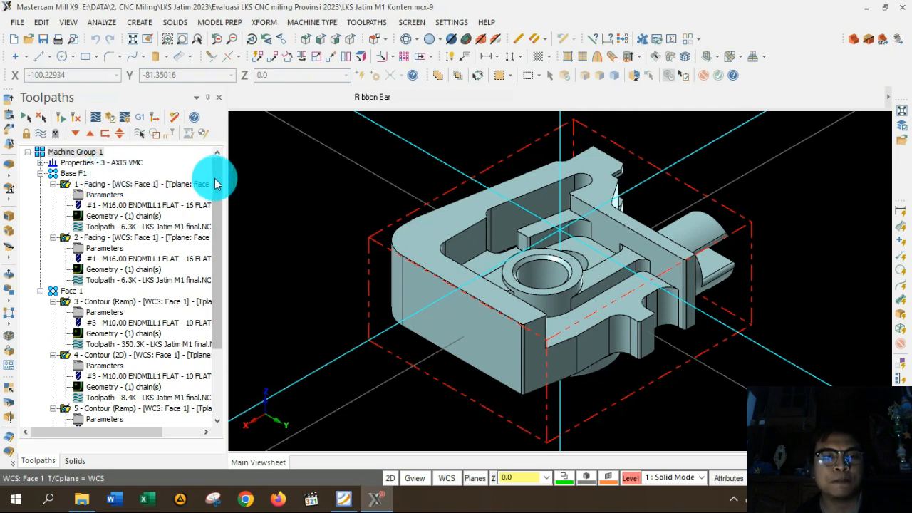
left_click(52, 184)
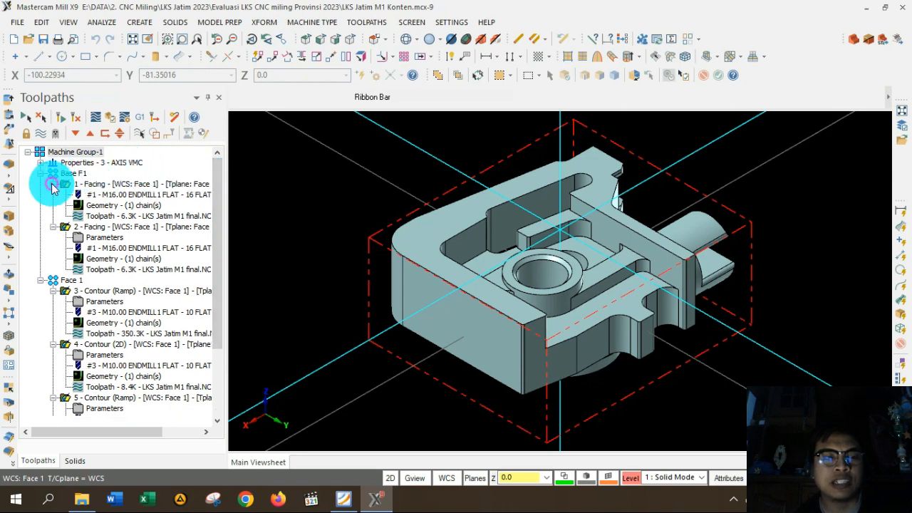
left_click(53, 195)
left_click(53, 216)
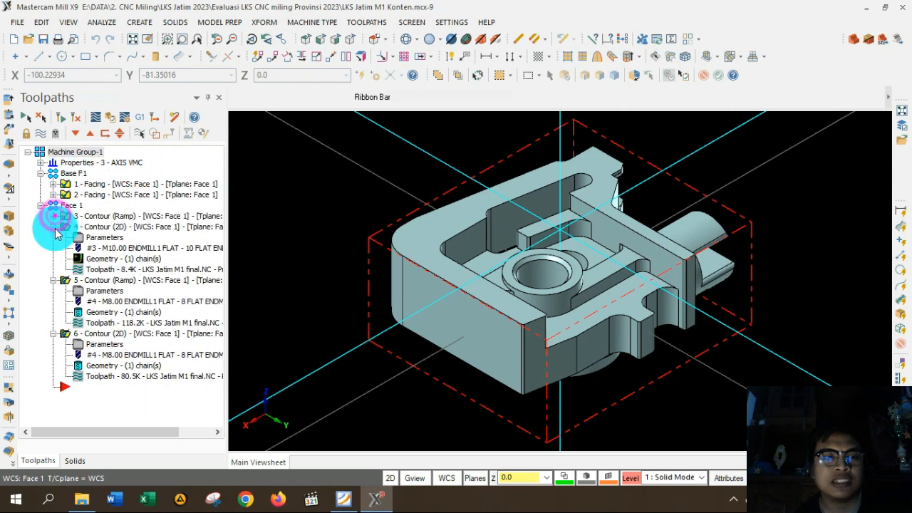
left_click(53, 227)
left_click(52, 238)
left_click(53, 249)
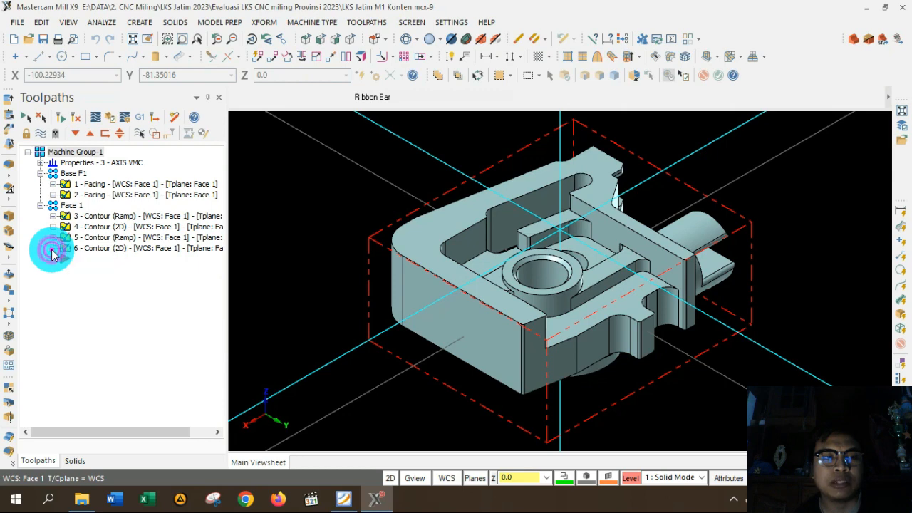
left_click(53, 248)
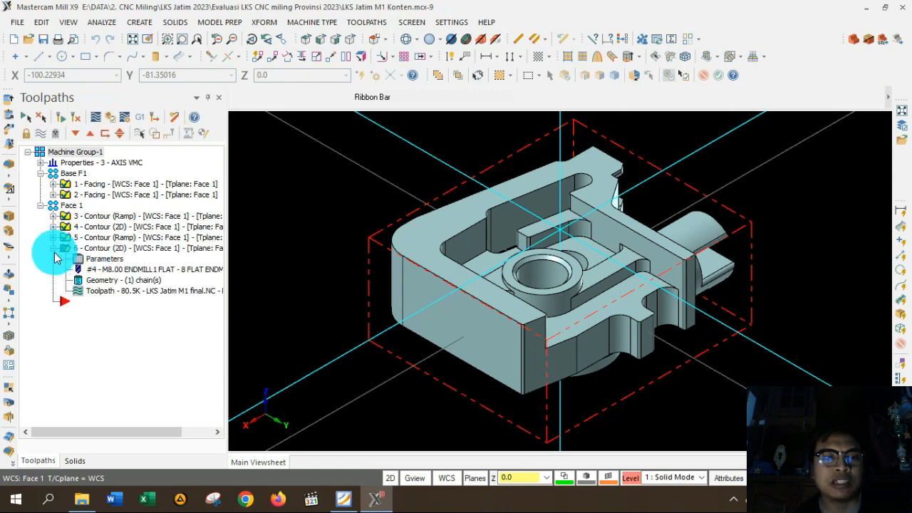
left_click(52, 248)
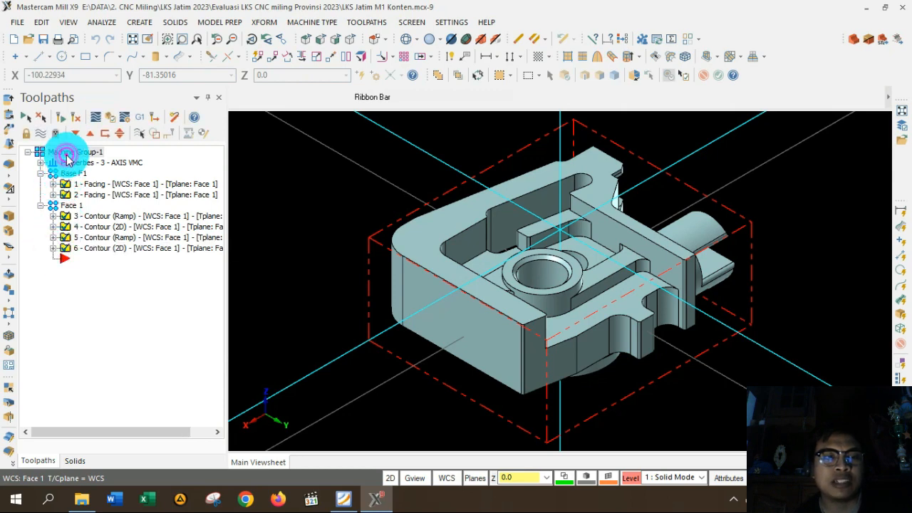
Display the toolpaths of all operations in Machine Group-1 on the part and save the file.
left_click(40, 134)
left_click(504, 216)
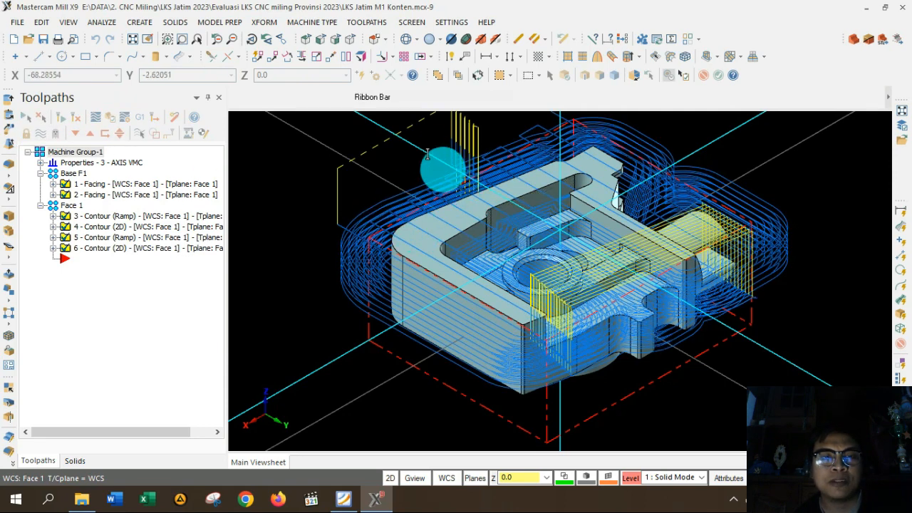
right_click(436, 165)
left_click(463, 218)
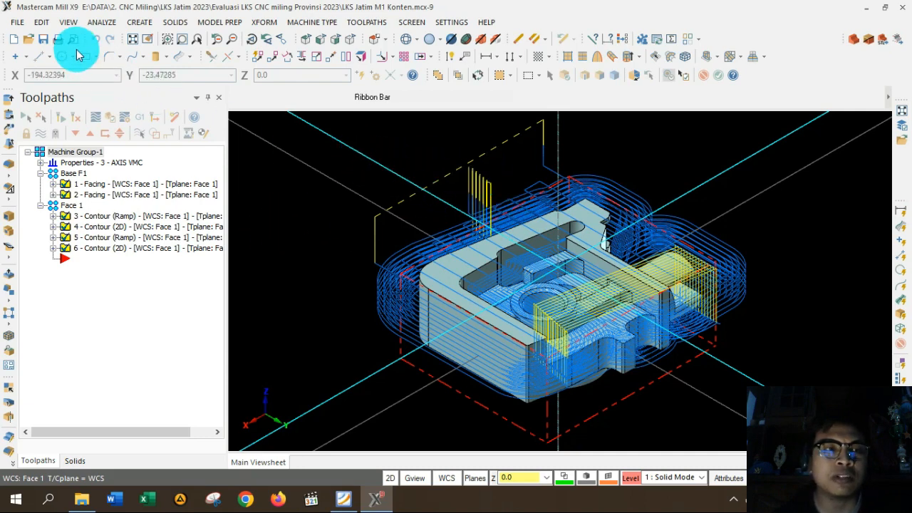
left_click(20, 22)
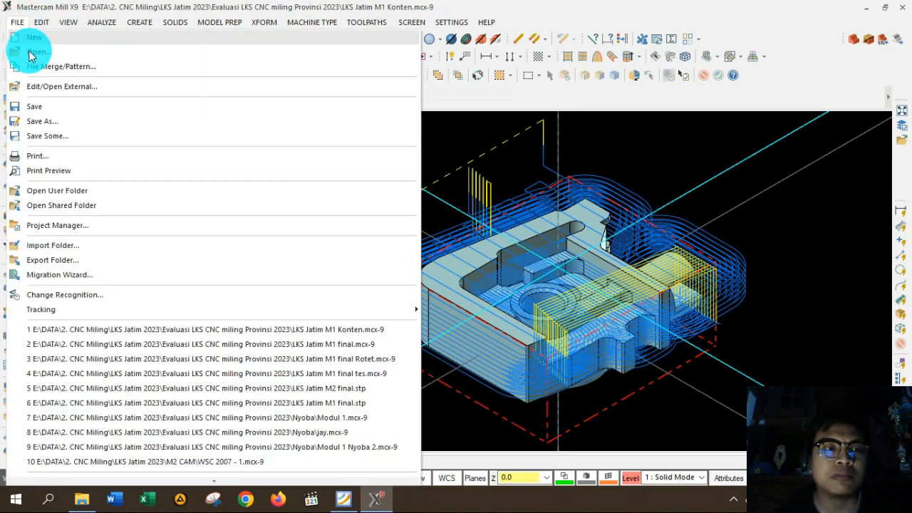
left_click(47, 109)
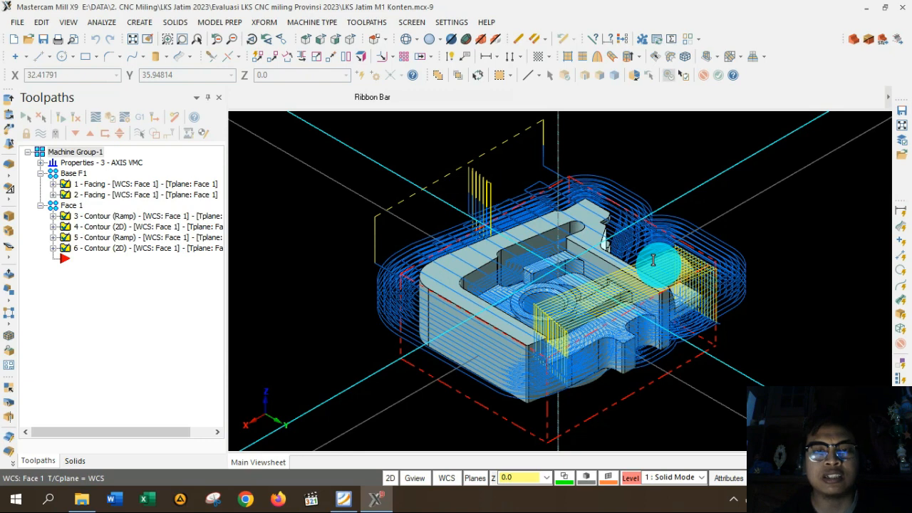
left_click(734, 500)
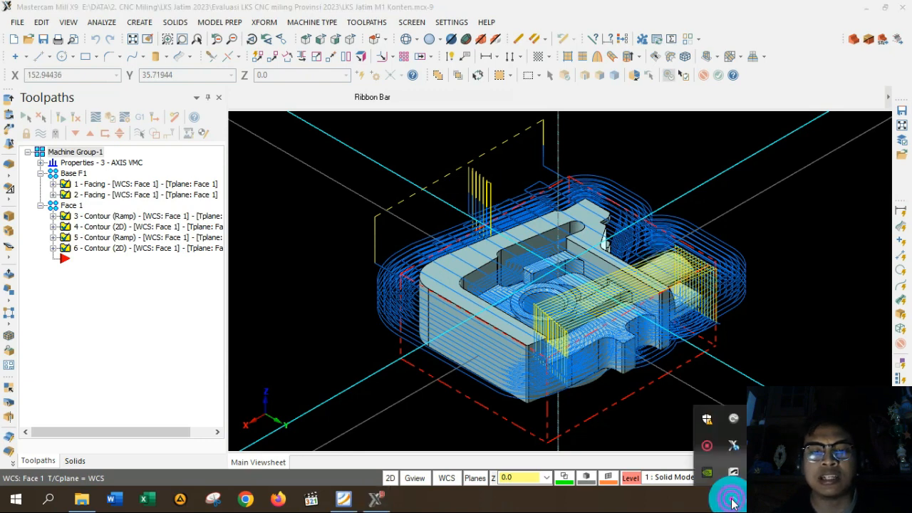
right_click(707, 446)
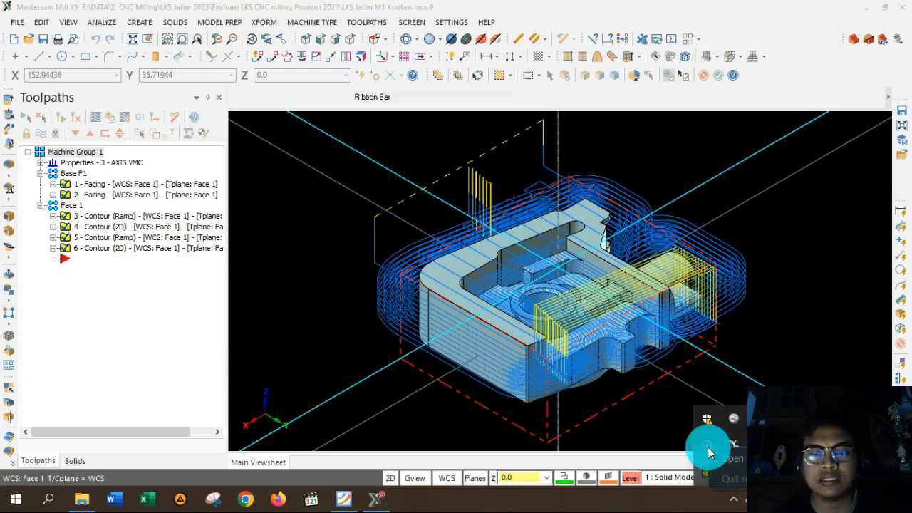
left_click(729, 455)
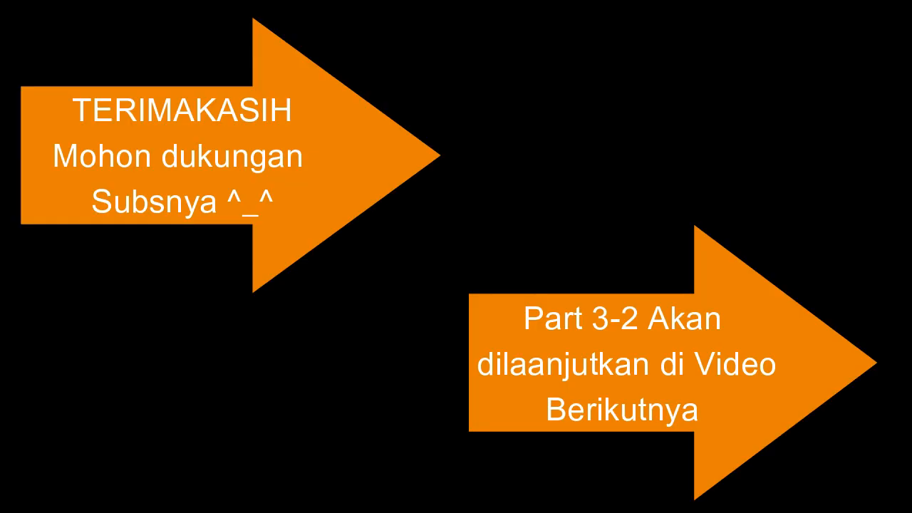